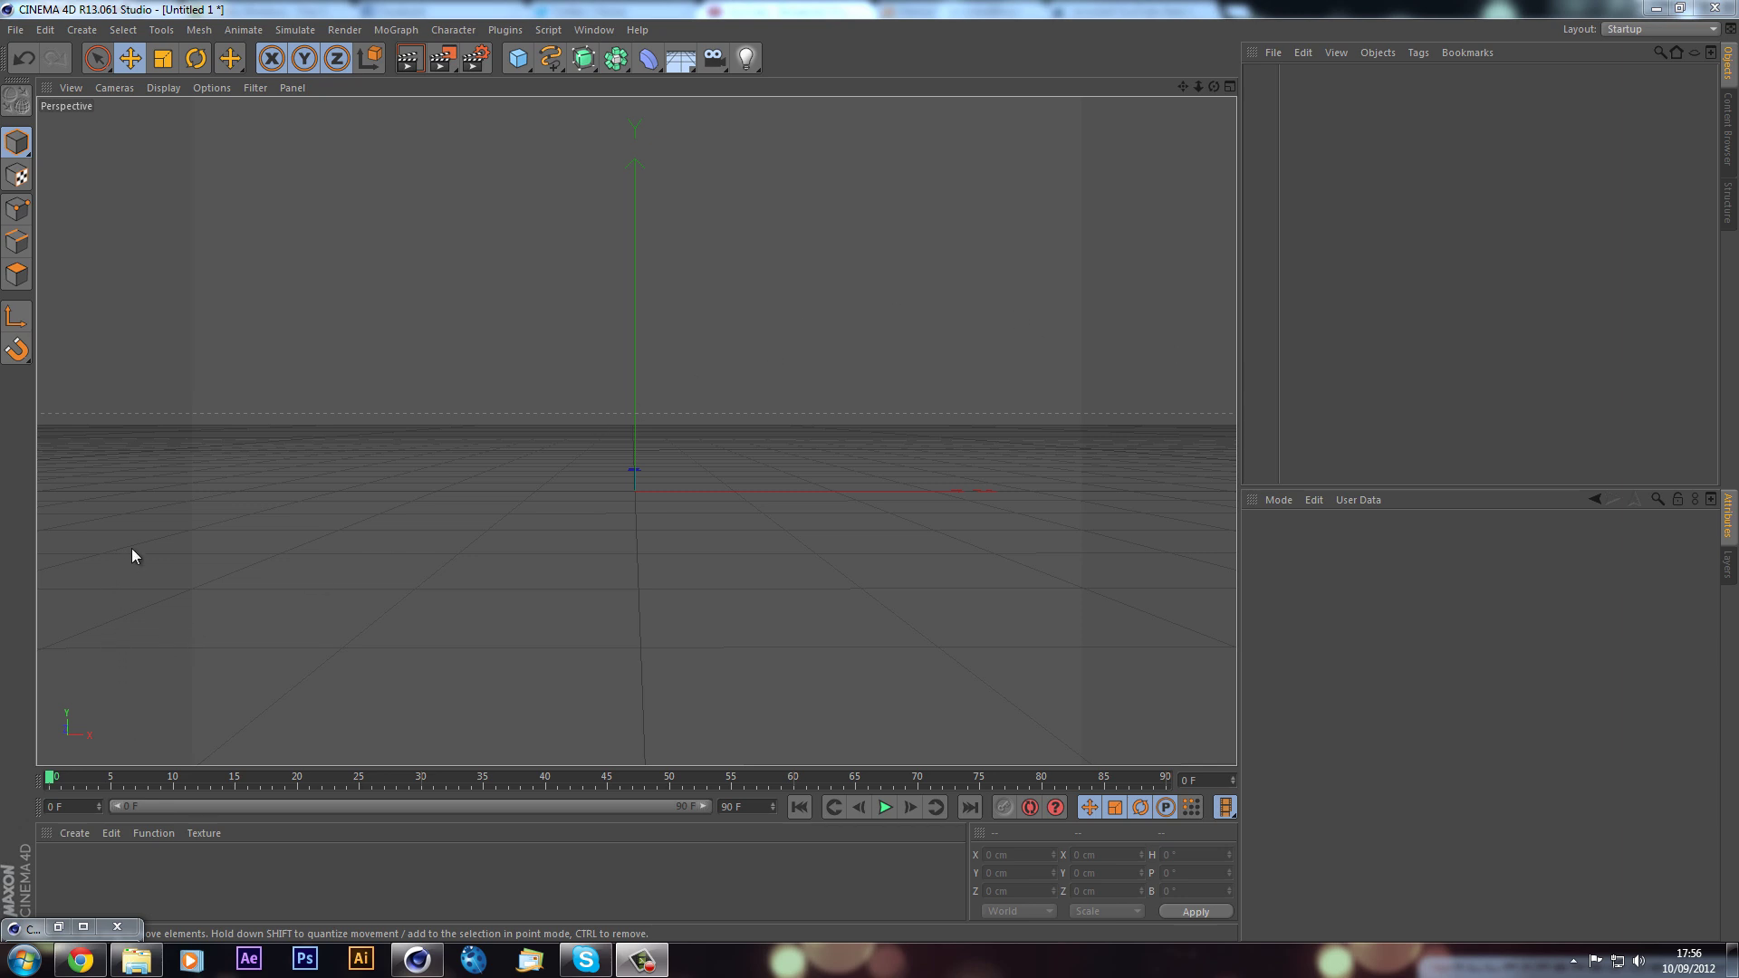
{"action": "left_click_drag", "start_coordinate": [245, 785], "coordinate": [2, 886]}
{"action": "left_click_drag", "start_coordinate": [63, 776], "coordinate": [3, 892]}
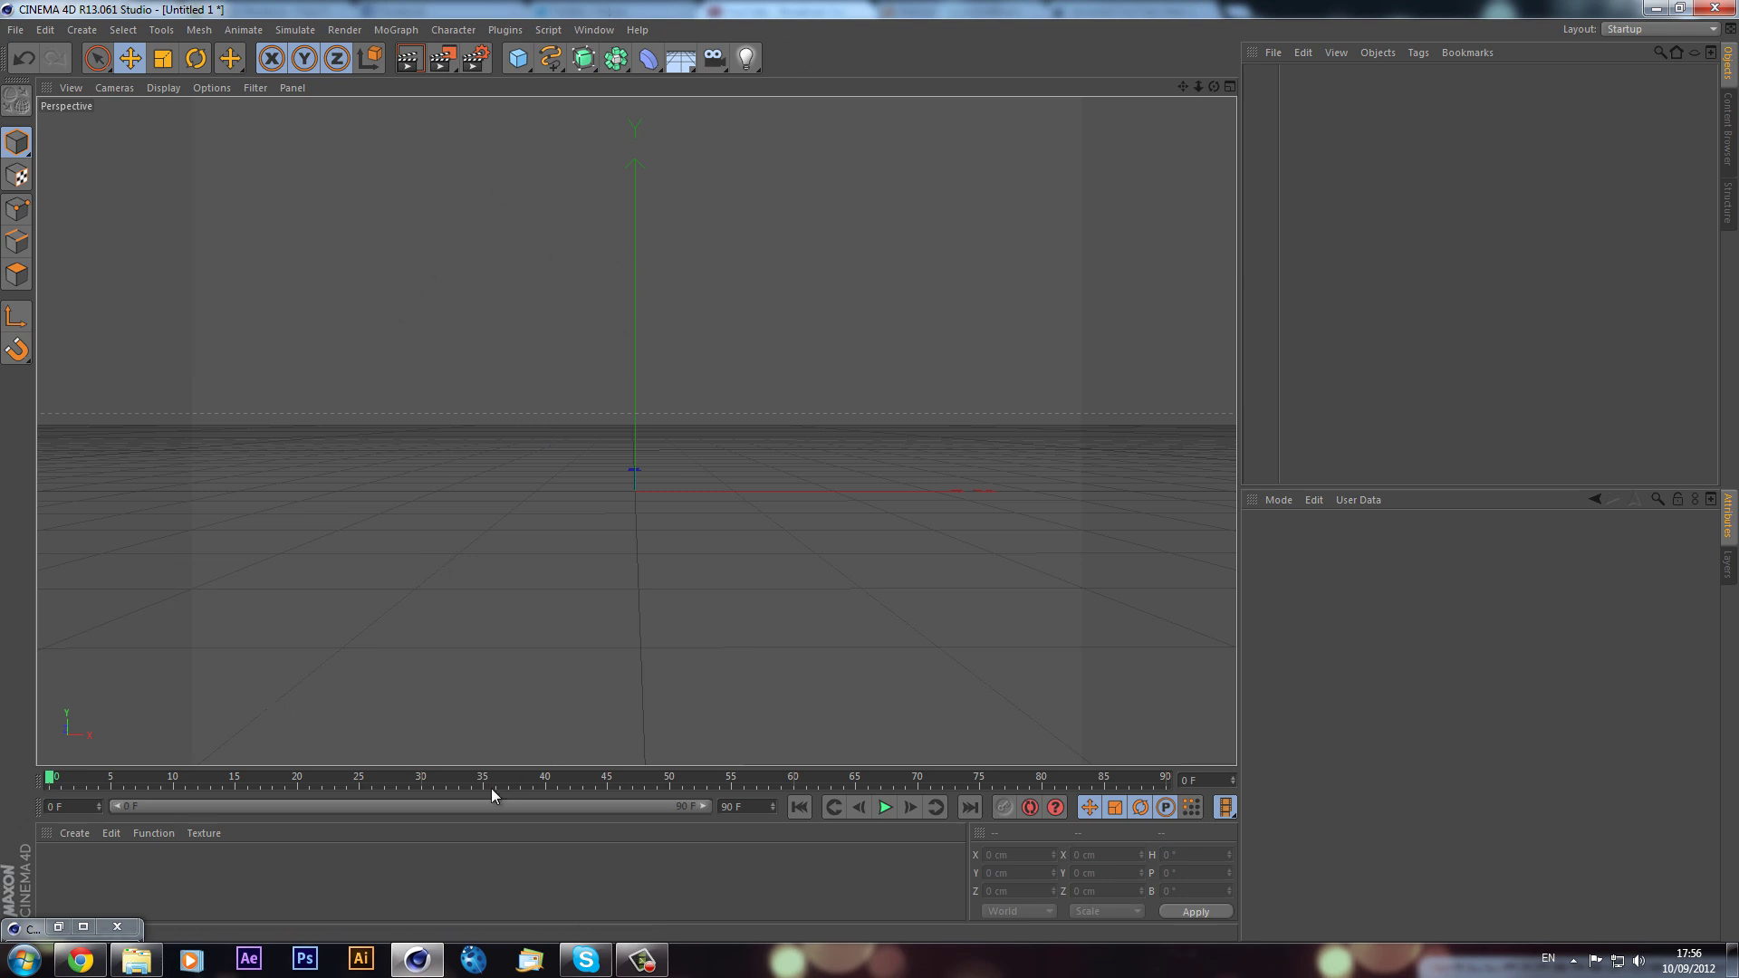
{"action": "left_click_drag", "start_coordinate": [569, 795], "coordinate": [1, 749]}
{"action": "left_click_drag", "start_coordinate": [134, 801], "coordinate": [45, 769]}
Step: Add a MoText object to the scene and set its alignment to Middle
{"action": "left_click", "coordinate": [396, 29]}
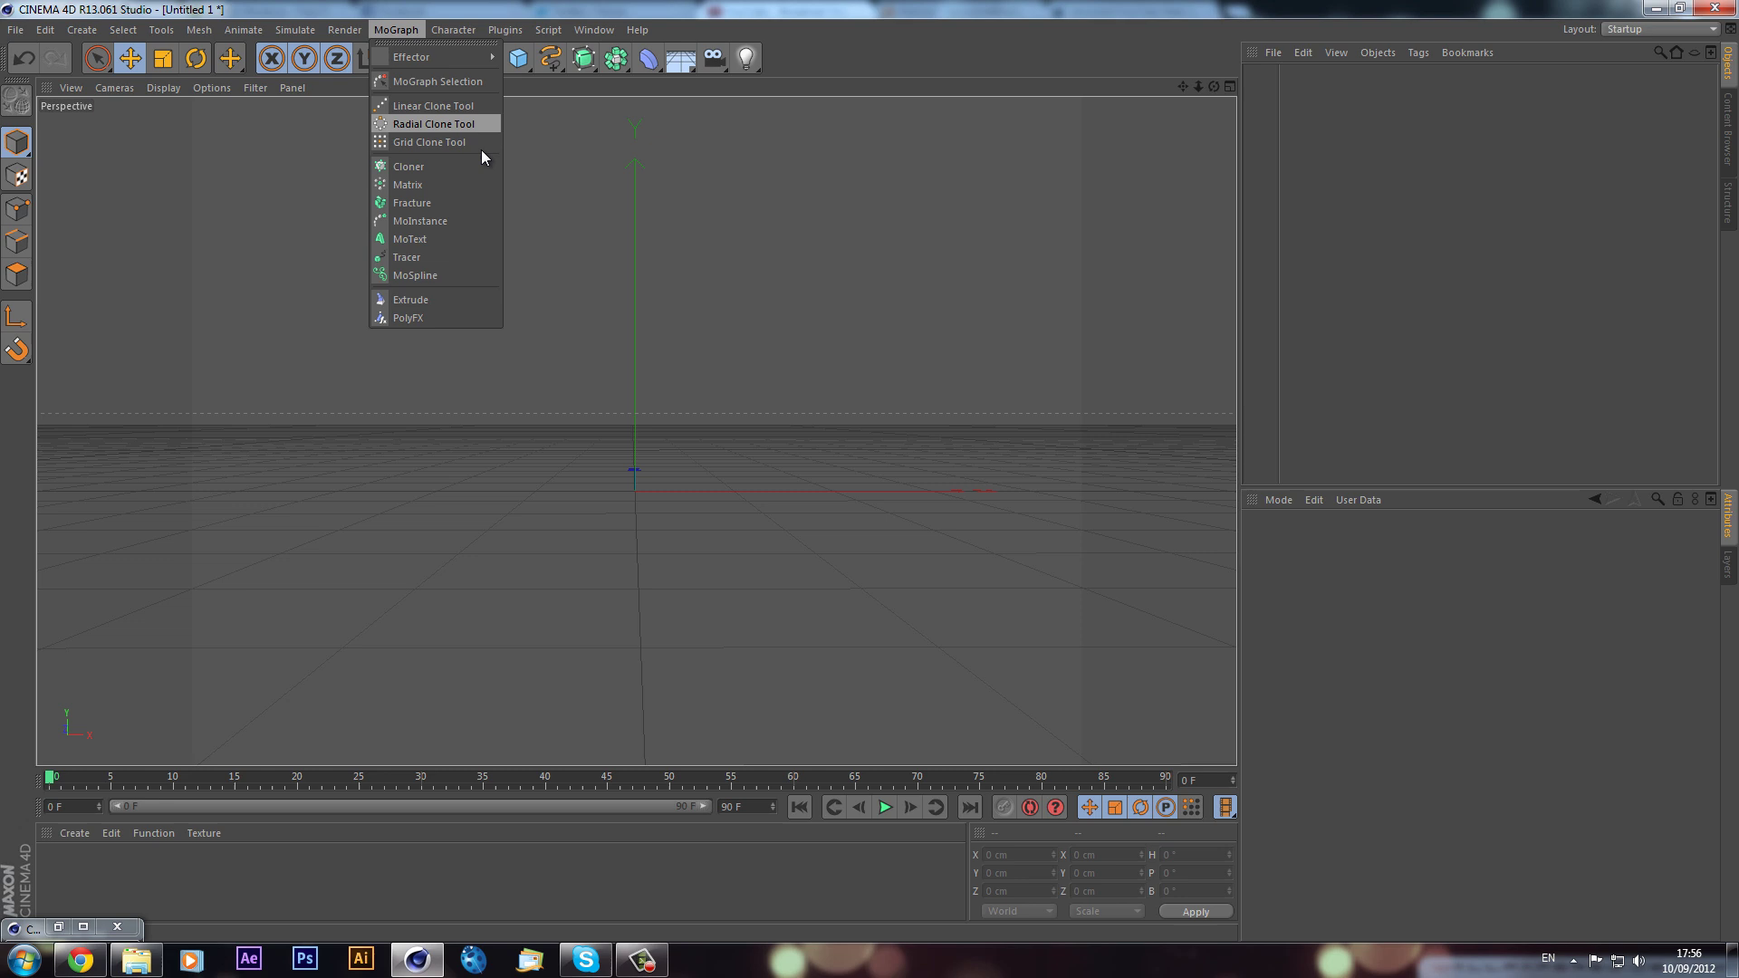
{"action": "left_click", "coordinate": [428, 240]}
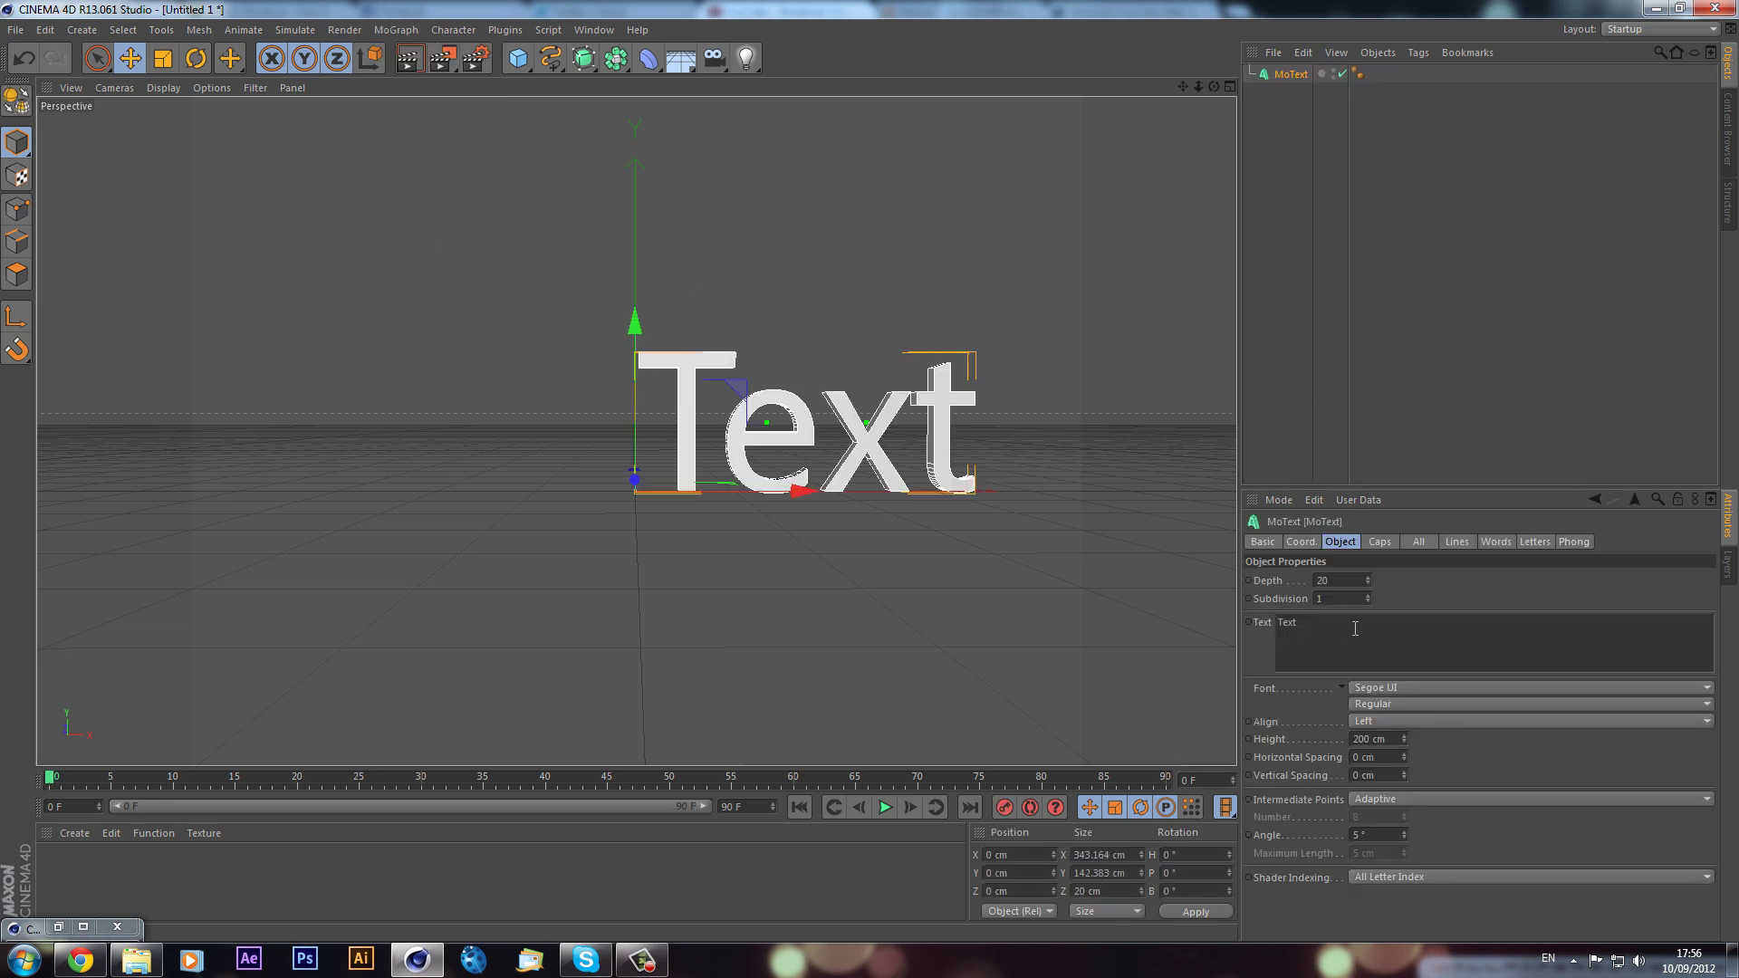
{"action": "left_click", "coordinate": [1374, 722]}
{"action": "left_click", "coordinate": [1406, 770]}
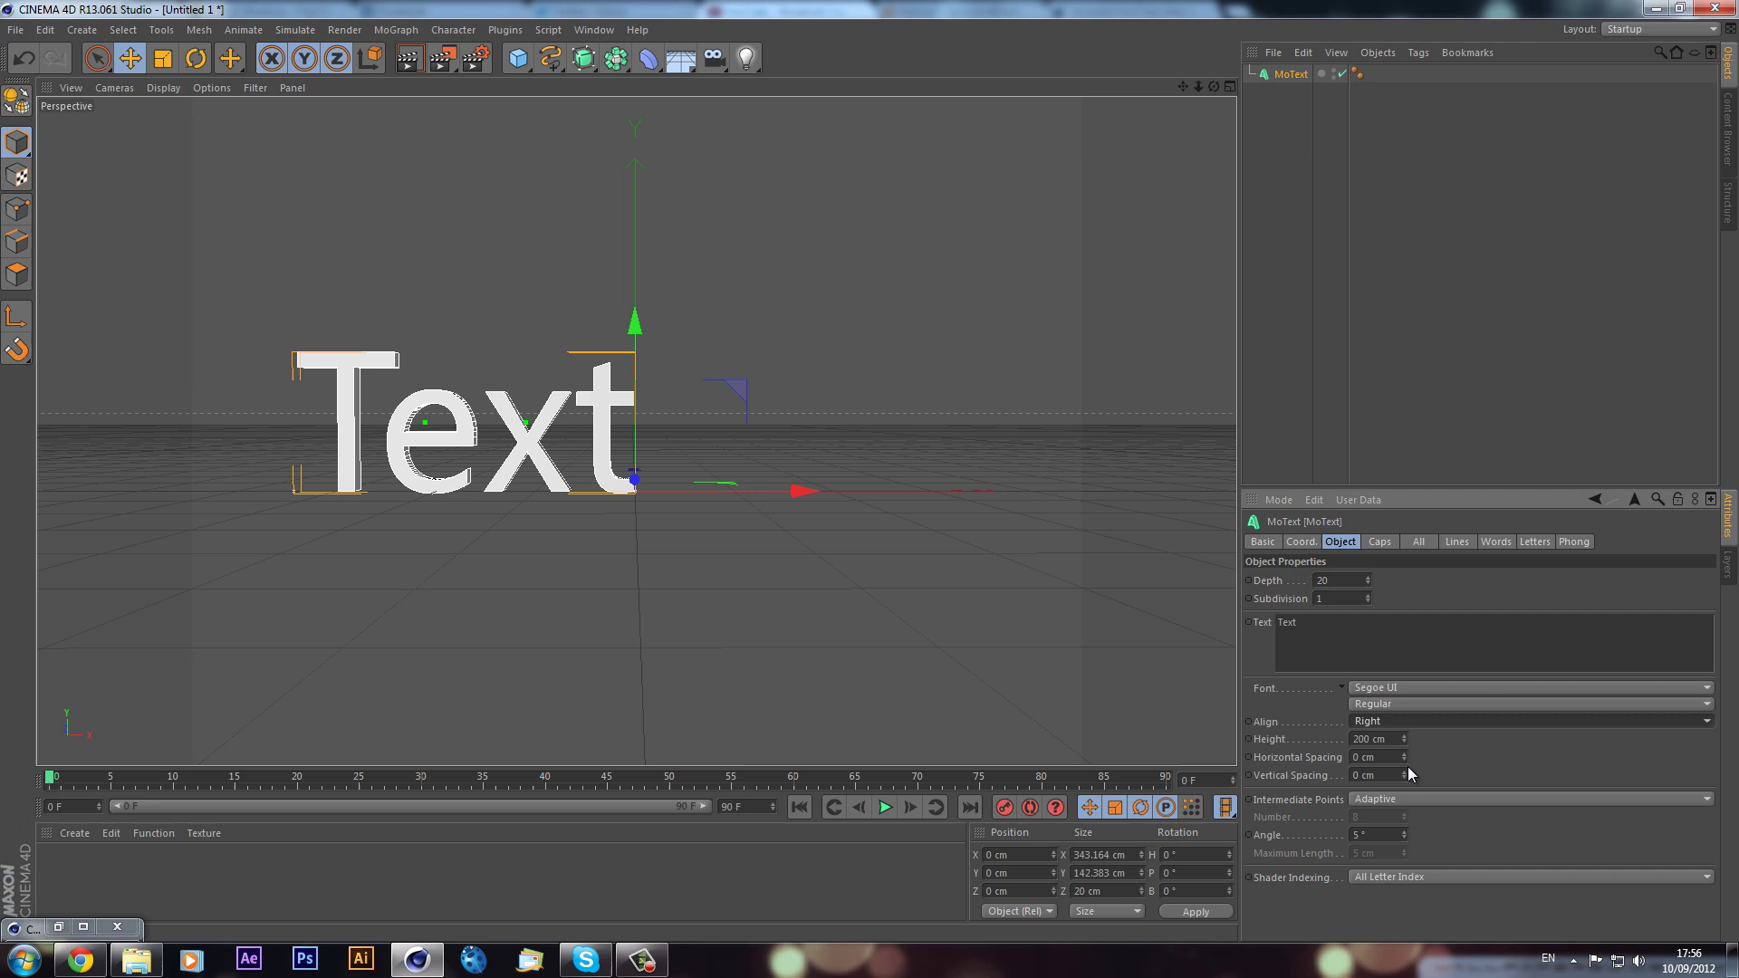
{"action": "left_click", "coordinate": [1383, 700]}
{"action": "left_click", "coordinate": [1393, 772]}
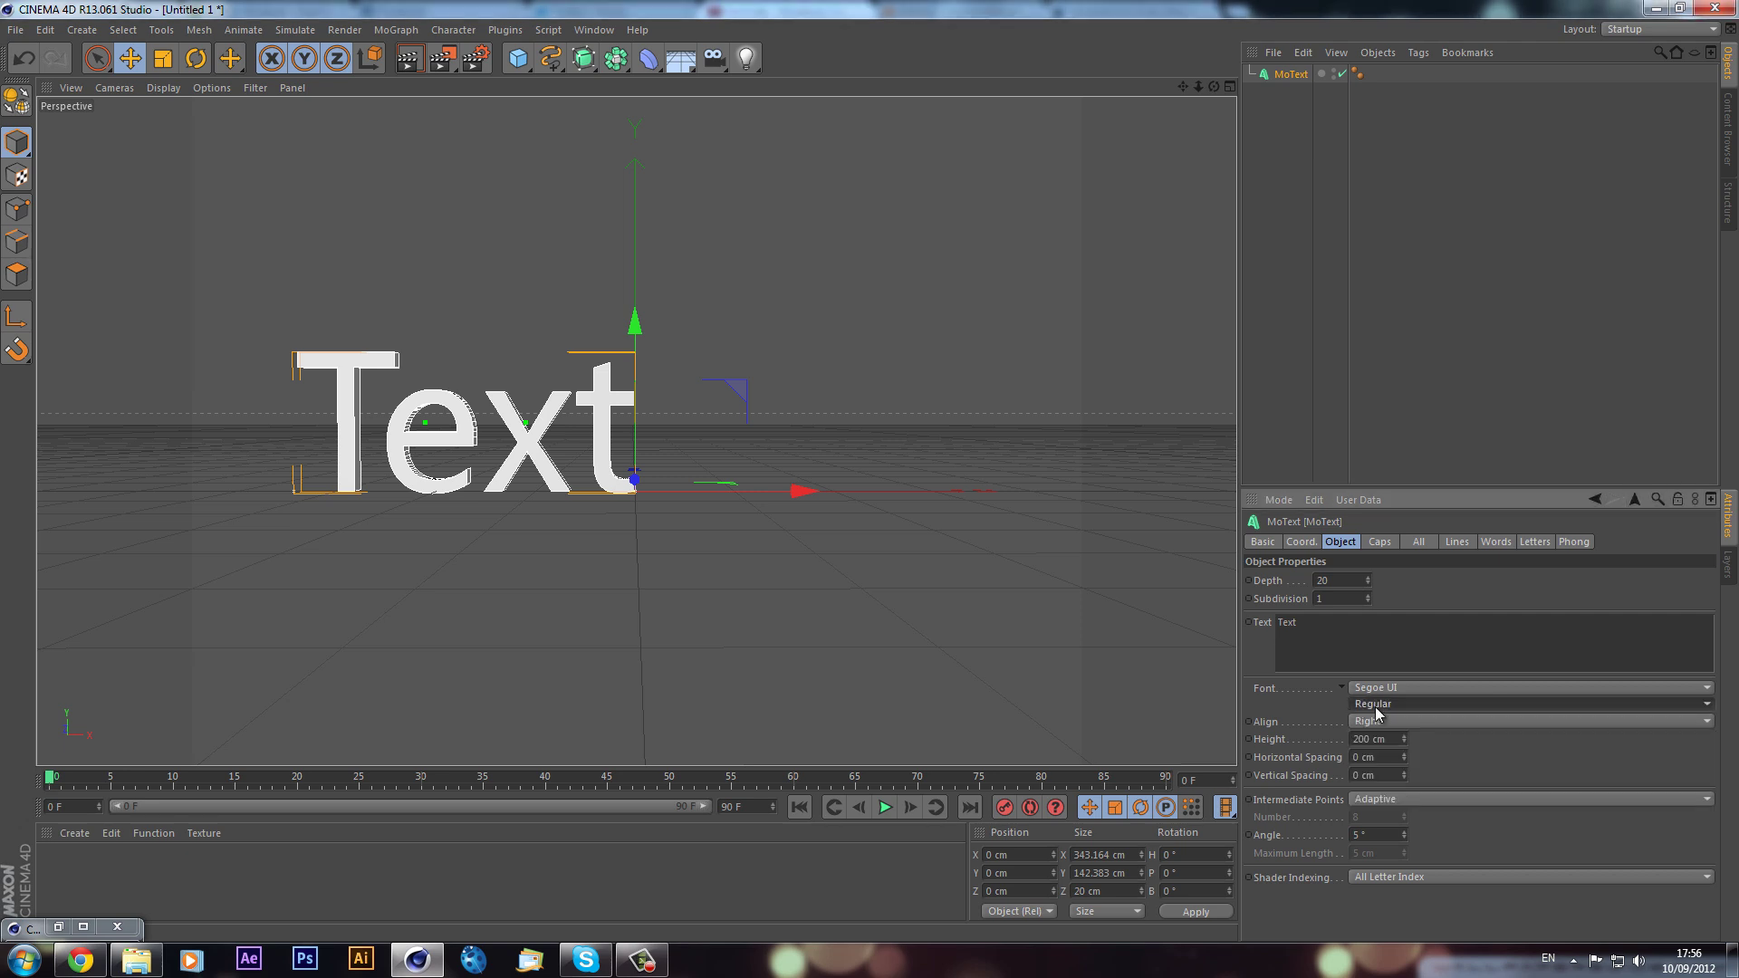
{"action": "left_click", "coordinate": [1383, 721]}
{"action": "left_click", "coordinate": [1386, 756]}
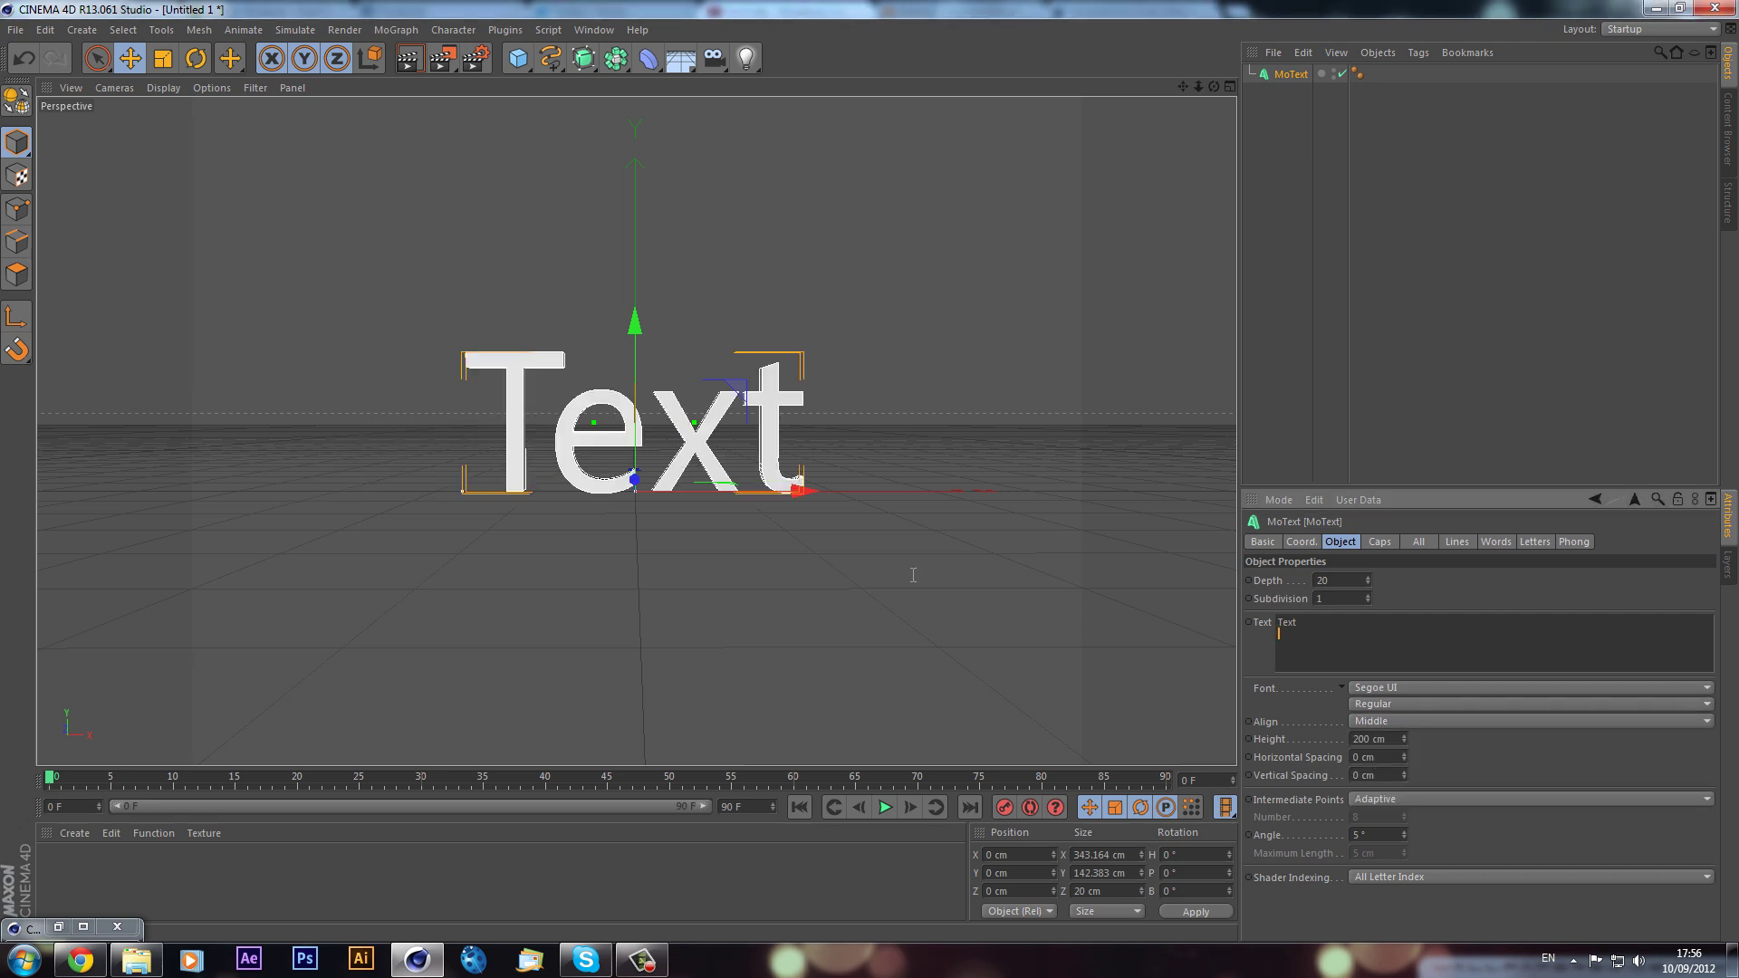
Step: Replace the MoText object's default text with REVOSS
{"action": "key", "text": "r"}
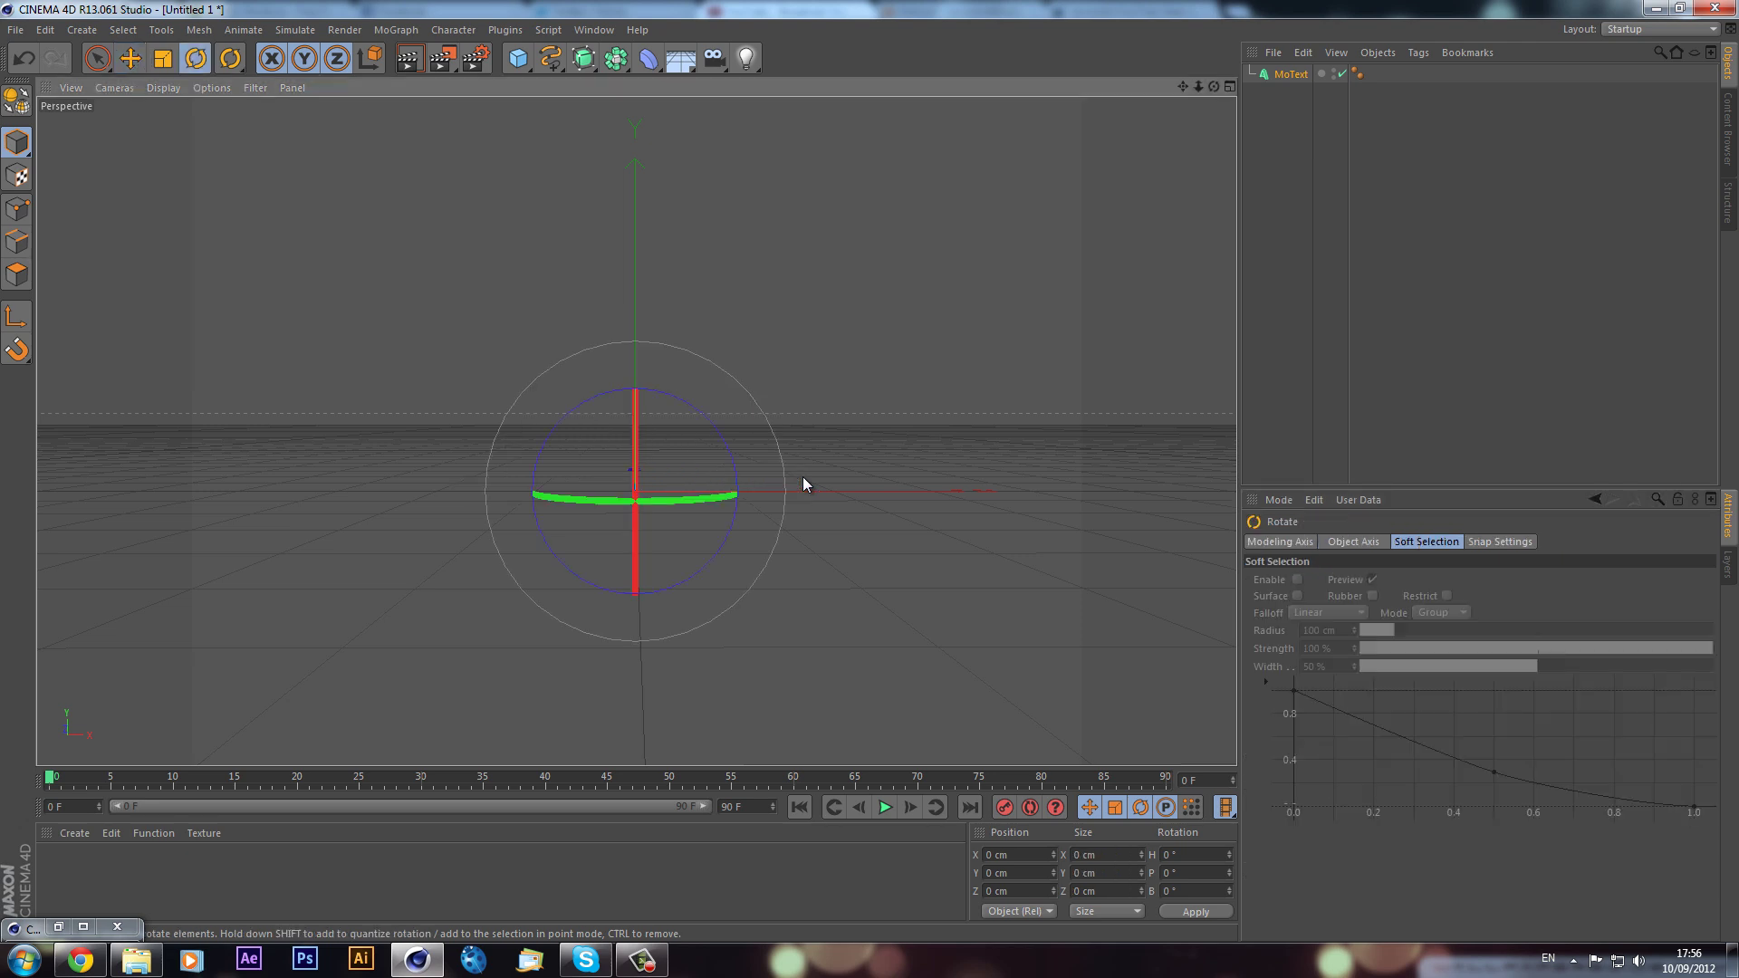
{"action": "left_click", "coordinate": [1291, 74]}
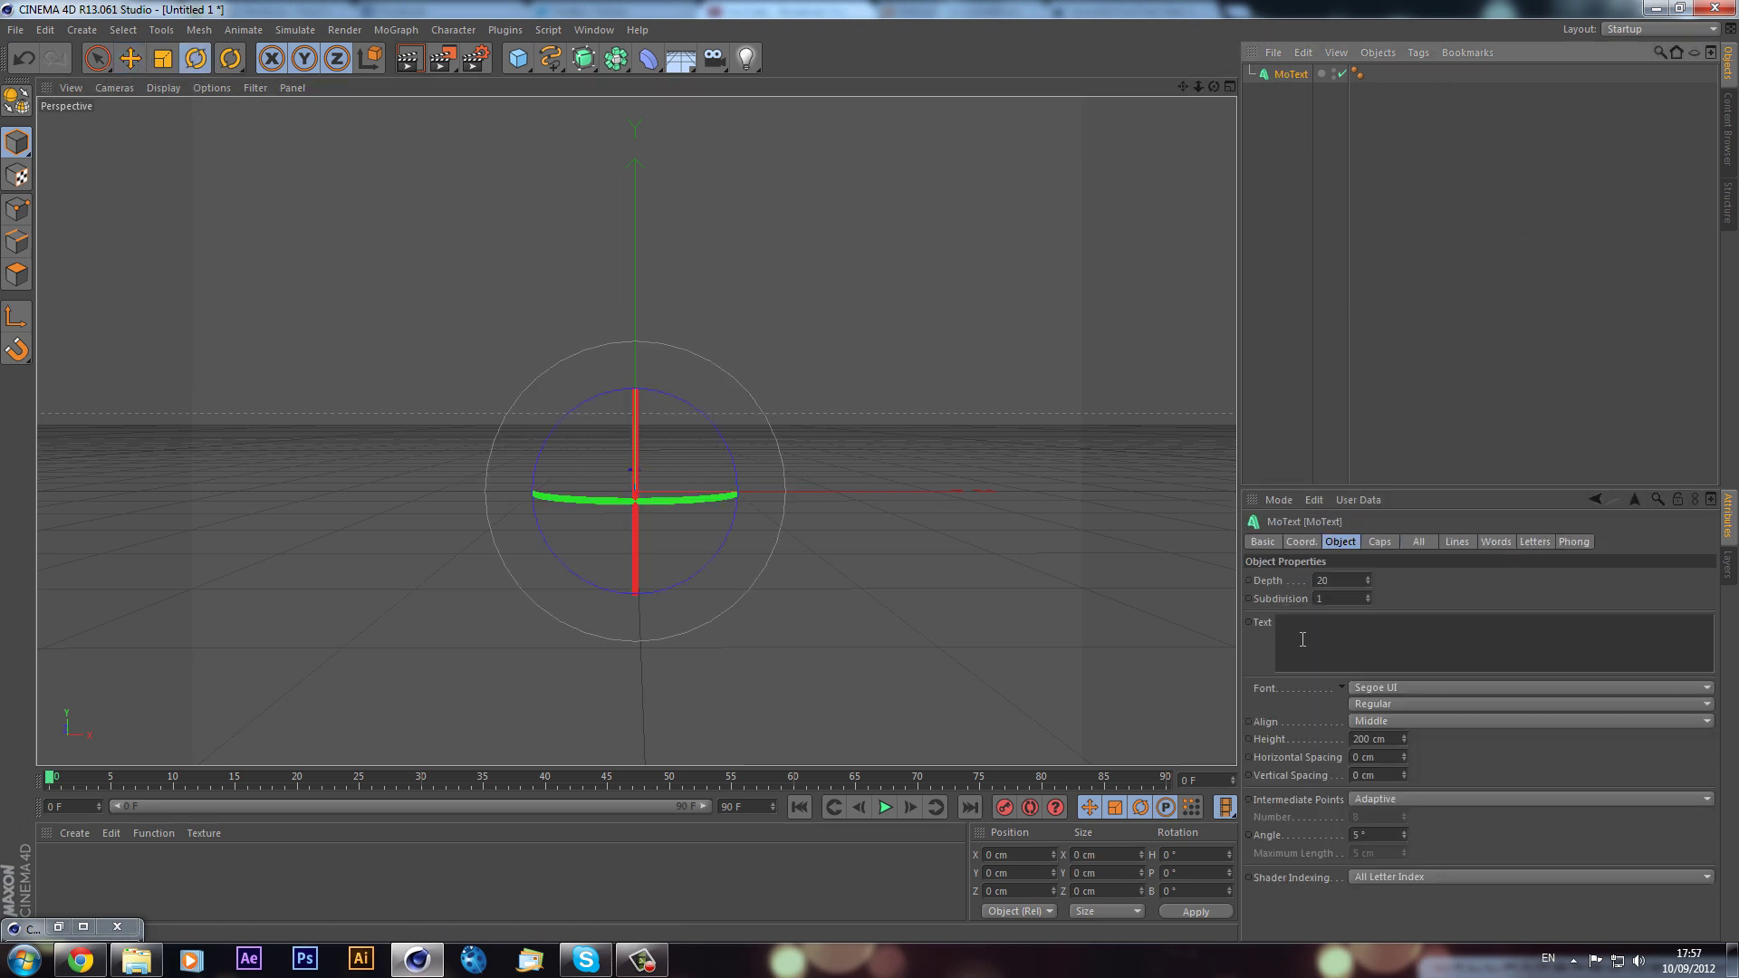
{"action": "left_click", "coordinate": [1359, 639]}
{"action": "type", "text": "R"}
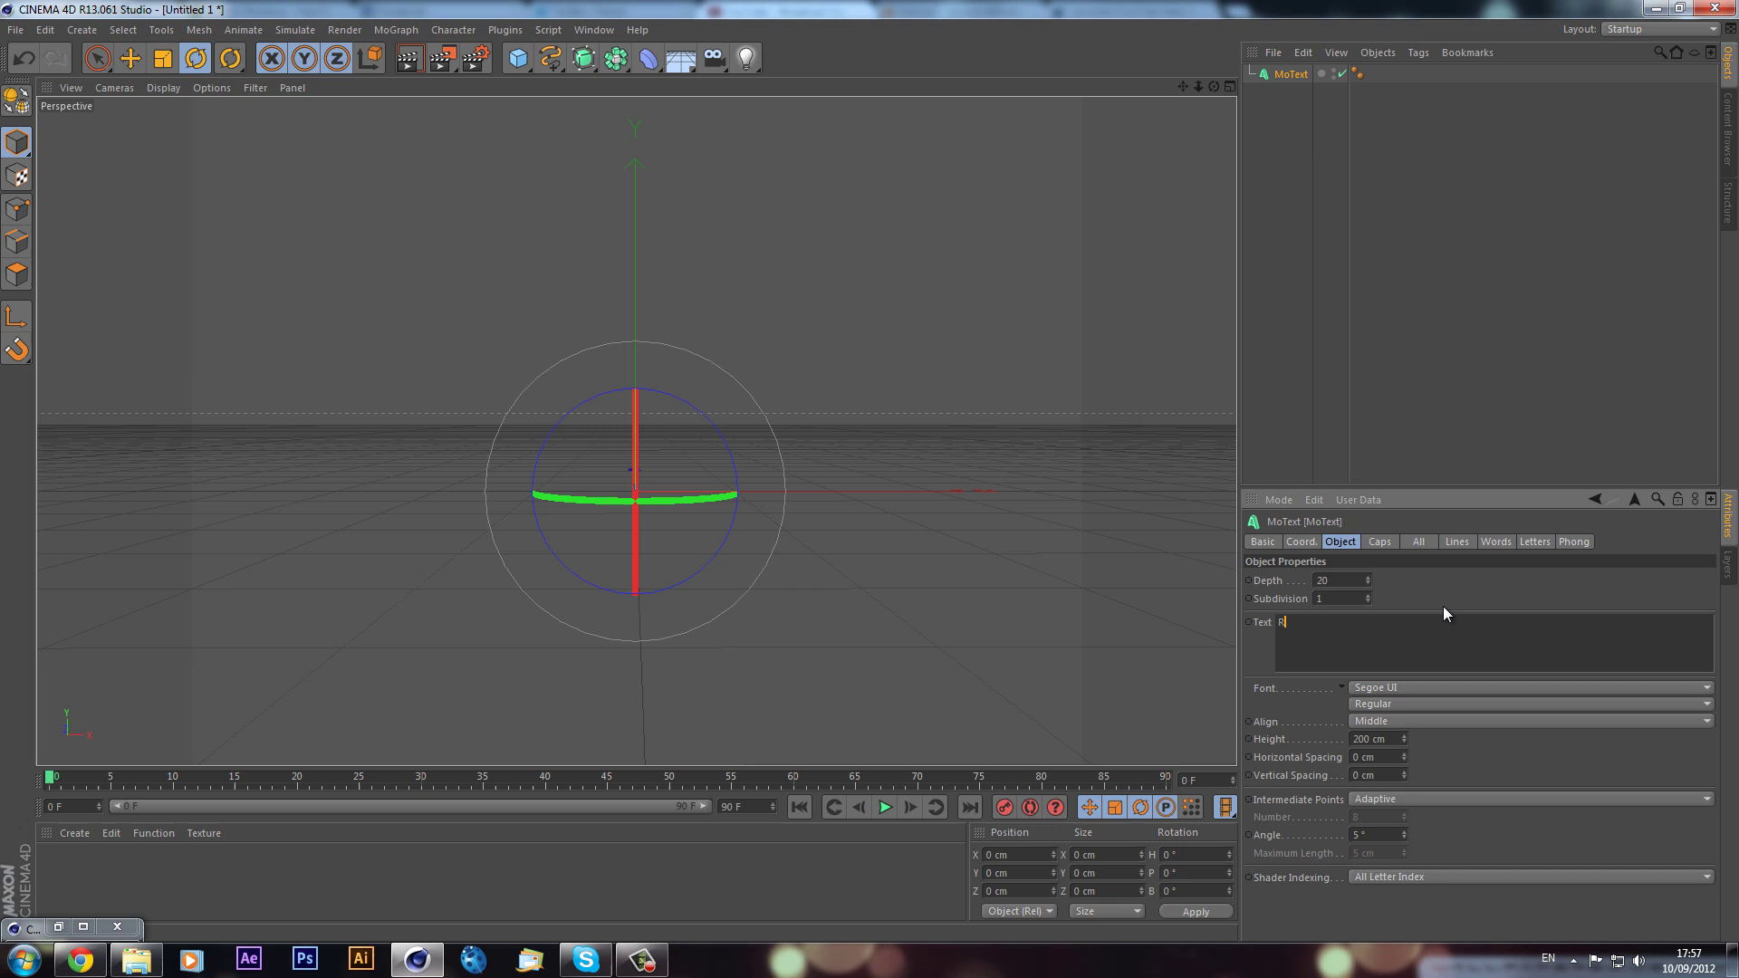
{"action": "type", "text": "EVOSS"}
Step: Set the extrusion depth of the REVOSS text to 75
{"action": "left_click", "coordinate": [1382, 587]}
{"action": "double_click", "coordinate": [1349, 580]}
{"action": "type", "text": "75"}
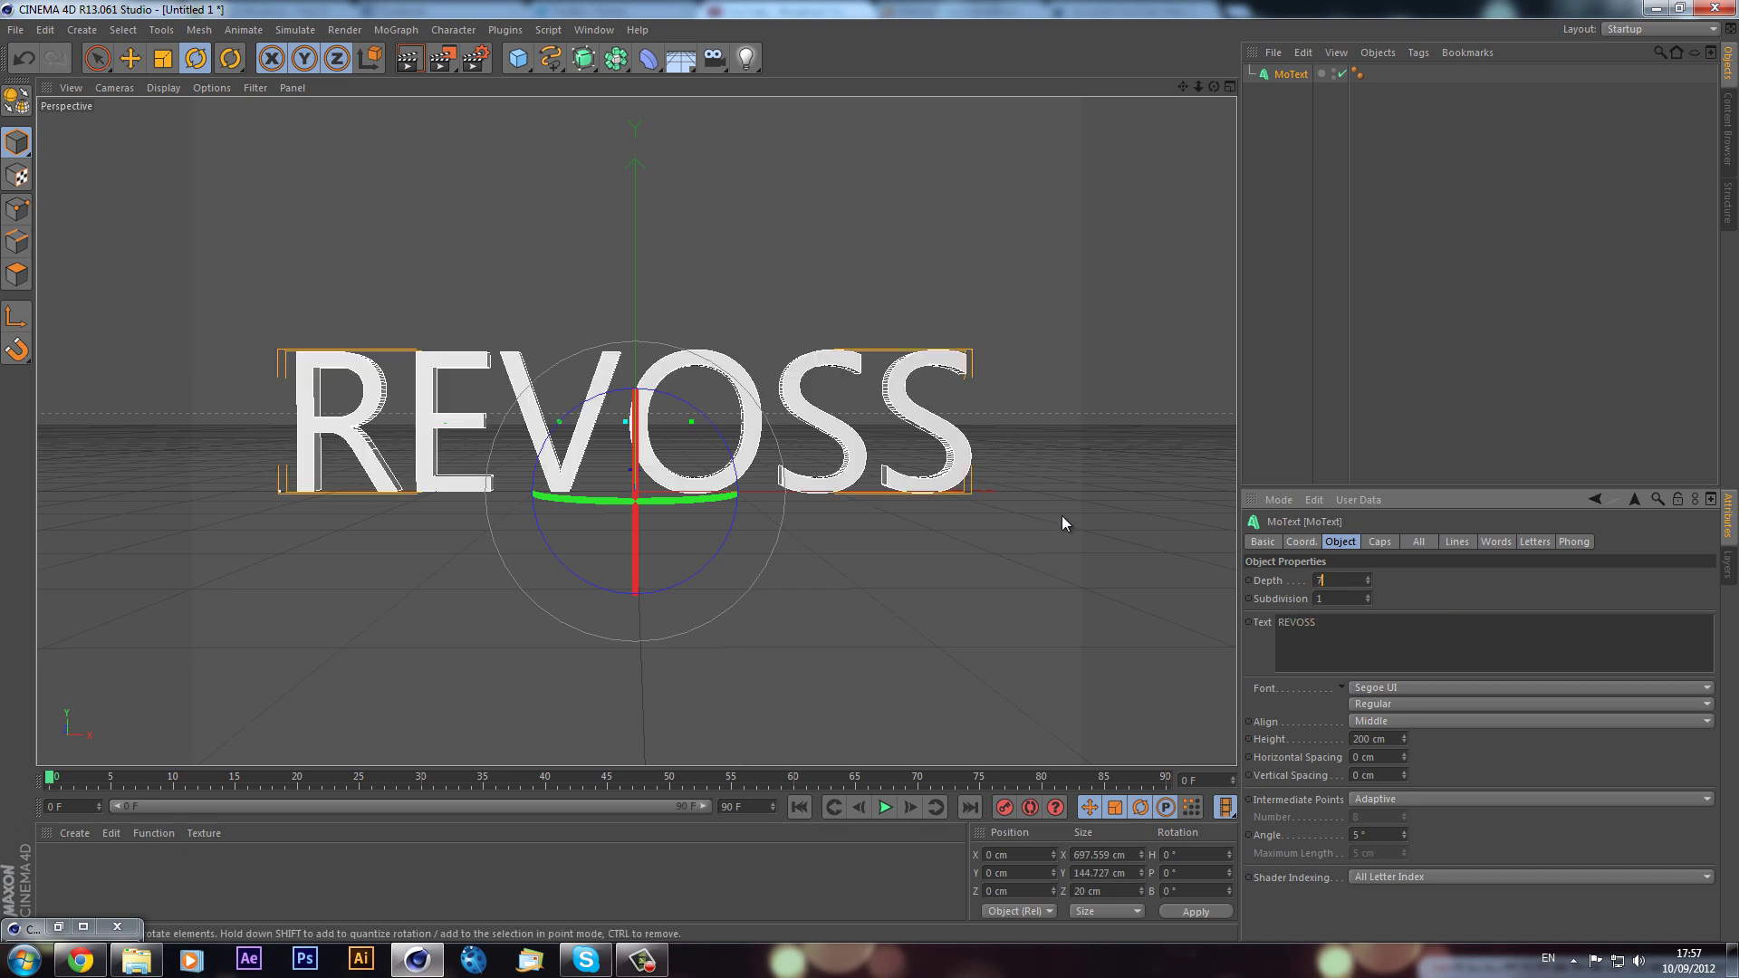
{"action": "key", "text": "Return"}
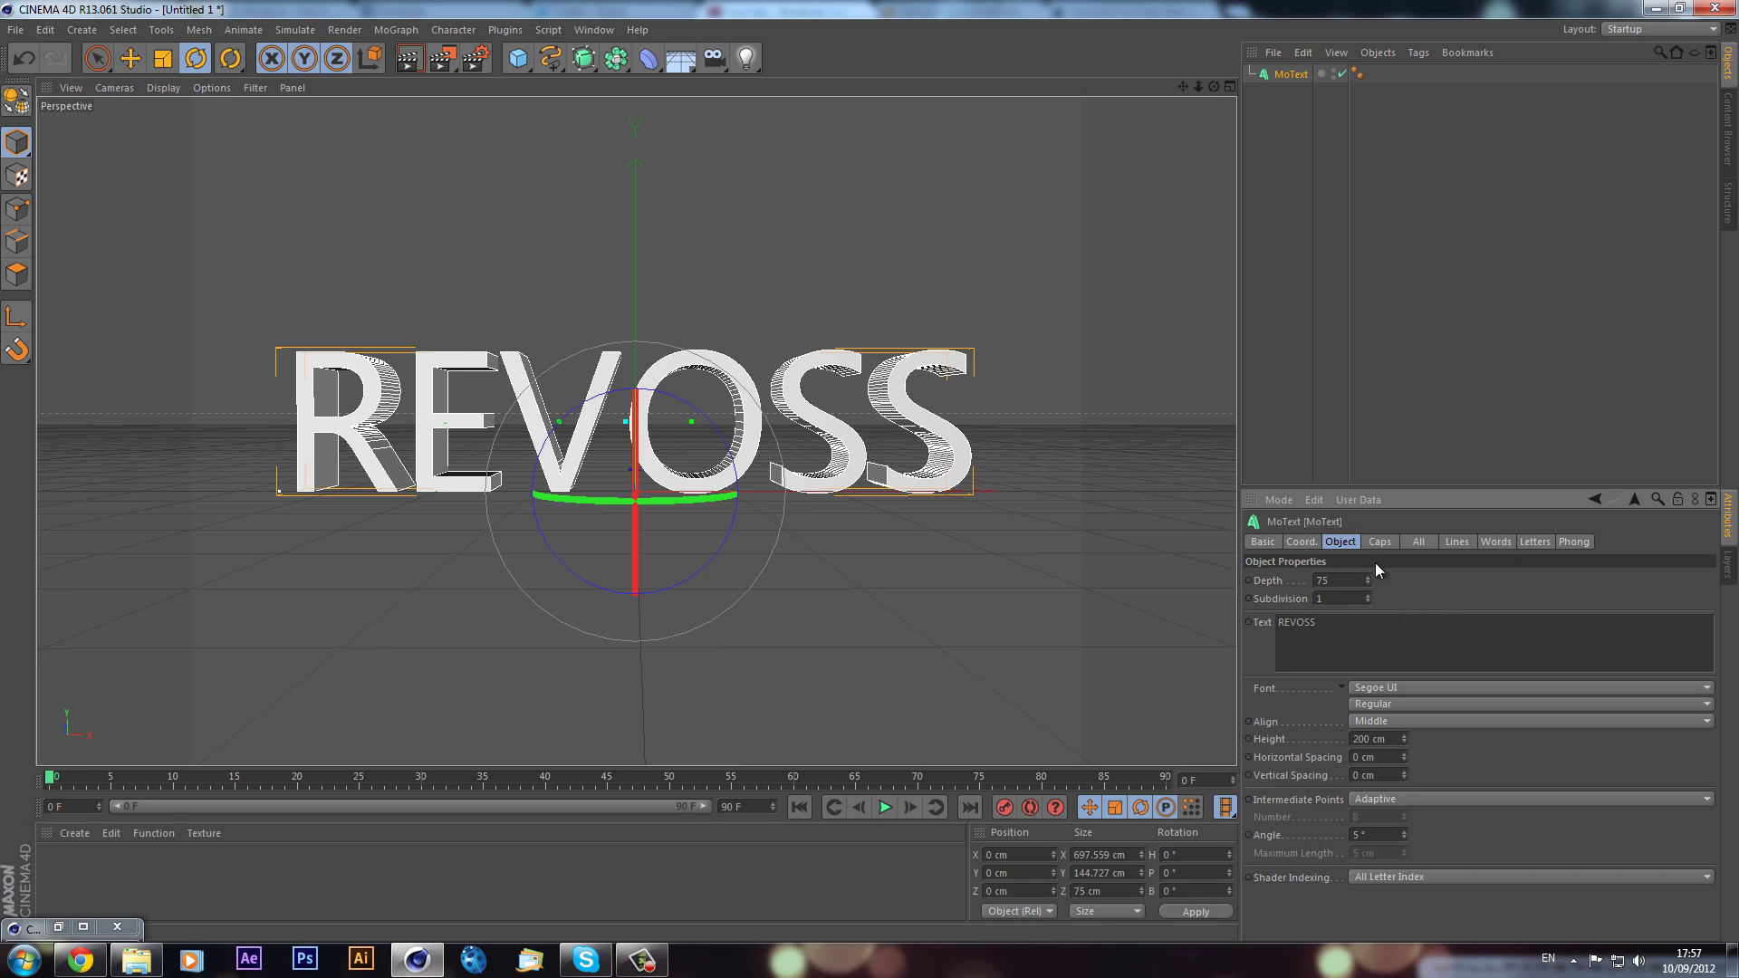
Step: Change the REVOSS text's font to TYPOGRAPH PRO ExtraBold
{"action": "left_click", "coordinate": [1383, 690]}
{"action": "scroll", "coordinate": [1446, 788], "scroll_direction": "down", "scroll_amount": 4}
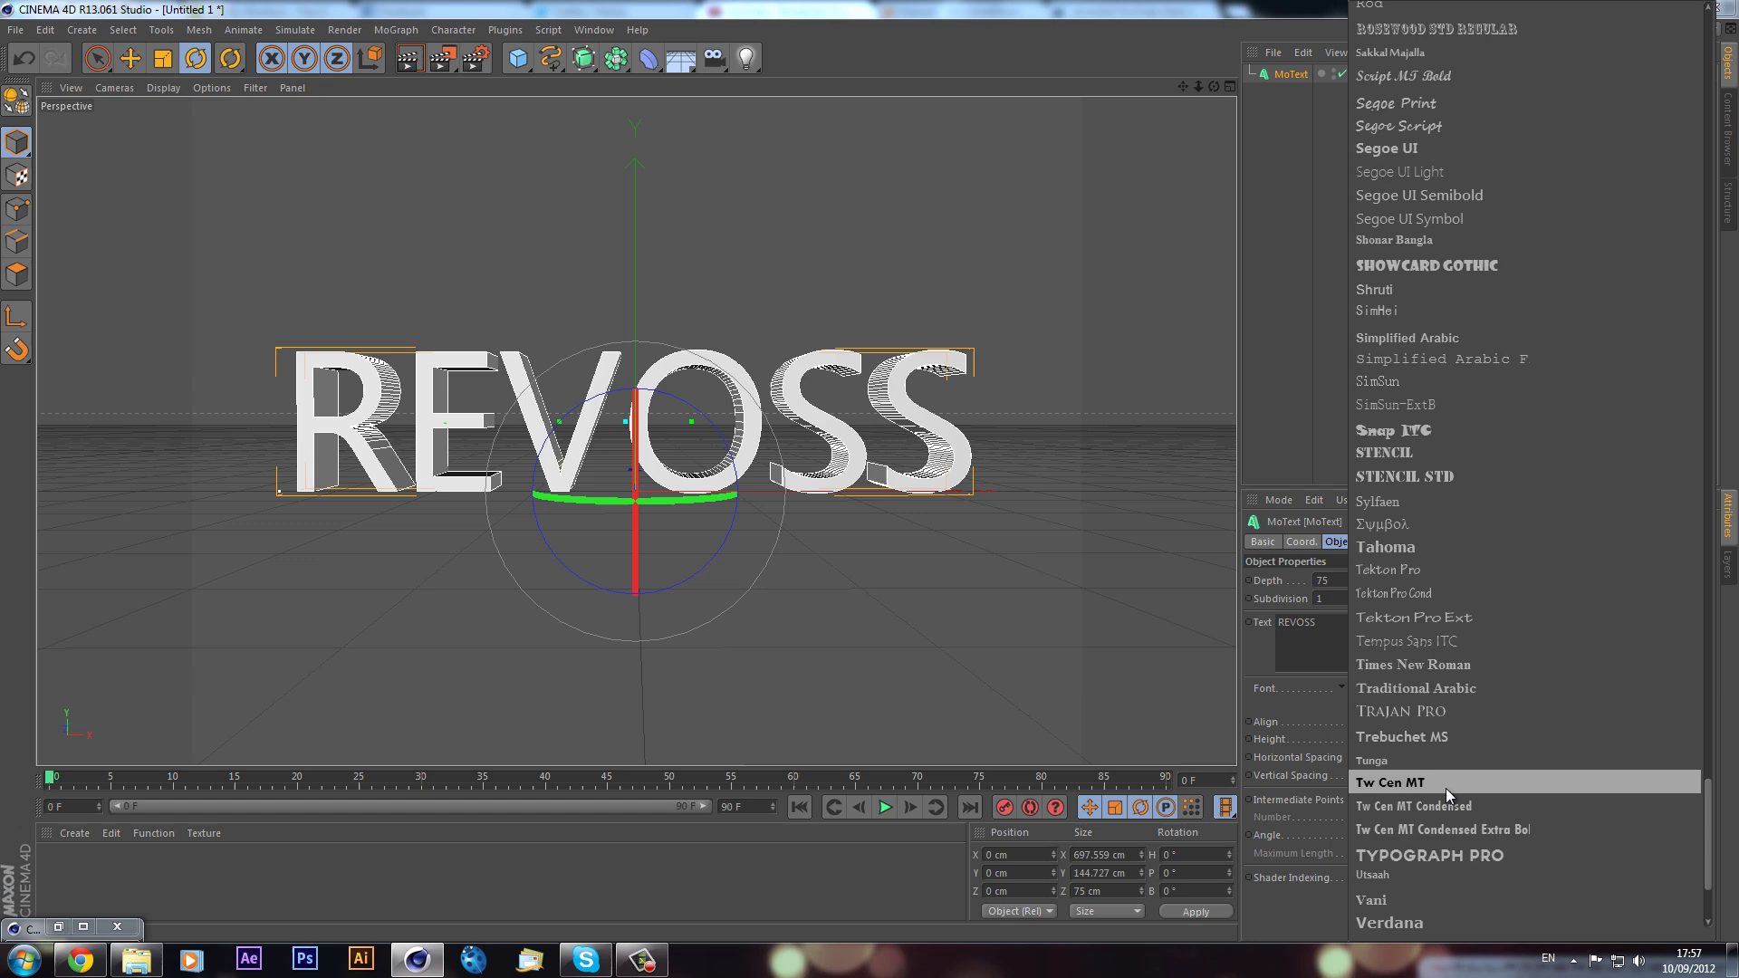
{"action": "left_click", "coordinate": [1432, 711]}
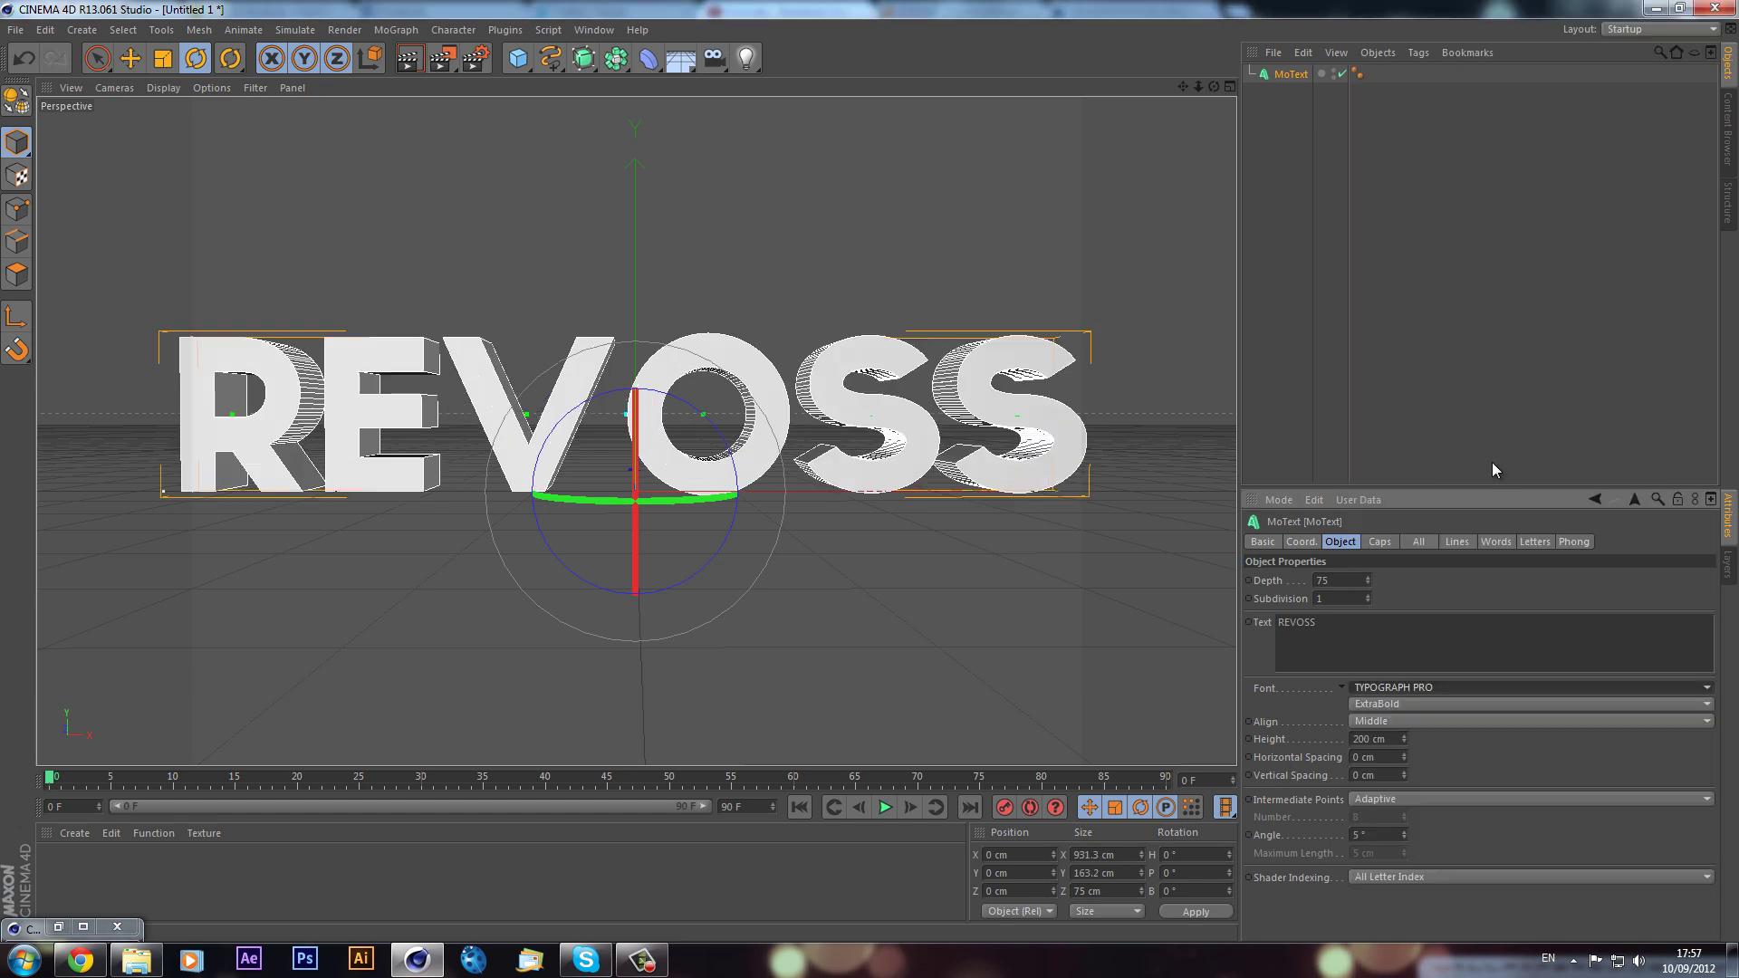
{"action": "left_click", "coordinate": [1361, 393]}
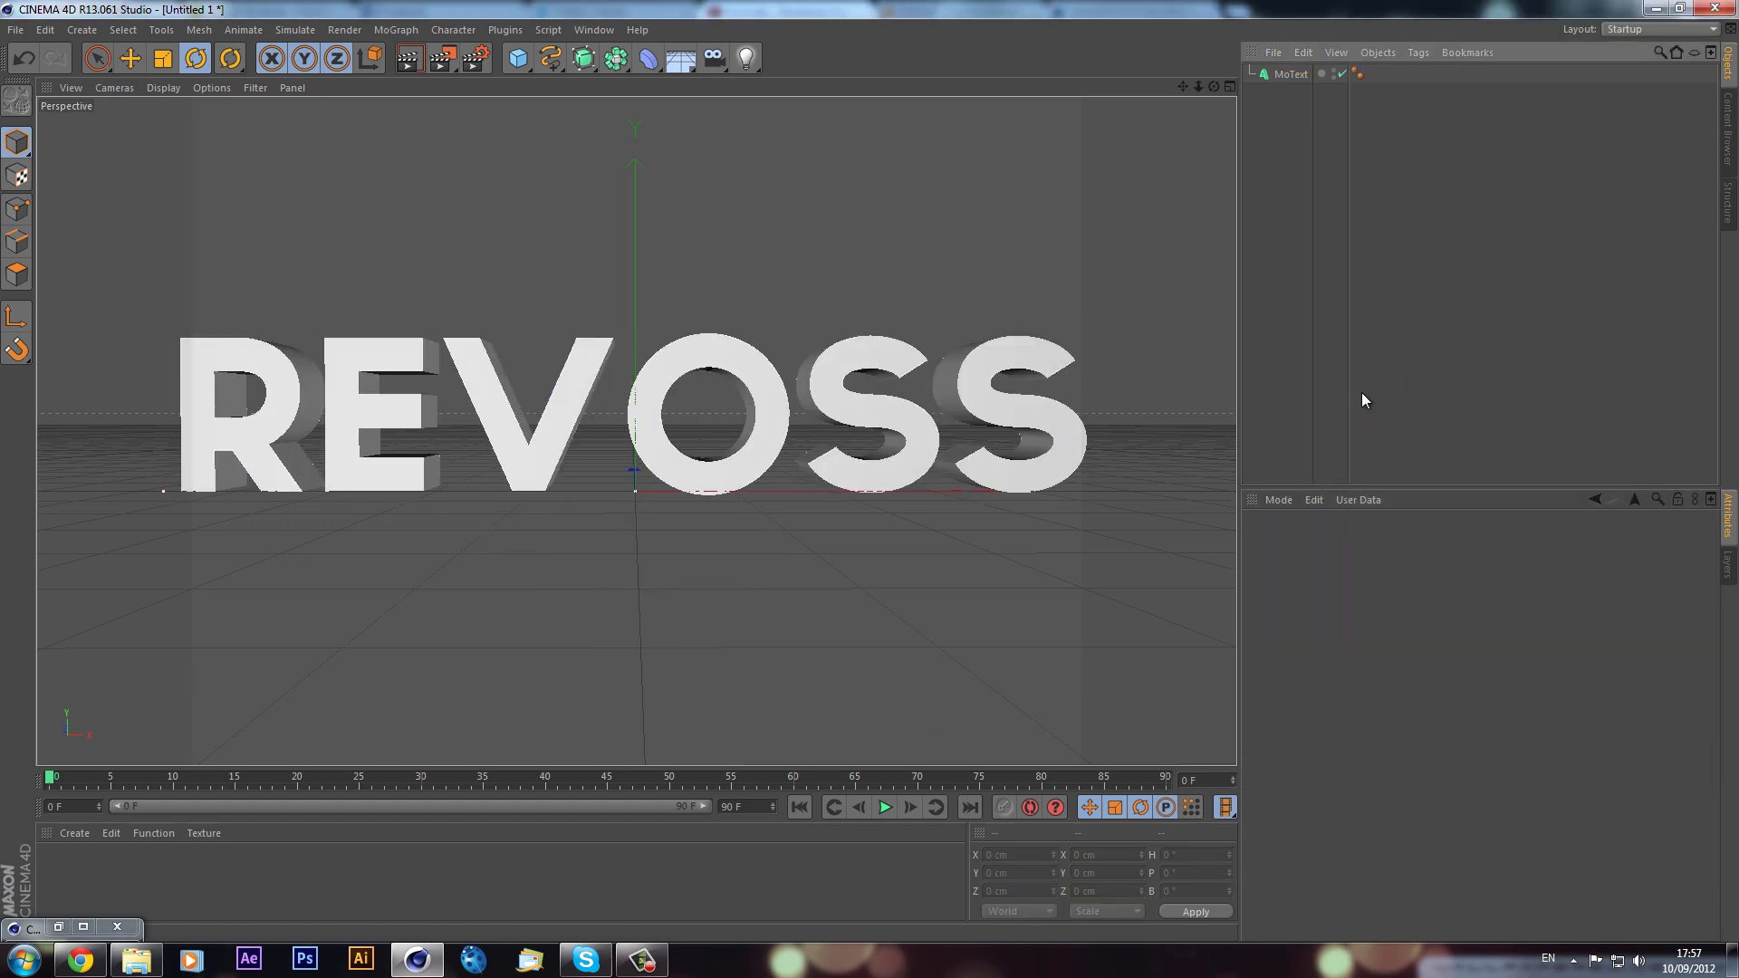
Step: Set both the start and end caps of the MoText object to Fillet Cap
{"action": "left_click", "coordinate": [1297, 74]}
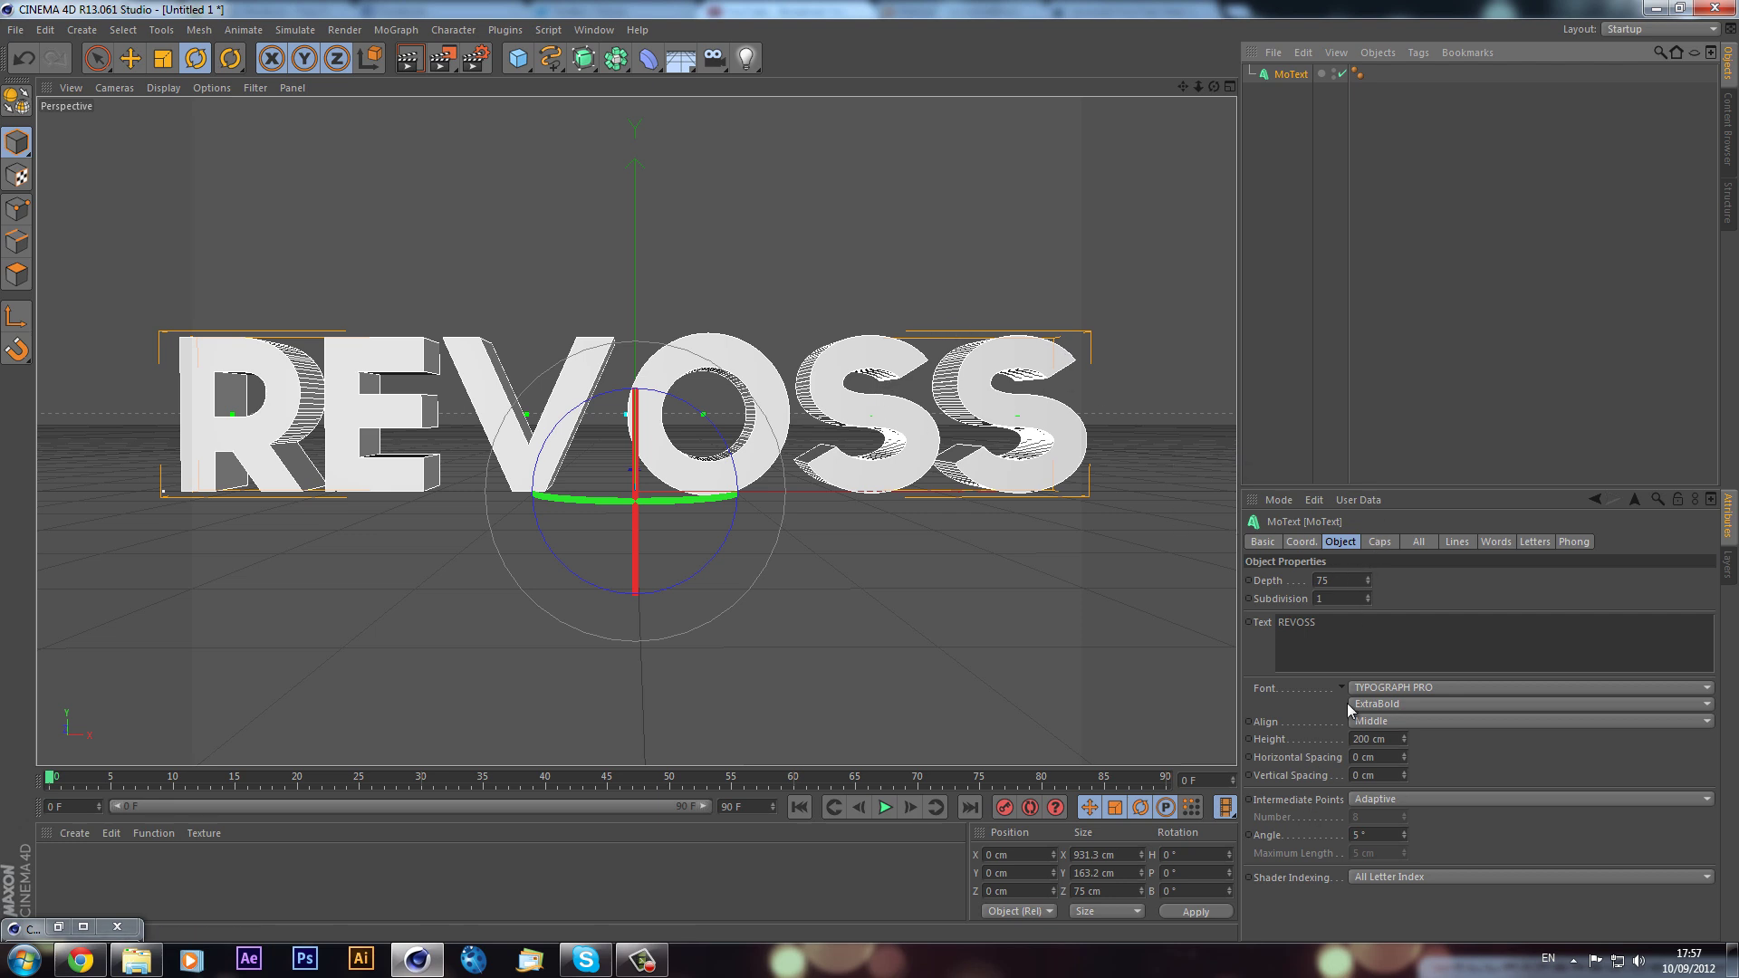
{"action": "left_click", "coordinate": [1380, 542]}
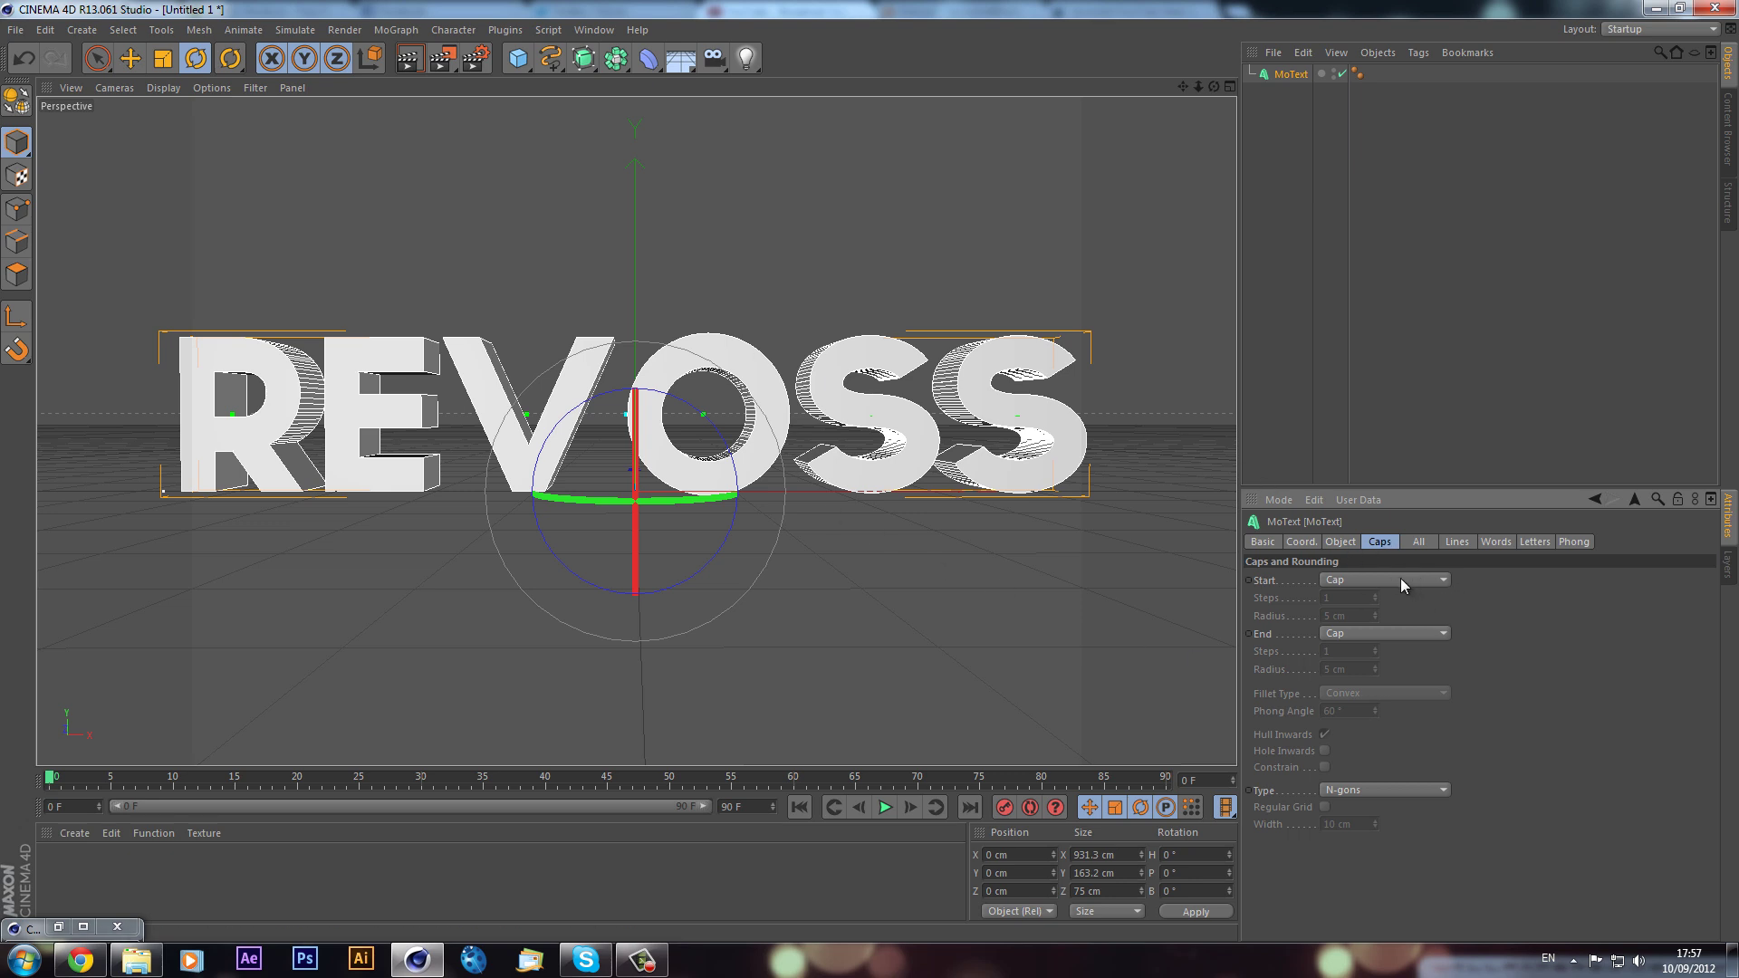
{"action": "left_click", "coordinate": [1400, 577]}
{"action": "left_click", "coordinate": [1375, 651]}
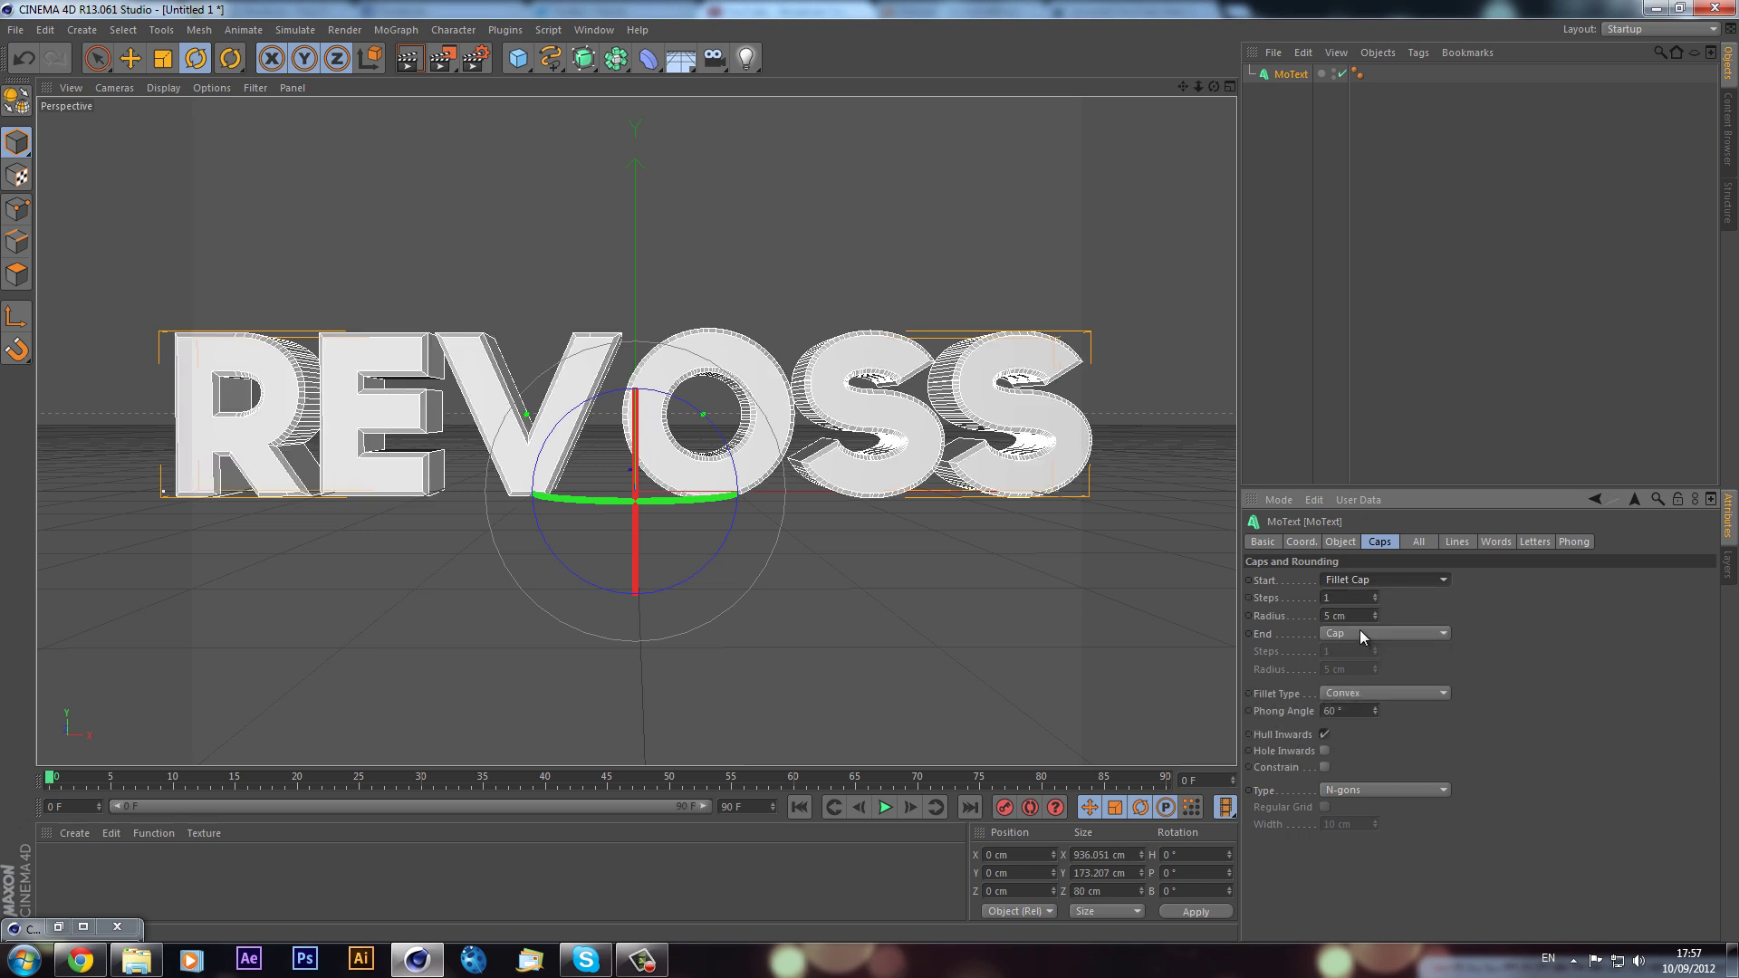
{"action": "left_click", "coordinate": [1360, 631]}
{"action": "left_click", "coordinate": [1356, 705]}
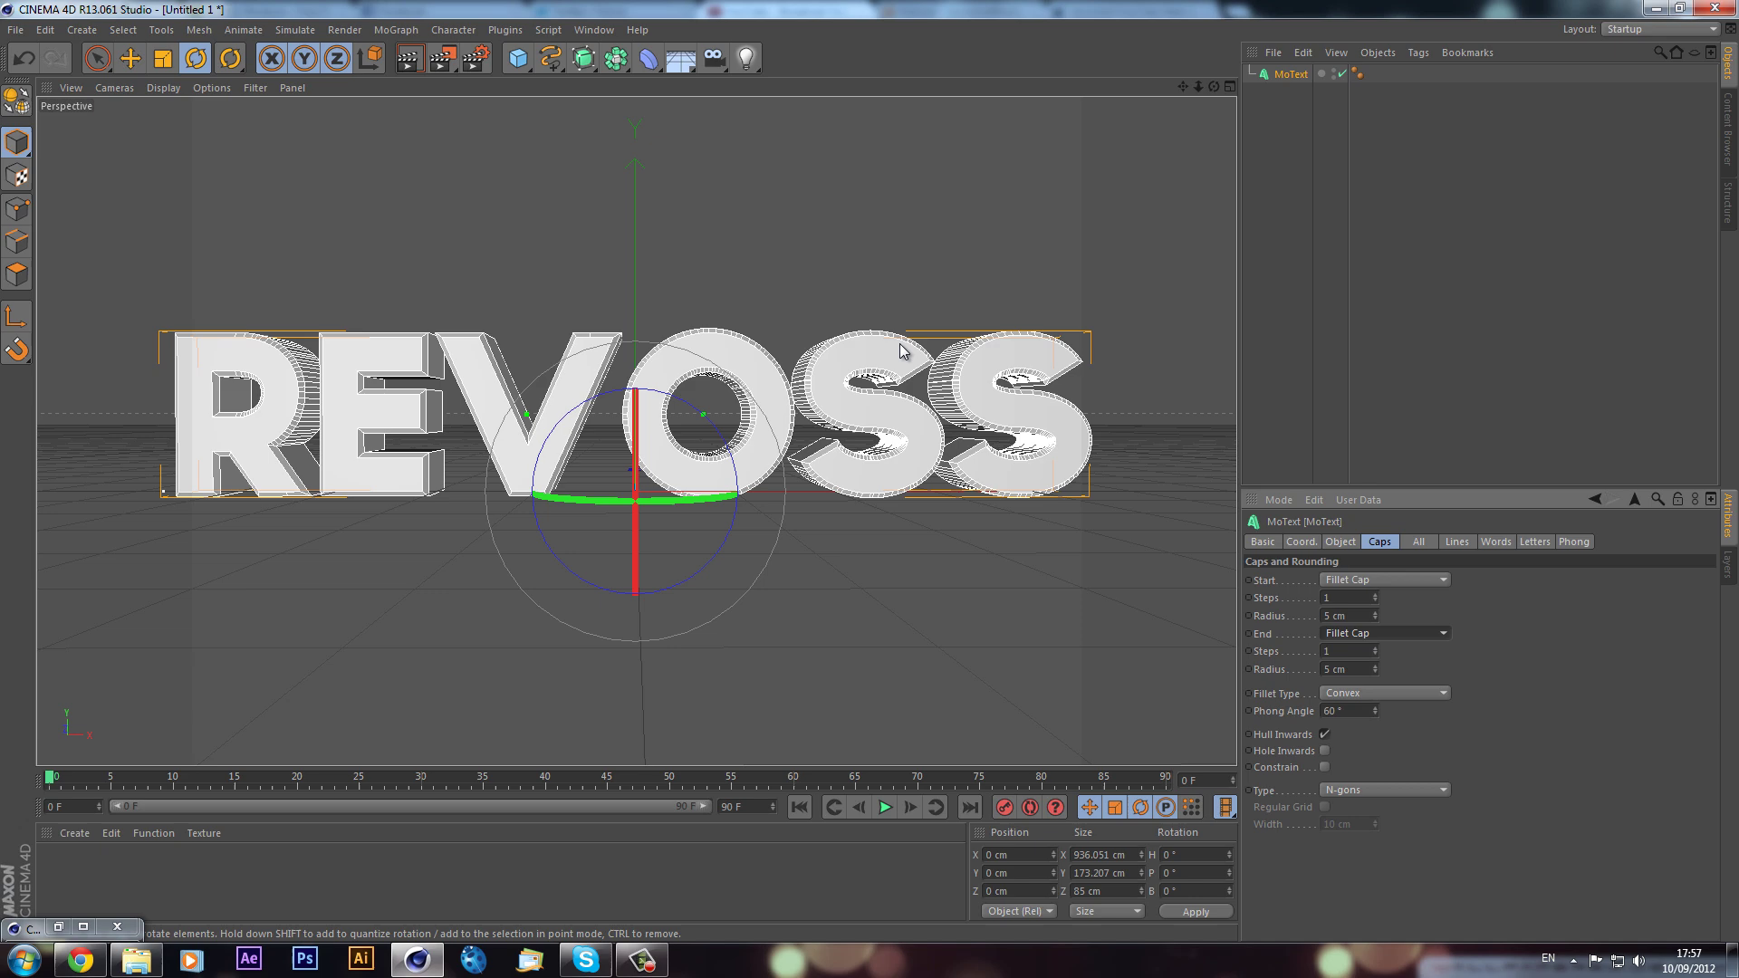
Step: Examine the bevelled edges of the REVOSS letters up close and in the full view
{"action": "scroll", "coordinate": [807, 299], "scroll_direction": "up", "scroll_amount": 10}
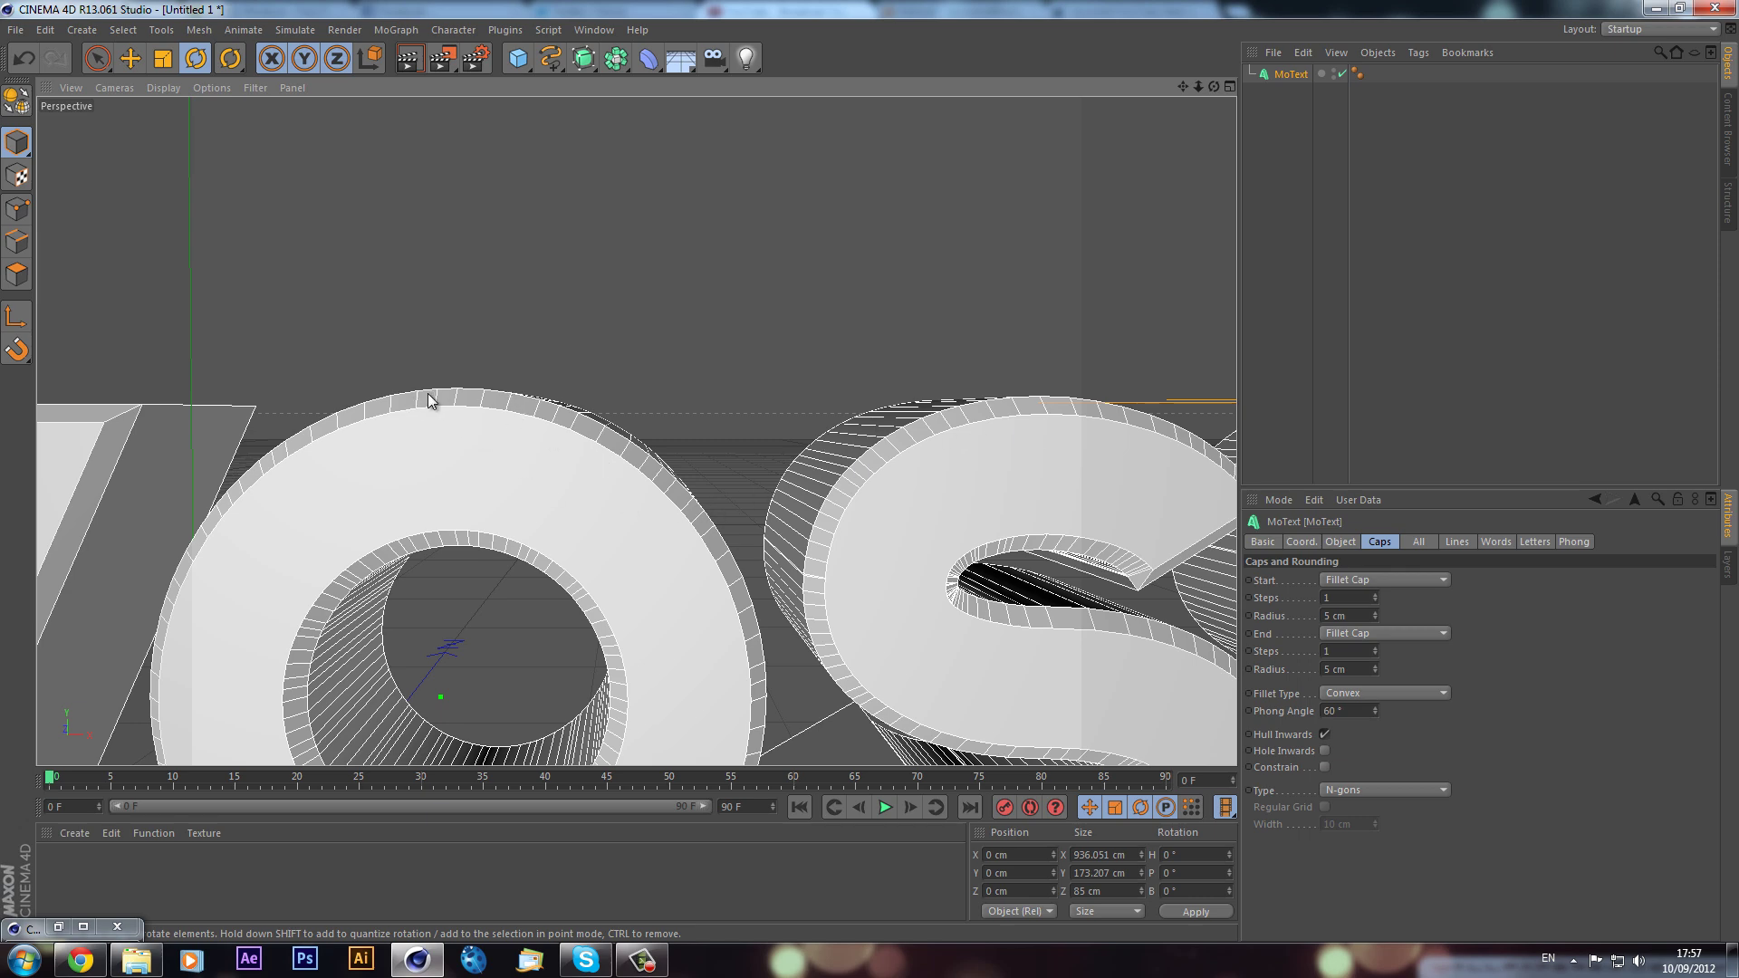
{"action": "scroll", "coordinate": [508, 372], "scroll_direction": "down", "scroll_amount": 10}
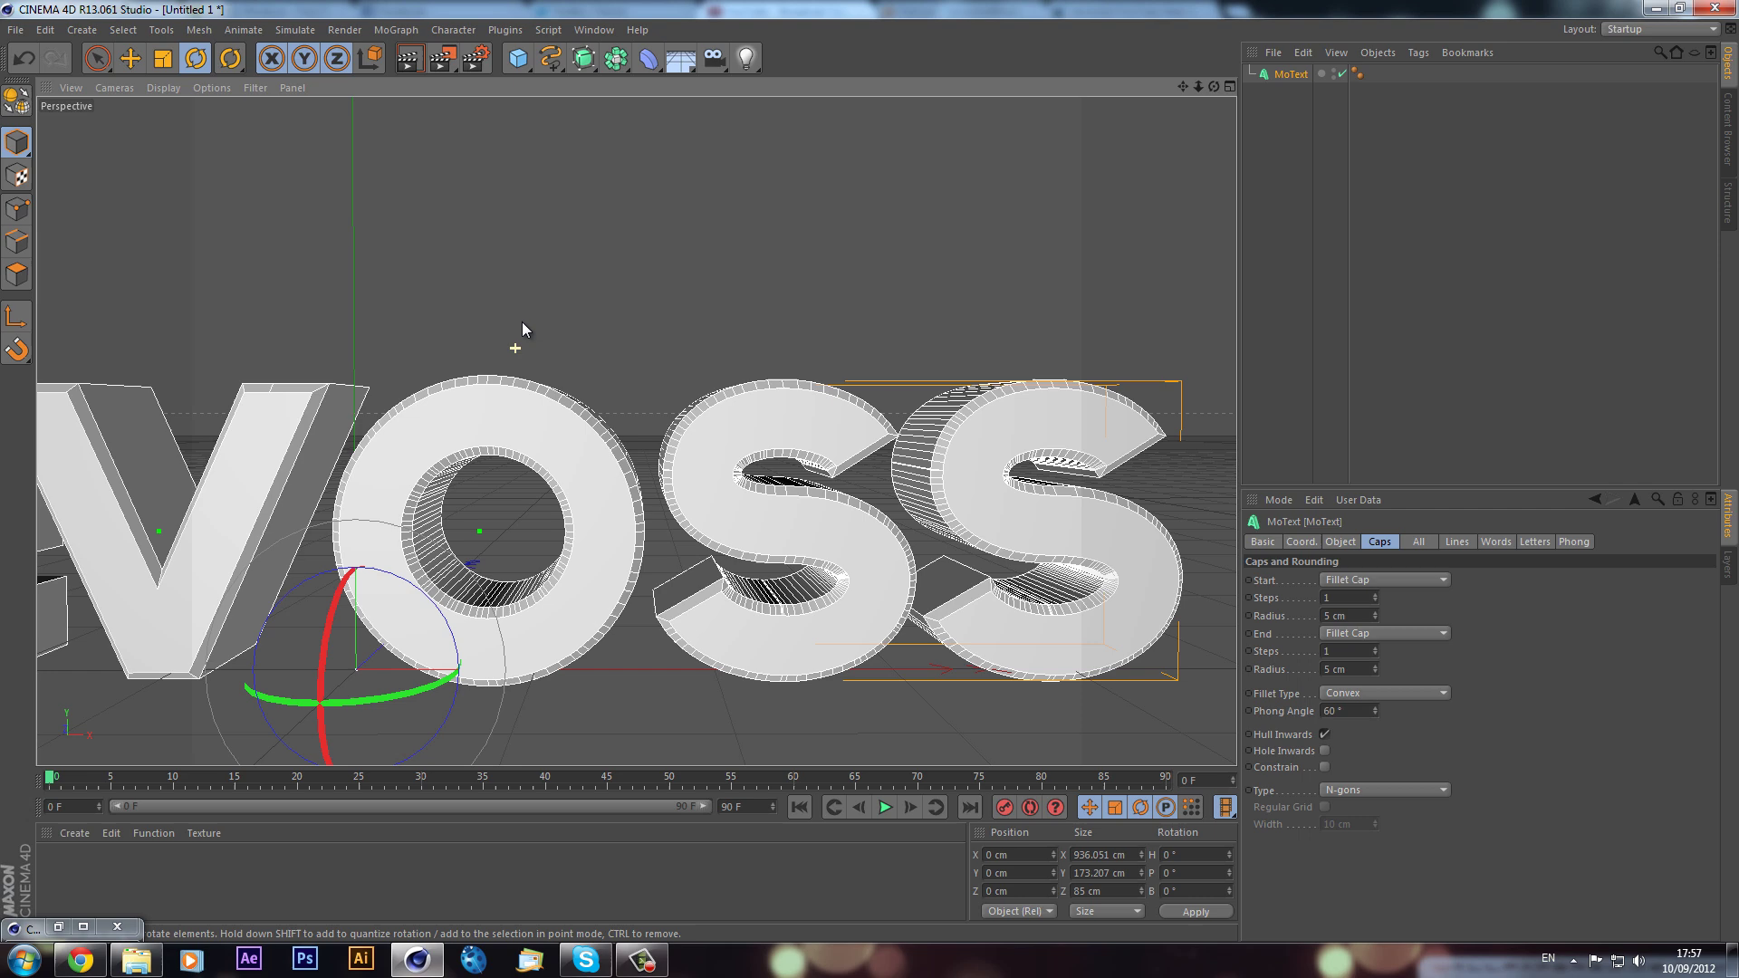
{"action": "left_click_drag", "start_coordinate": [1183, 86], "coordinate": [1392, 89]}
{"action": "left_click_drag", "start_coordinate": [868, 473], "coordinate": [851, 473]}
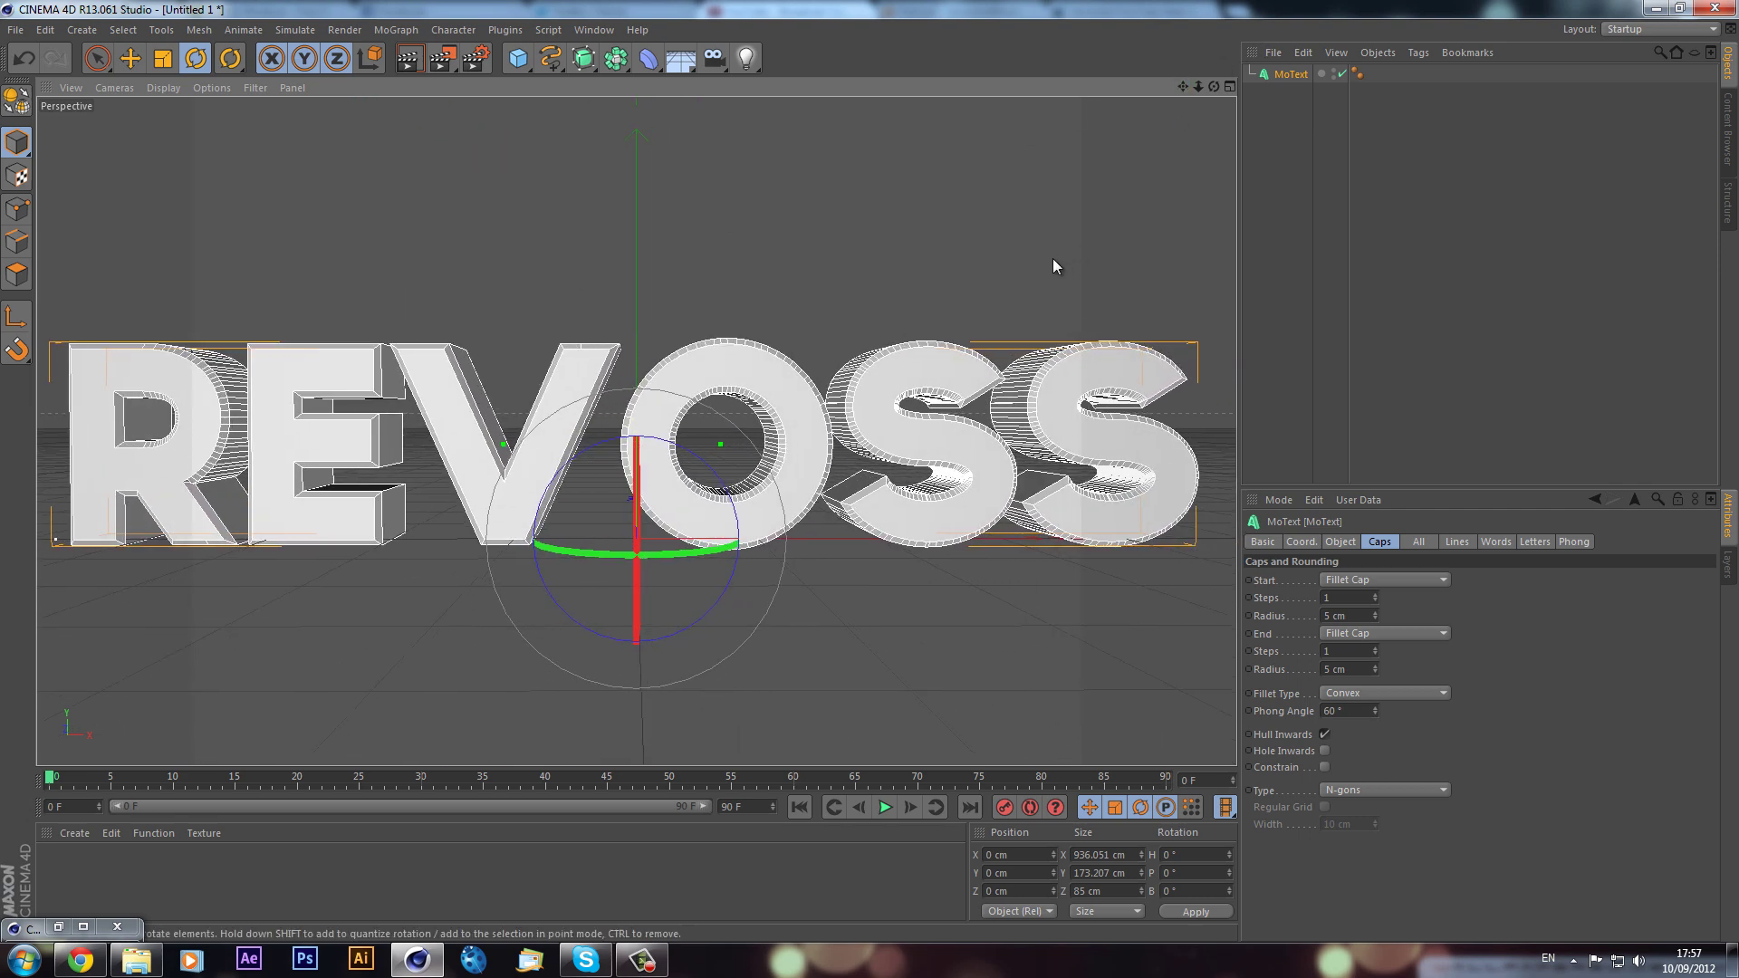
{"action": "scroll", "coordinate": [1042, 260], "scroll_direction": "down", "scroll_amount": 3}
{"action": "scroll", "coordinate": [1042, 260], "scroll_direction": "up", "scroll_amount": 2}
{"action": "scroll", "coordinate": [1042, 260], "scroll_direction": "up", "scroll_amount": 1}
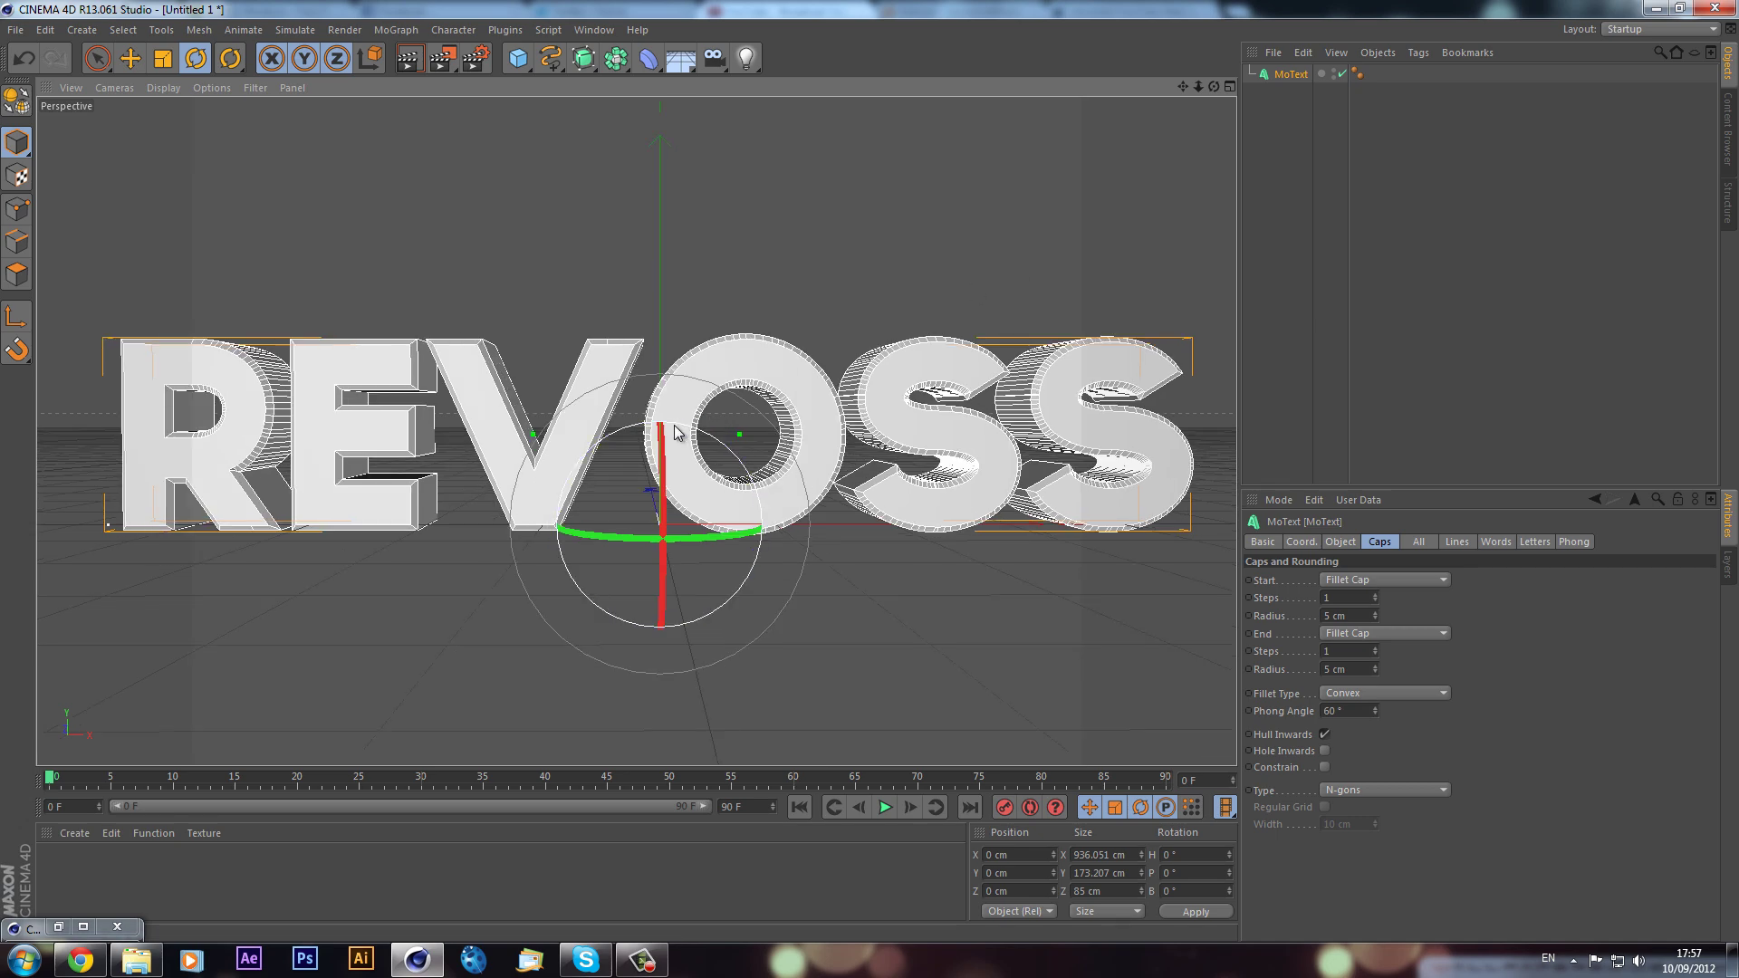
{"action": "scroll", "coordinate": [675, 426], "scroll_direction": "down", "scroll_amount": 1}
{"action": "left_click_drag", "start_coordinate": [1184, 86], "coordinate": [1147, 89]}
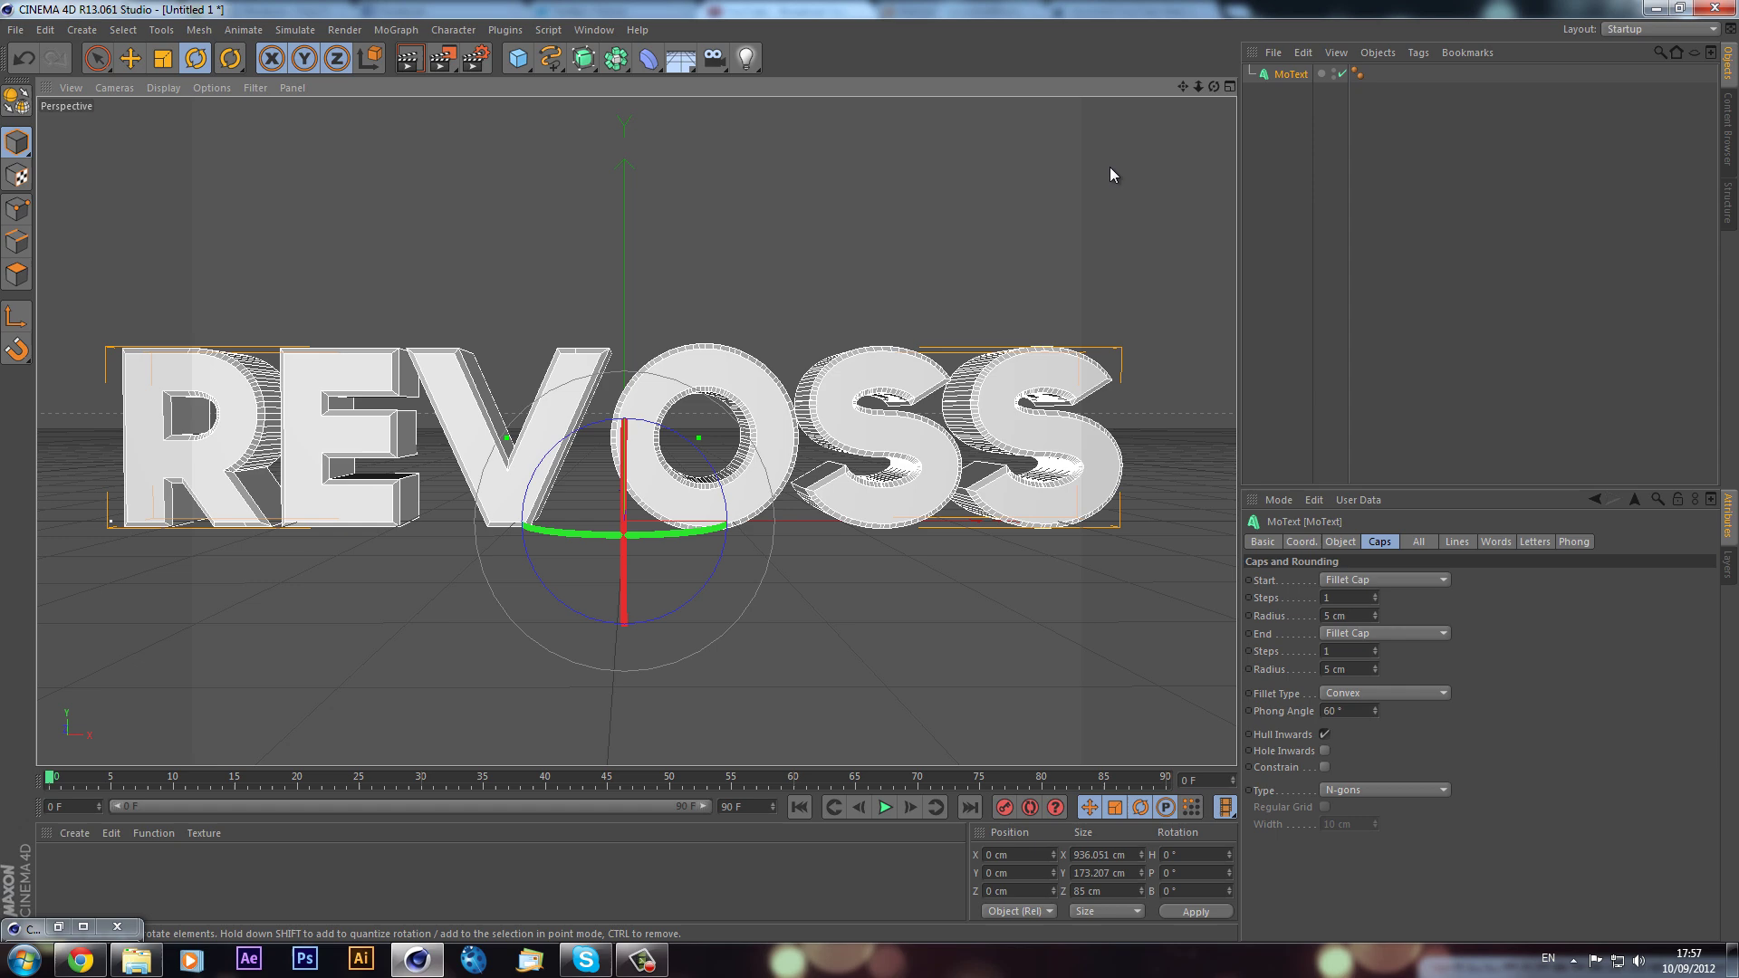
Step: Set the render output size to 1280 x 720 pixels
{"action": "left_click", "coordinate": [475, 61]}
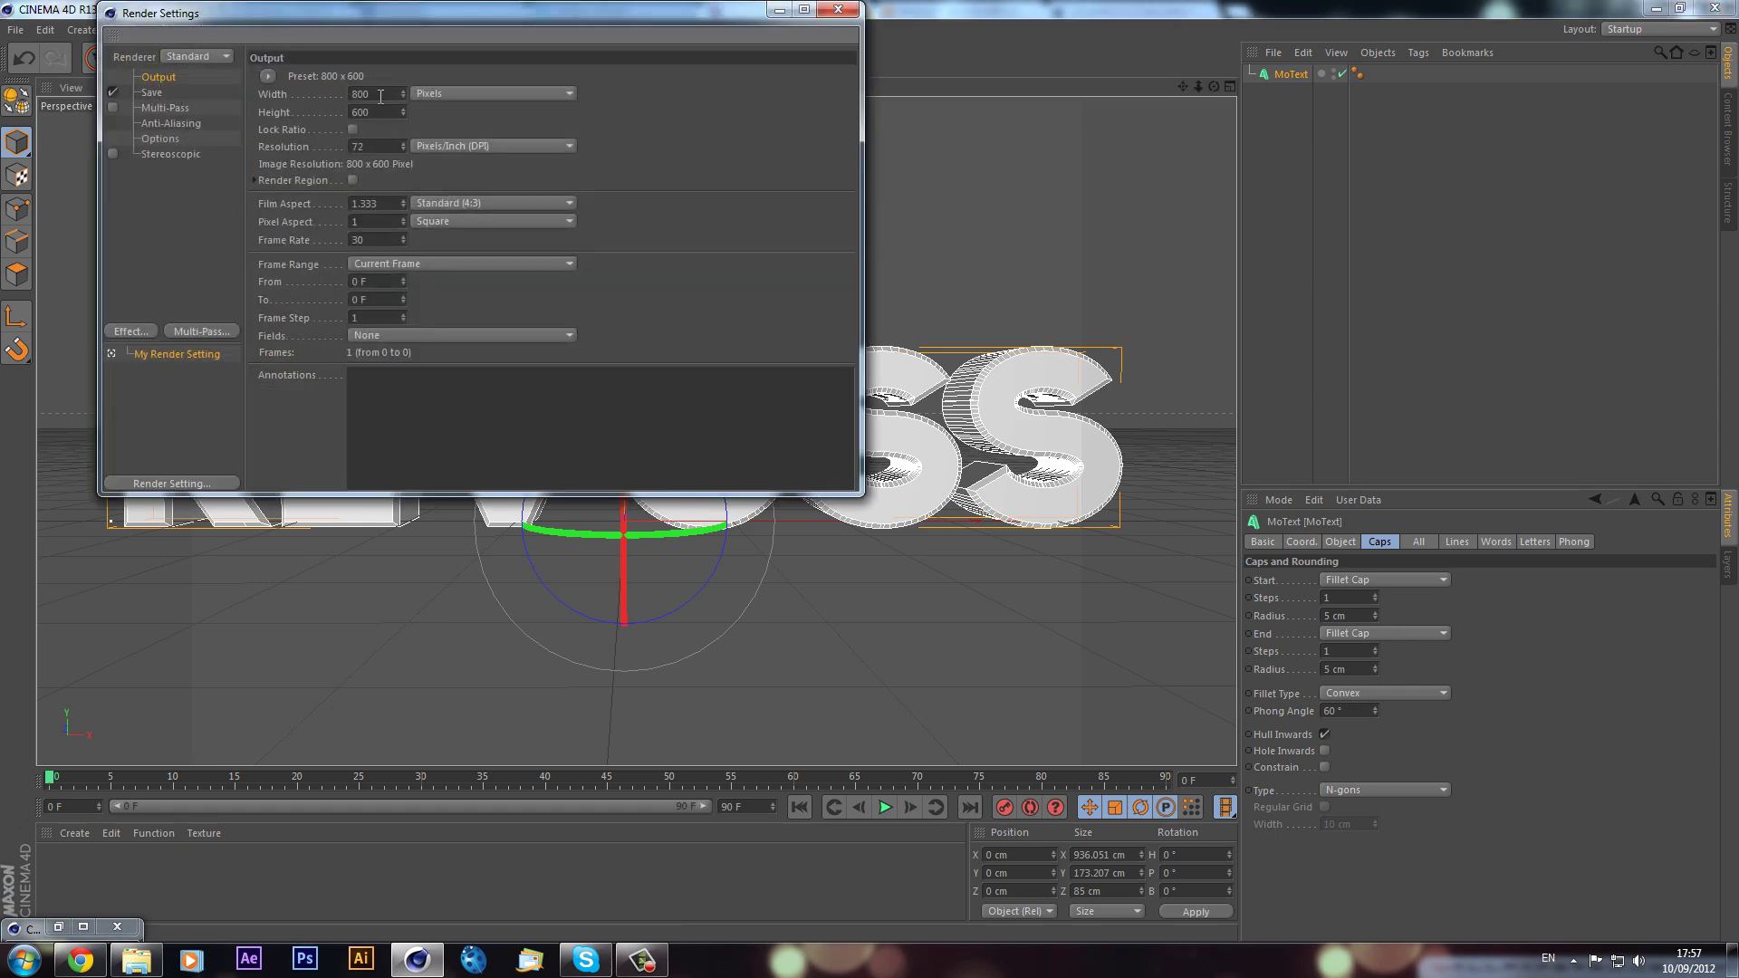
{"action": "left_click", "coordinate": [381, 96]}
{"action": "left_click", "coordinate": [371, 111]}
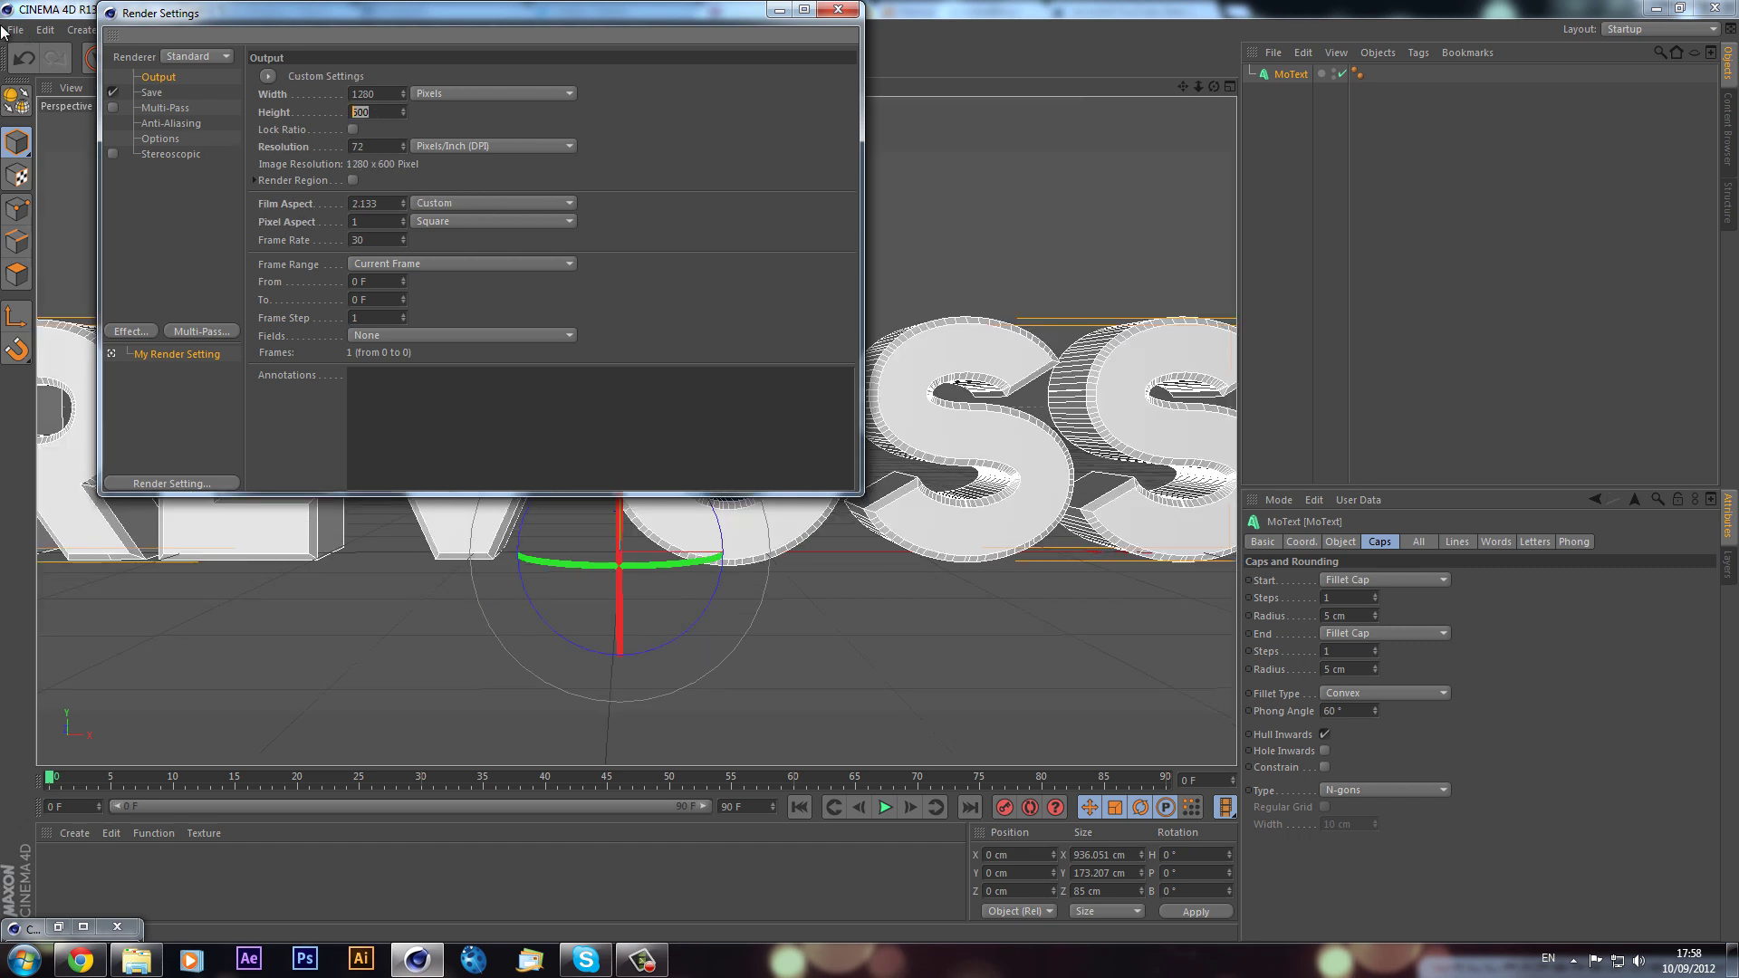
{"action": "type", "text": "720"}
{"action": "key", "text": "Return"}
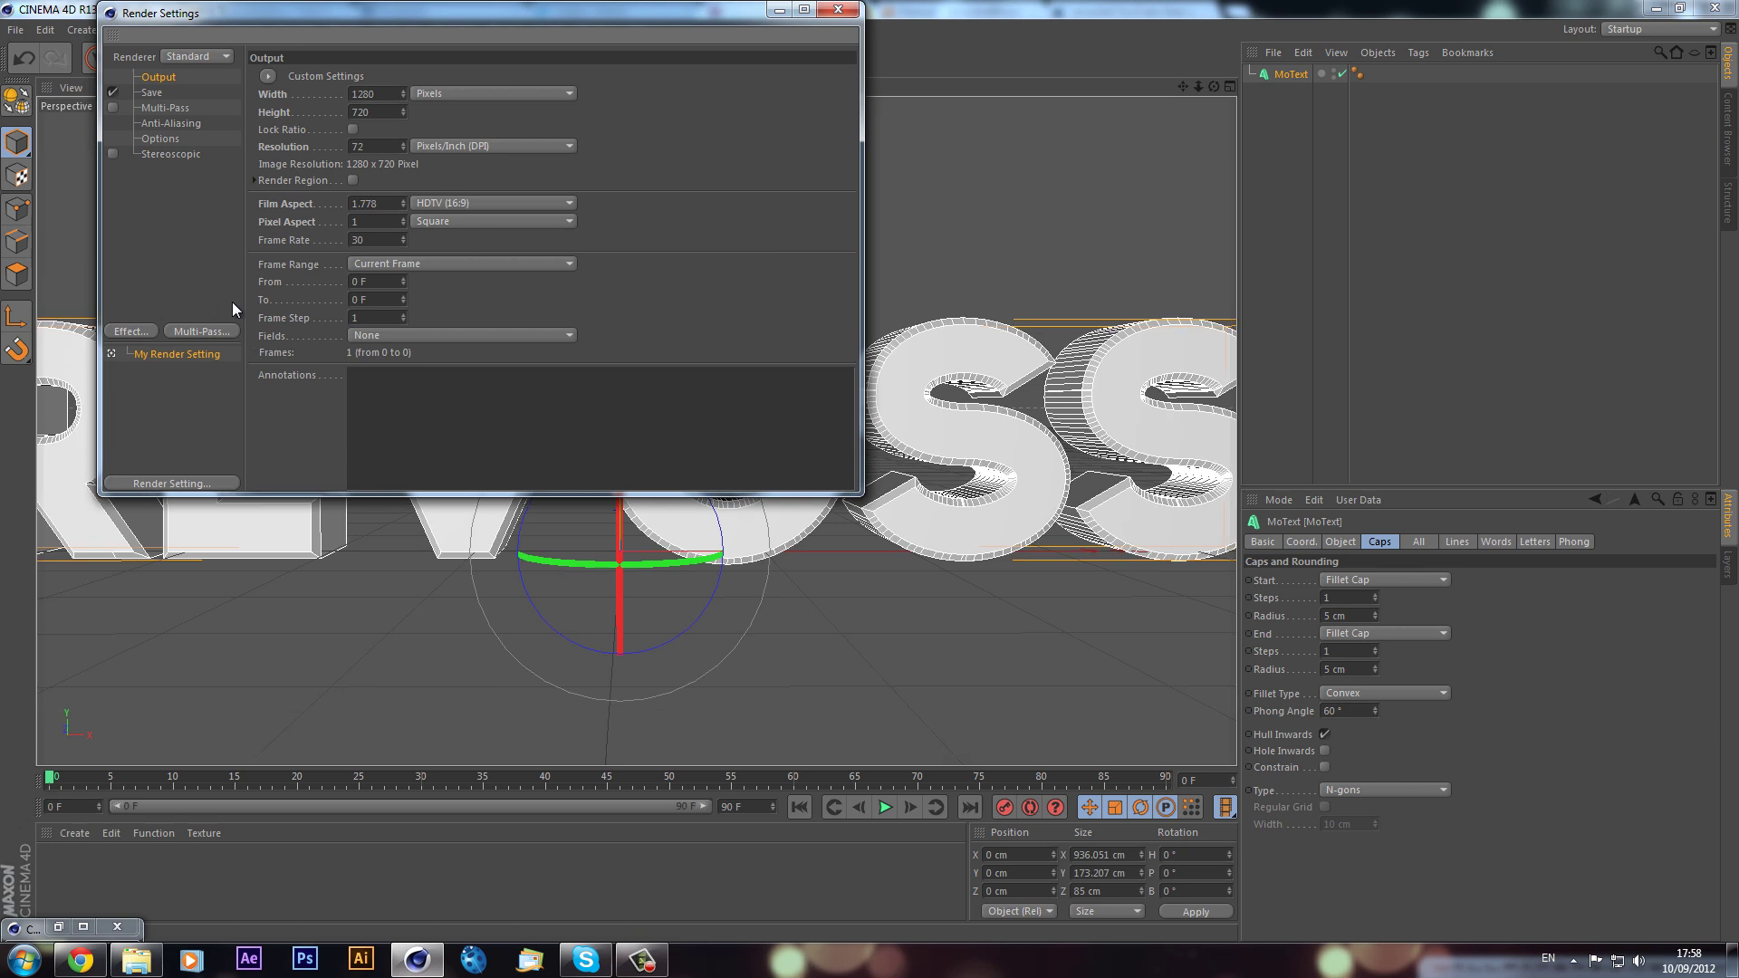
Step: Add the Global Illumination effect to the render settings and set its GI mode to IR (Camera Animation)
{"action": "left_click", "coordinate": [127, 332]}
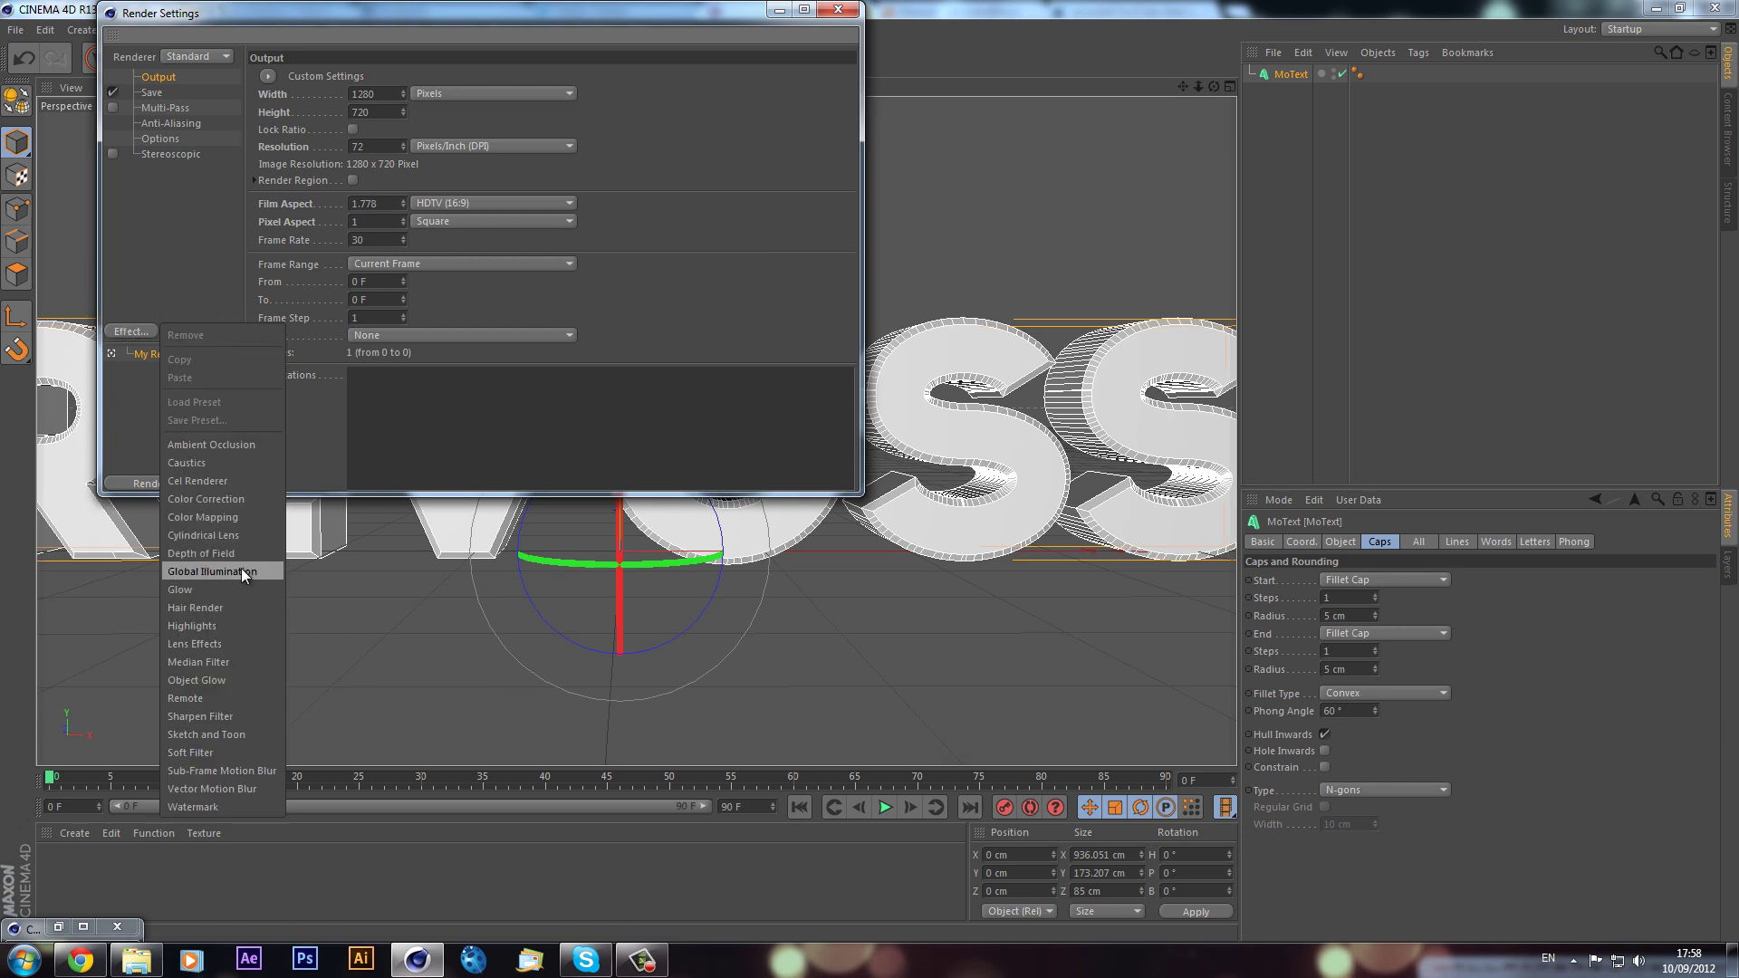
{"action": "left_click", "coordinate": [212, 572]}
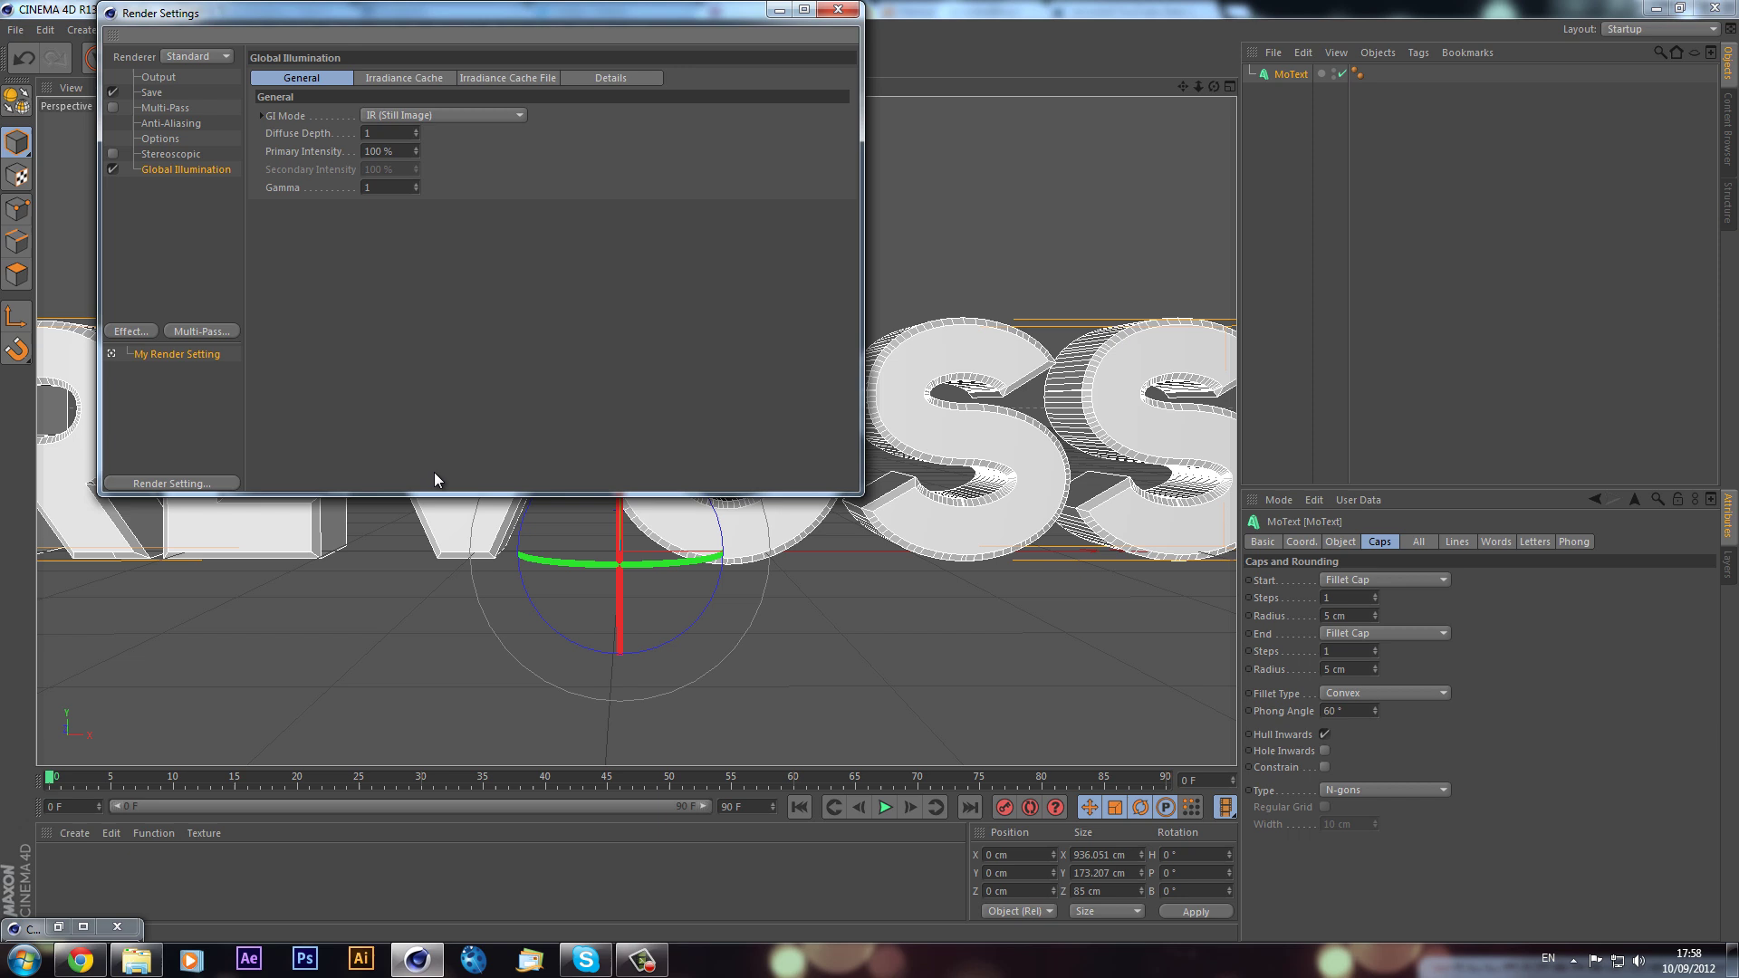
{"action": "left_click", "coordinate": [480, 112]}
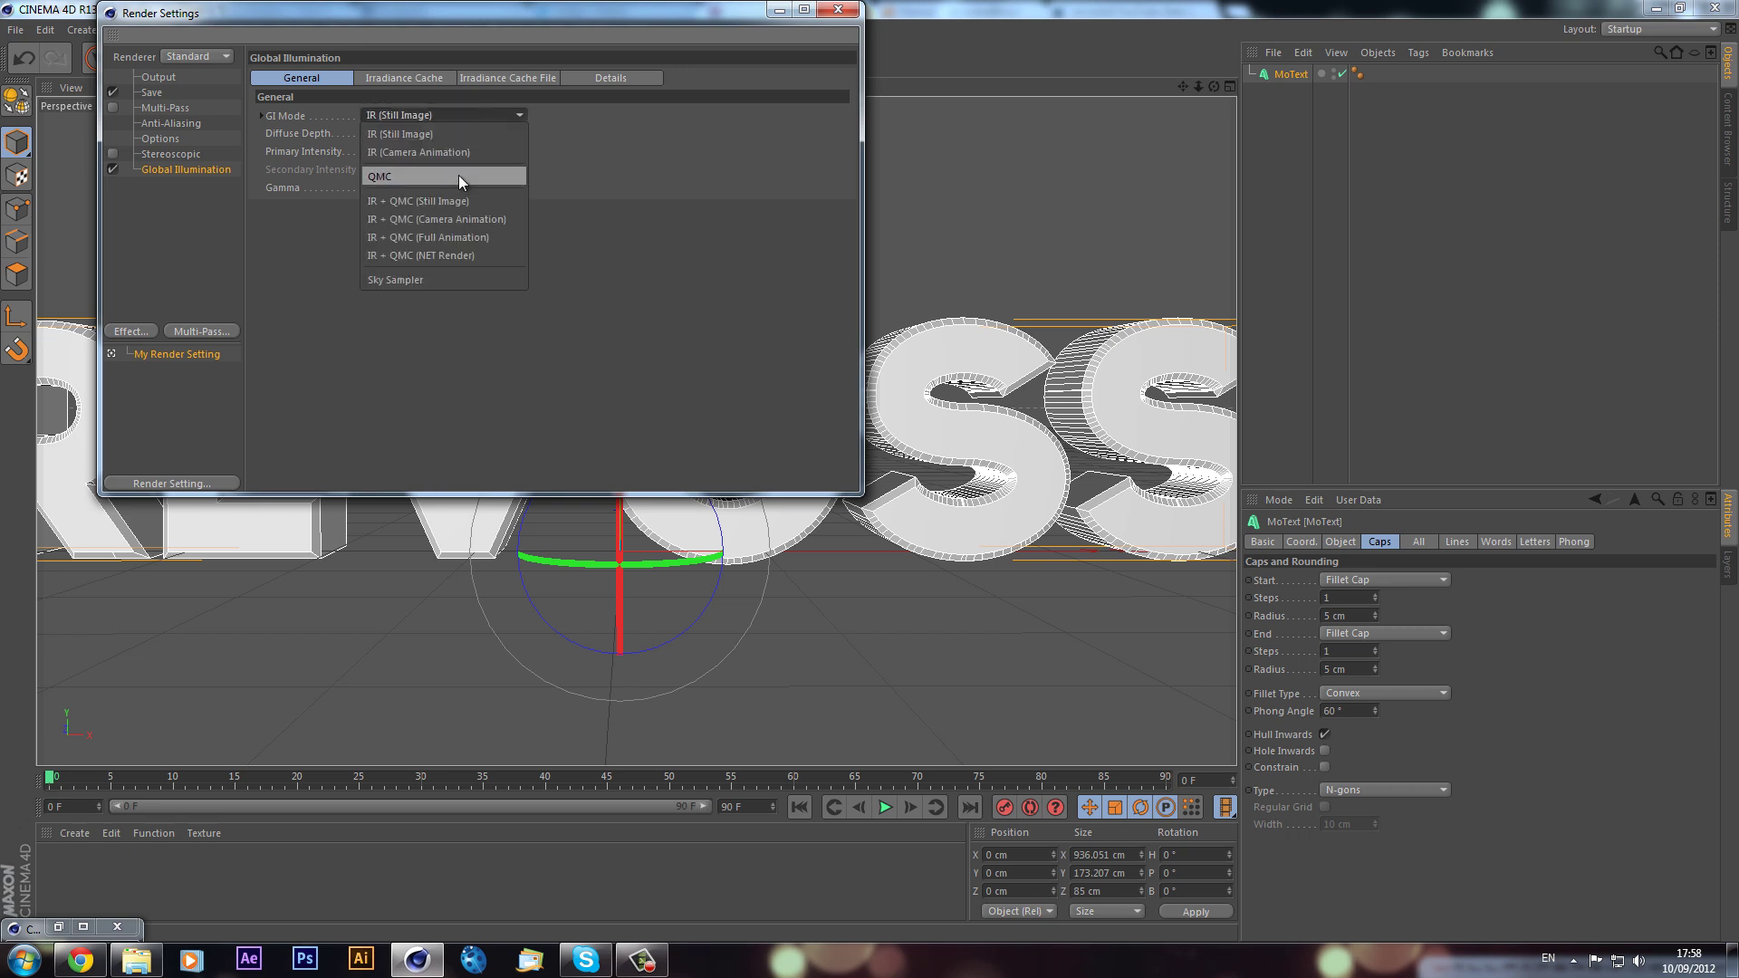
{"action": "left_click", "coordinate": [469, 150]}
Step: Set the irradiance cache's Stochastic Samples and Record Density to Low and close the render settings
{"action": "left_click", "coordinate": [428, 79]}
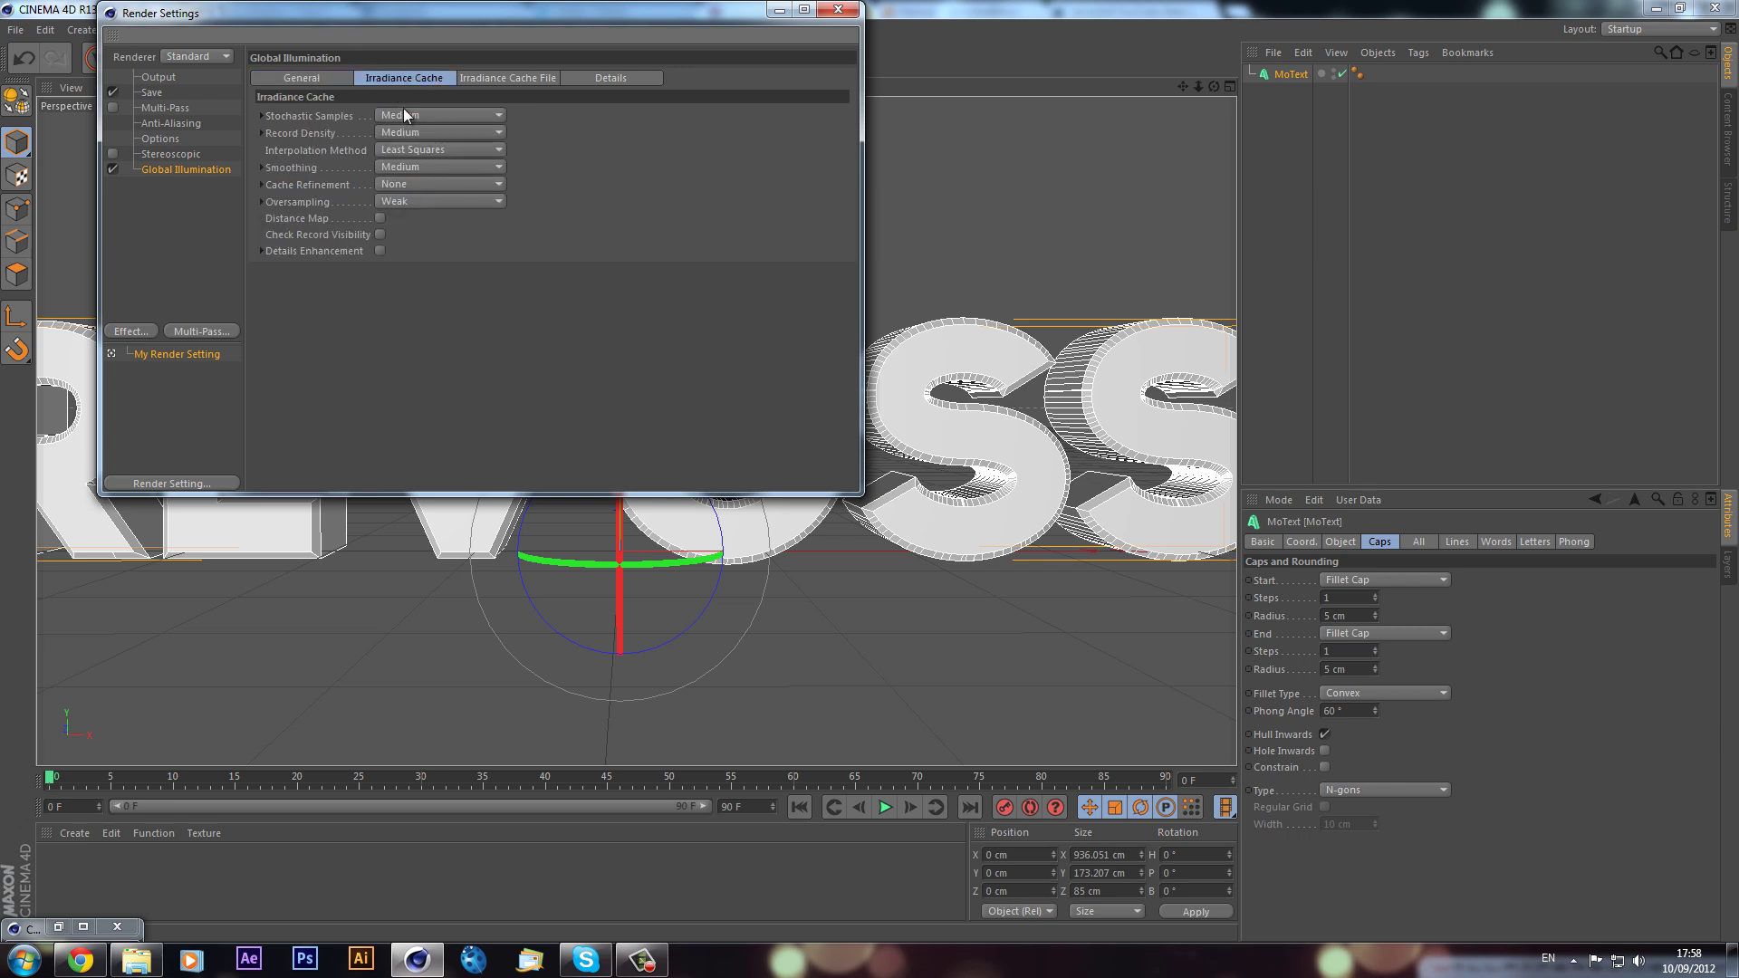
{"action": "left_click", "coordinate": [414, 115]}
{"action": "left_click", "coordinate": [432, 170]}
{"action": "left_click", "coordinate": [438, 135]}
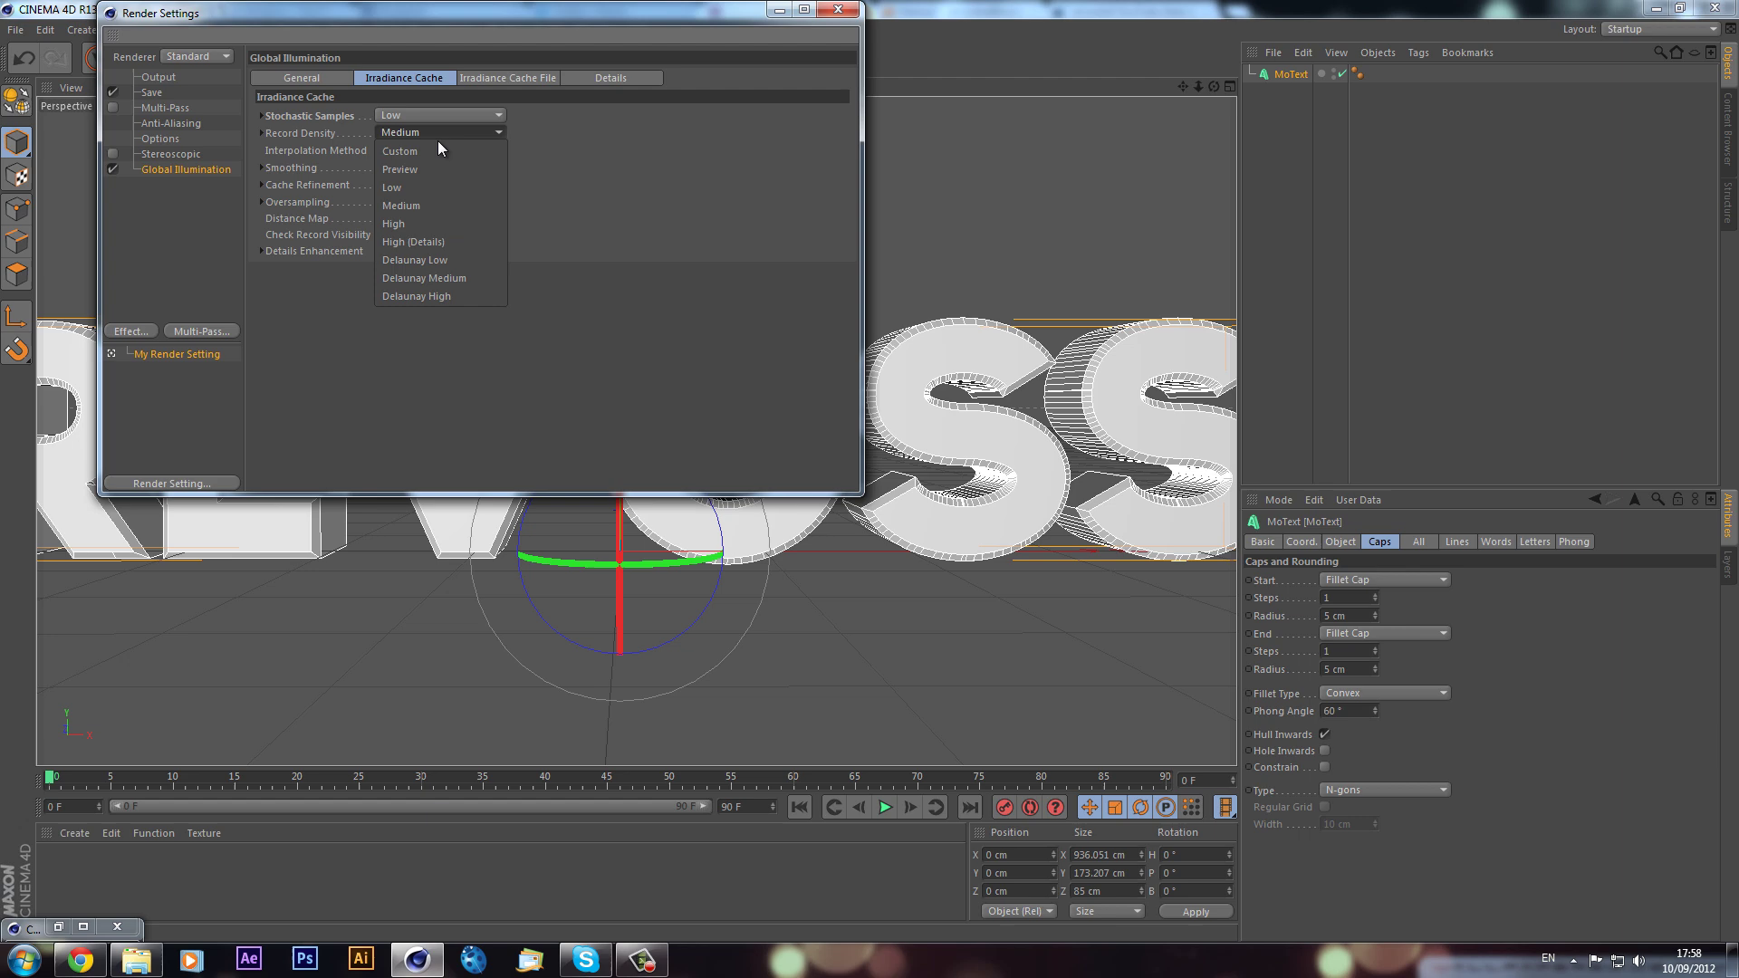
{"action": "left_click", "coordinate": [425, 185]}
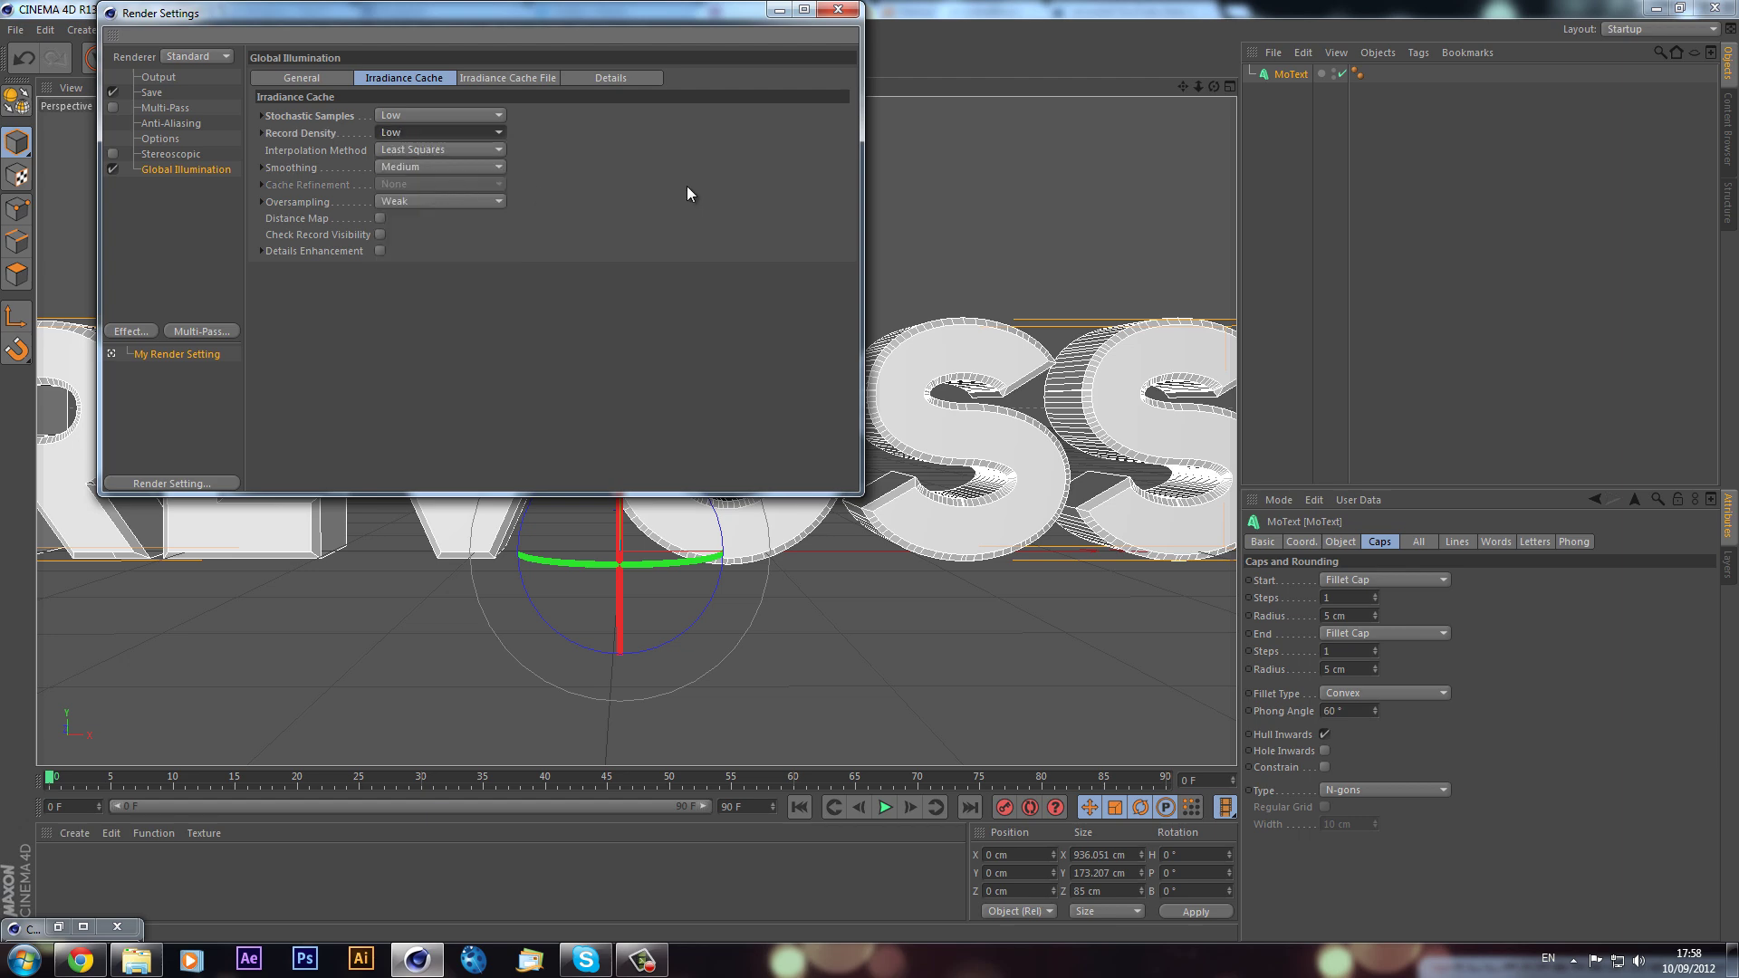
{"action": "left_click", "coordinate": [838, 10]}
Step: Frame the whole REVOSS text centrally in the perspective view
{"action": "scroll", "coordinate": [930, 346], "scroll_direction": "down", "scroll_amount": 3}
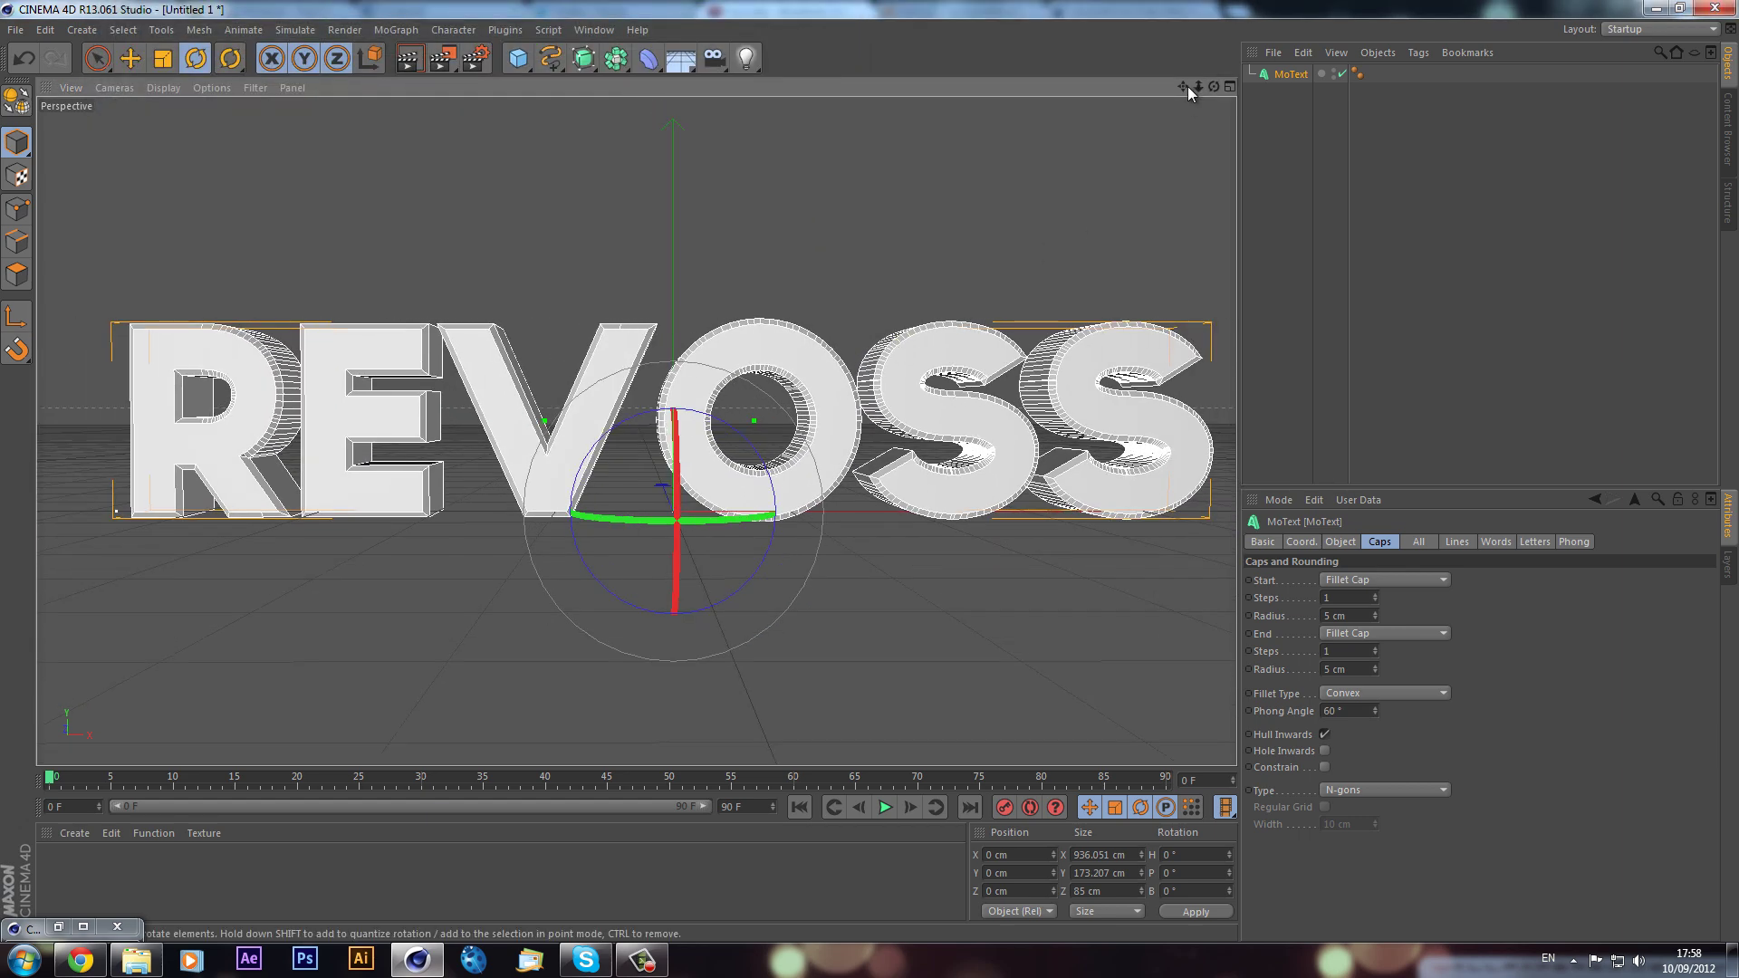
{"action": "left_click_drag", "start_coordinate": [1187, 87], "coordinate": [871, 474]}
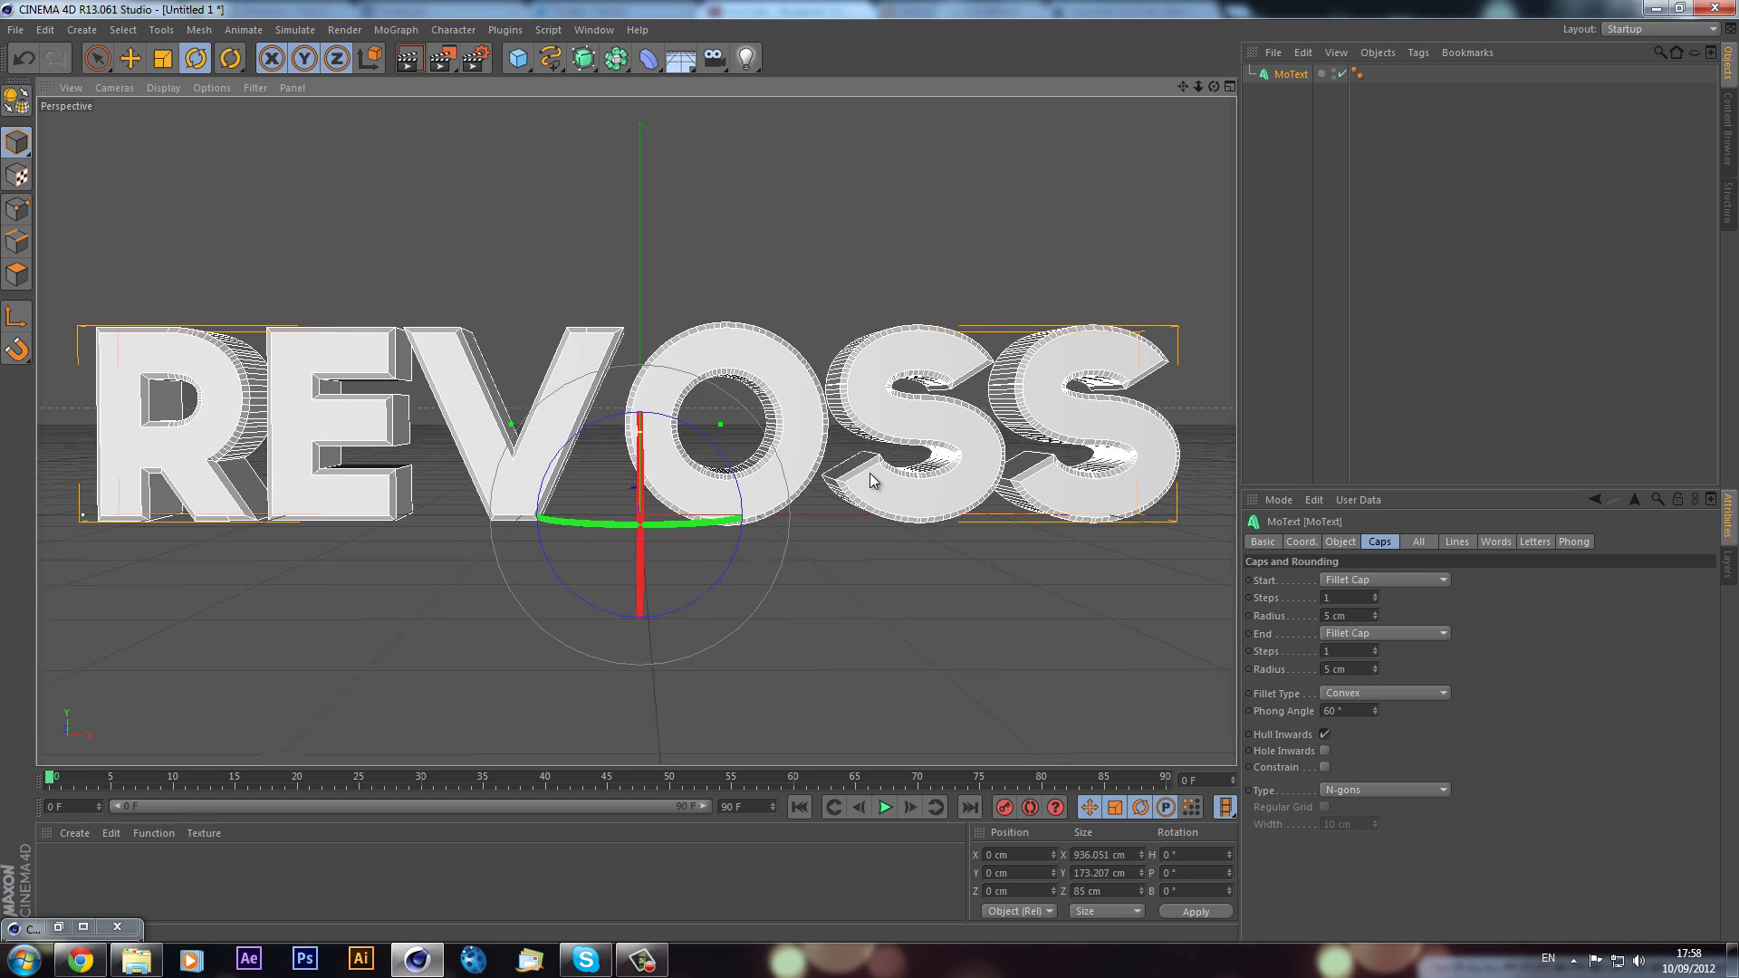
{"action": "scroll", "coordinate": [598, 424], "scroll_direction": "down", "scroll_amount": 1}
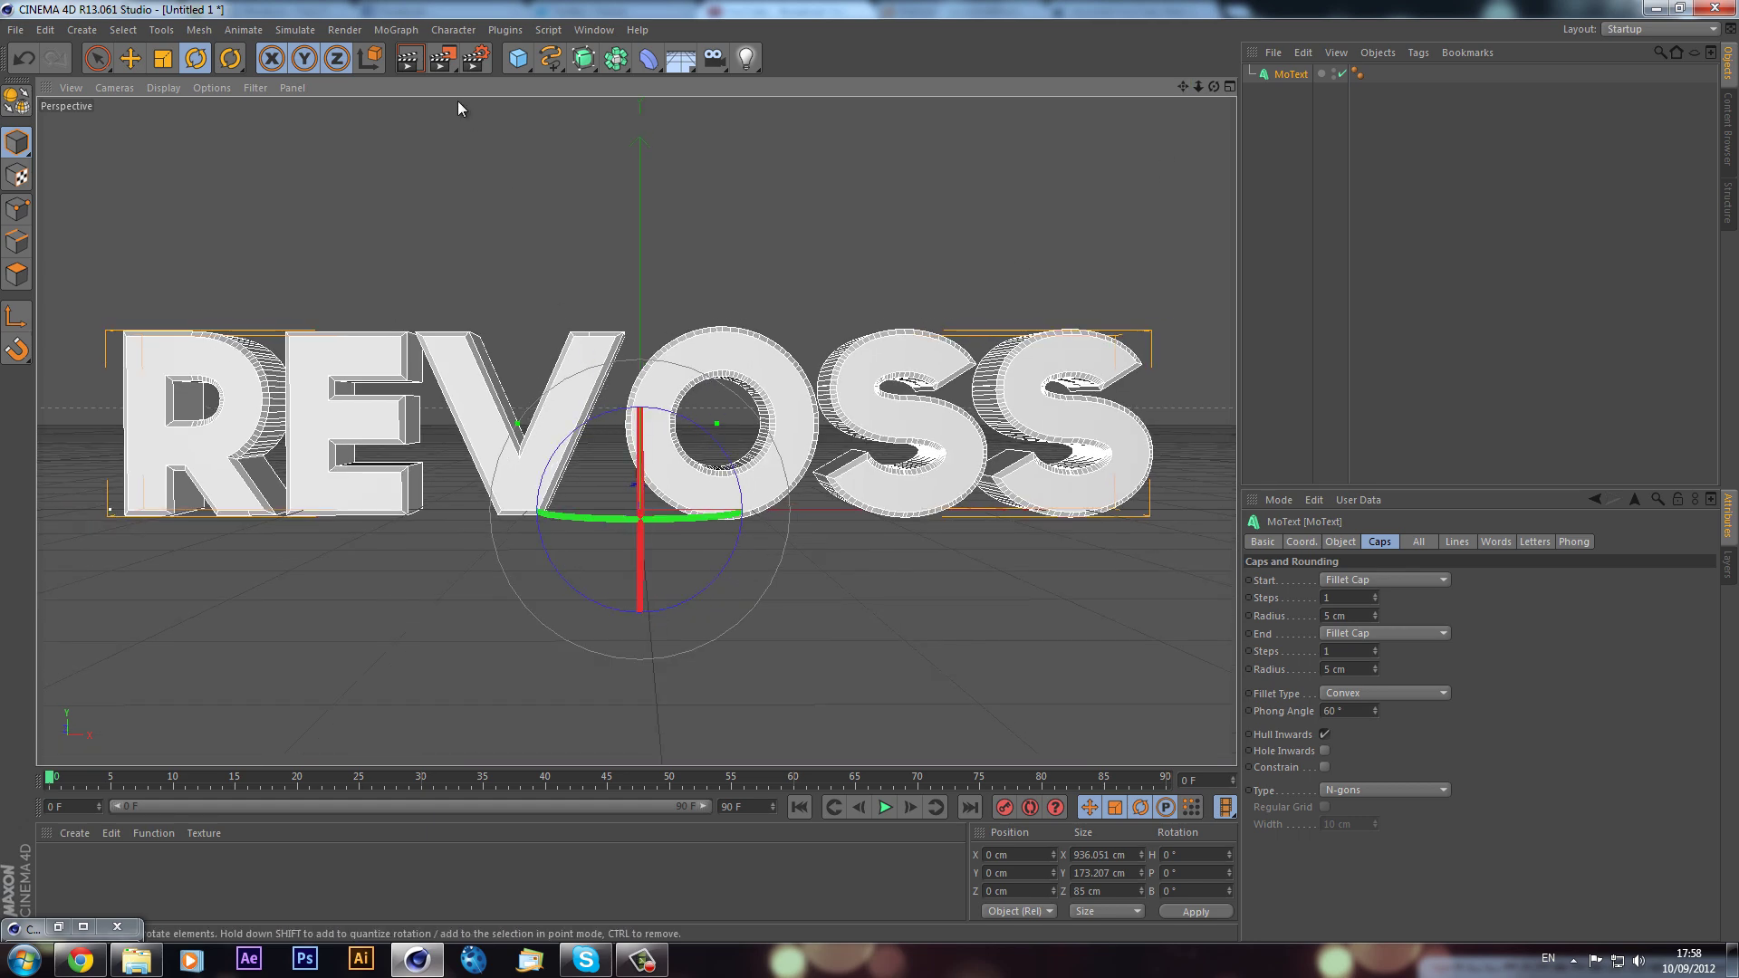
Step: Render a preview of the text in the perspective view
{"action": "left_click", "coordinate": [417, 58]}
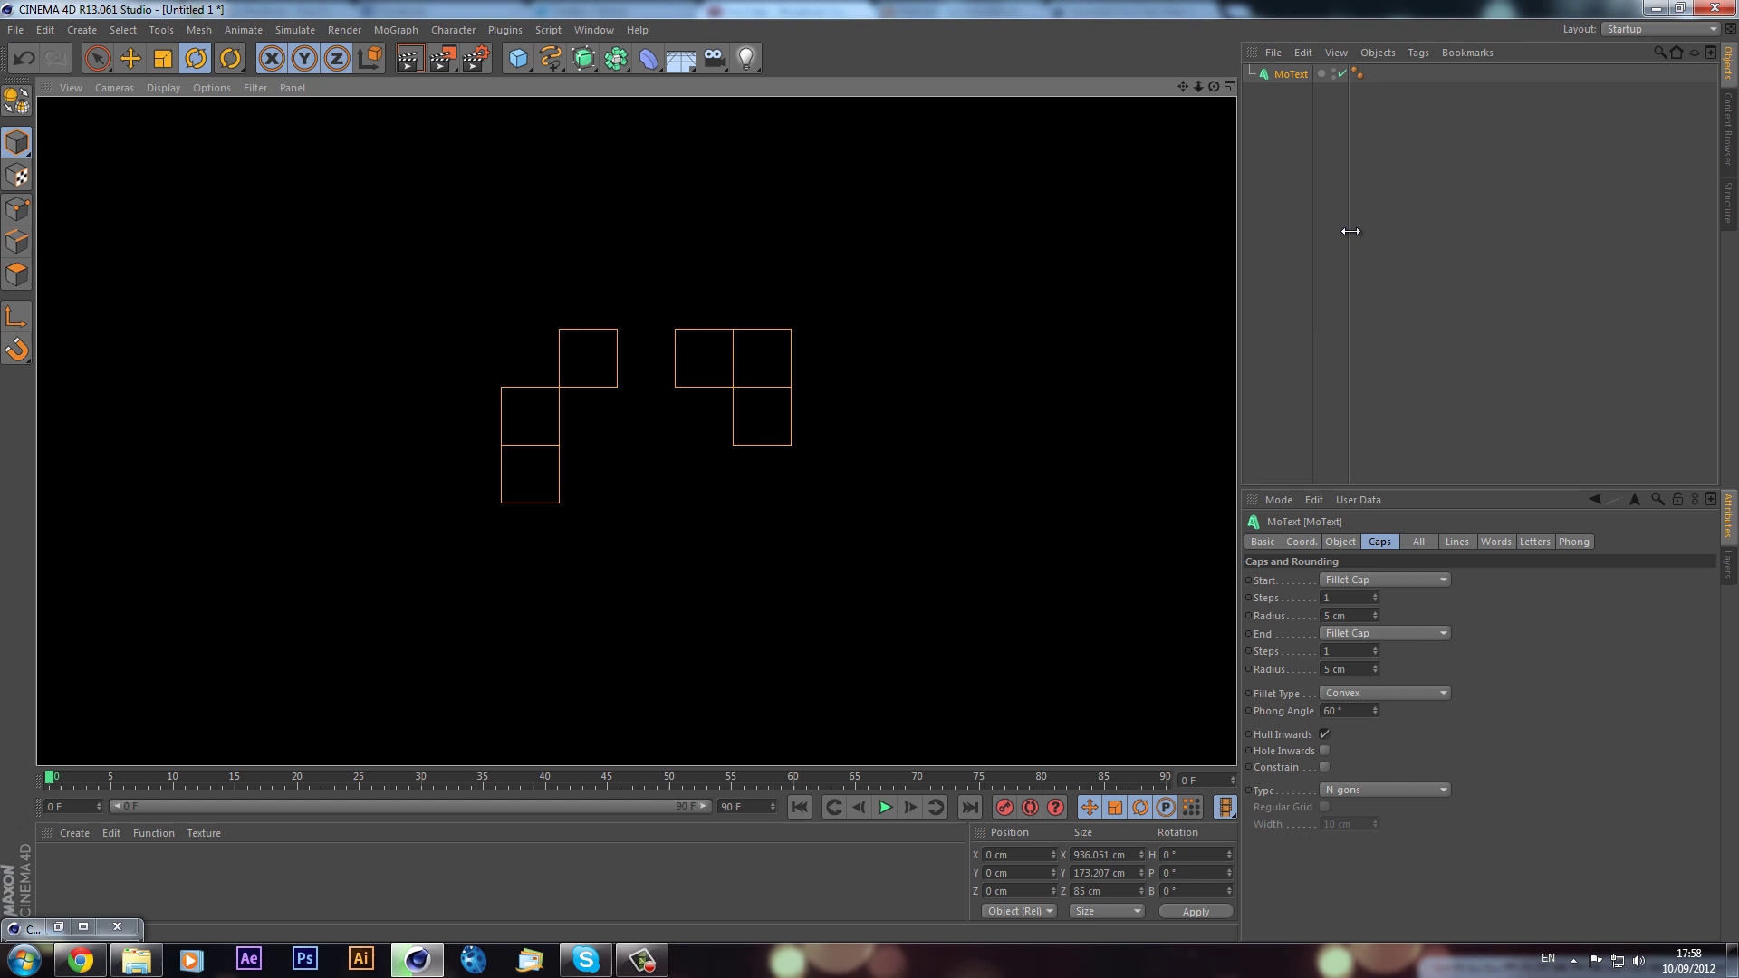
{"action": "left_click", "coordinate": [1415, 211]}
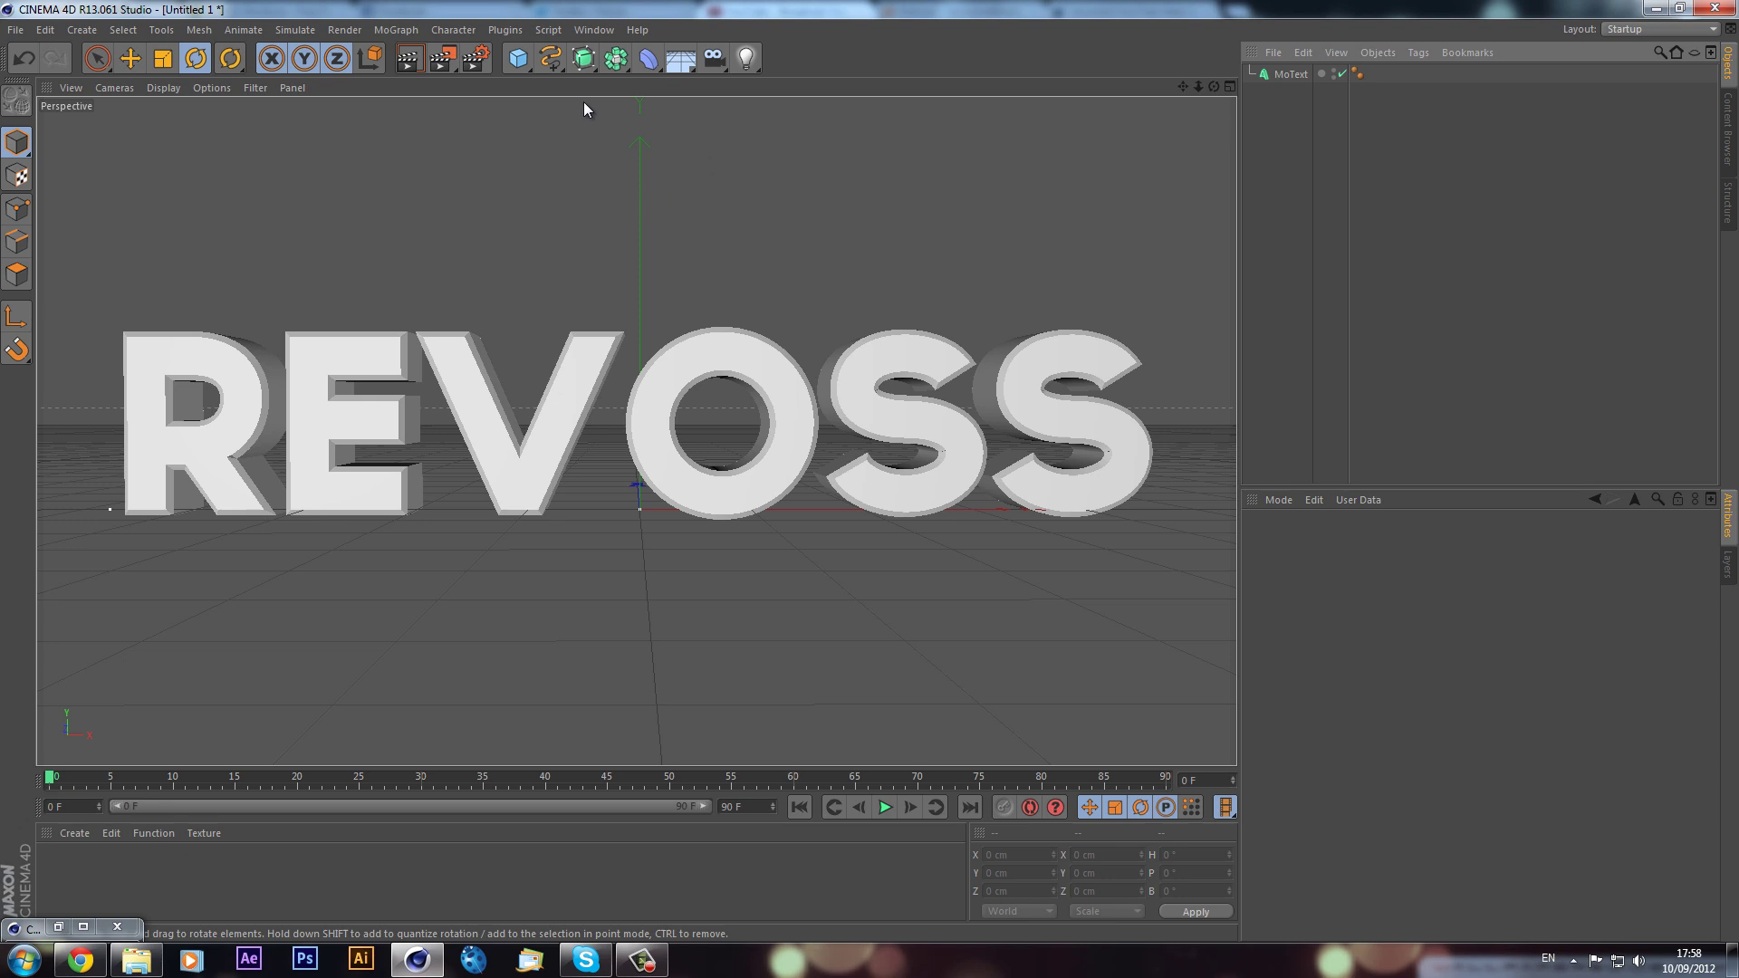
Step: Add a plane, widen it to about 1227 cm and raise it above the text to a Y position of about 343 cm
{"action": "left_click", "coordinate": [511, 65]}
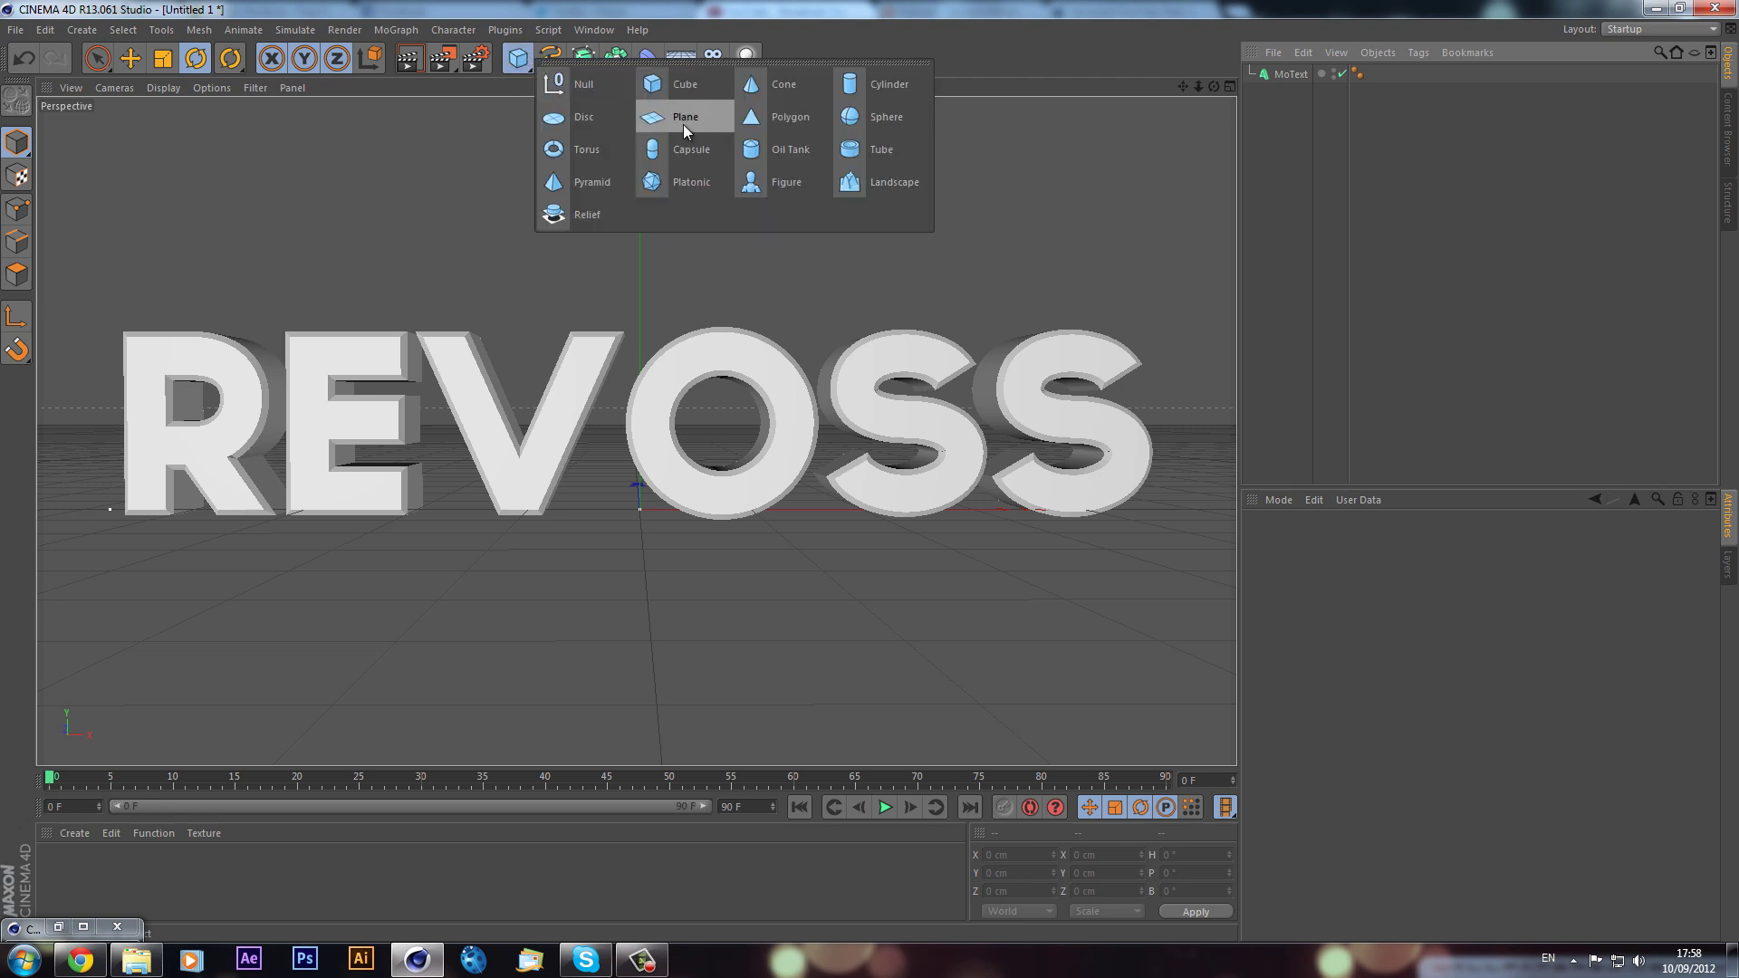
{"action": "left_click", "coordinate": [685, 118]}
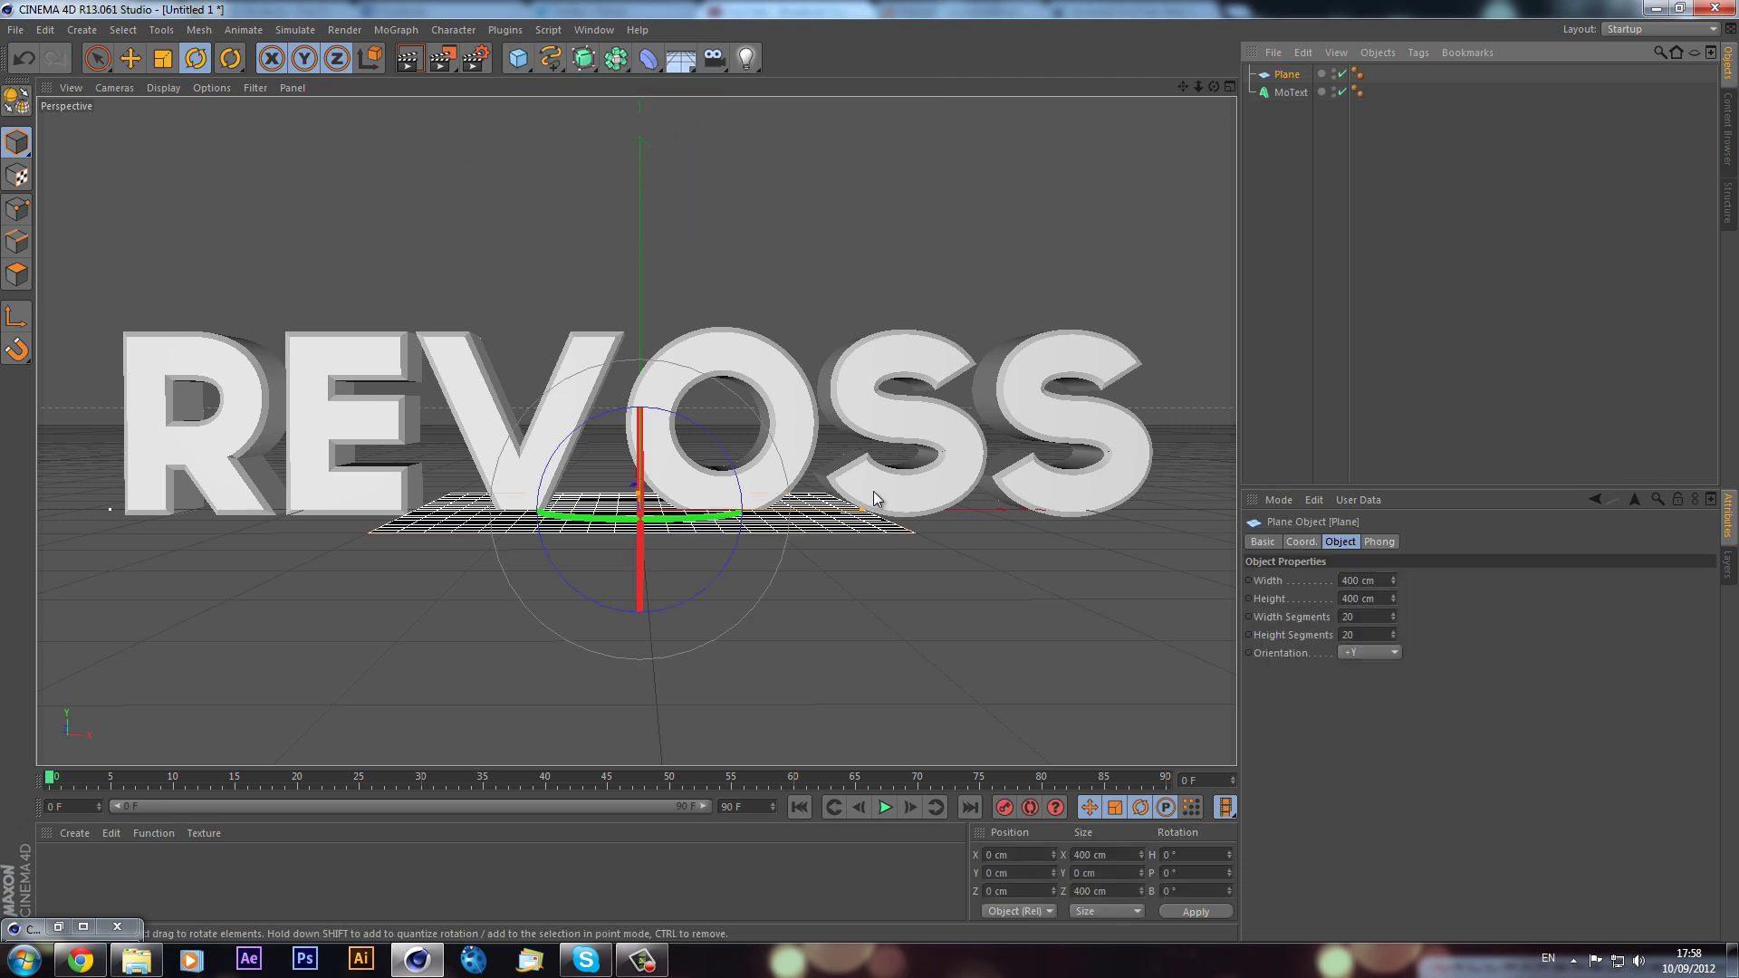
{"action": "left_click_drag", "start_coordinate": [864, 518], "coordinate": [1196, 528]}
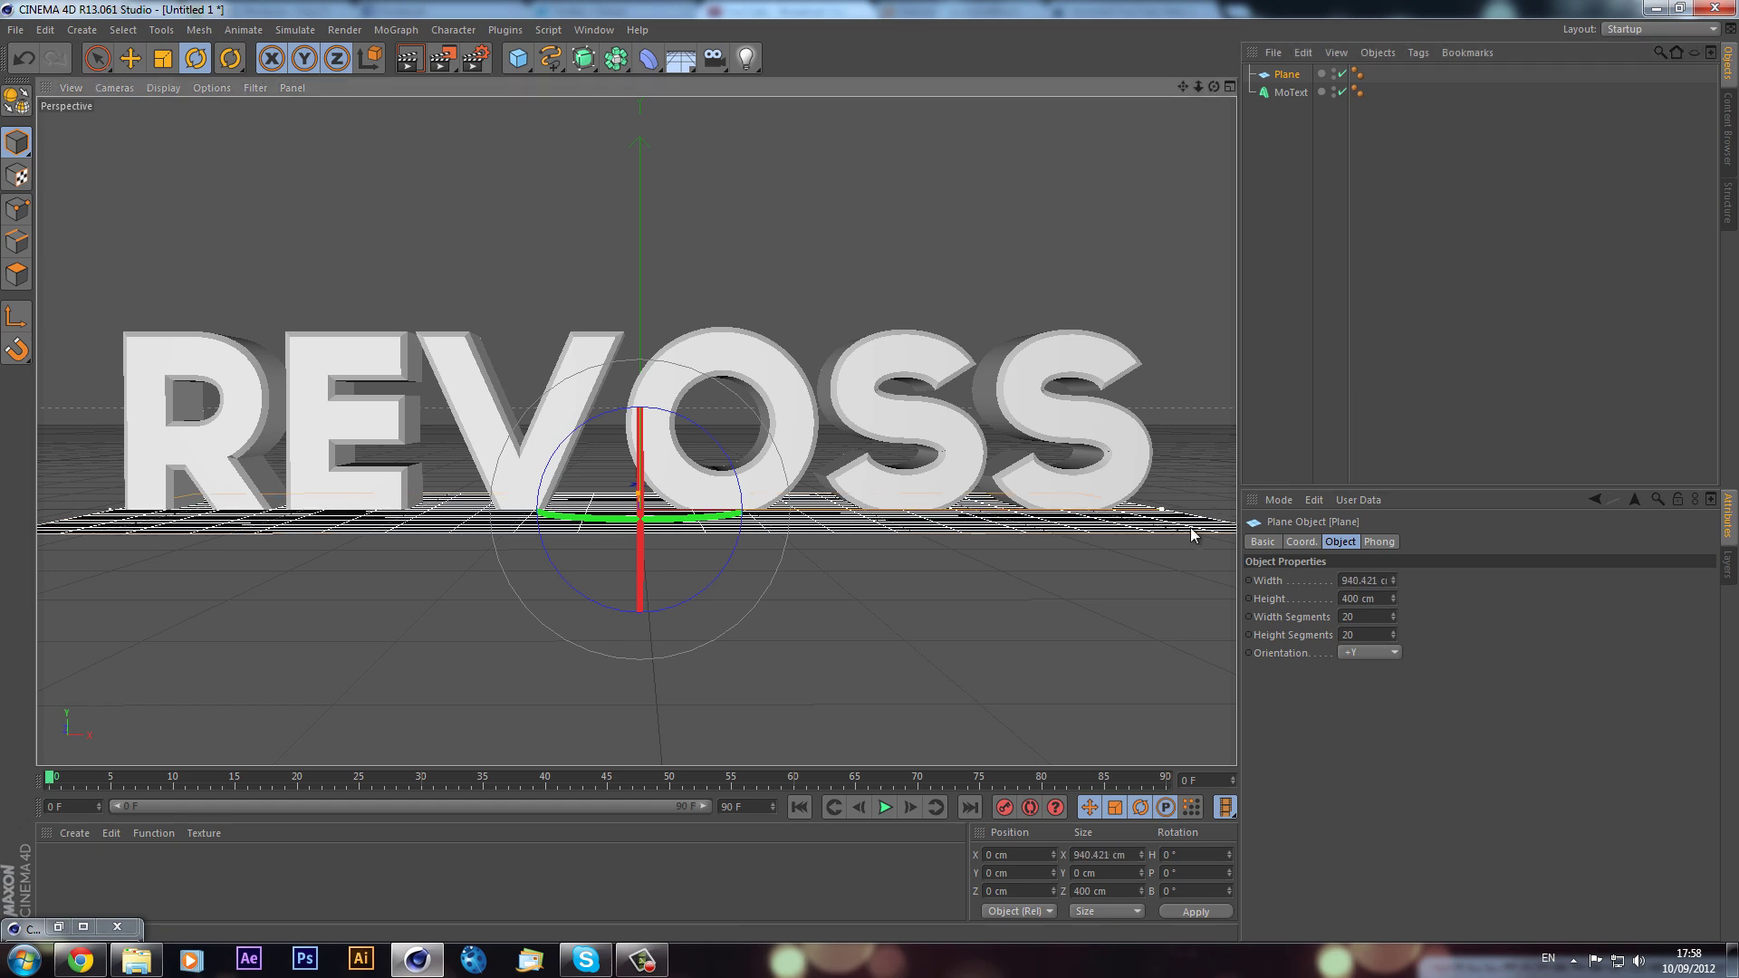
{"action": "left_click", "coordinate": [130, 58]}
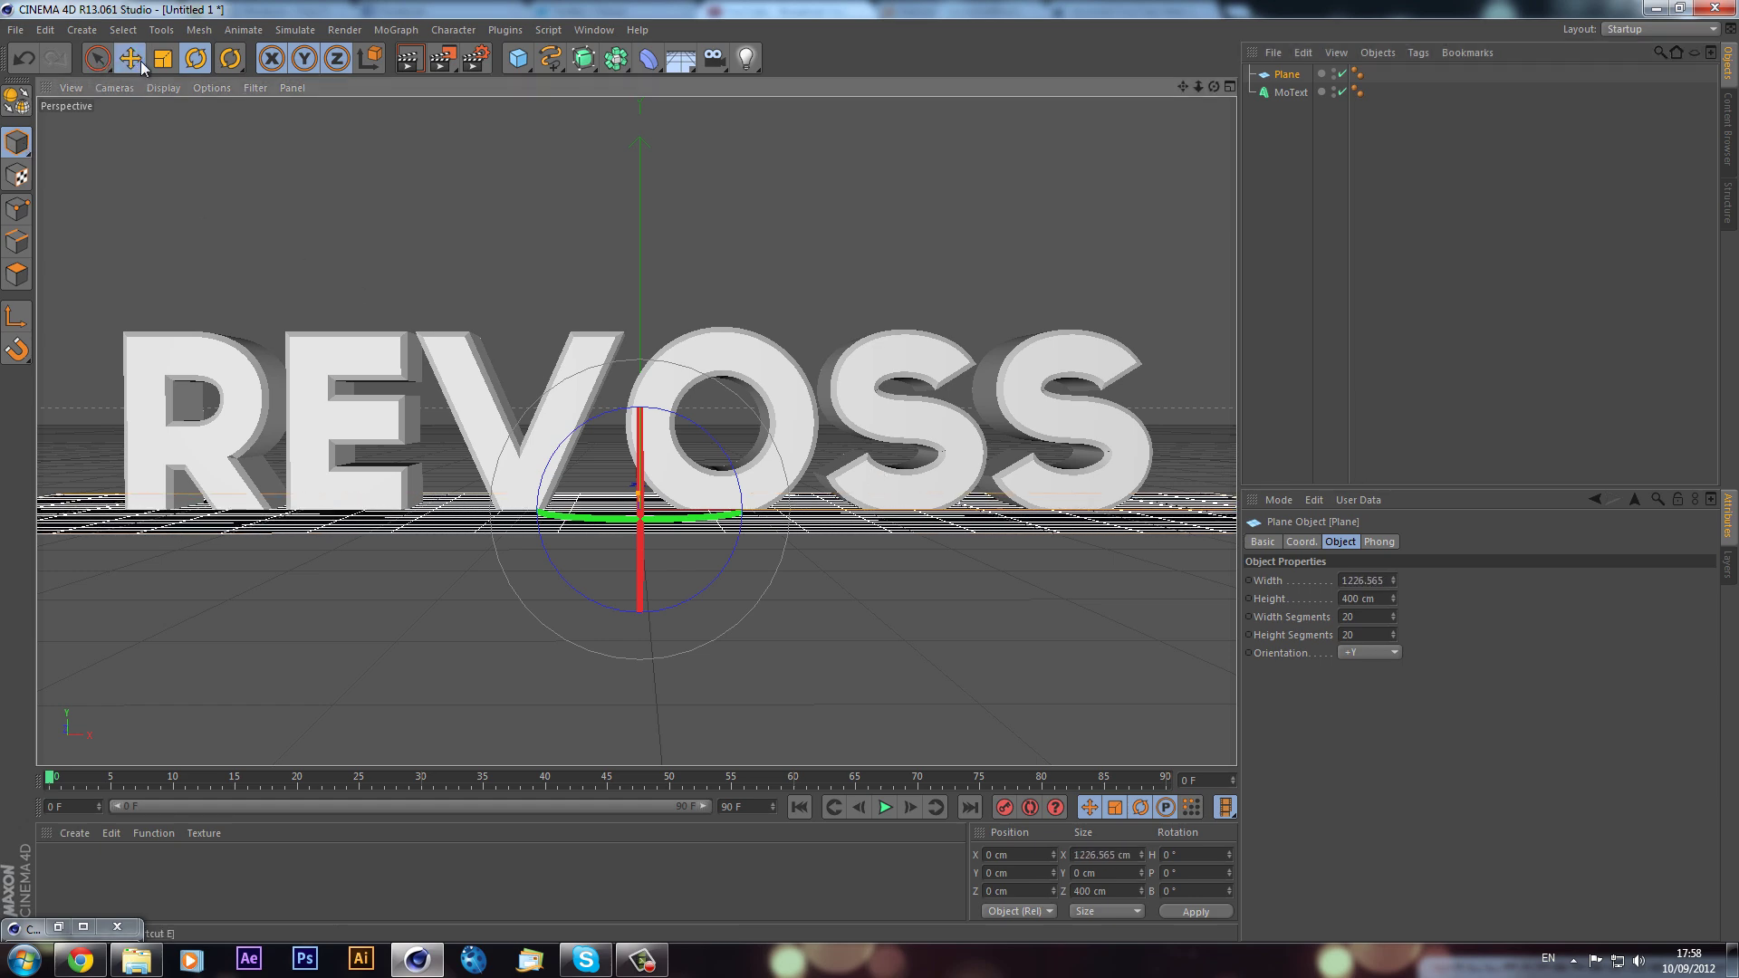
{"action": "left_click_drag", "start_coordinate": [644, 383], "coordinate": [681, 109]}
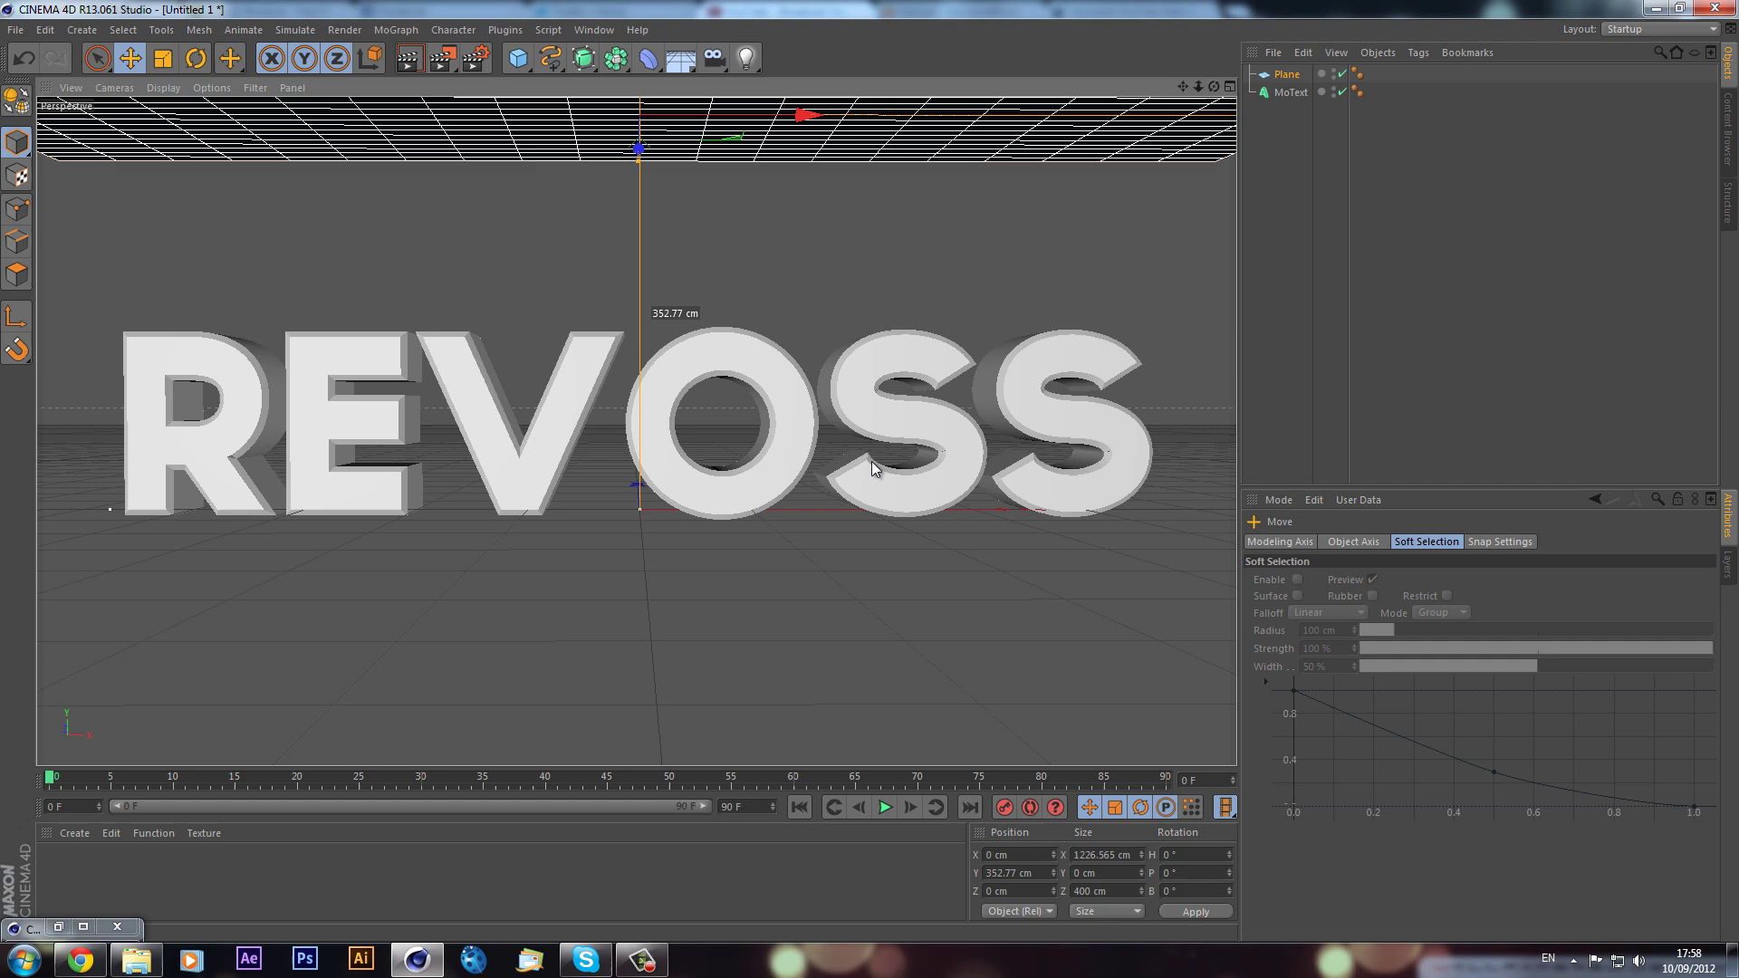
{"action": "left_click_drag", "start_coordinate": [870, 473], "coordinate": [870, 539]}
Step: Add a Compositing tag to the plane above the text and turn off Seen by Camera
{"action": "right_click", "coordinate": [1287, 76]}
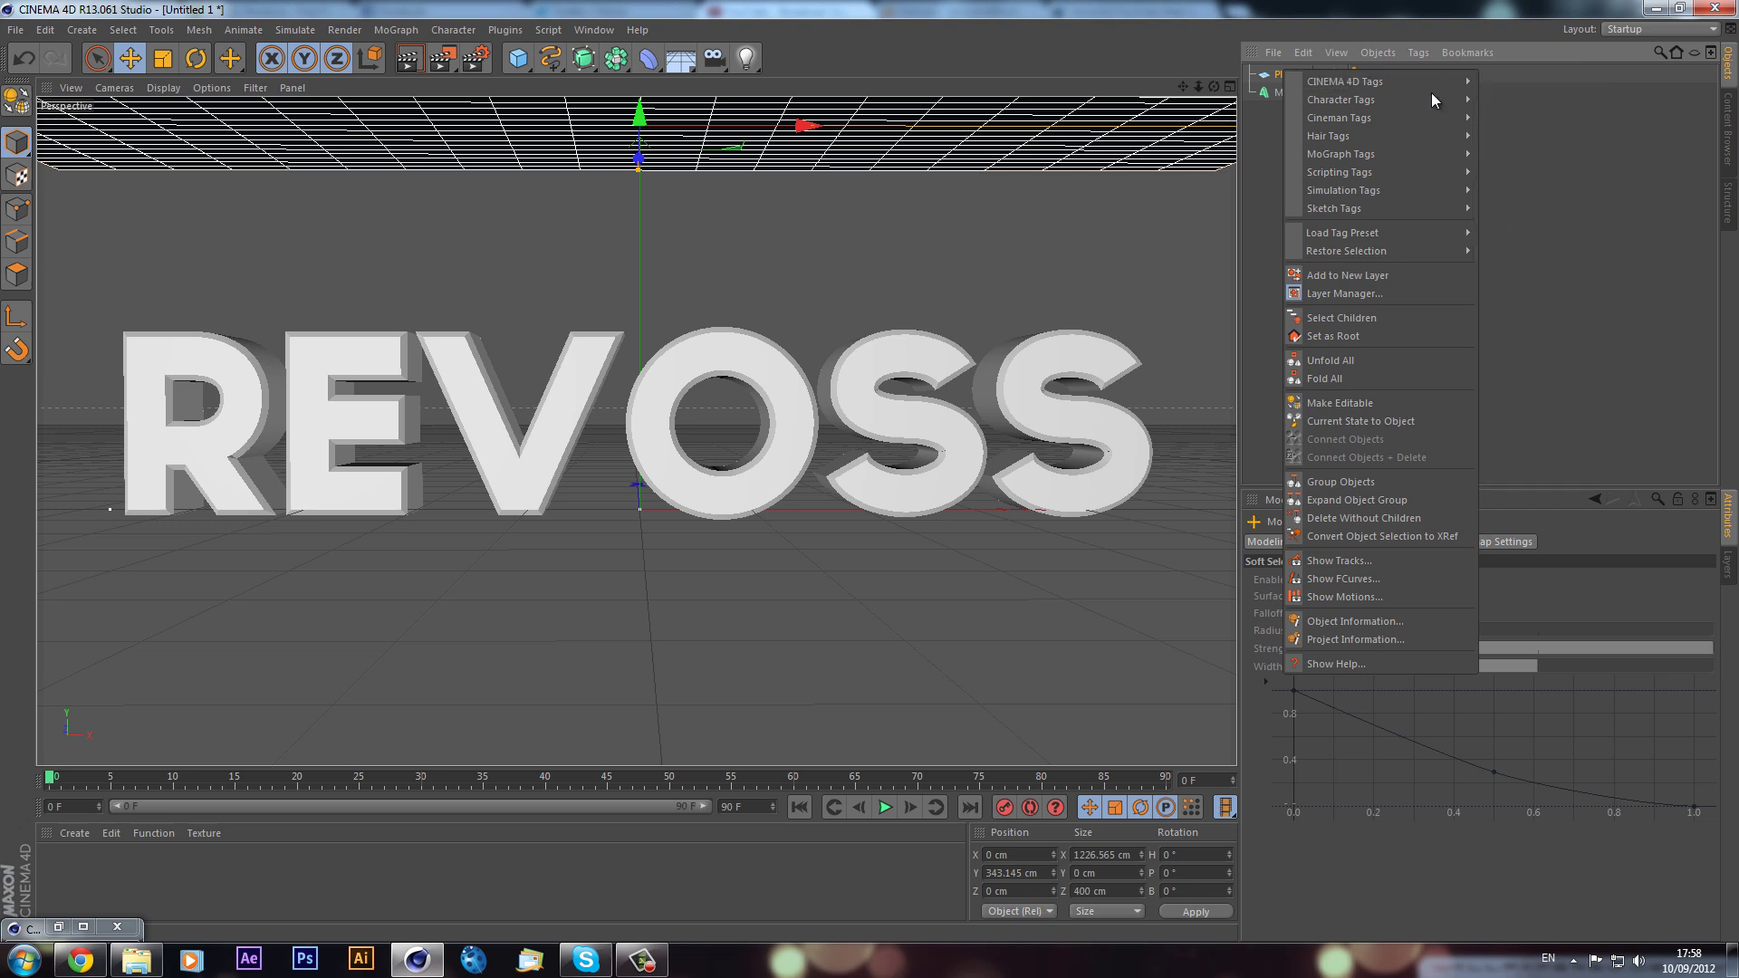
{"action": "mouse_move", "coordinate": [1435, 81]}
{"action": "left_click", "coordinate": [1529, 161]}
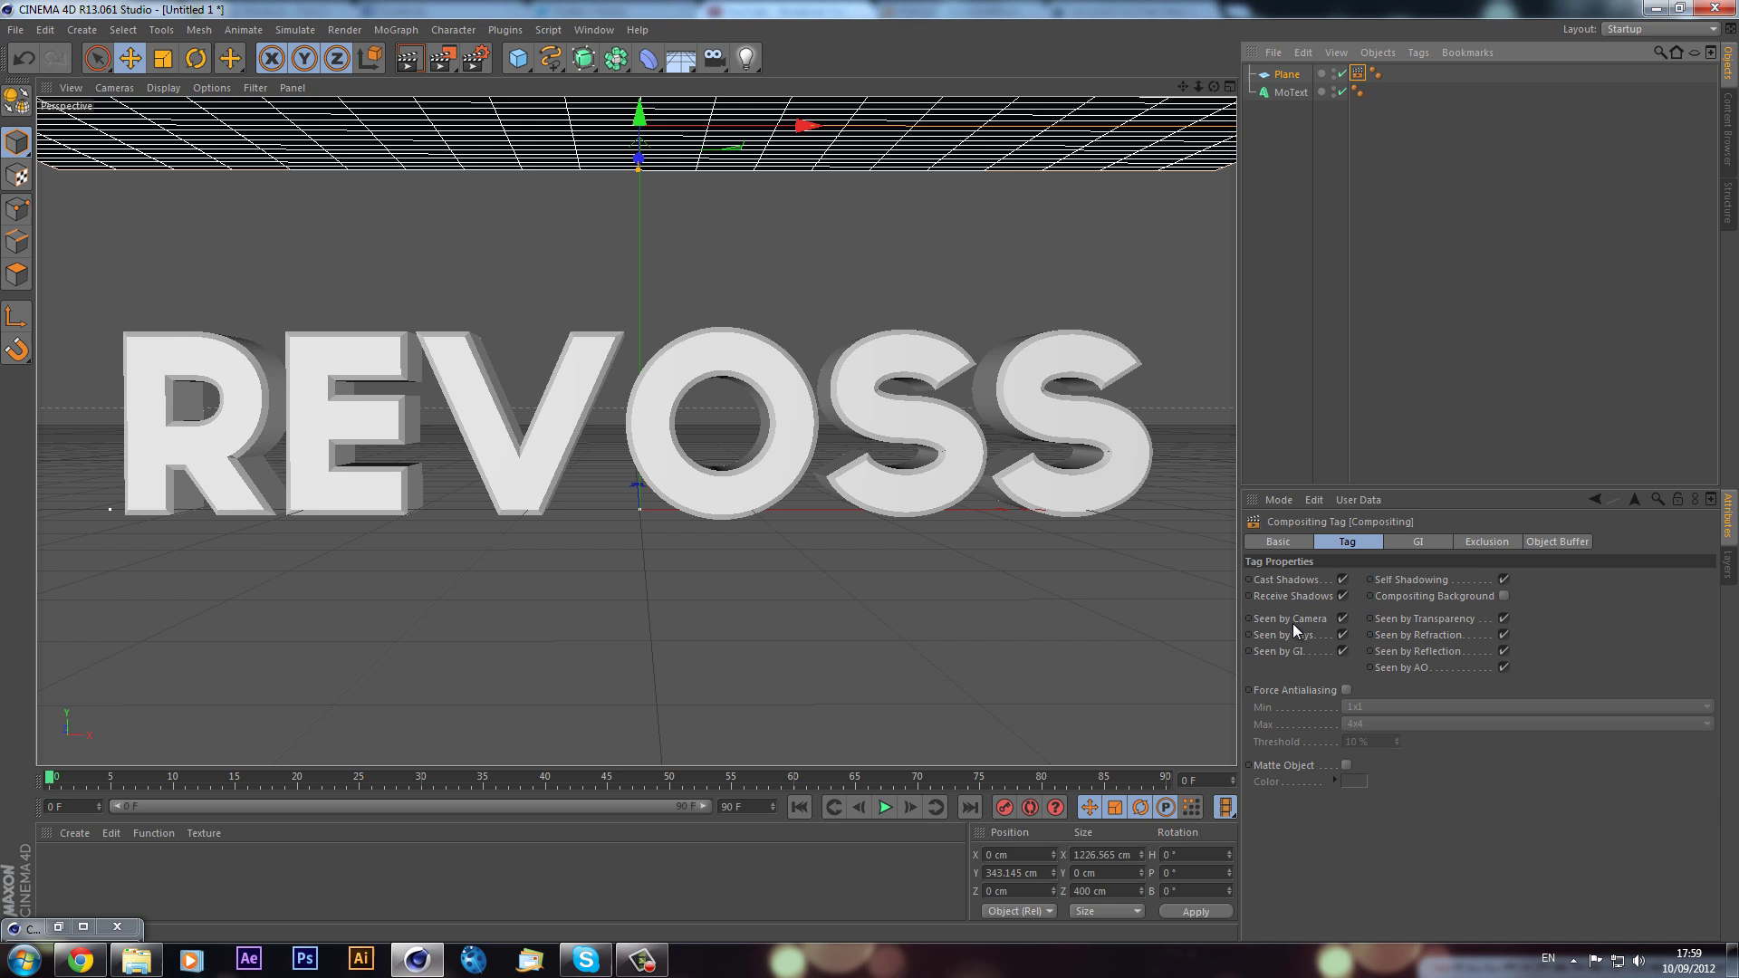
{"action": "left_click", "coordinate": [1343, 619]}
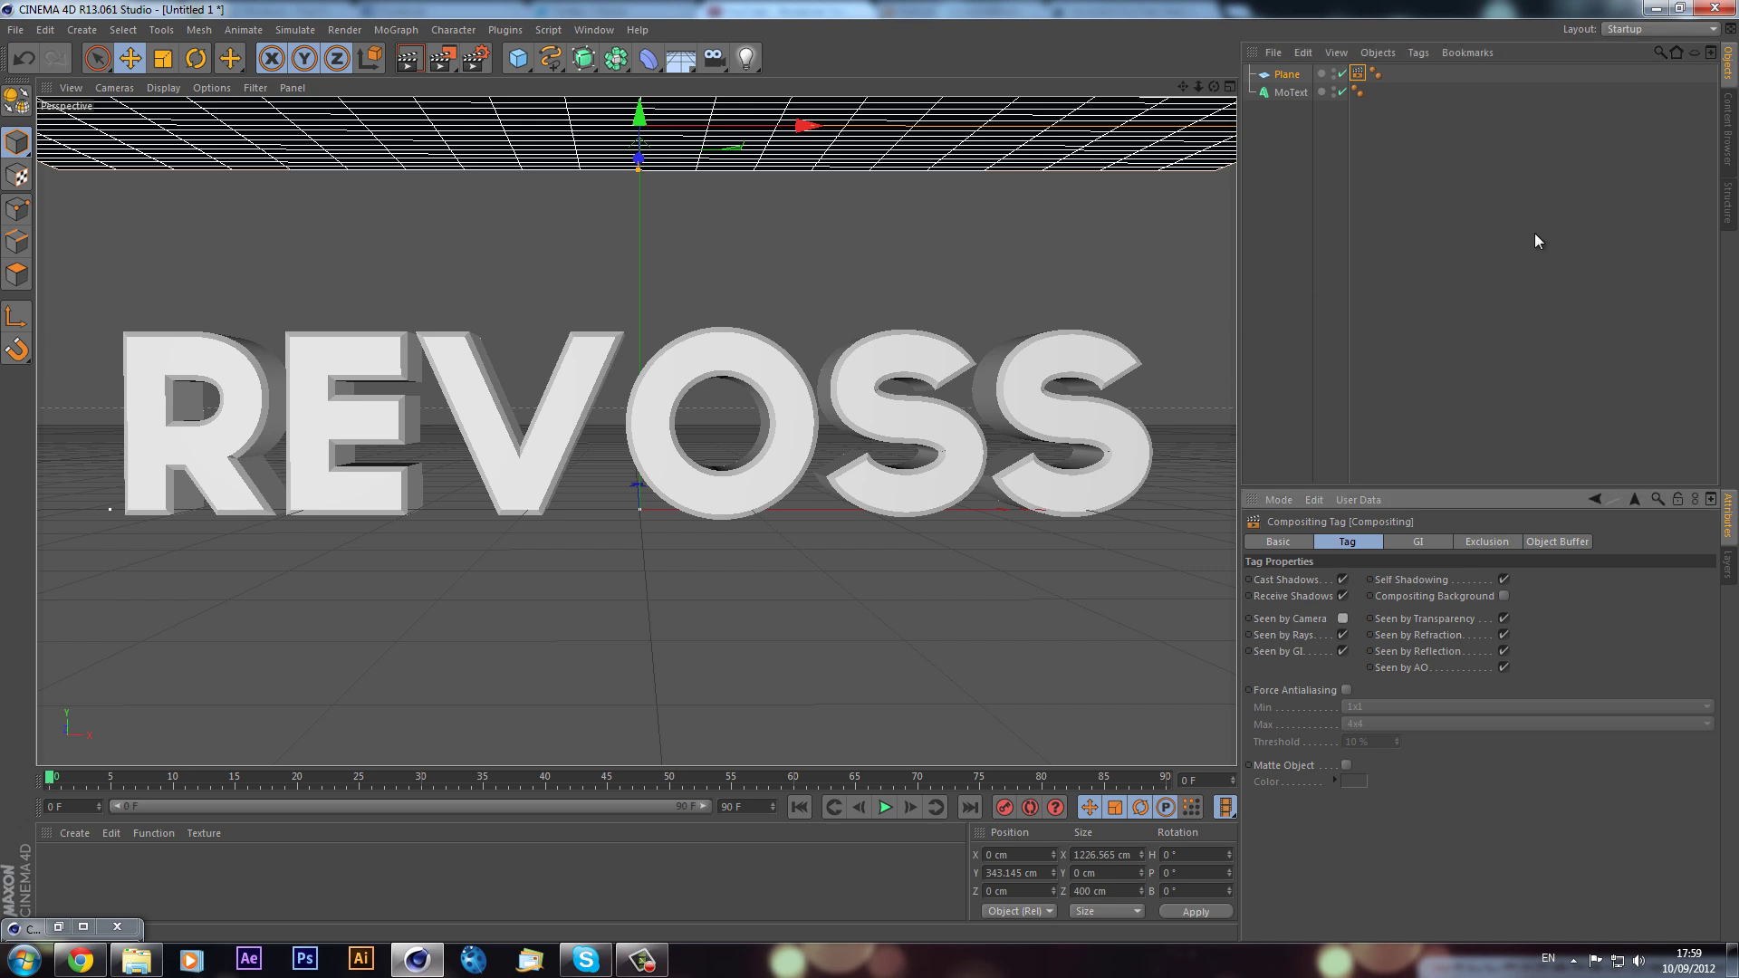
Step: Duplicate the overhead plane and rotate the copy 90° in bank so it stands vertically
{"action": "left_click", "coordinate": [1287, 76]}
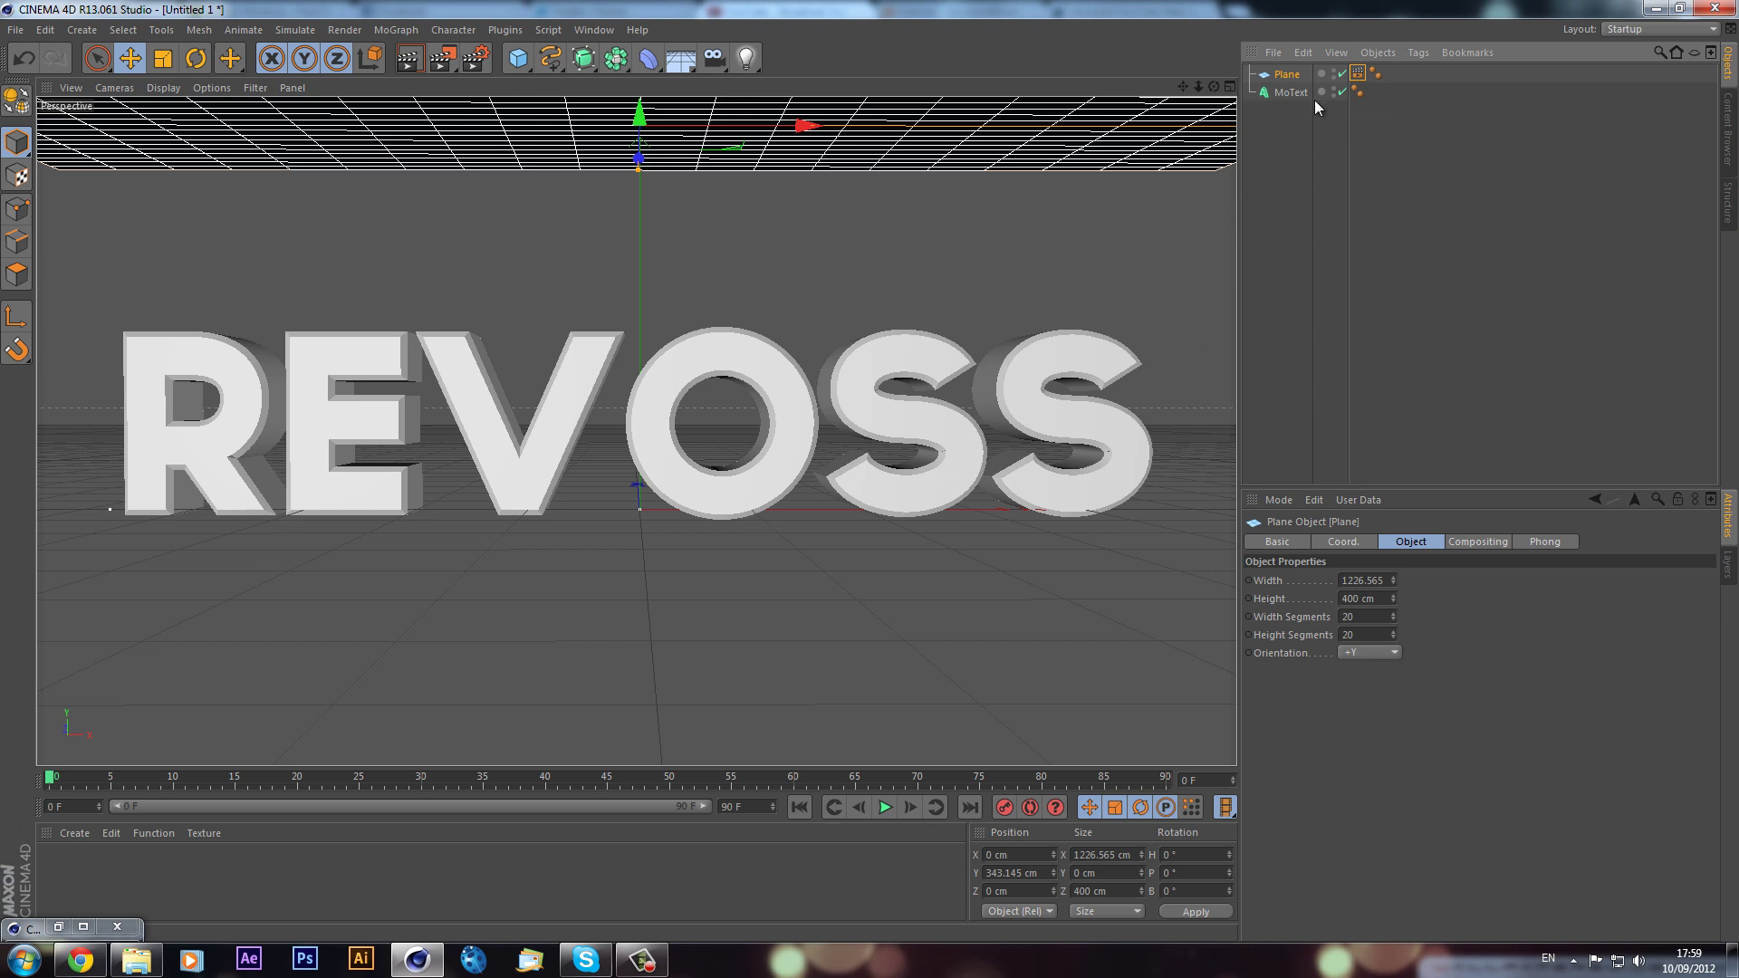
{"action": "key", "text": "ctrl+c"}
{"action": "key", "text": "ctrl+v"}
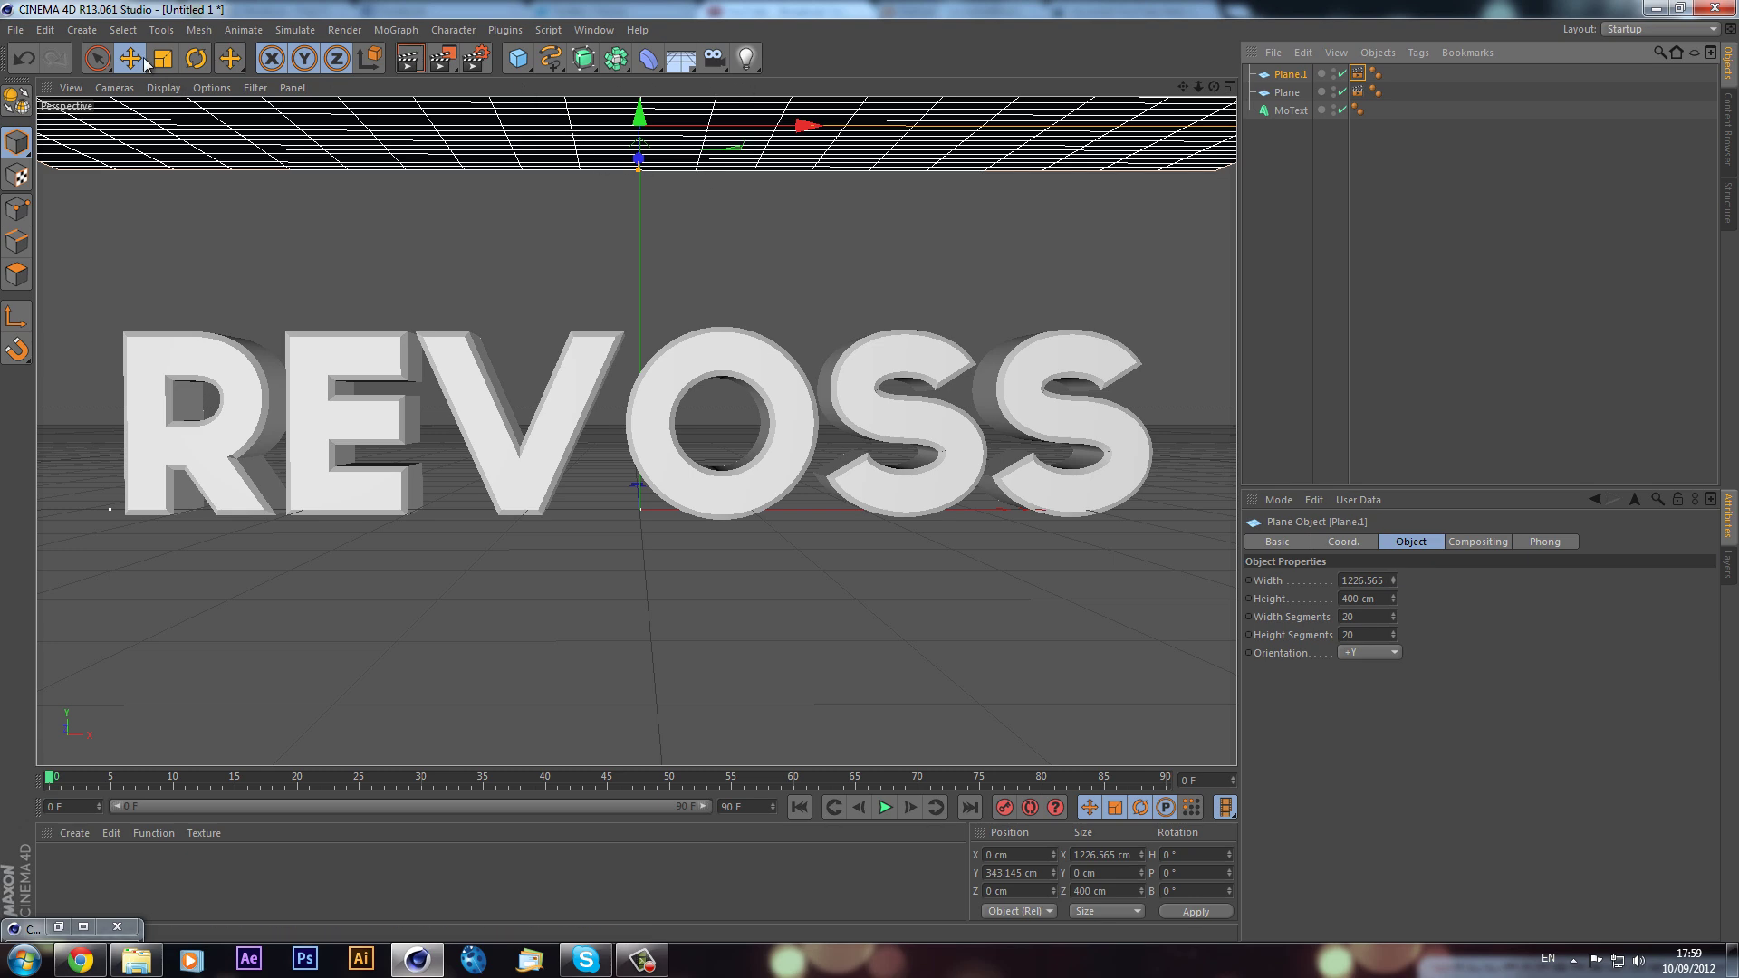
{"action": "left_click", "coordinate": [202, 65]}
{"action": "scroll", "coordinate": [709, 190], "scroll_direction": "down", "scroll_amount": 5}
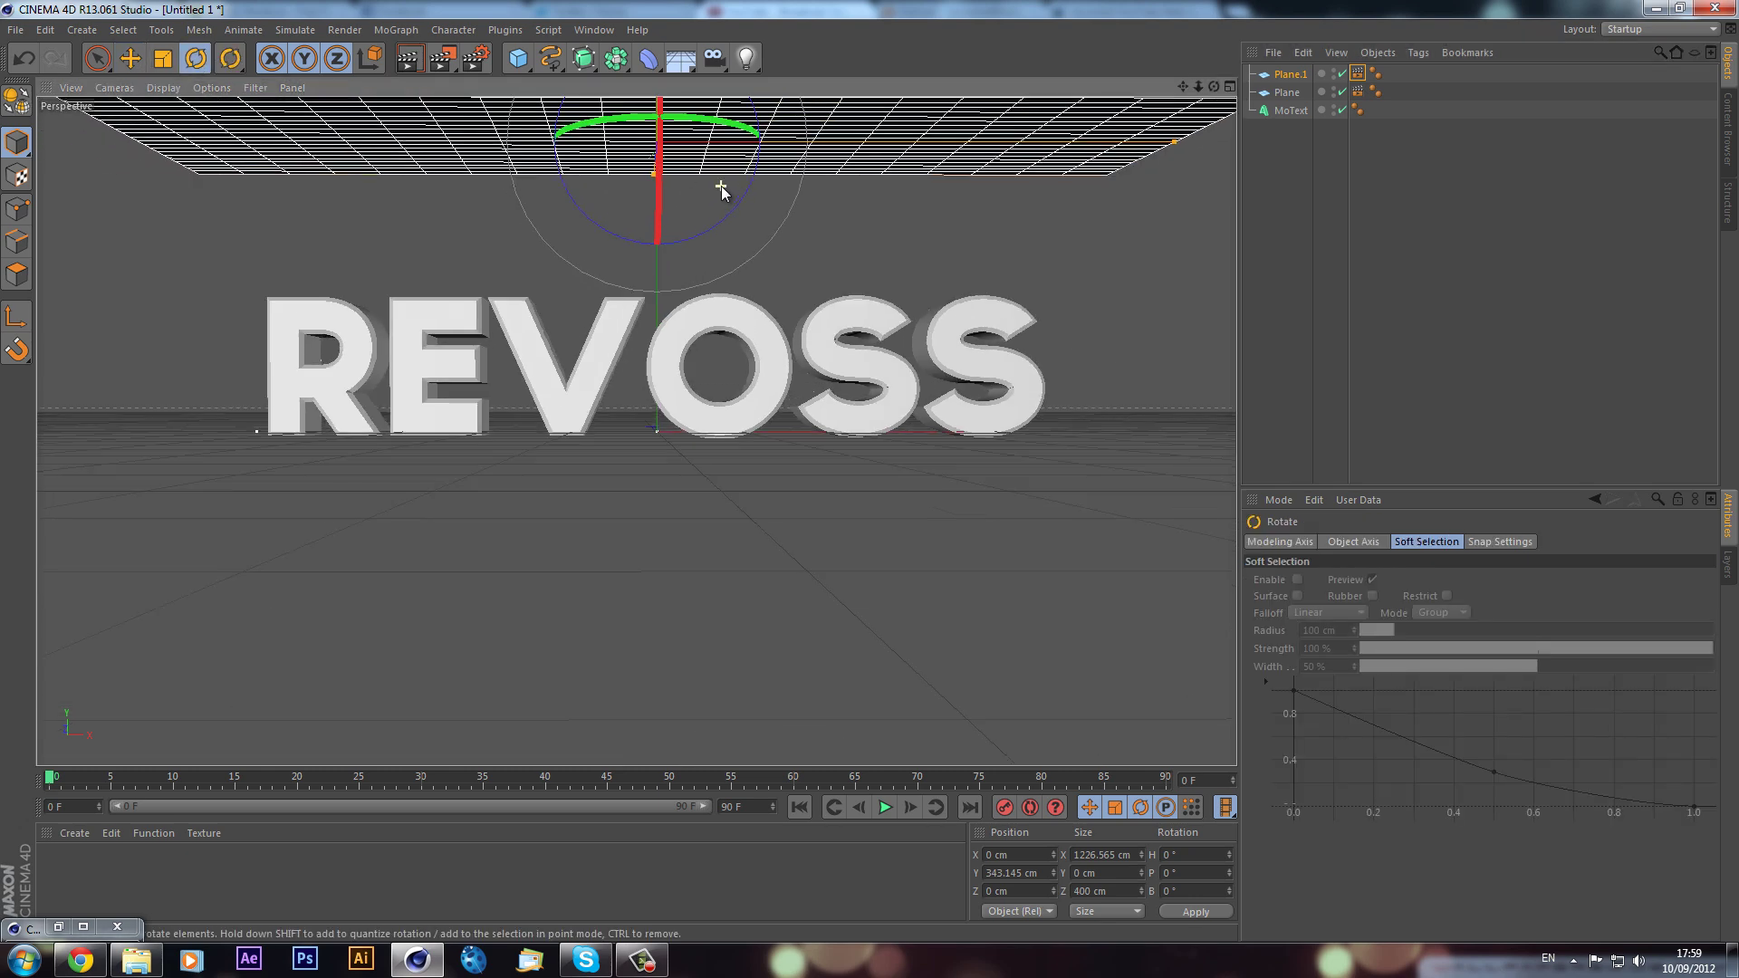
{"action": "left_click_drag", "start_coordinate": [754, 175], "coordinate": [634, 280]}
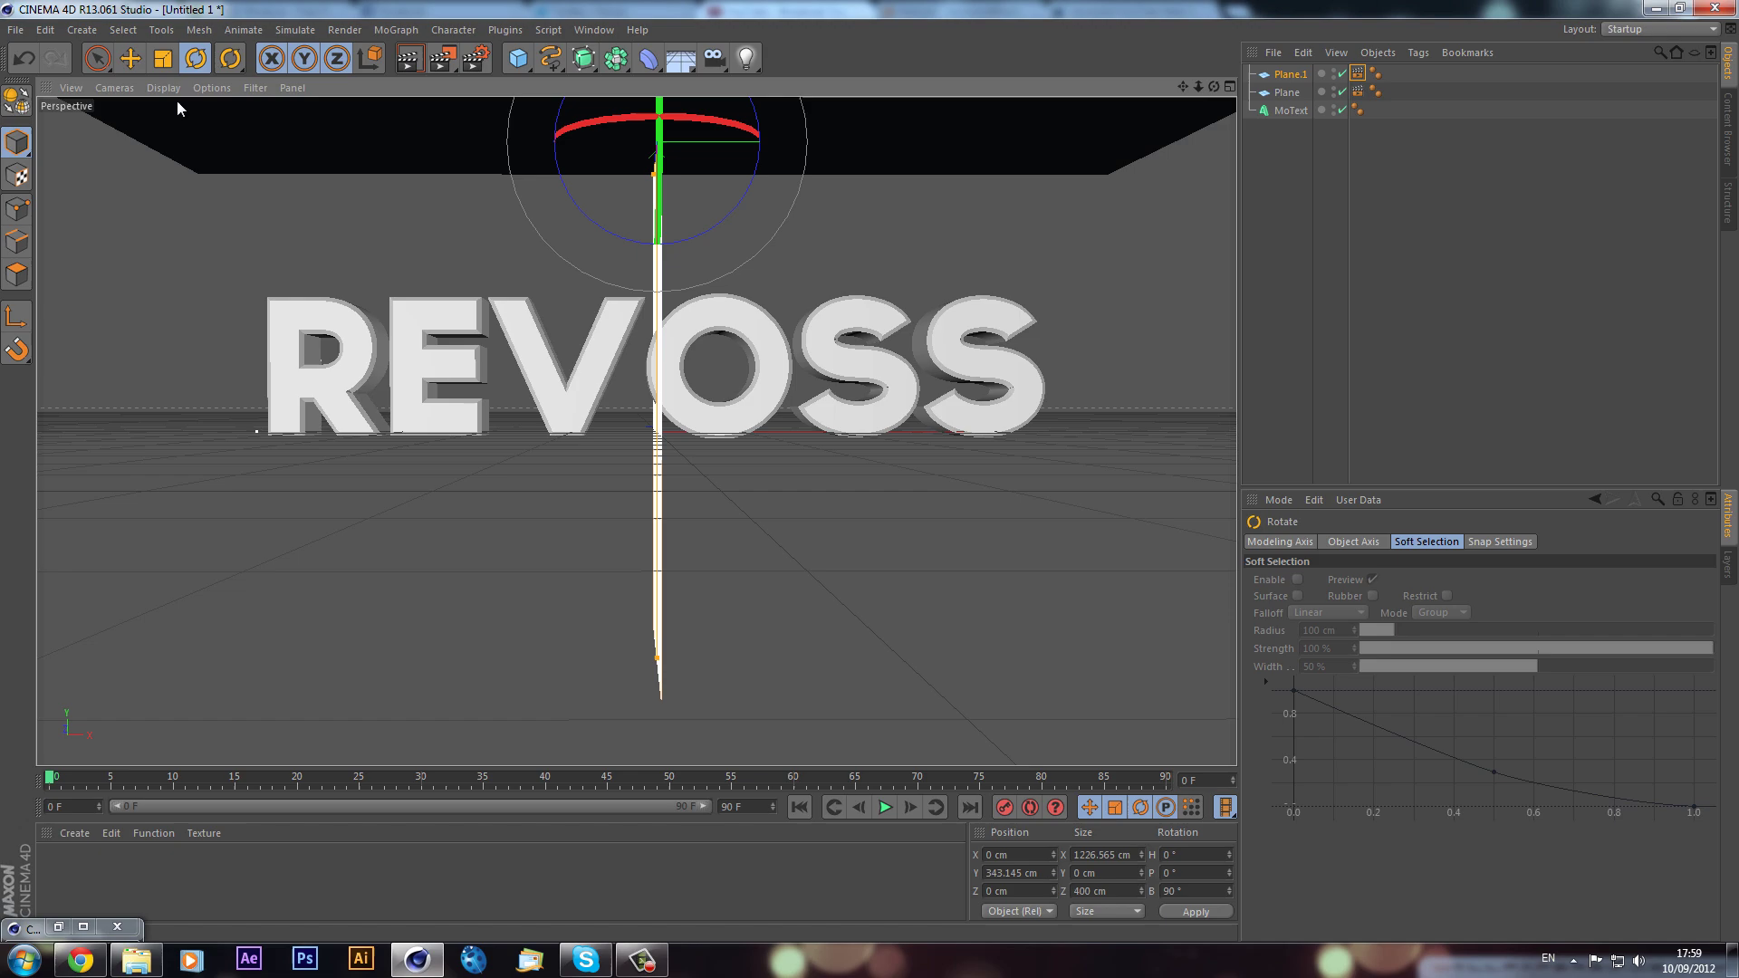
Step: Resize the vertical plane to about 488 cm wide and place it beside the final S at X about 585 cm, Y about 187 cm
{"action": "left_click", "coordinate": [131, 62]}
{"action": "scroll", "coordinate": [638, 176], "scroll_direction": "down", "scroll_amount": 3}
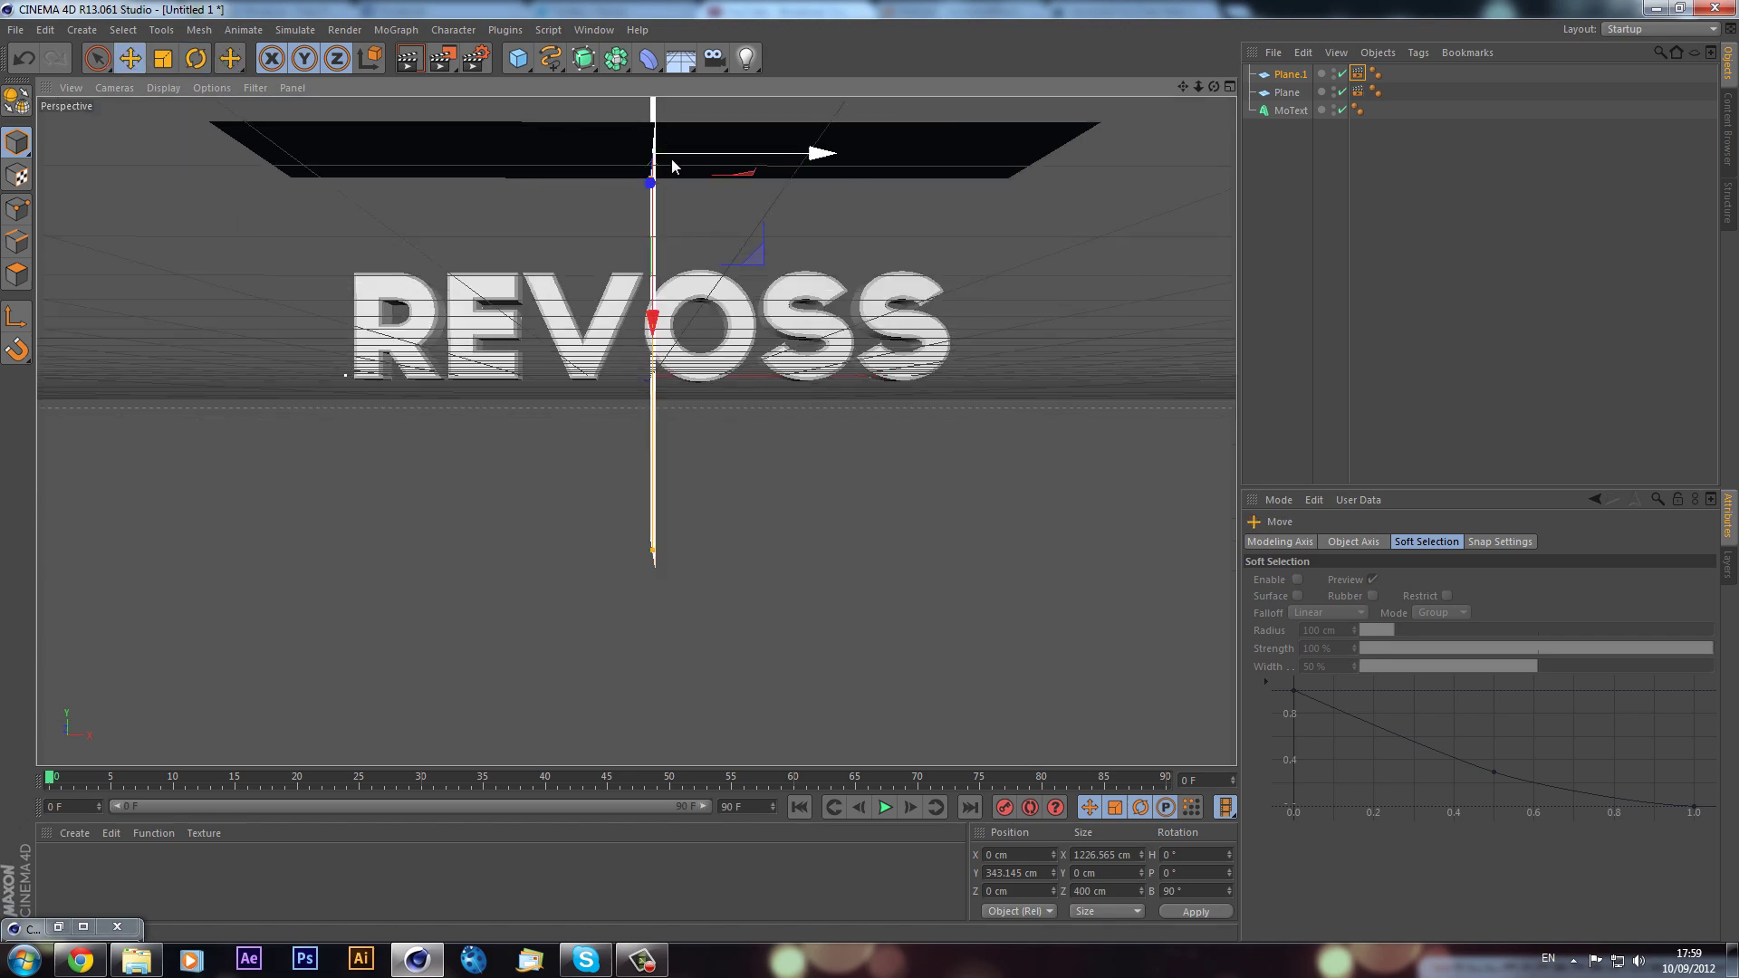
{"action": "left_click_drag", "start_coordinate": [1212, 87], "coordinate": [869, 473]}
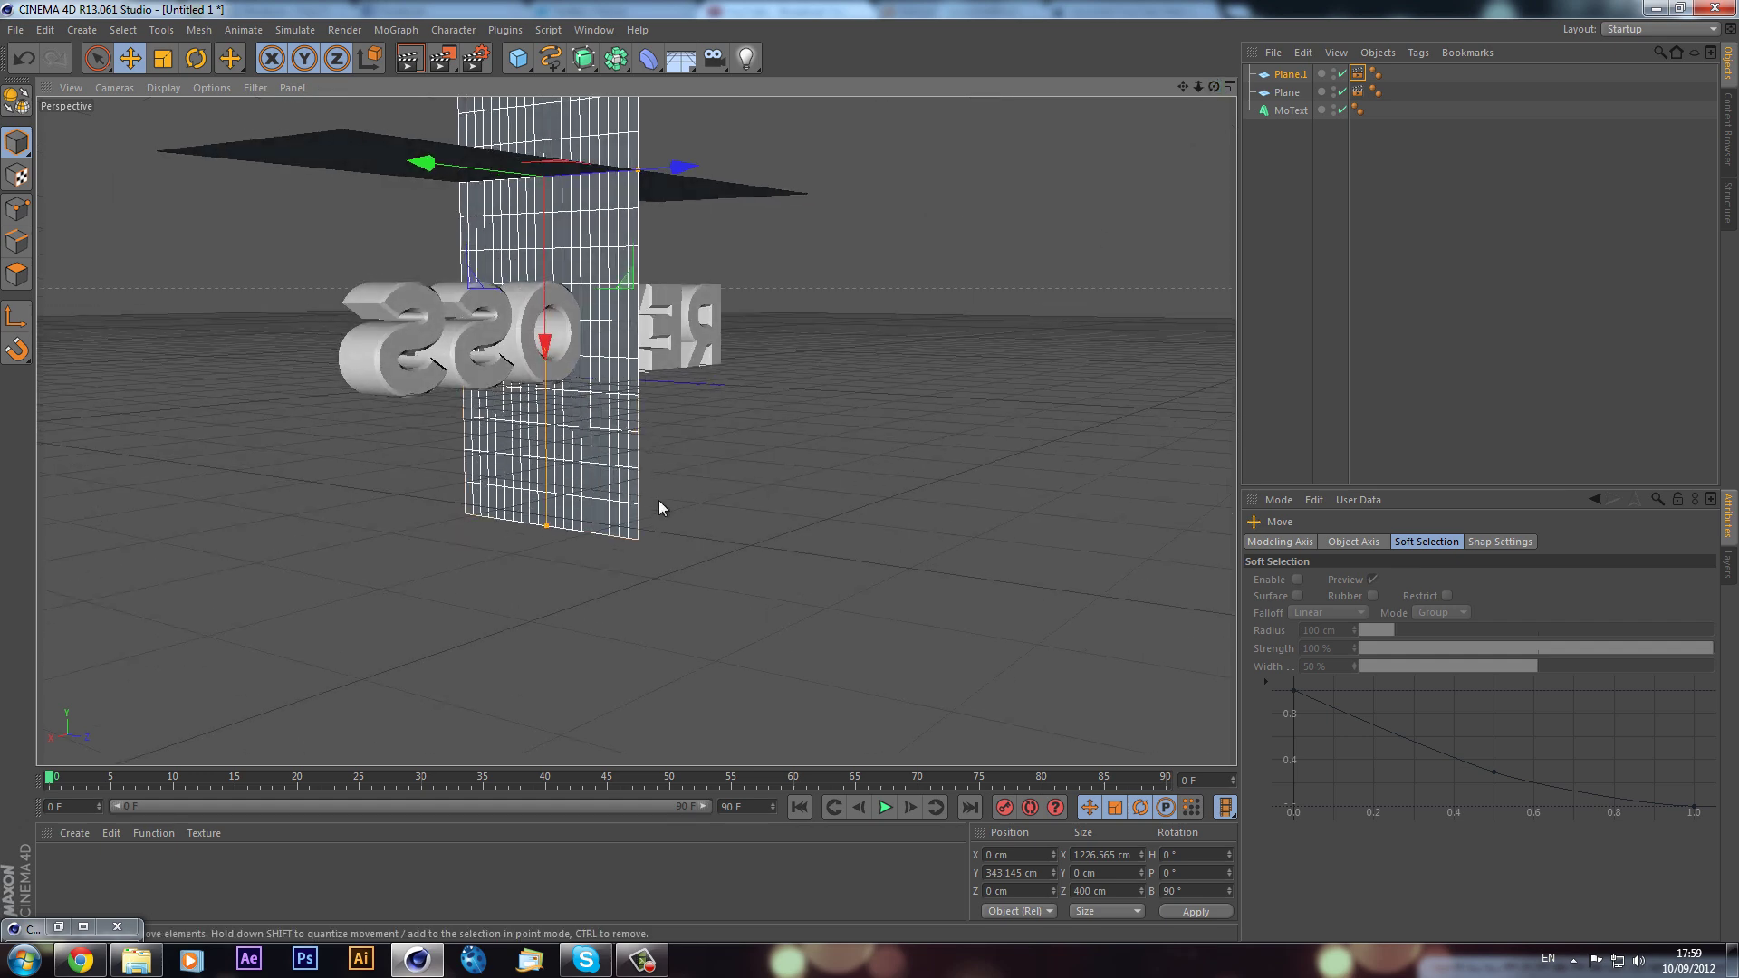
{"action": "left_click_drag", "start_coordinate": [545, 526], "coordinate": [544, 405]}
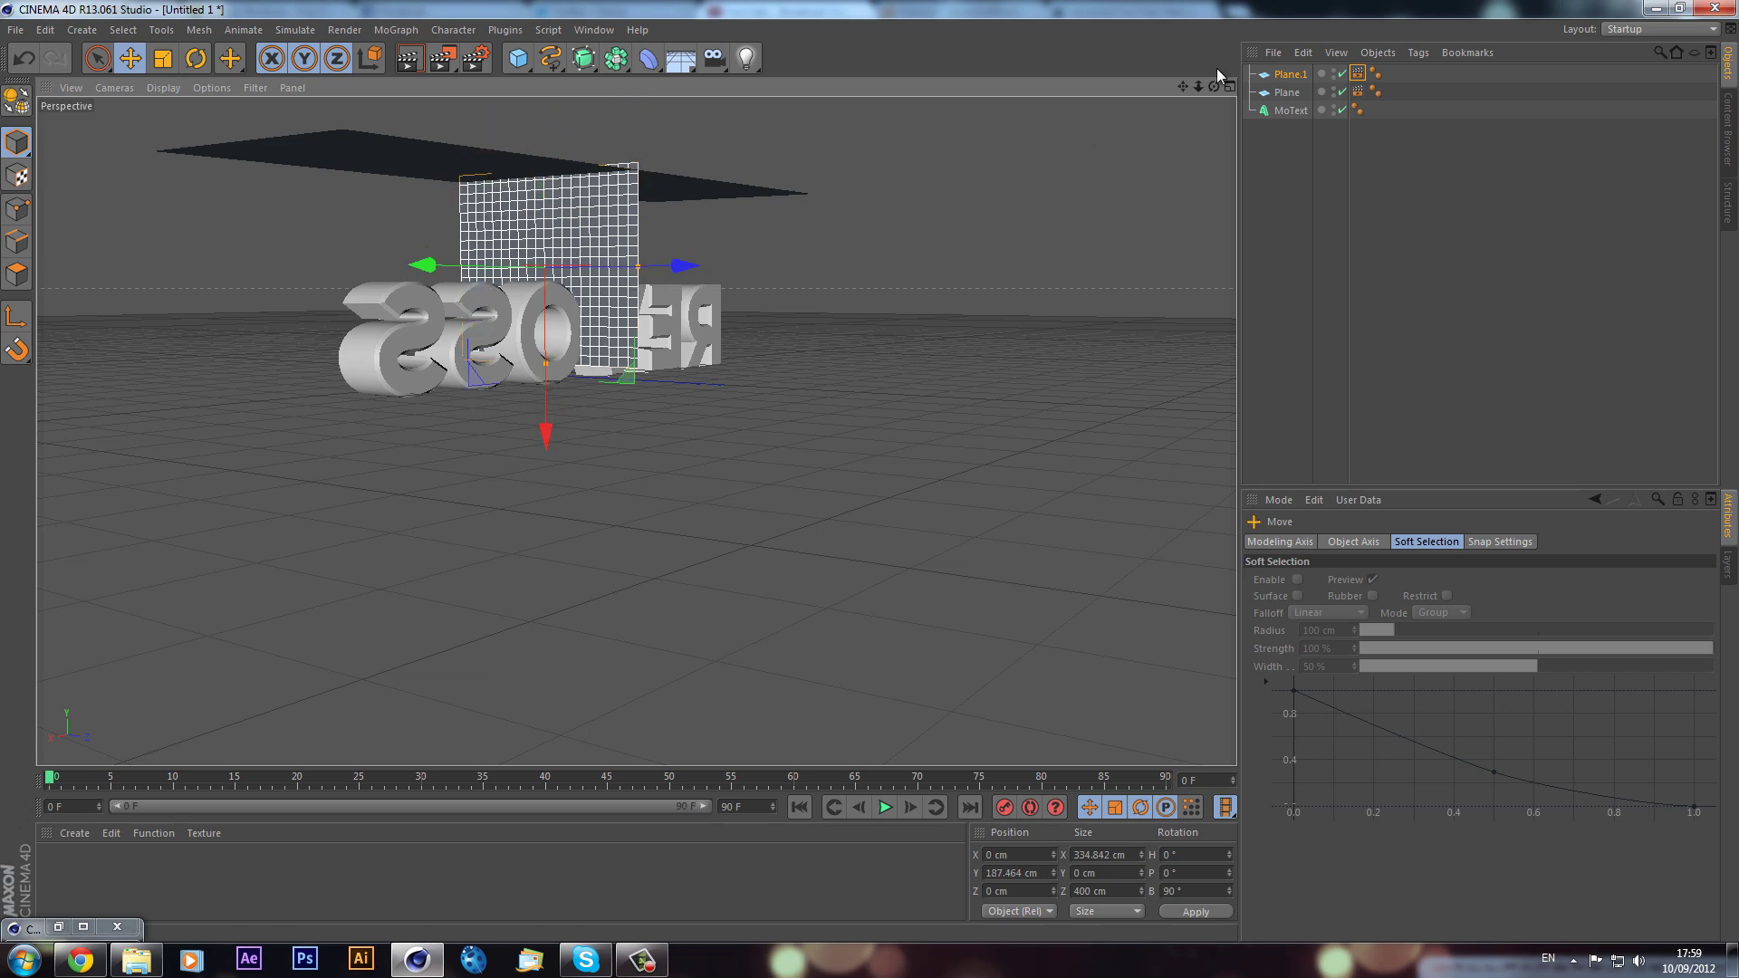
{"action": "left_click_drag", "start_coordinate": [1212, 87], "coordinate": [870, 473]}
{"action": "left_click_drag", "start_coordinate": [820, 268], "coordinate": [1177, 283]}
{"action": "left_click_drag", "start_coordinate": [1034, 380], "coordinate": [1034, 426]}
Step: Duplicate the vertical plane and move the copy beside the letter R, at X about -640 cm
{"action": "left_click", "coordinate": [1298, 77]}
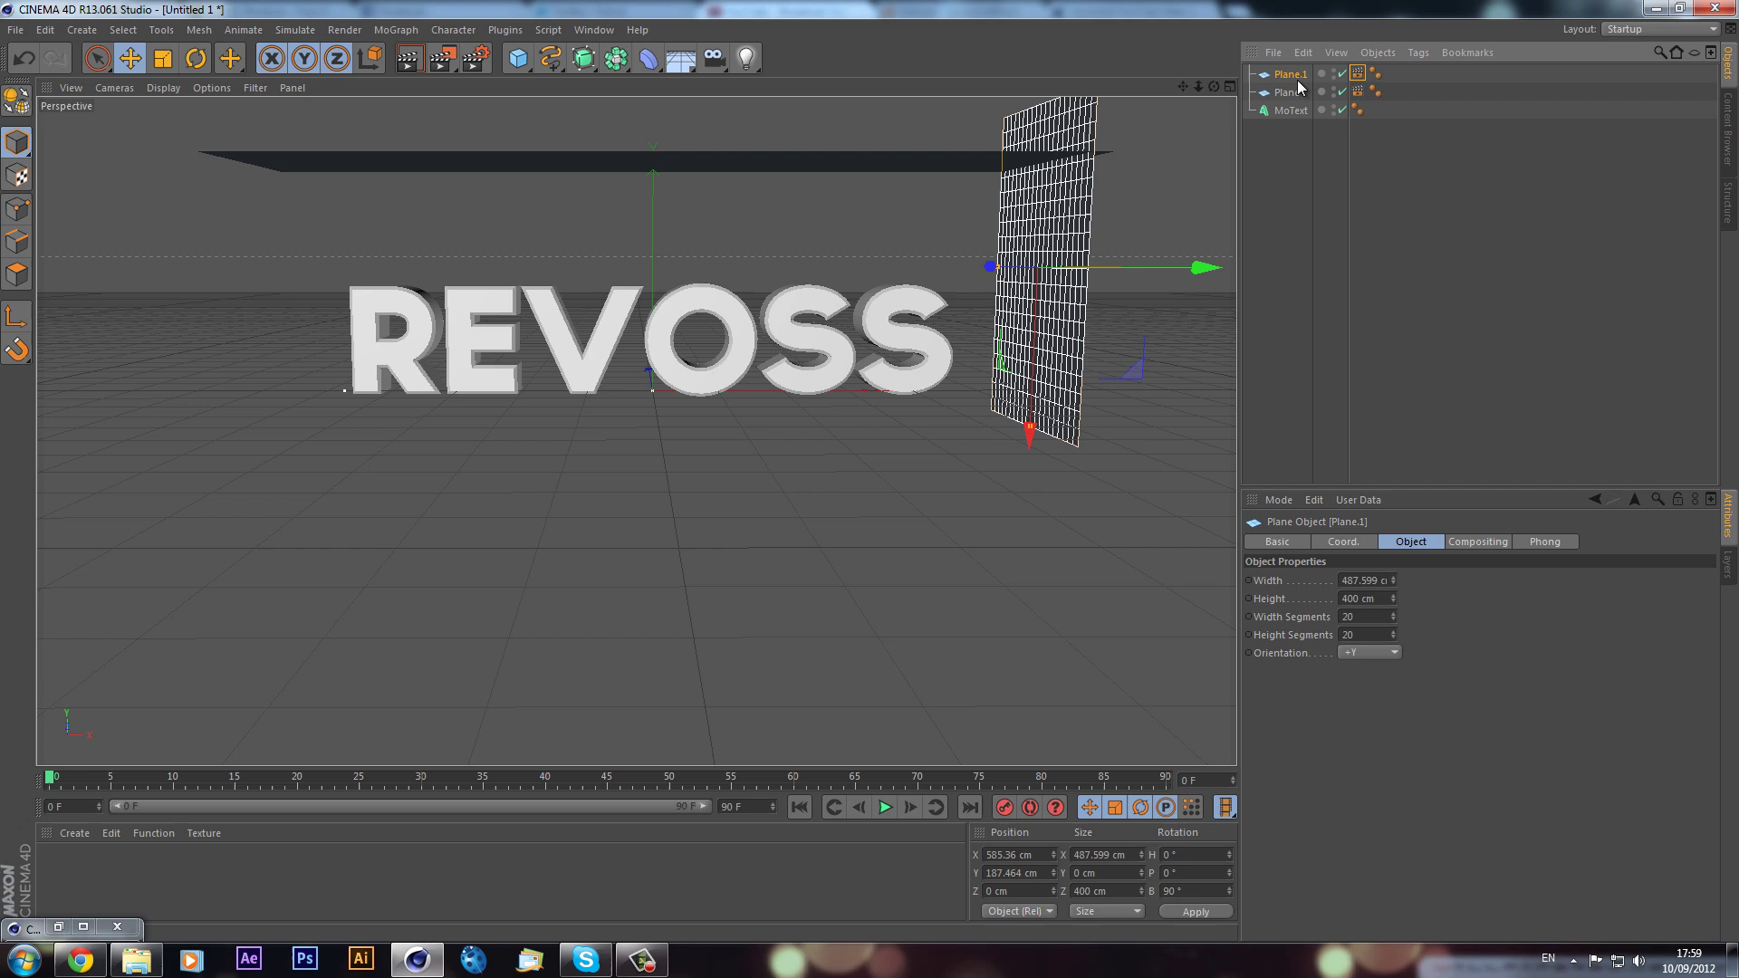
{"action": "left_click_drag", "start_coordinate": [1204, 272], "coordinate": [365, 326], "text": "ctrl"}
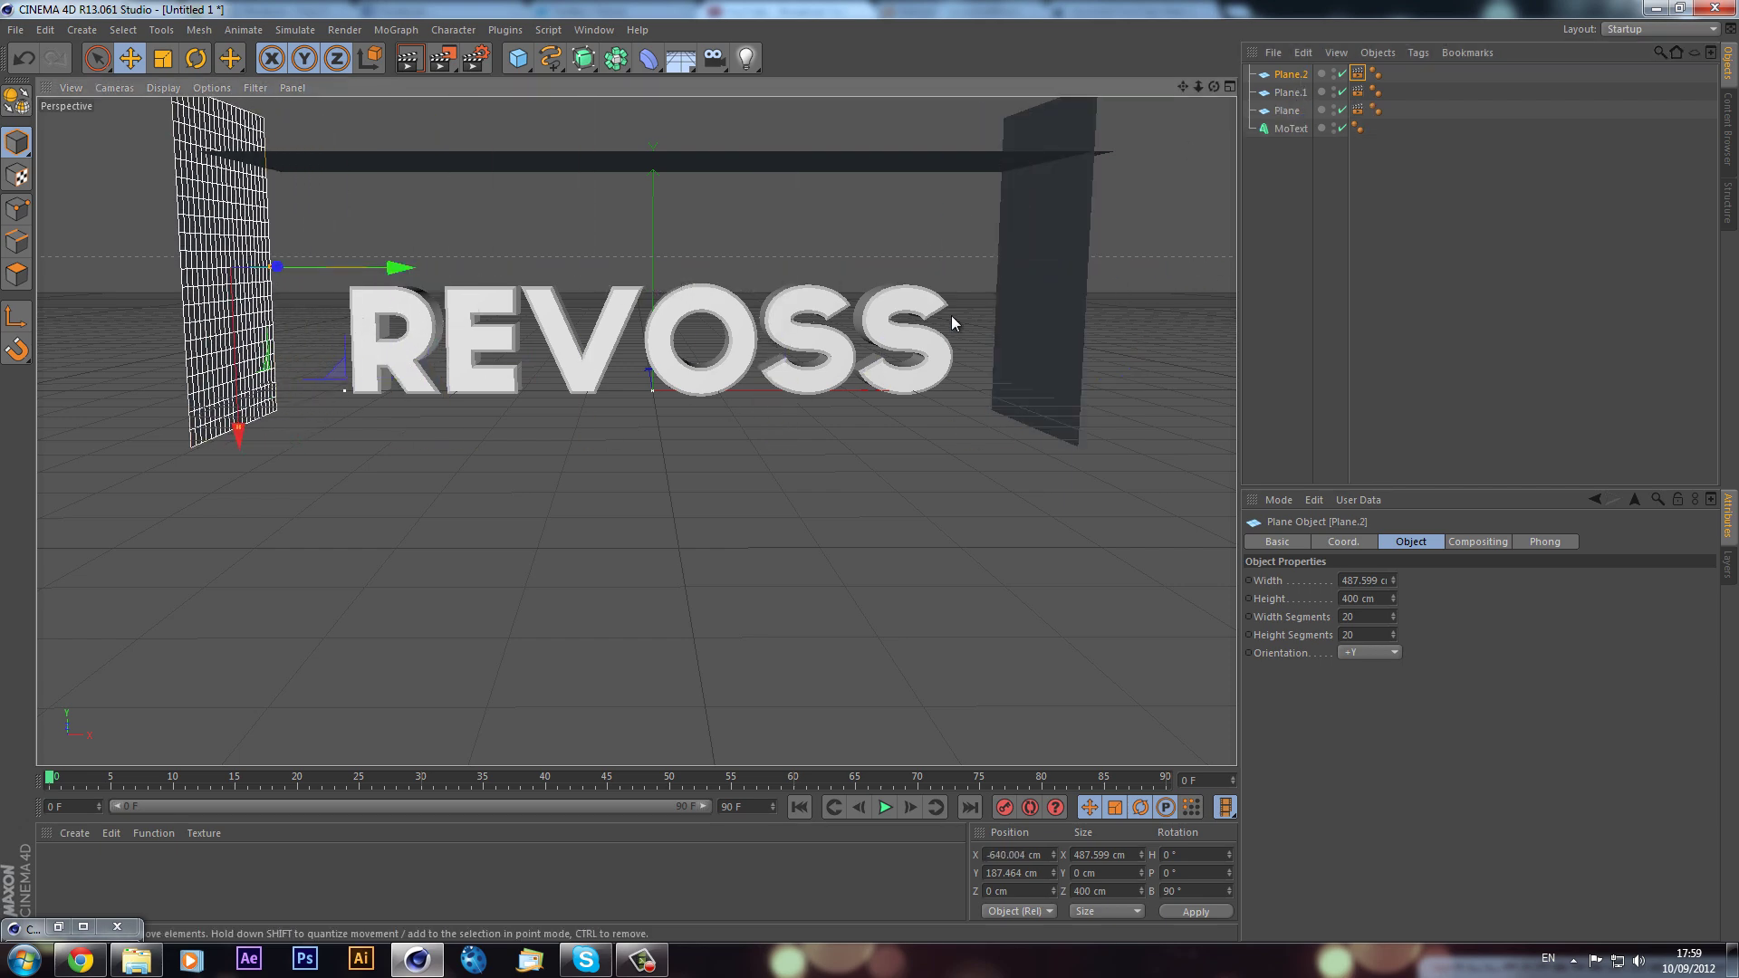
Step: Zoom and orbit the perspective view so the REVOSS text fills it, seen from the front
{"action": "scroll", "coordinate": [958, 313], "scroll_direction": "up", "scroll_amount": 3}
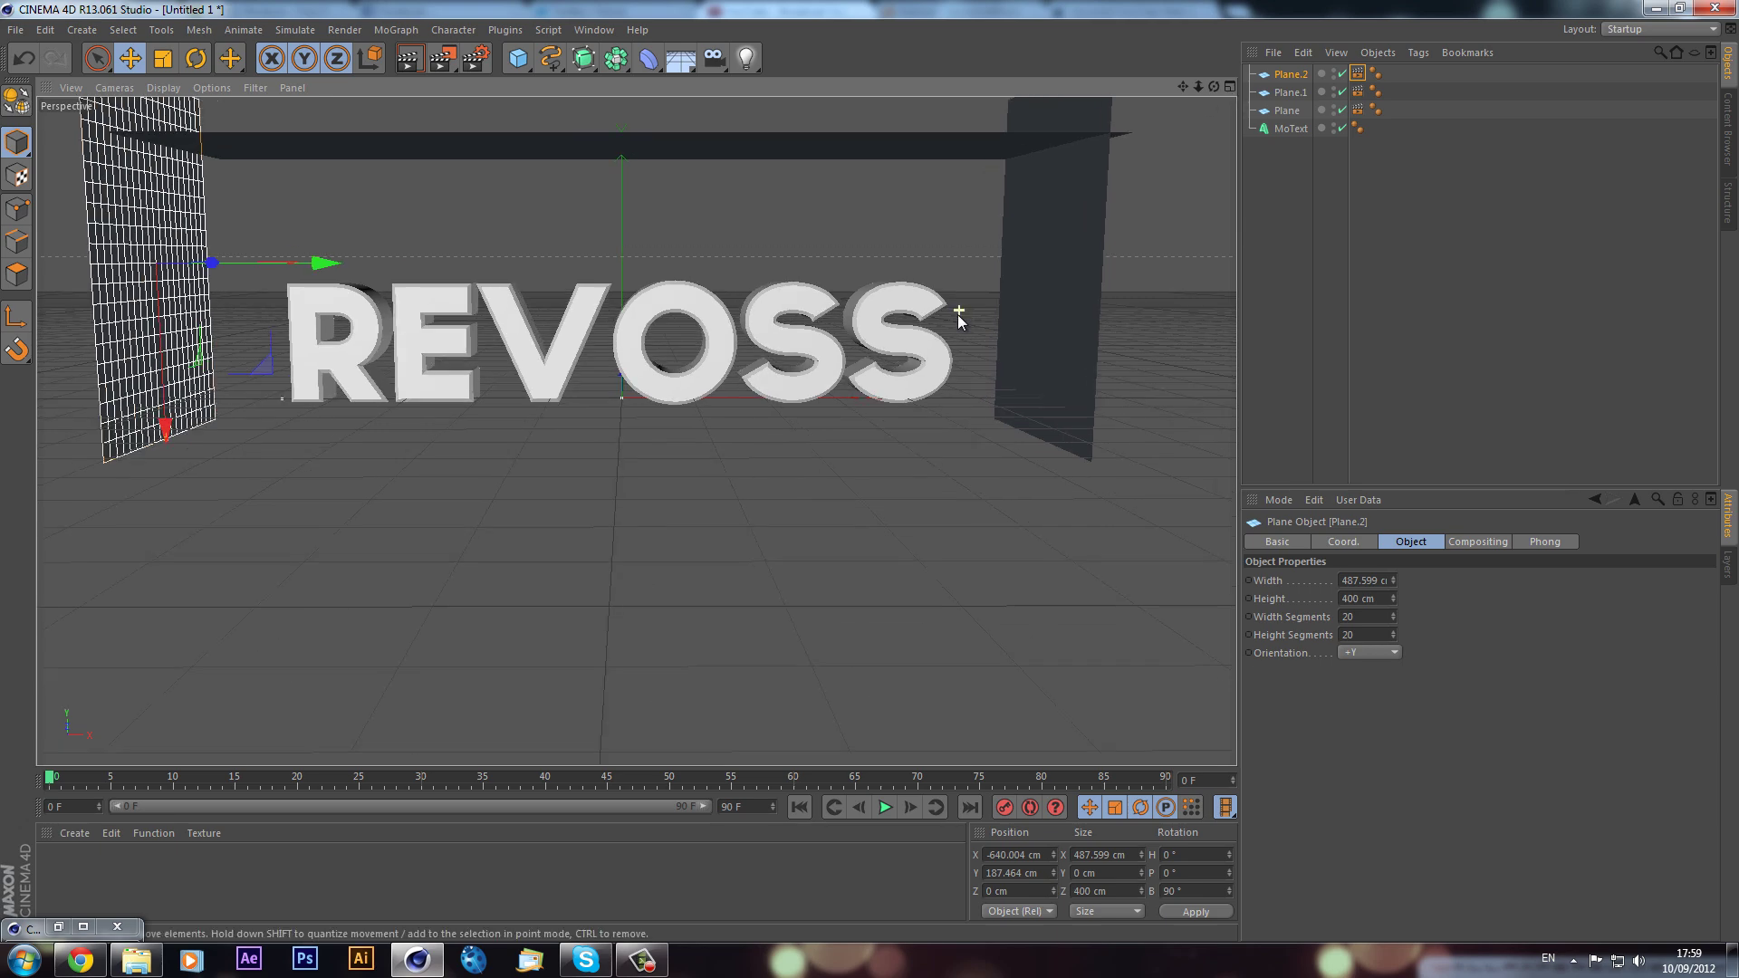
{"action": "scroll", "coordinate": [567, 343], "scroll_direction": "up", "scroll_amount": 5}
{"action": "scroll", "coordinate": [645, 344], "scroll_direction": "up", "scroll_amount": 2}
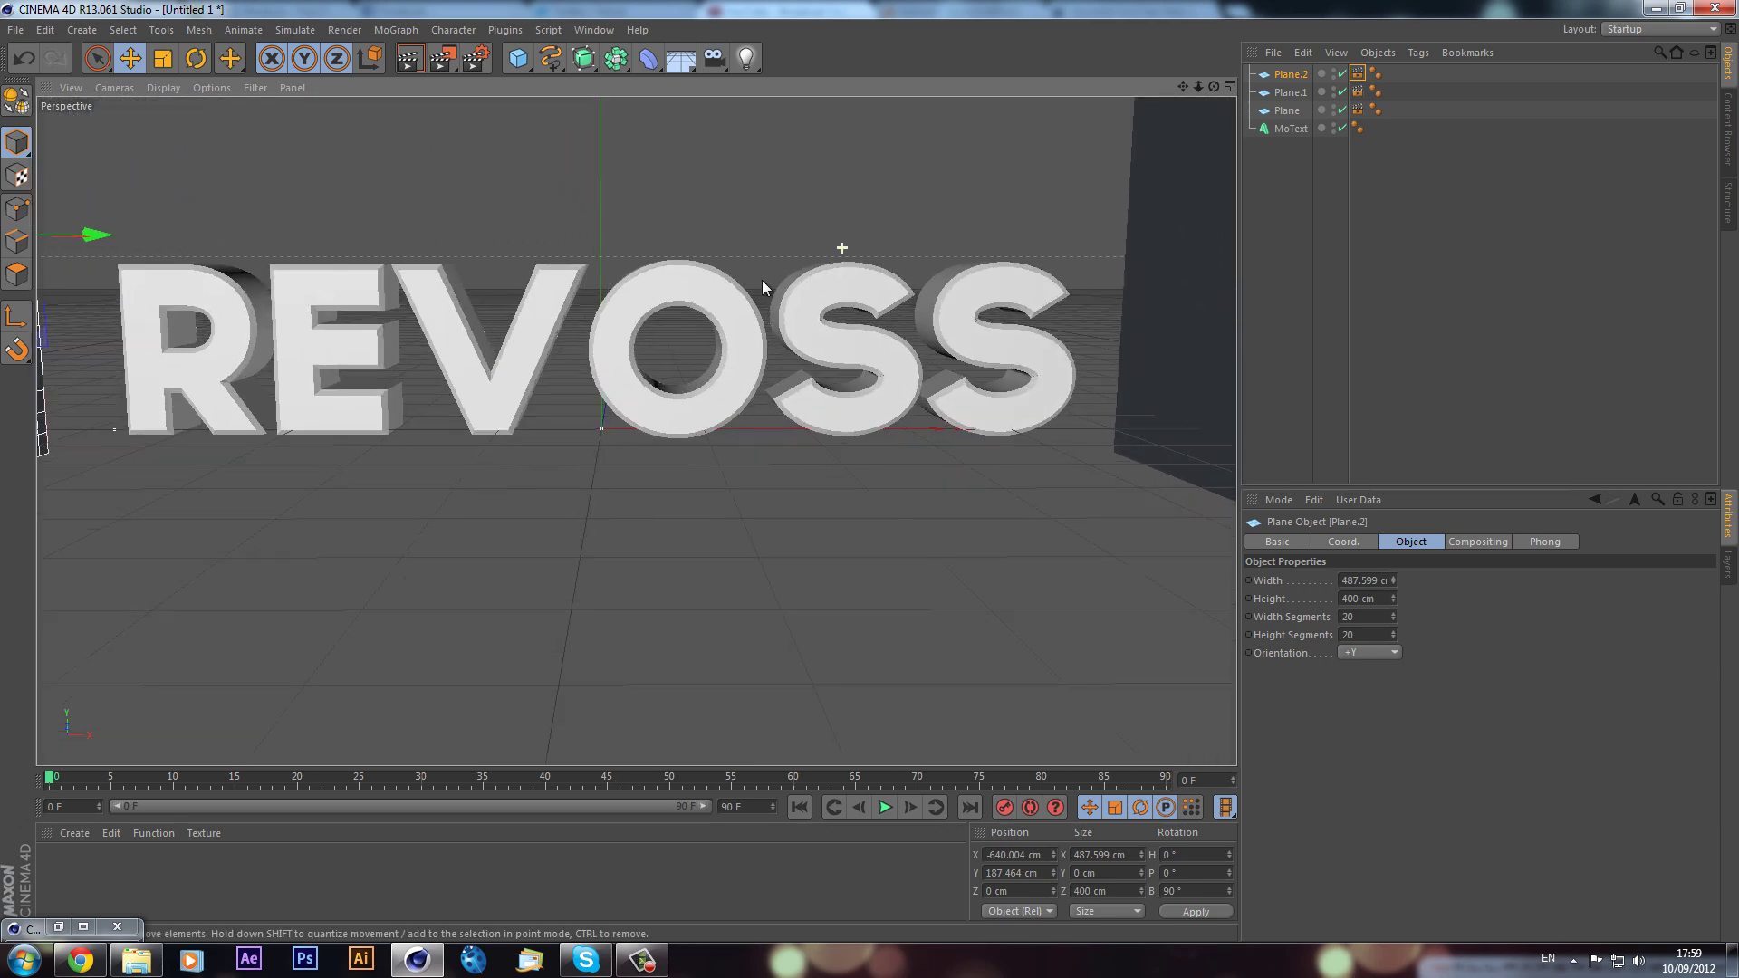
{"action": "scroll", "coordinate": [563, 288], "scroll_direction": "up", "scroll_amount": 1}
{"action": "left_click_drag", "start_coordinate": [1183, 83], "coordinate": [872, 471]}
{"action": "scroll", "coordinate": [696, 346], "scroll_direction": "up", "scroll_amount": 2}
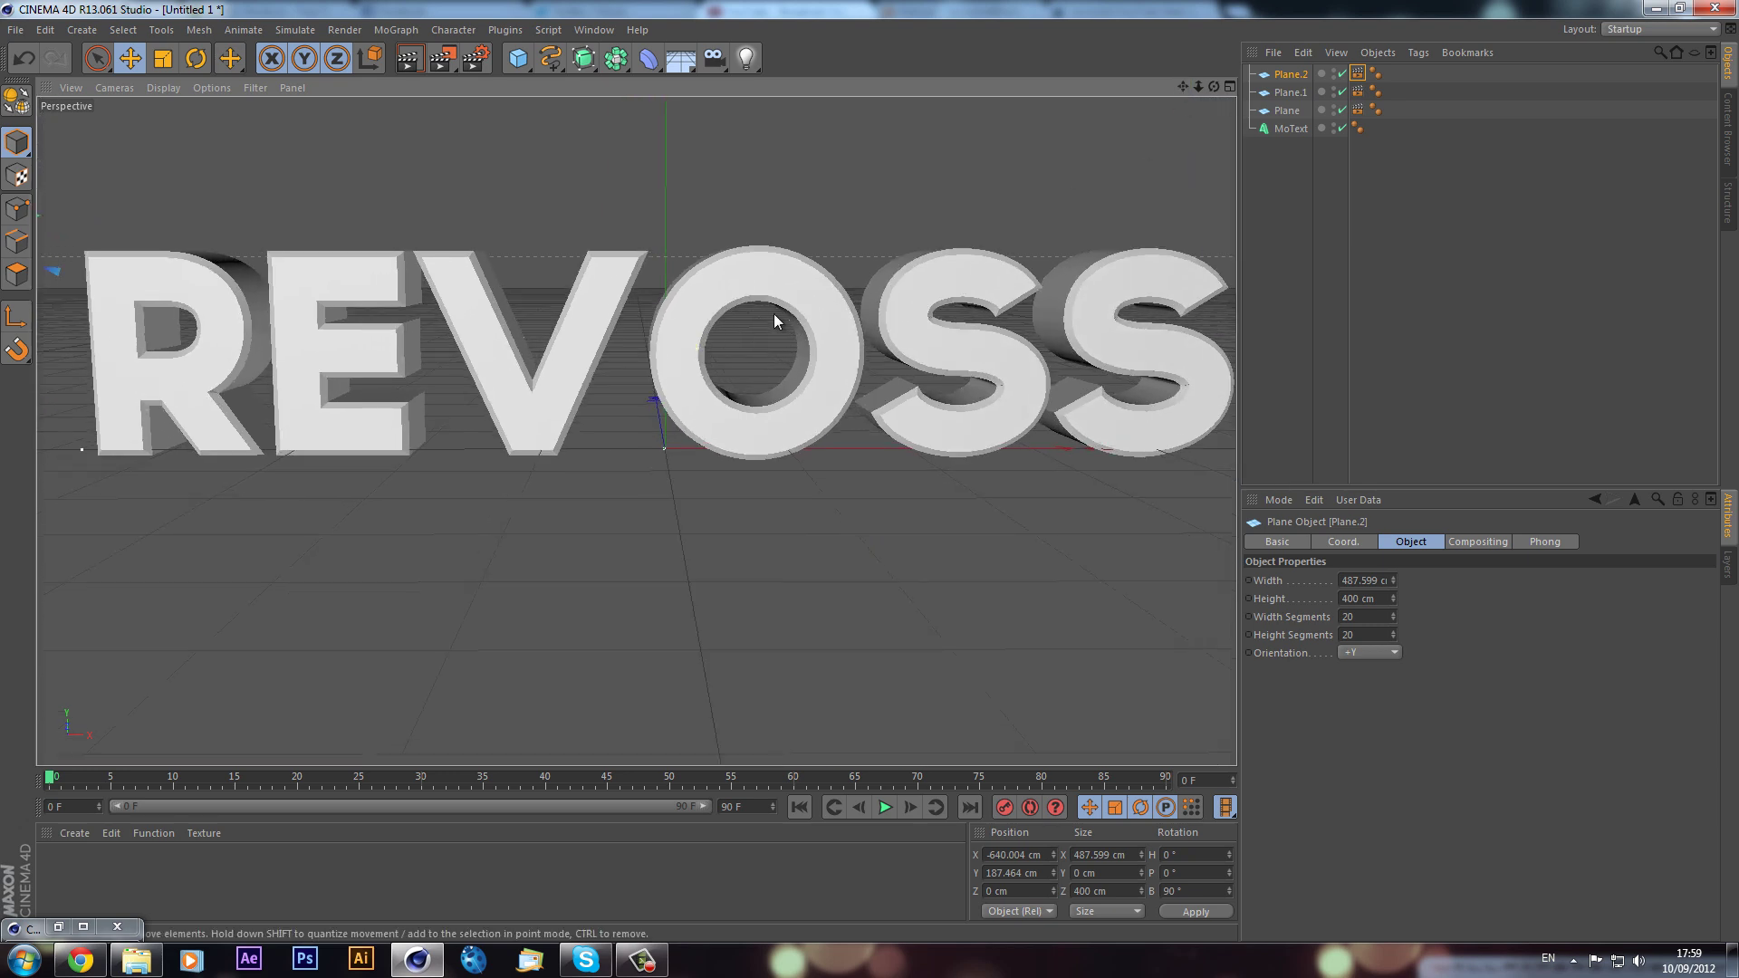
{"action": "scroll", "coordinate": [770, 310], "scroll_direction": "down", "scroll_amount": 2}
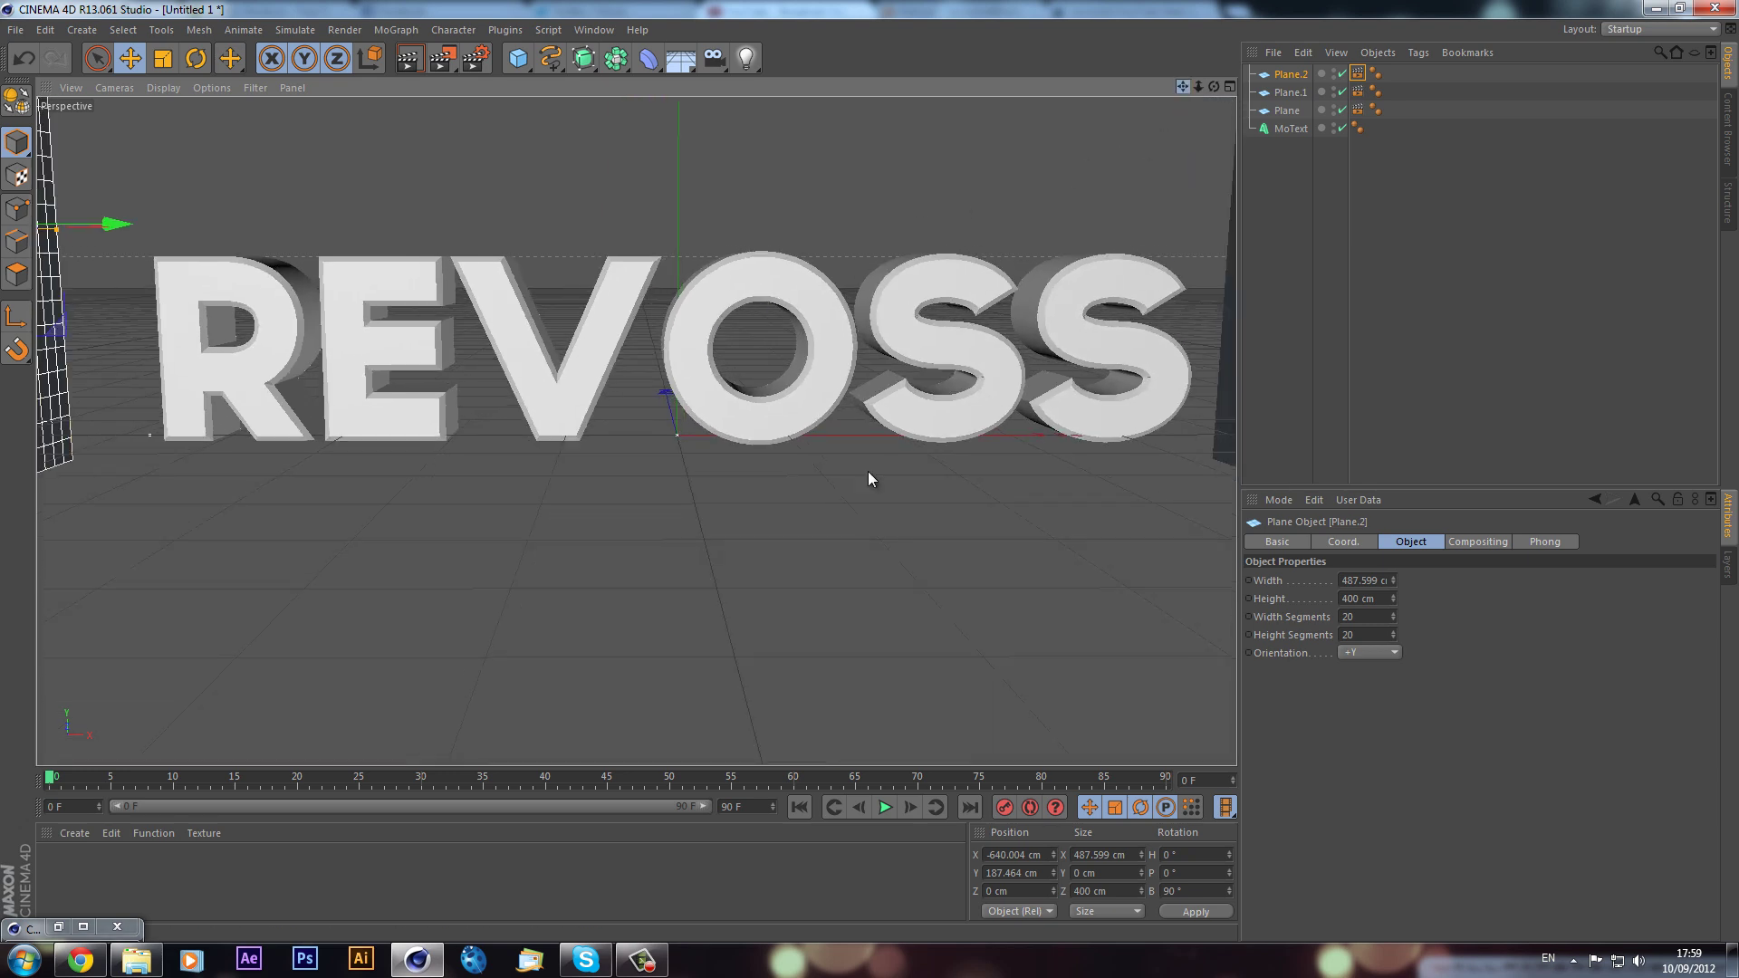
{"action": "left_click_drag", "start_coordinate": [868, 471], "coordinate": [864, 473]}
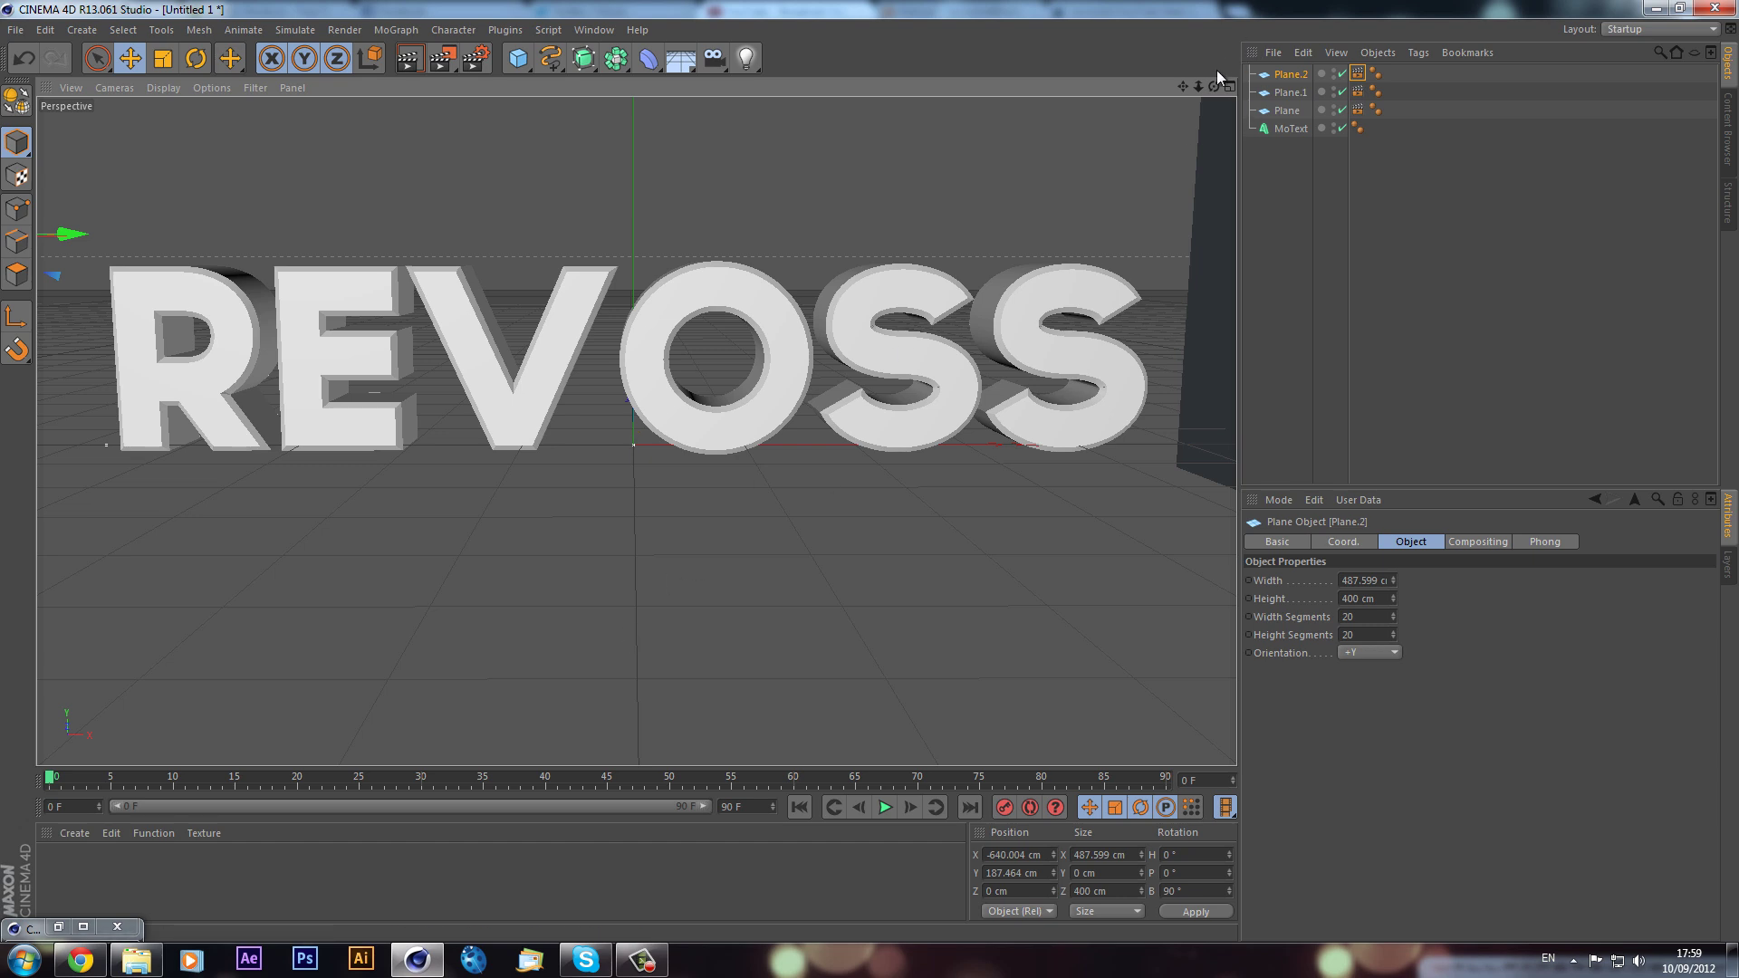
{"action": "left_click_drag", "start_coordinate": [1214, 86], "coordinate": [869, 475]}
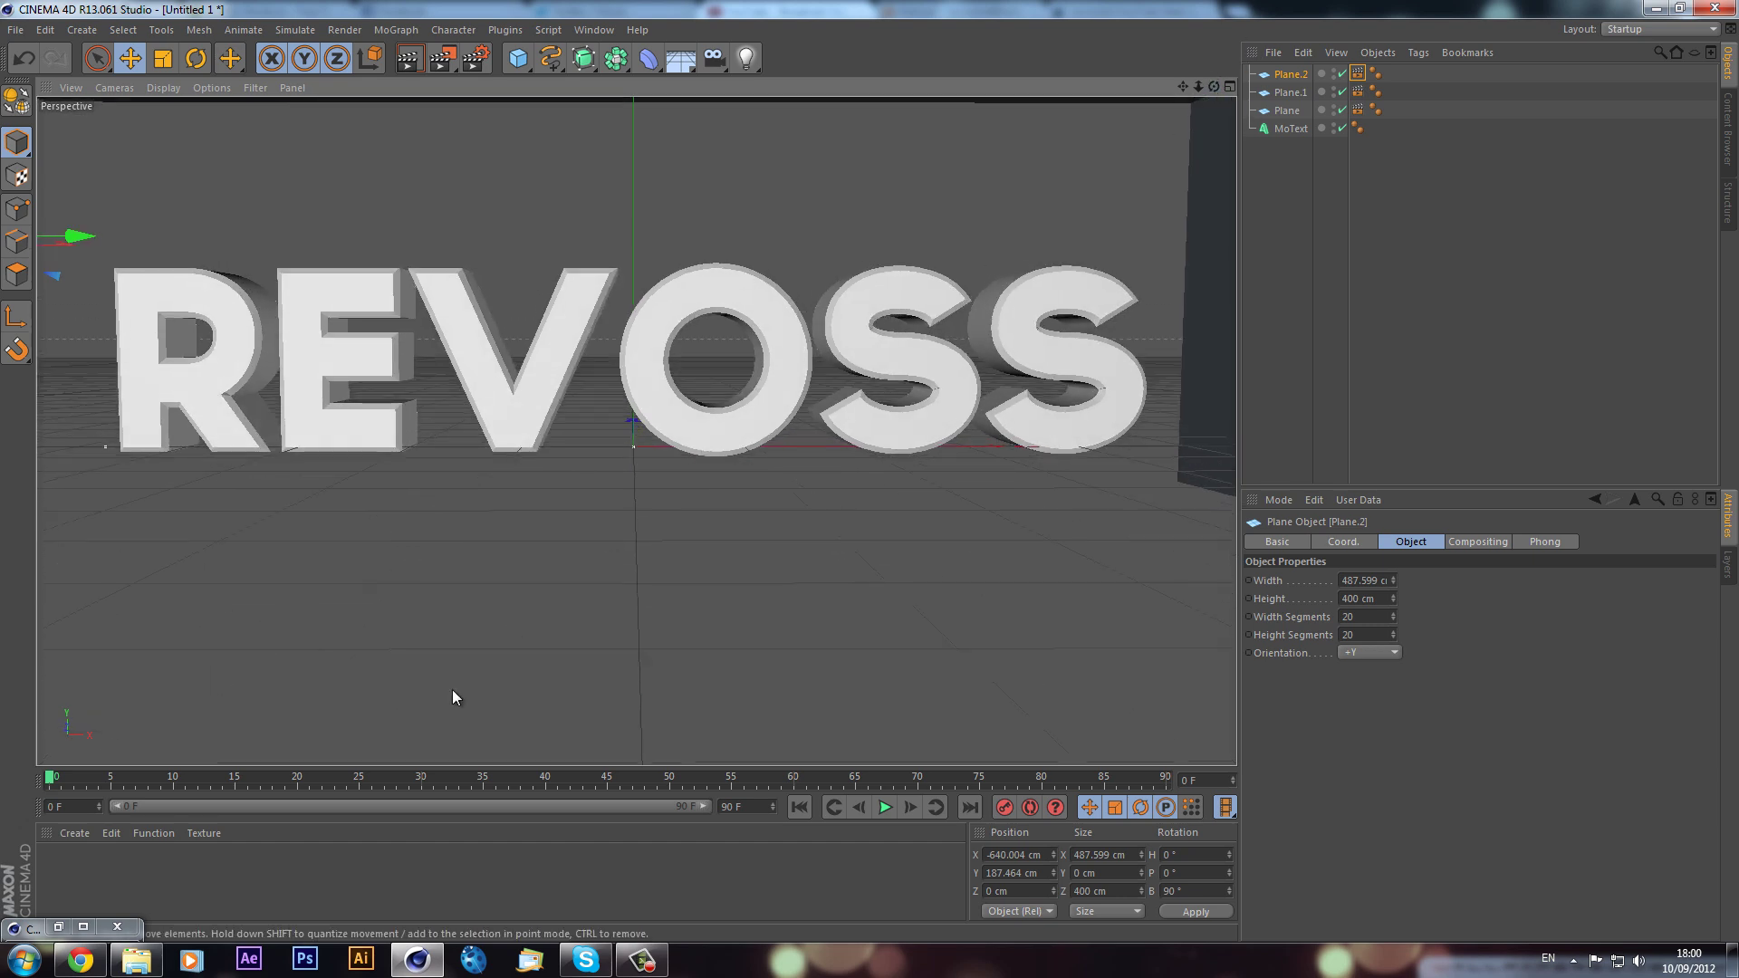
Step: Create a new material with the Color channel disabled and white Luminance enabled
{"action": "double_click", "coordinate": [64, 864]}
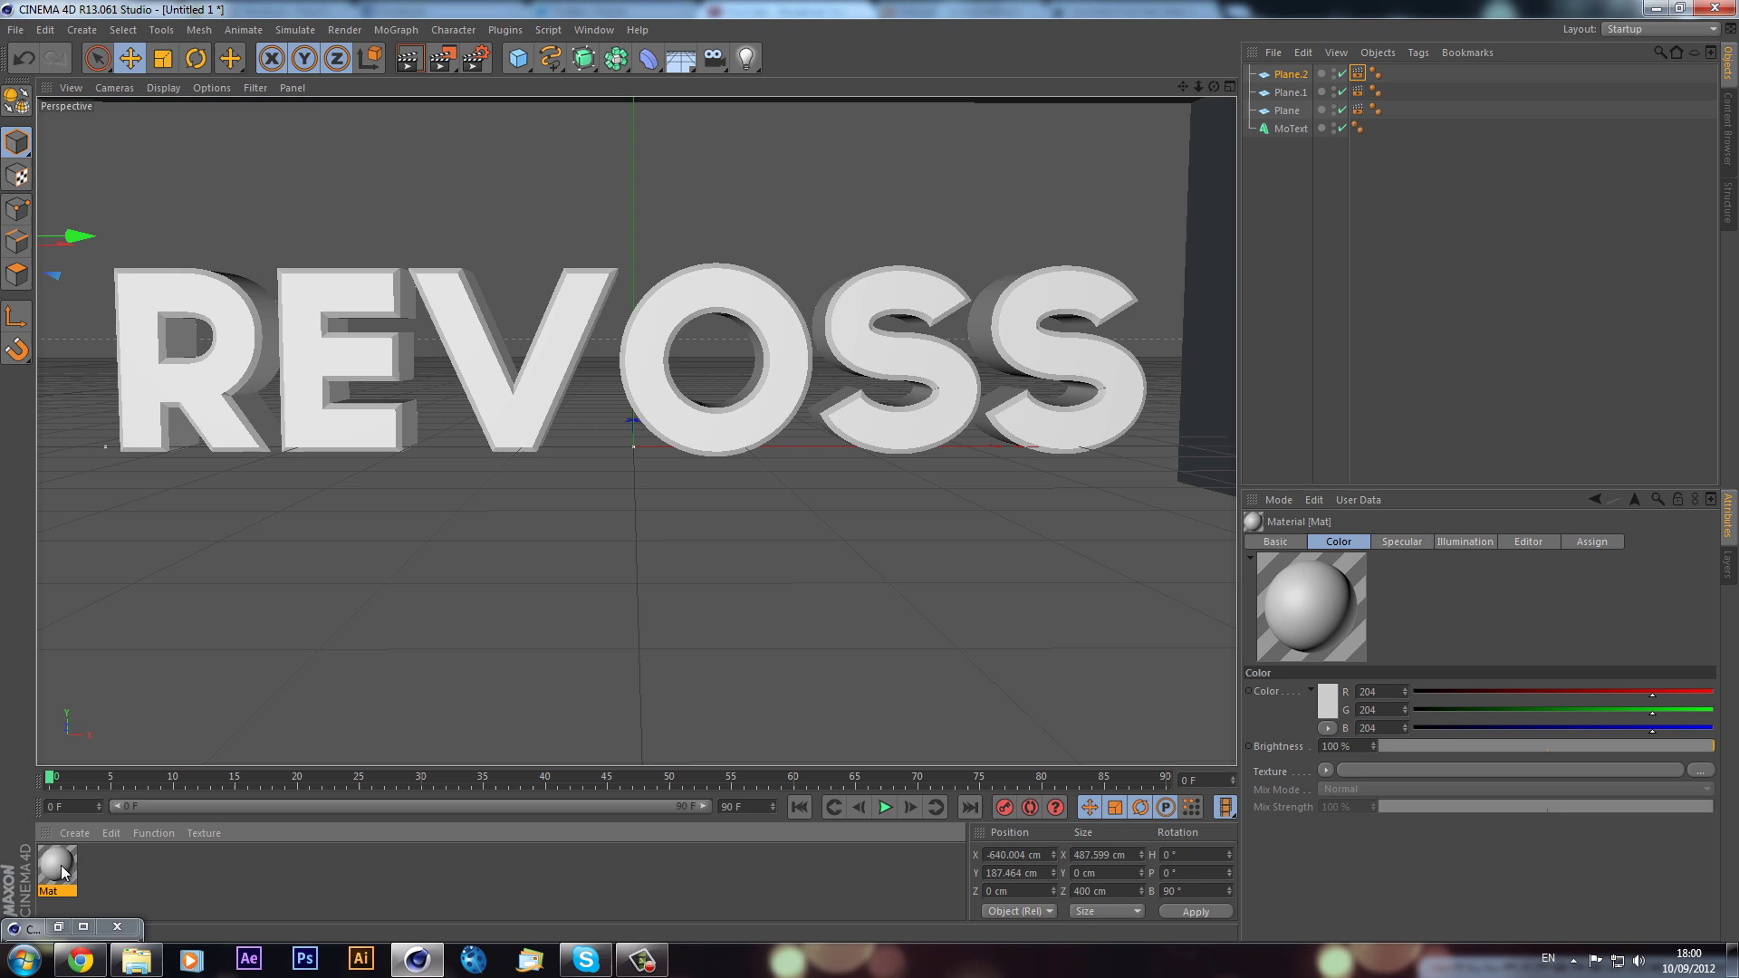
{"action": "double_click", "coordinate": [62, 868]}
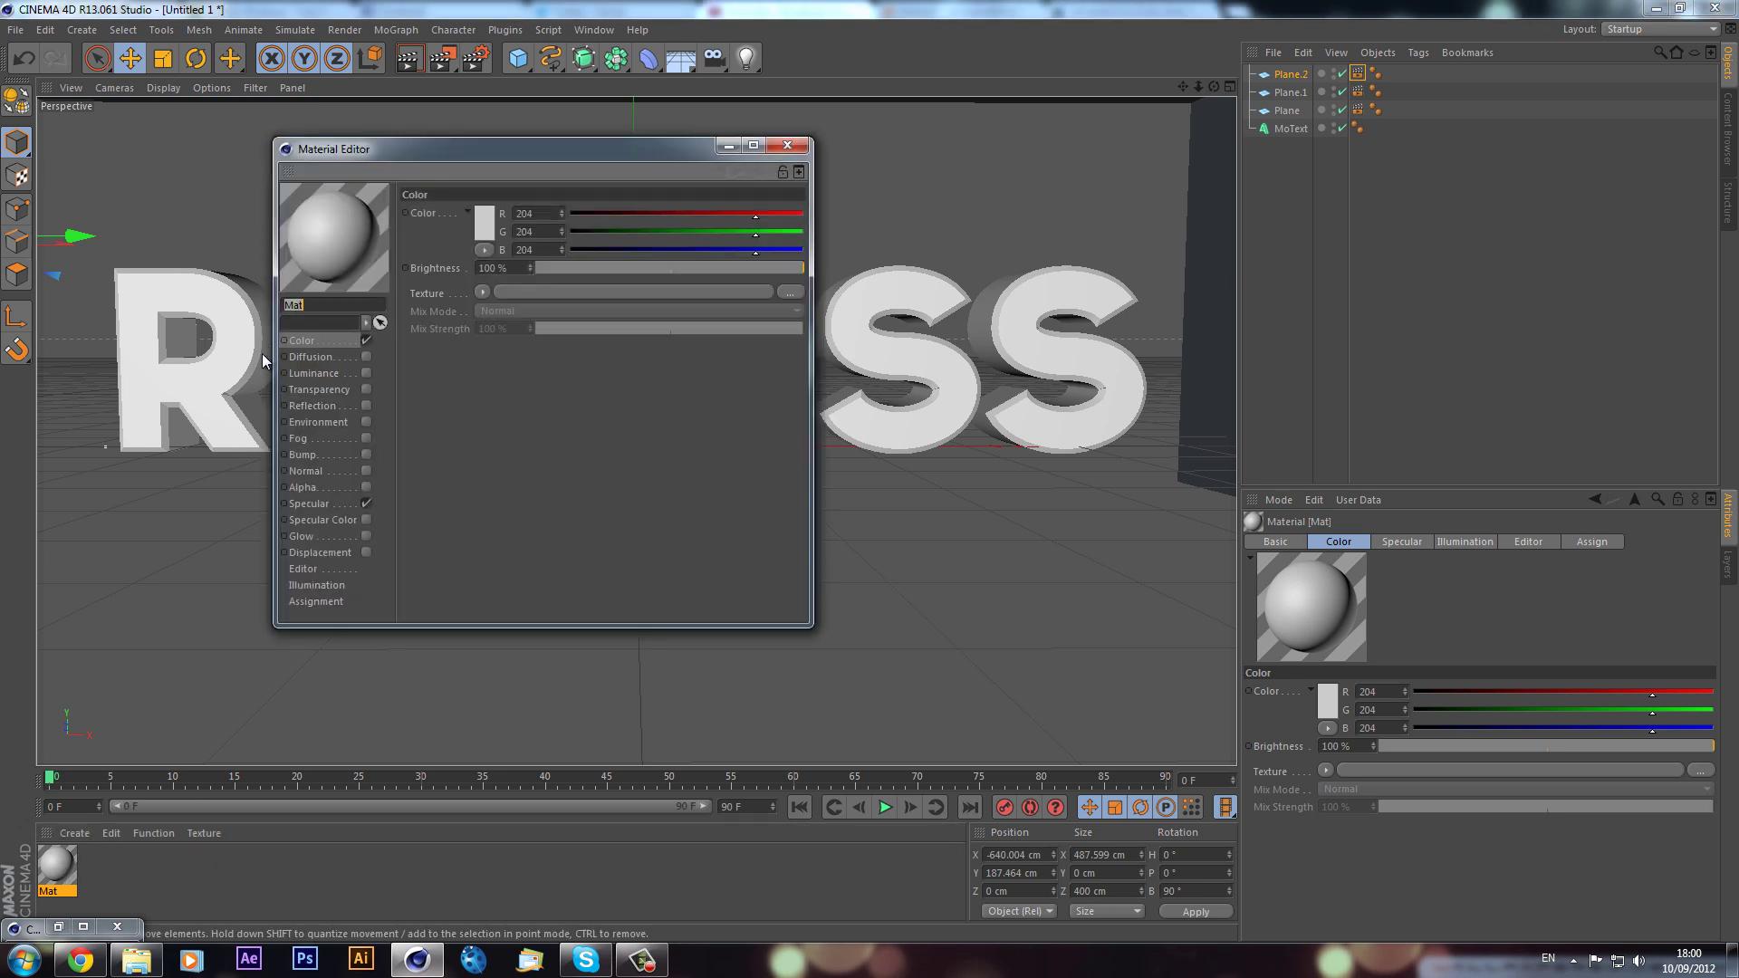
{"action": "left_click", "coordinate": [366, 340]}
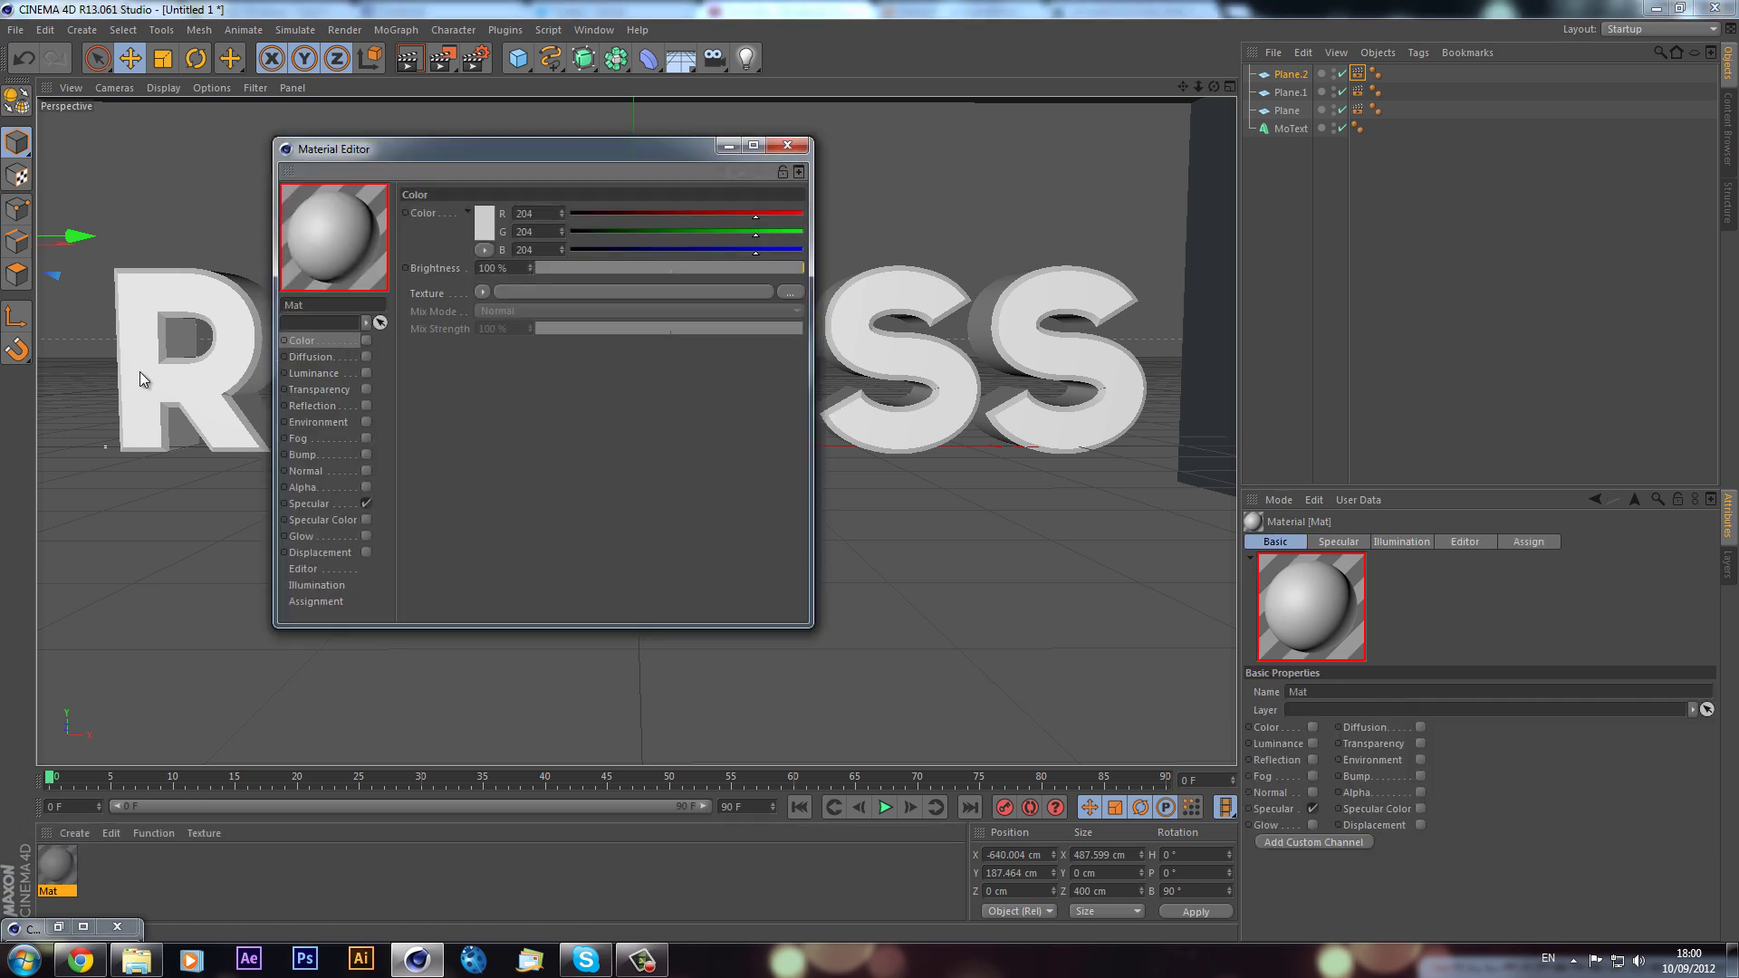
{"action": "left_click", "coordinate": [323, 373]}
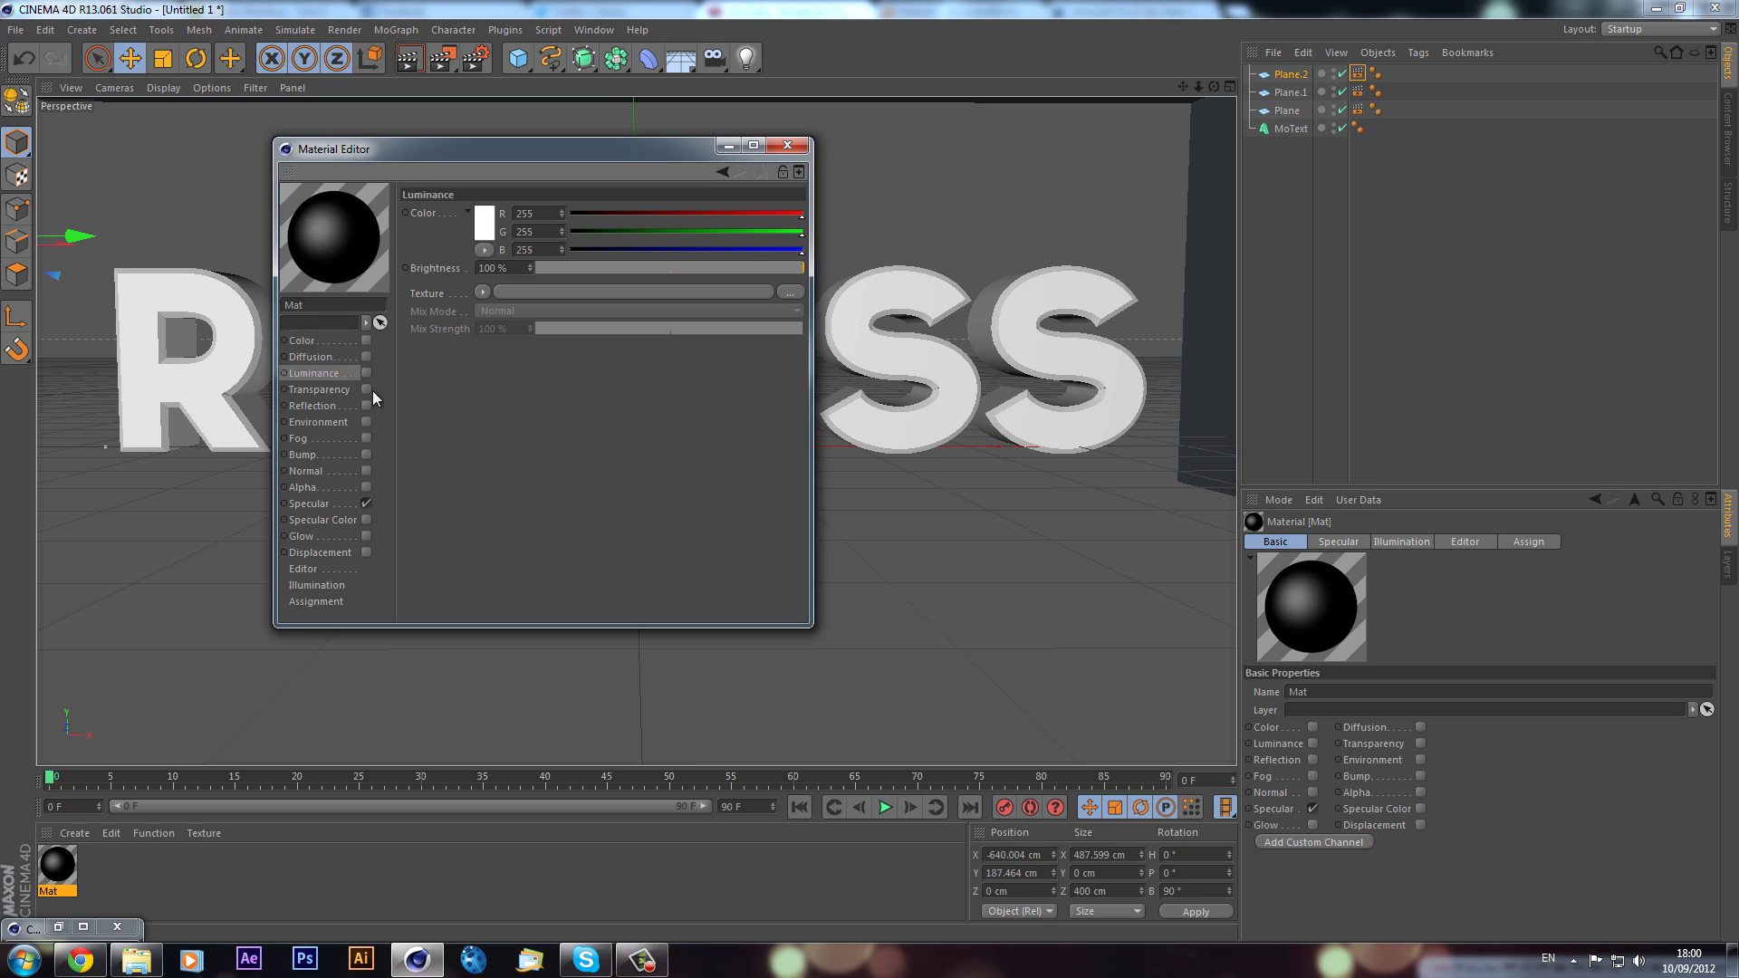
{"action": "left_click", "coordinate": [367, 373]}
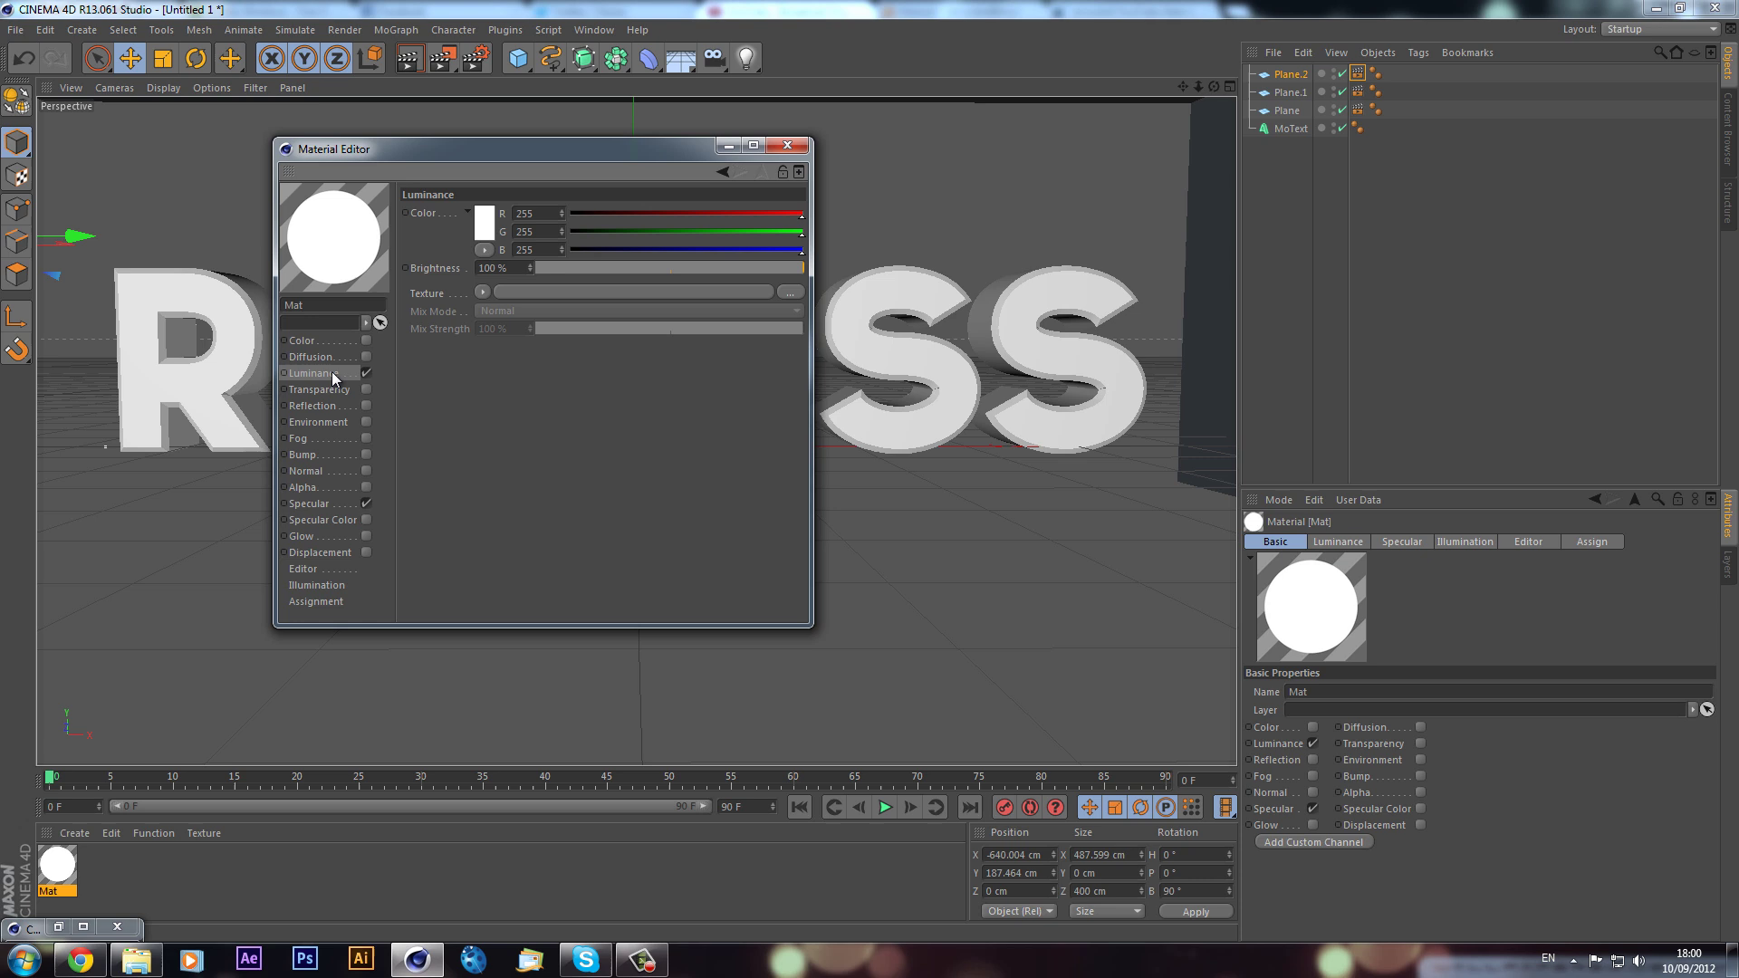
{"action": "left_click", "coordinate": [788, 145]}
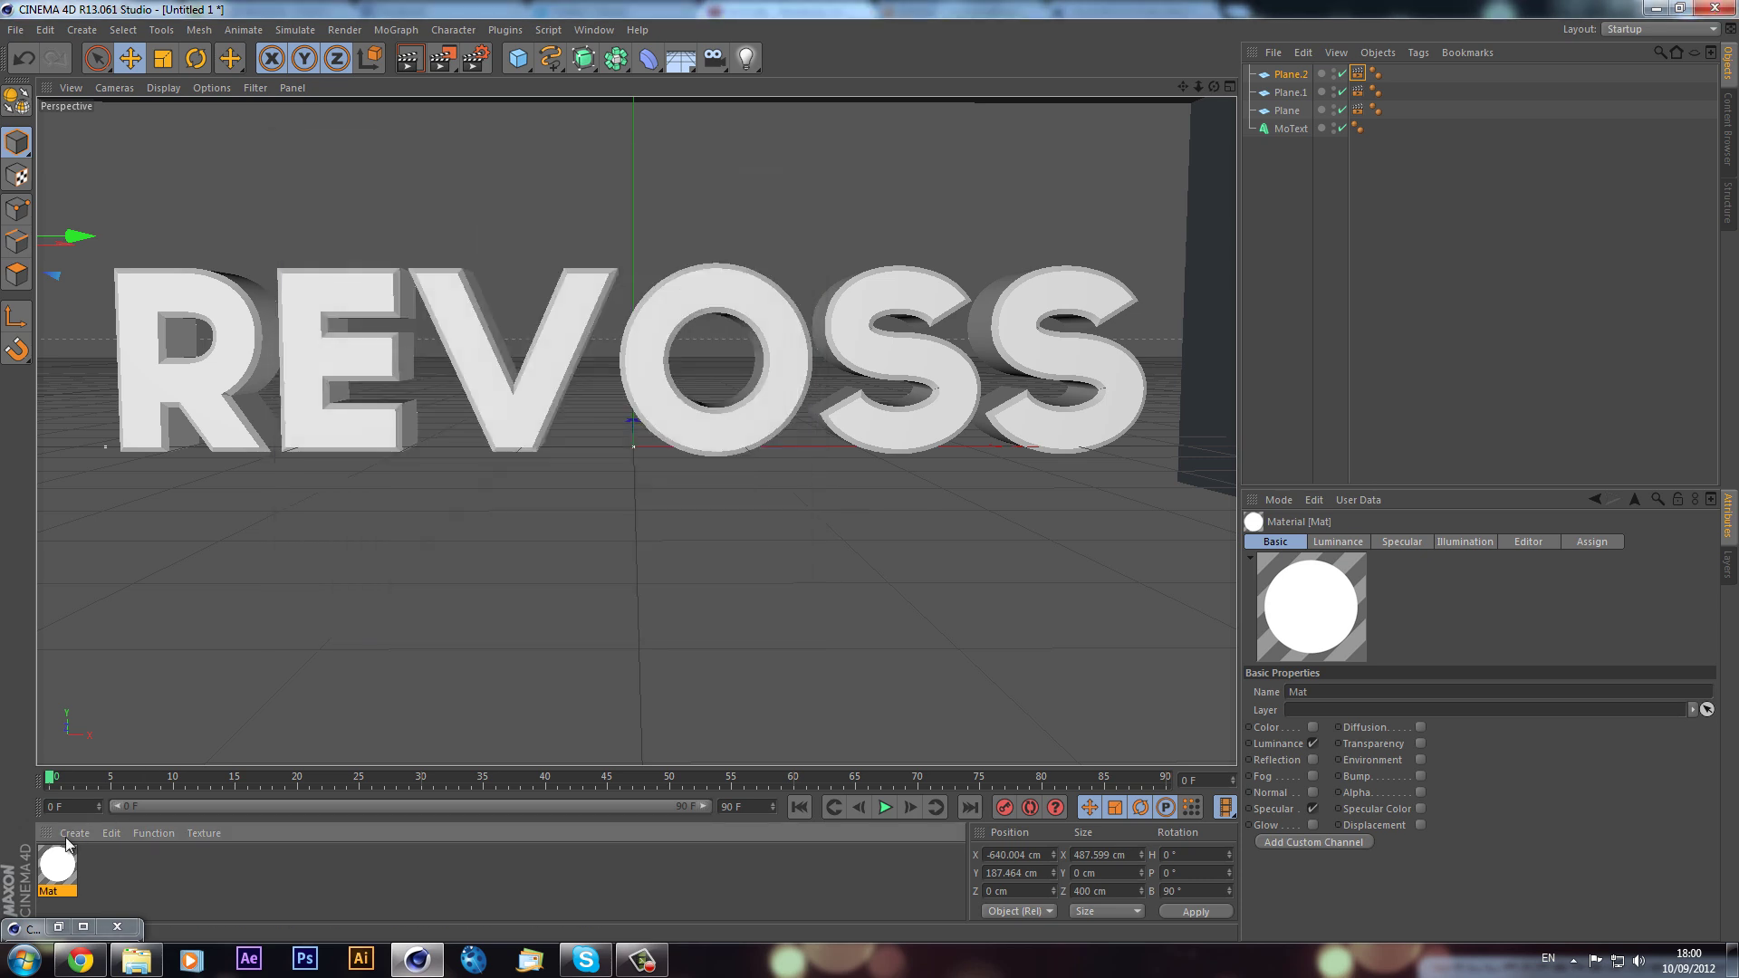
Step: Apply the white luminance material to all three planes and render a preview of the lit text
{"action": "left_click_drag", "start_coordinate": [57, 865], "coordinate": [1394, 111]}
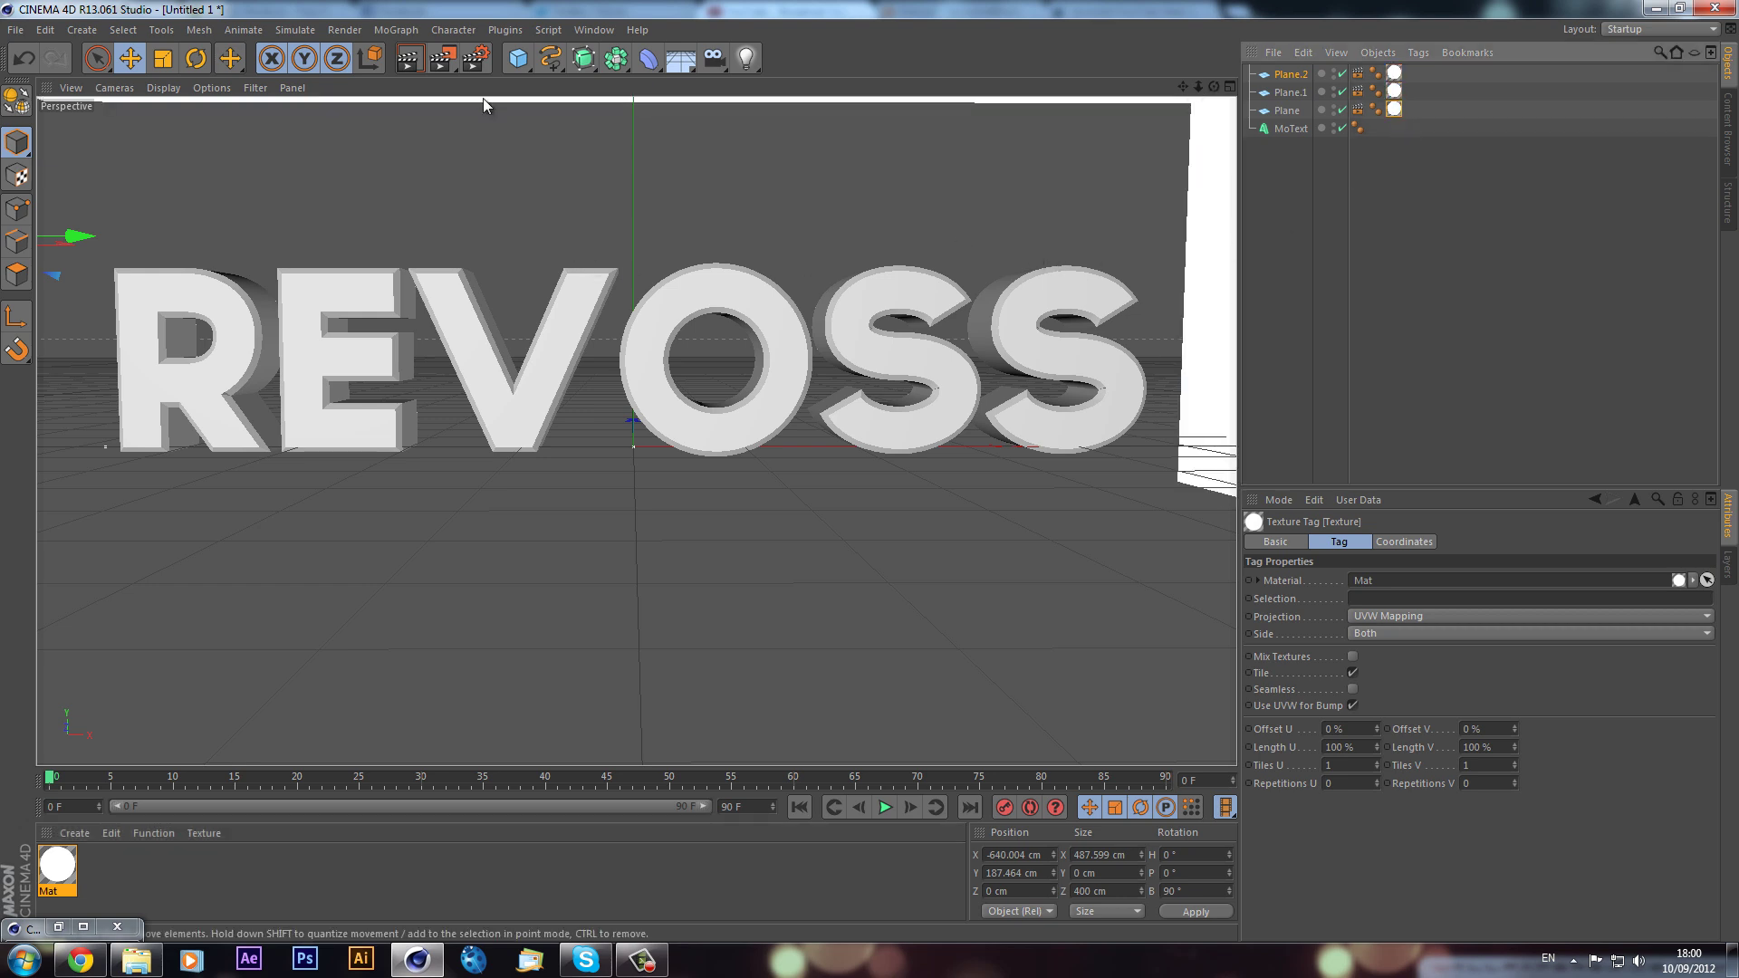
{"action": "left_click", "coordinate": [422, 60]}
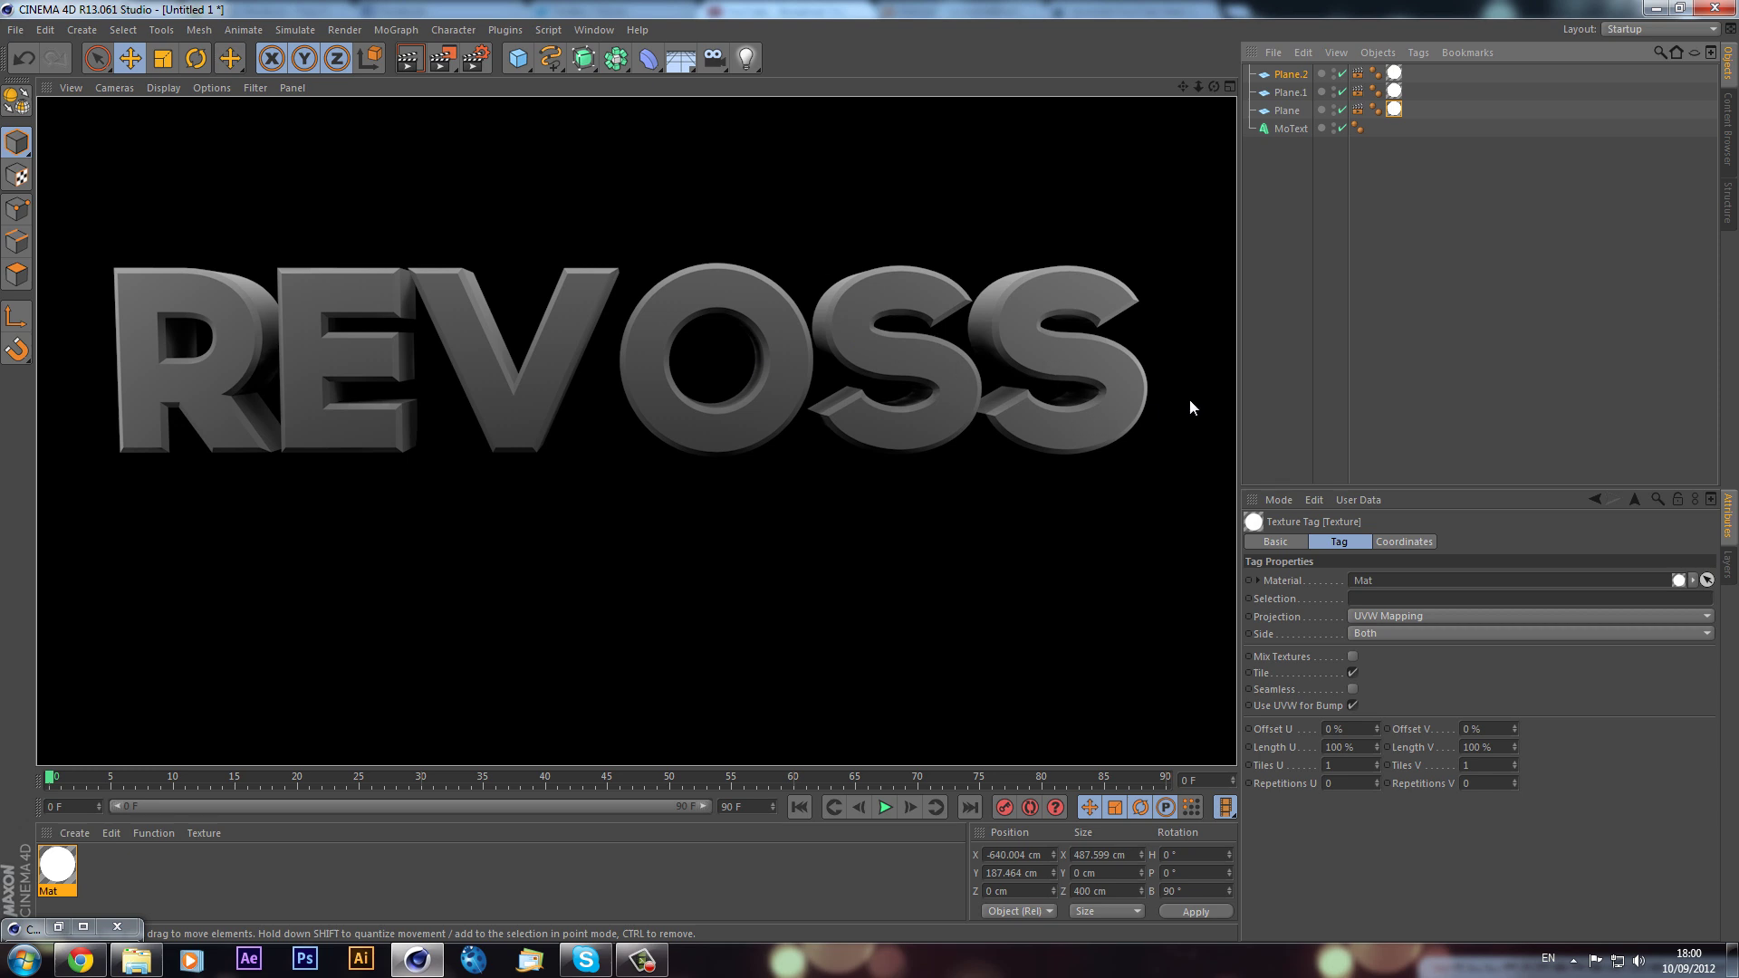
{"action": "left_click", "coordinate": [1381, 215]}
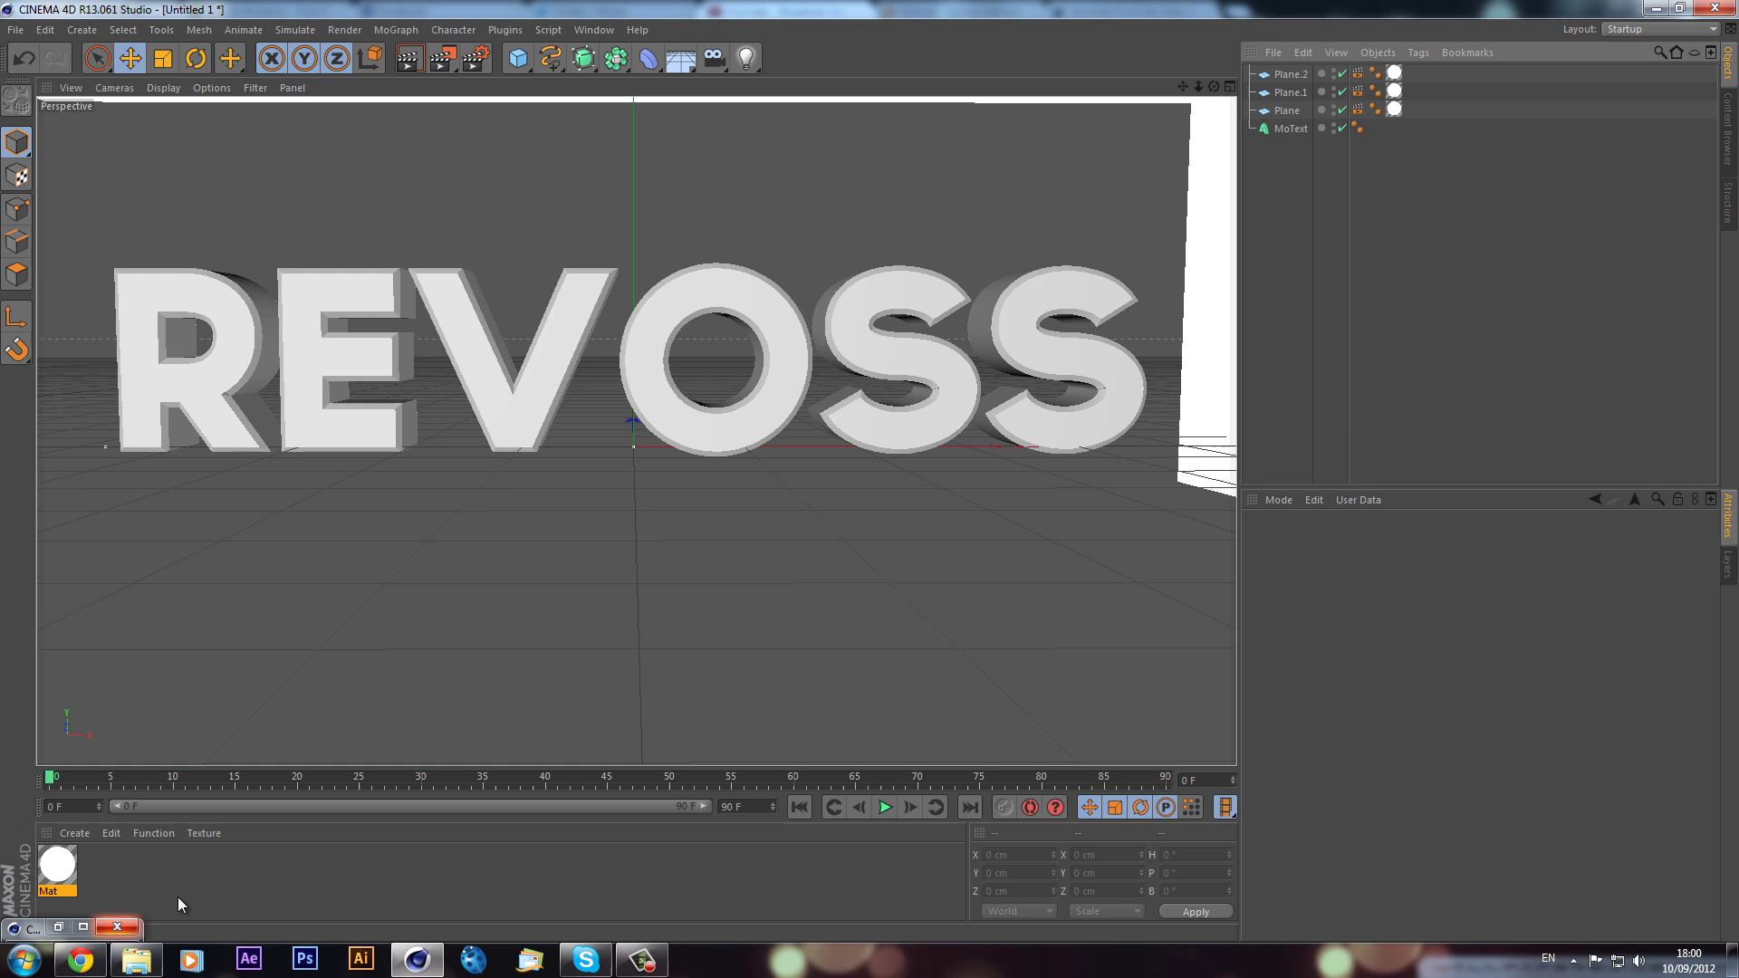
{"action": "left_click", "coordinate": [114, 864]}
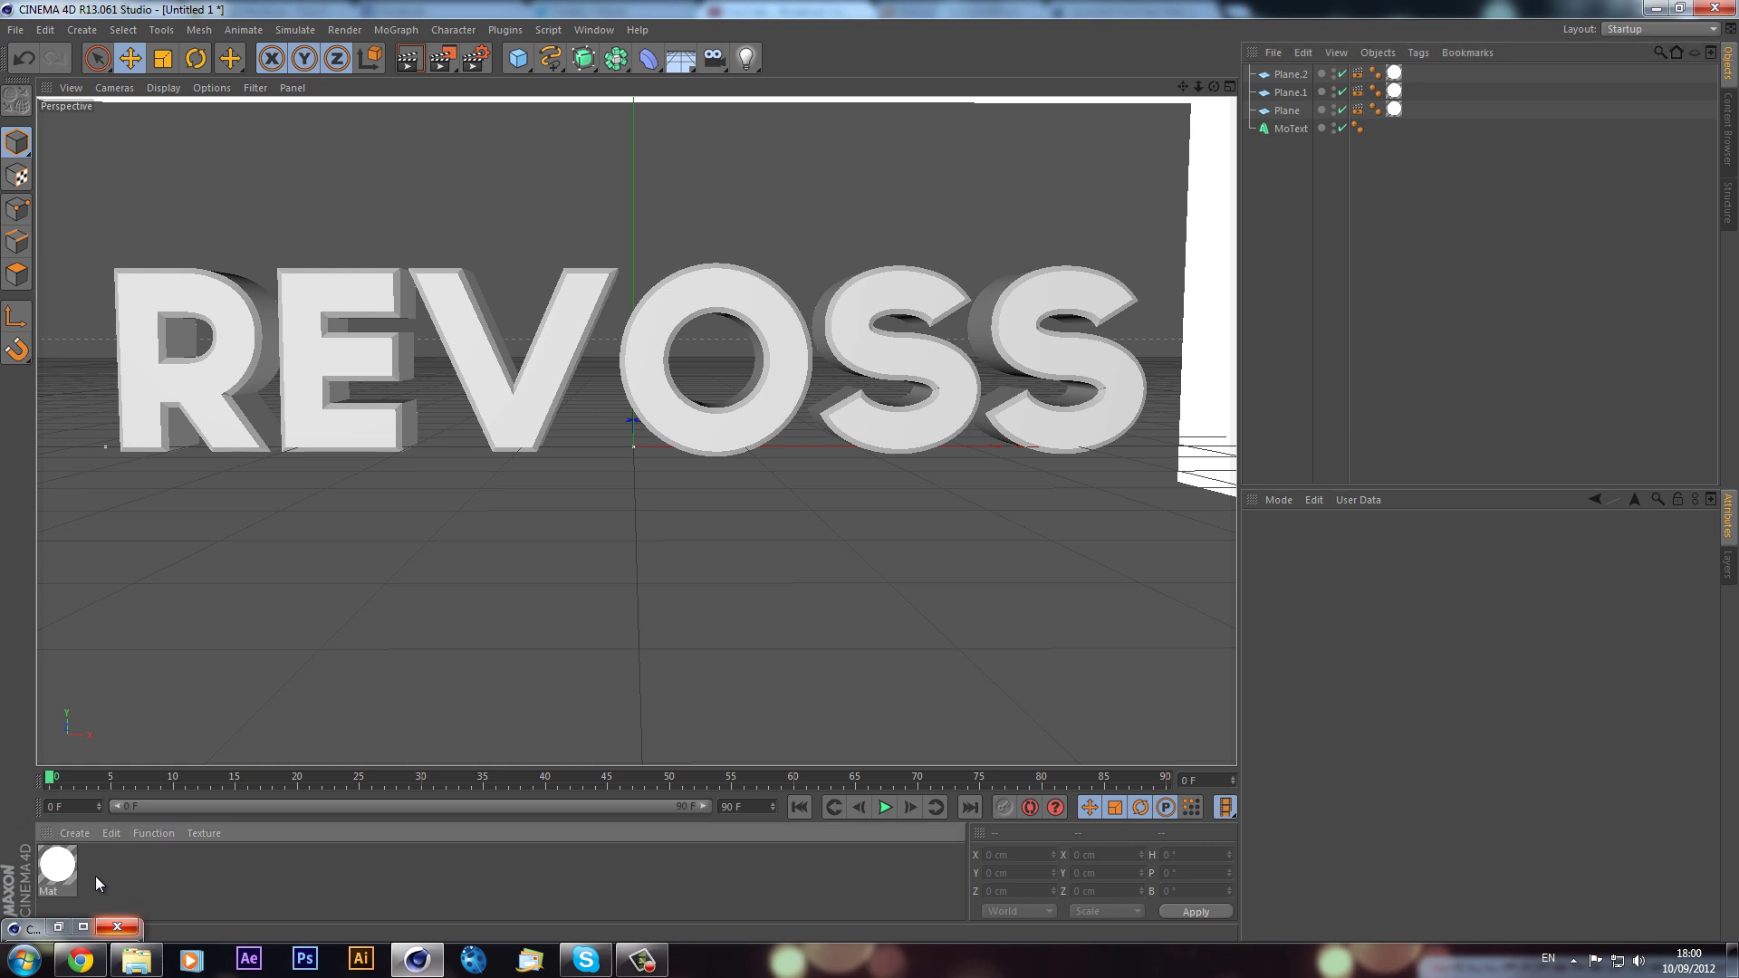
Step: Create a second material and set its Color channel to pure white, RGB 255, 255, 255
{"action": "double_click", "coordinate": [95, 877]}
{"action": "double_click", "coordinate": [56, 866]}
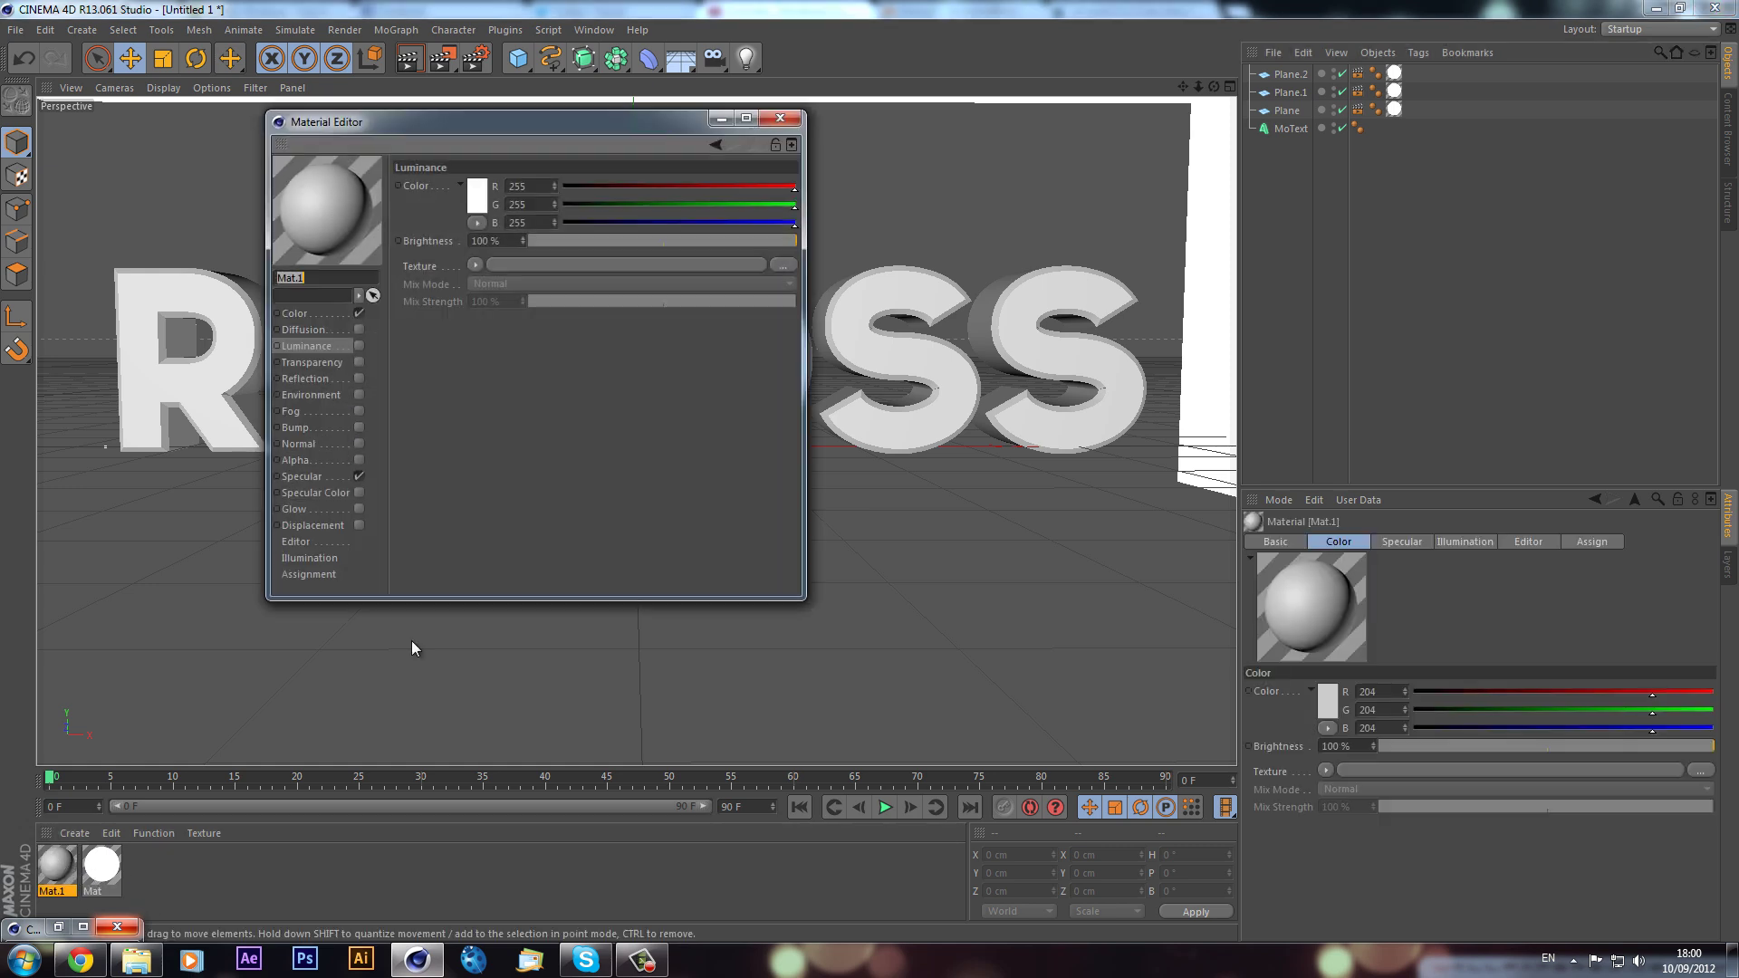
{"action": "left_click", "coordinate": [294, 312]}
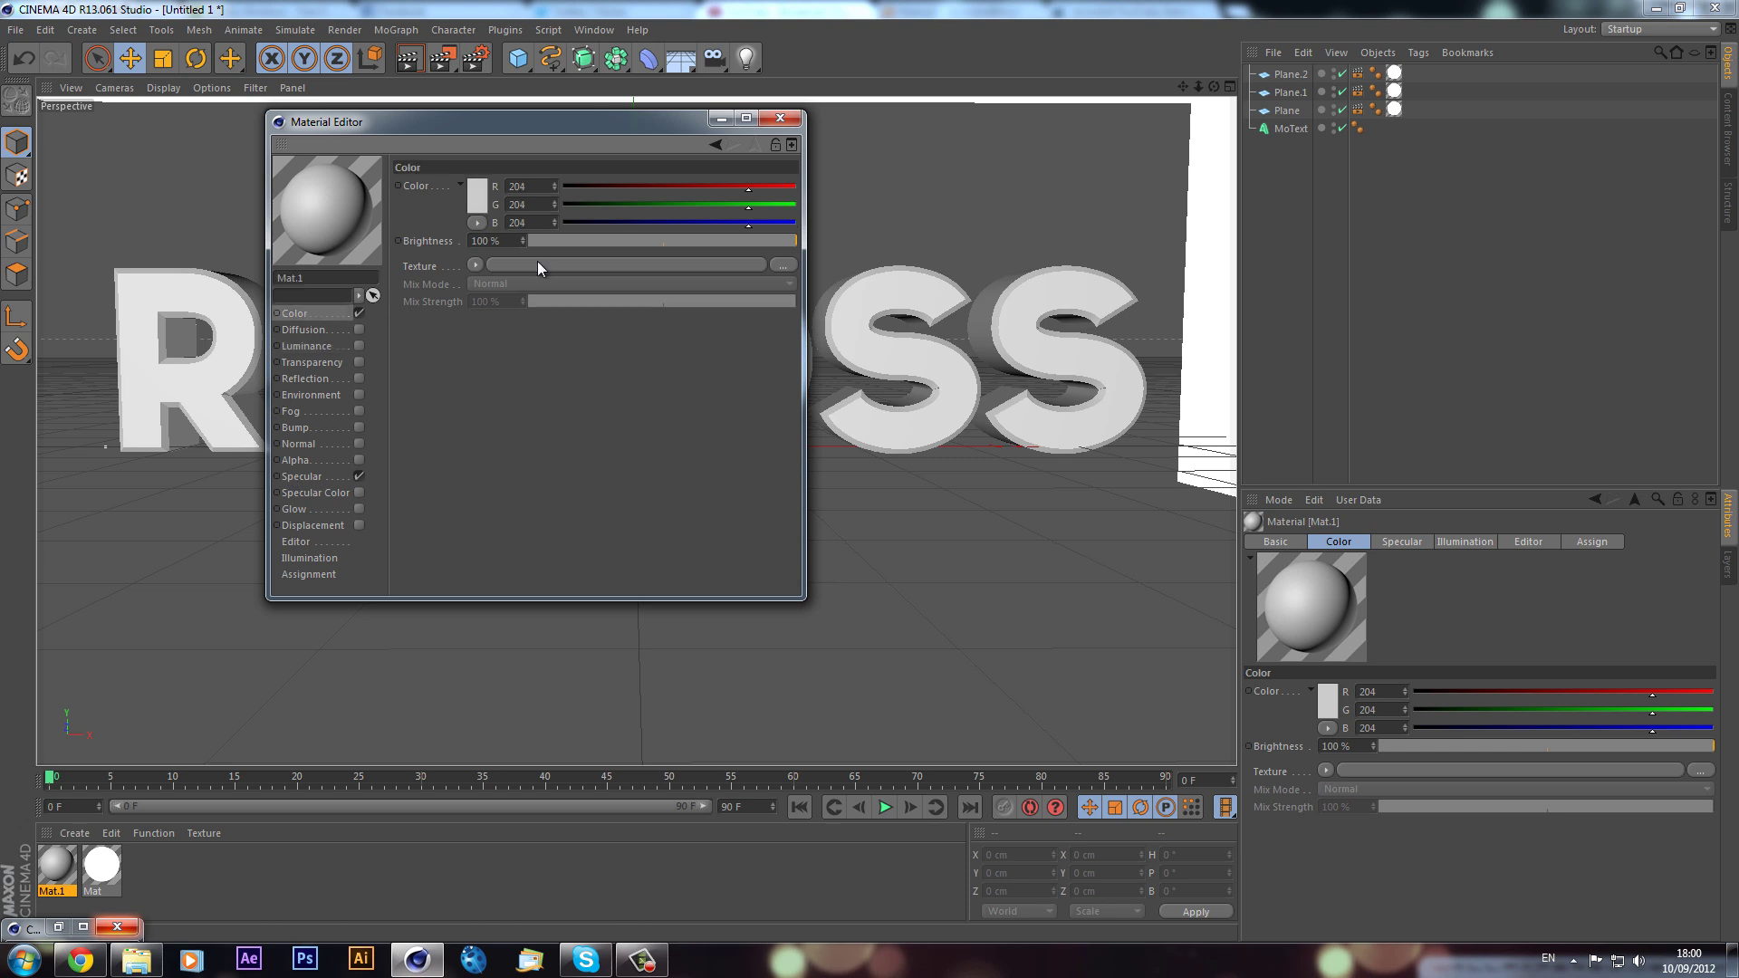
{"action": "left_click_drag", "start_coordinate": [748, 222], "coordinate": [919, 224]}
{"action": "left_click_drag", "start_coordinate": [747, 188], "coordinate": [923, 181]}
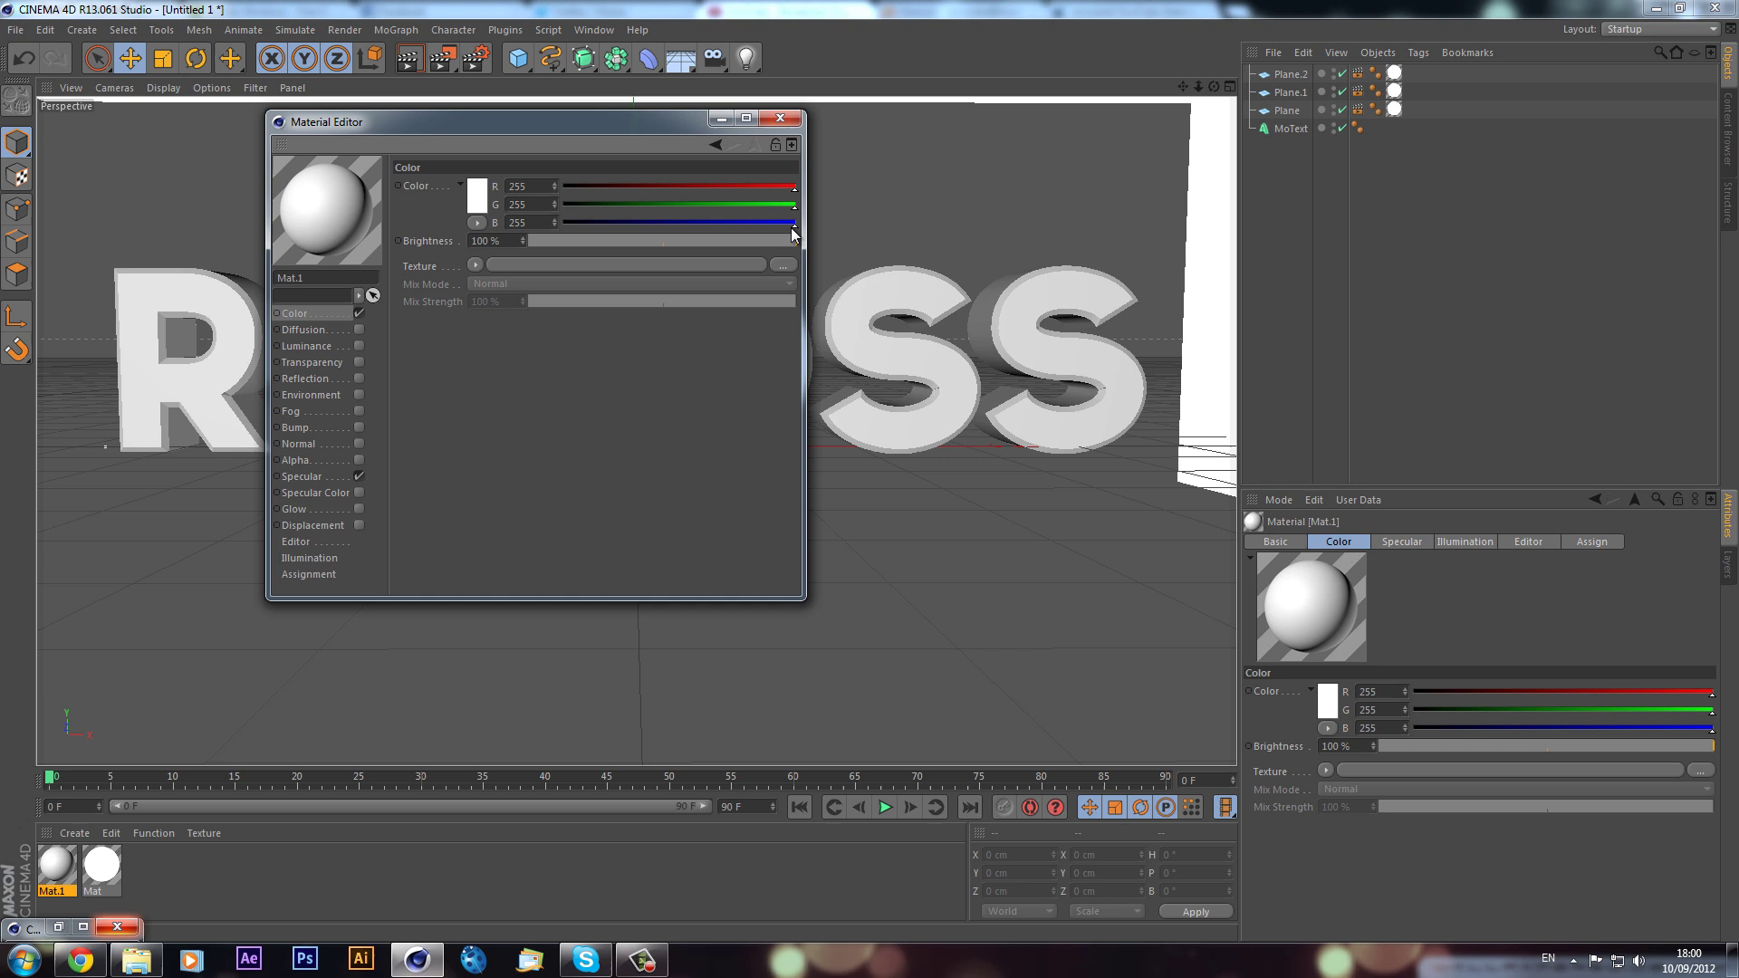
Step: Enable Reflection on the new material with a Fresnel texture at 100% mix strength
{"action": "left_click", "coordinate": [314, 377]}
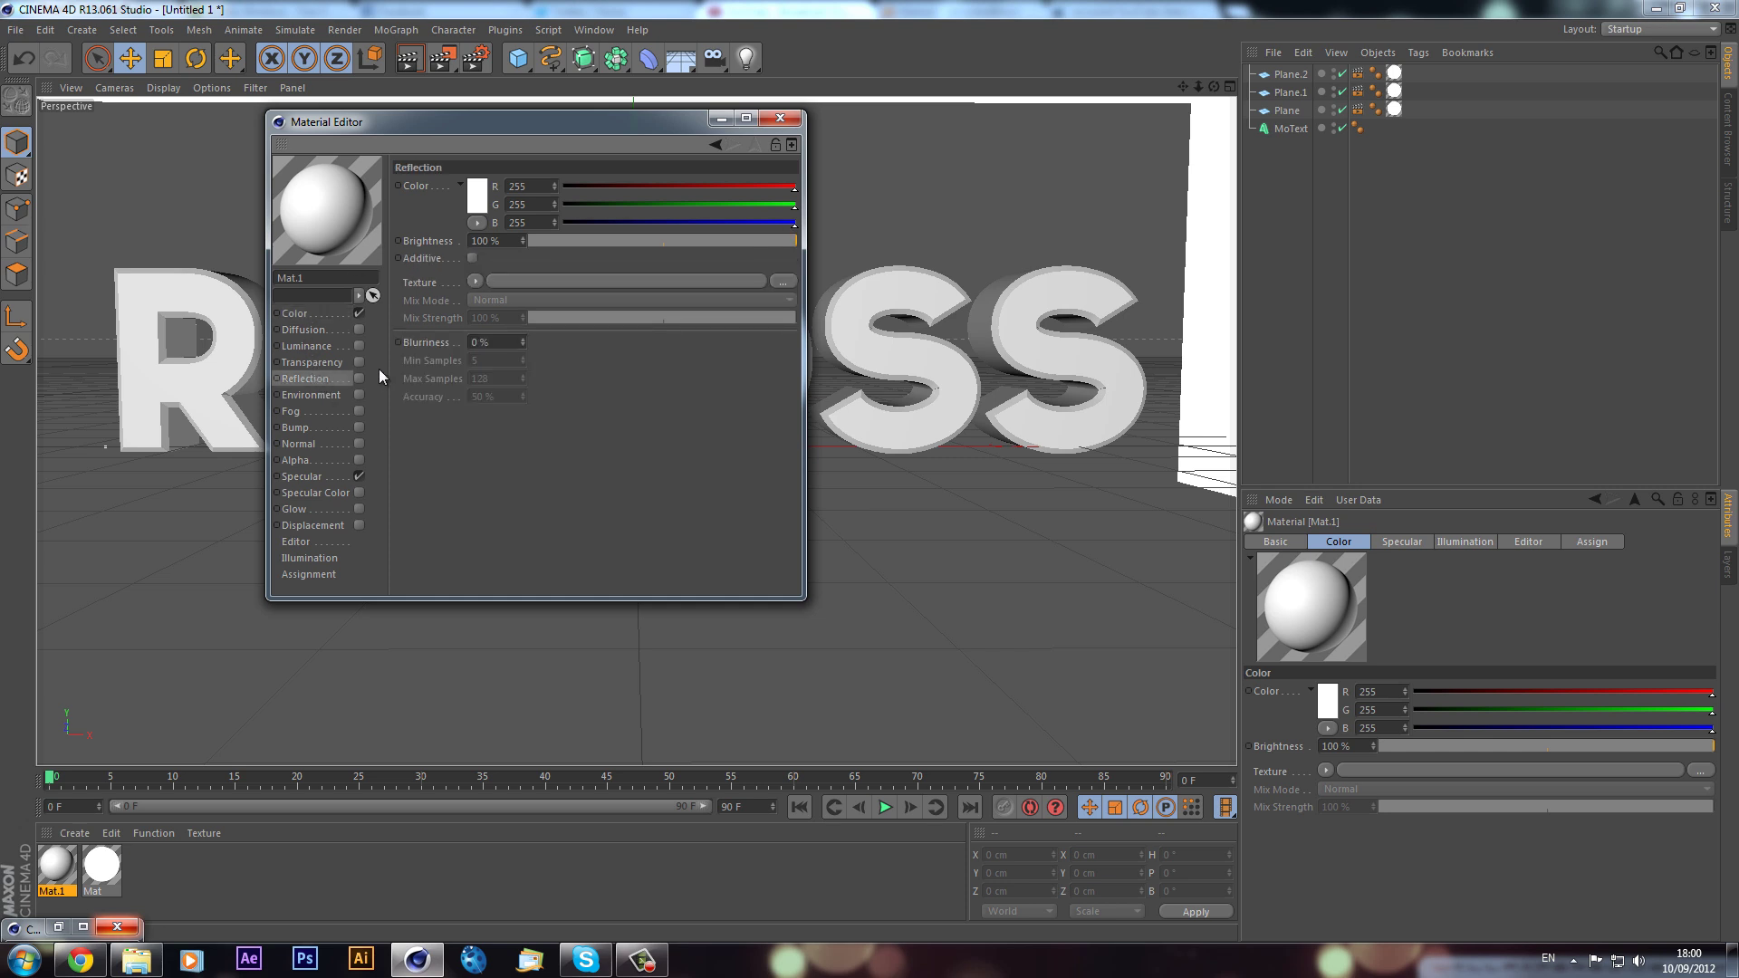
{"action": "left_click", "coordinate": [359, 378]}
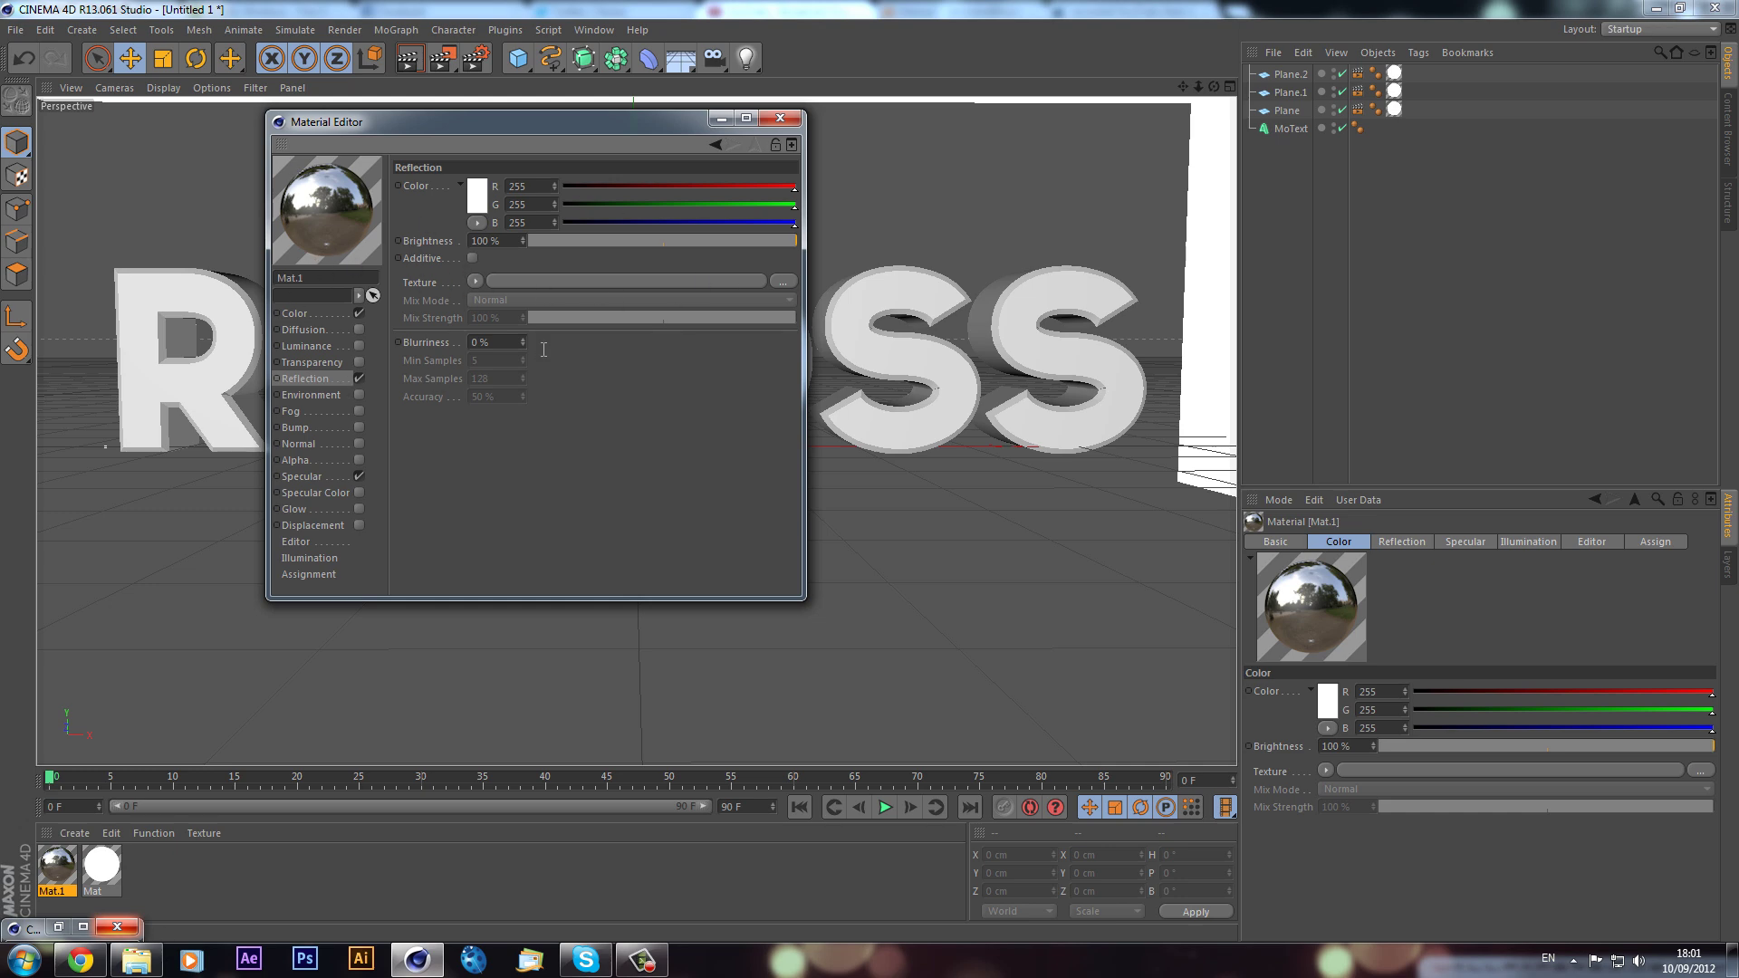
{"action": "left_click", "coordinate": [476, 281]}
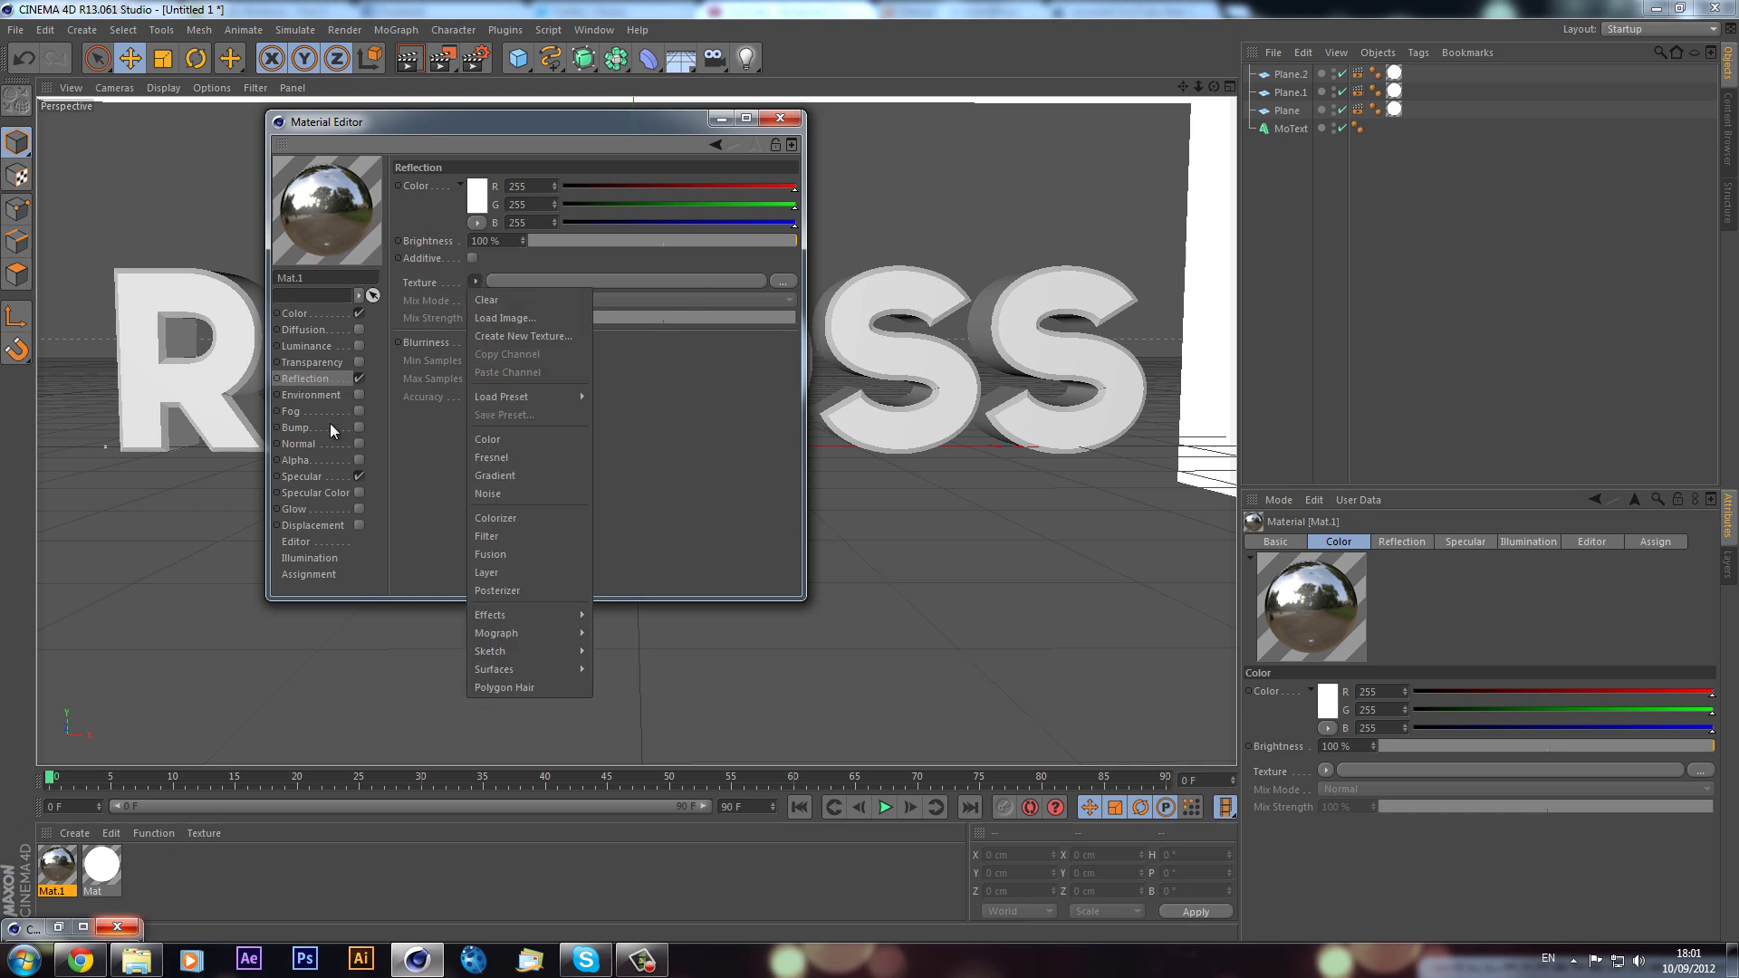
{"action": "left_click", "coordinate": [545, 455]}
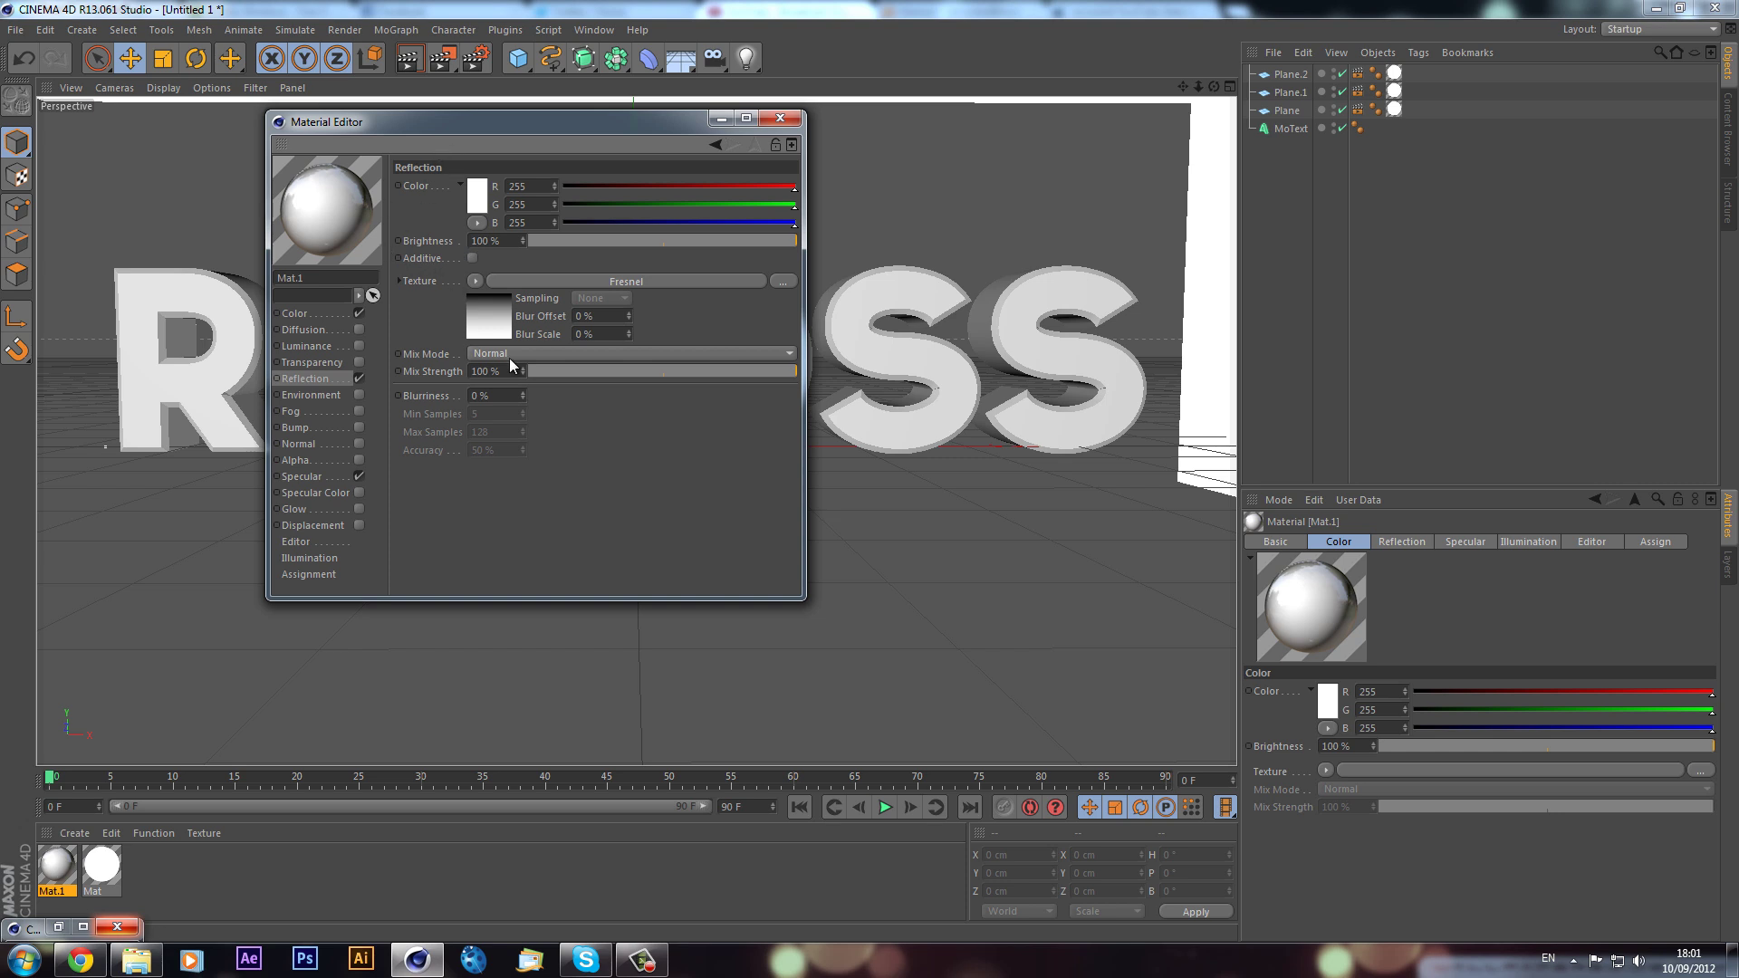
{"action": "left_click_drag", "start_coordinate": [691, 373], "coordinate": [1008, 446]}
{"action": "left_click", "coordinate": [783, 120]}
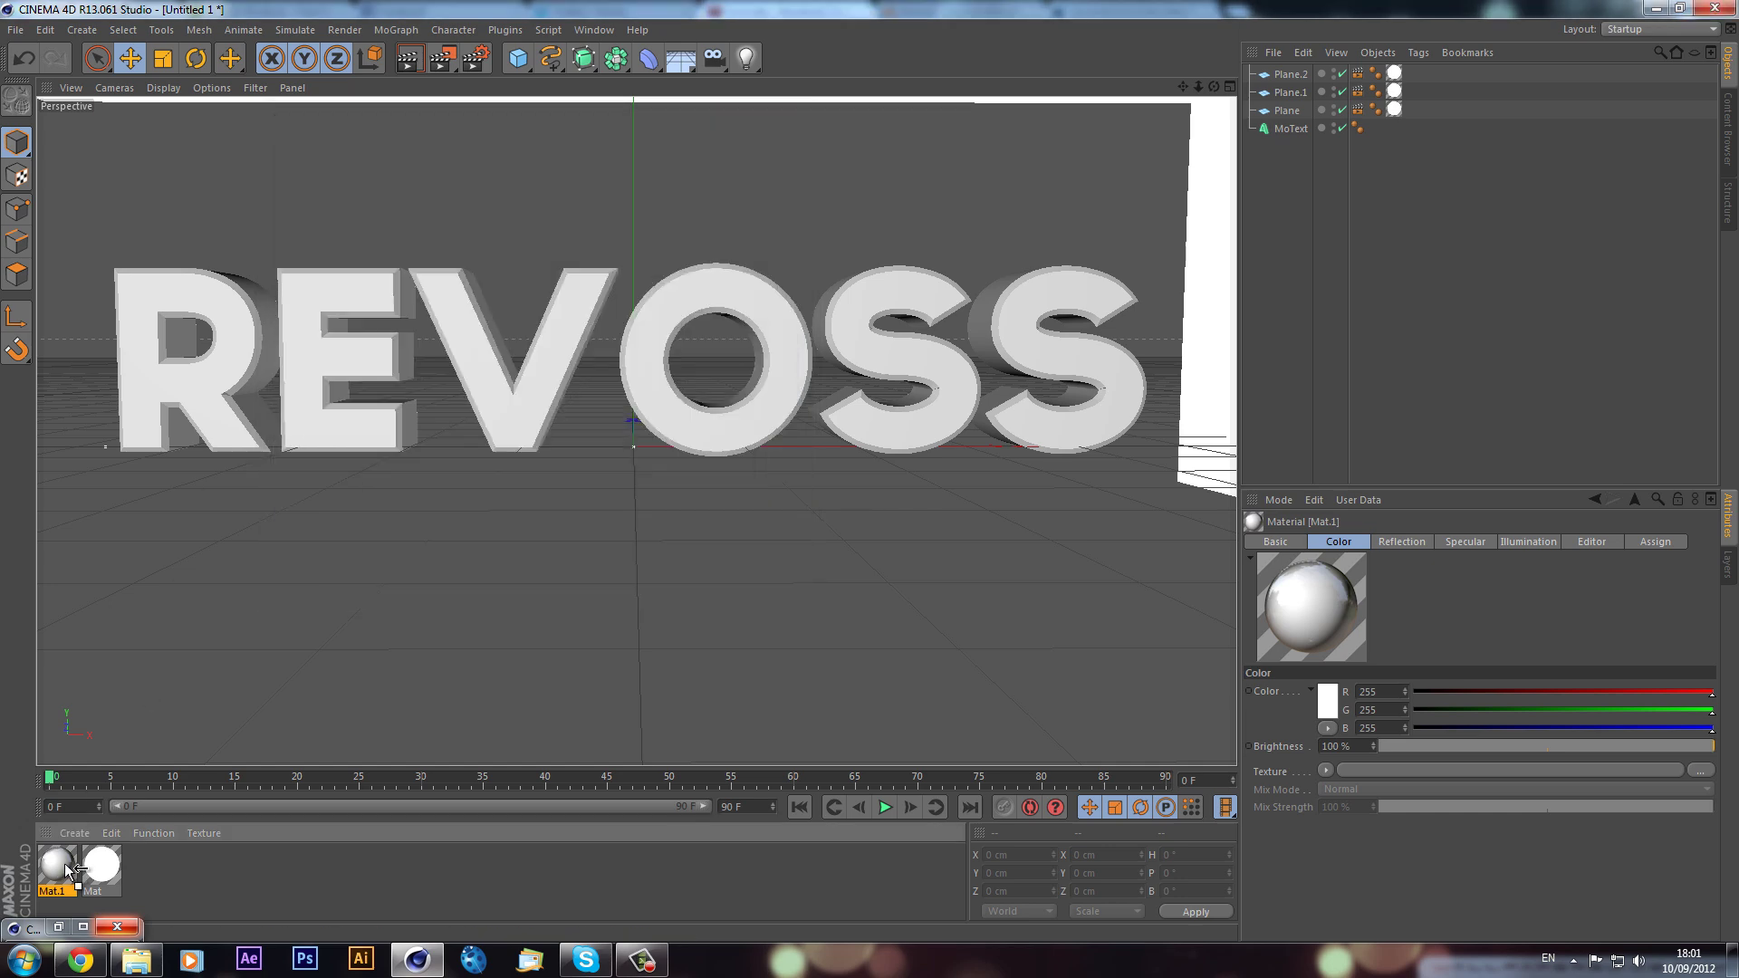
Step: Apply the reflective white material to the MoText object and render a preview of the view
{"action": "left_click_drag", "start_coordinate": [1321, 134], "coordinate": [1292, 130]}
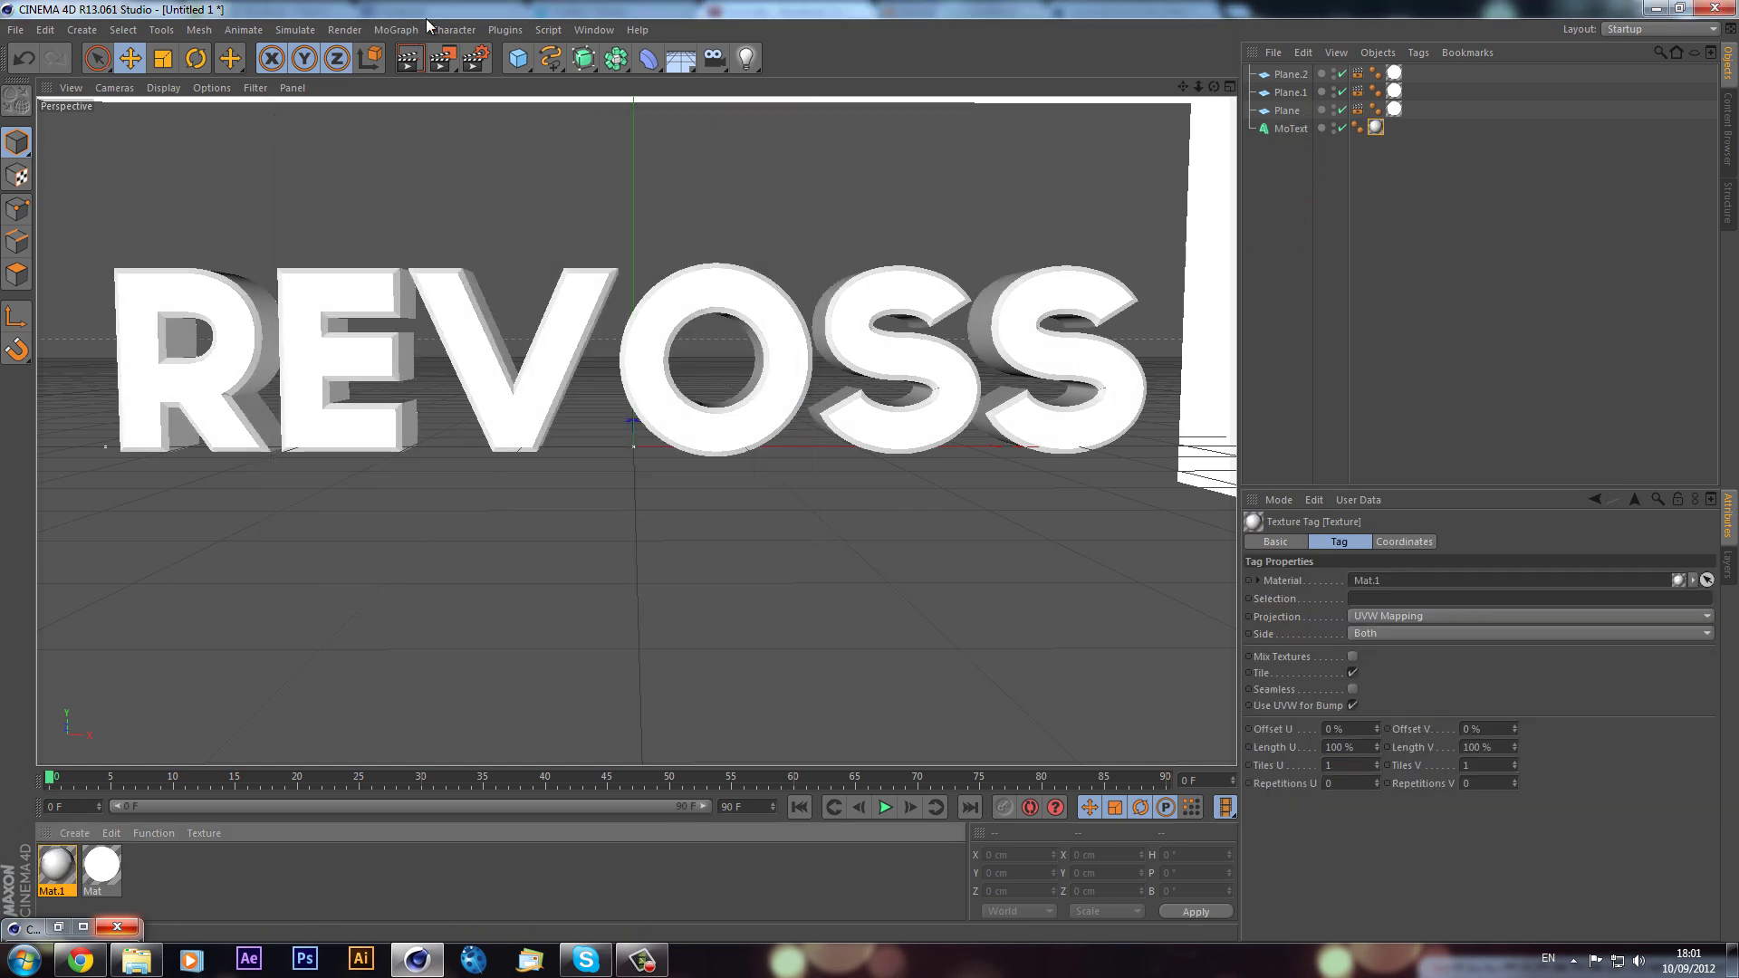
{"action": "left_click", "coordinate": [409, 60]}
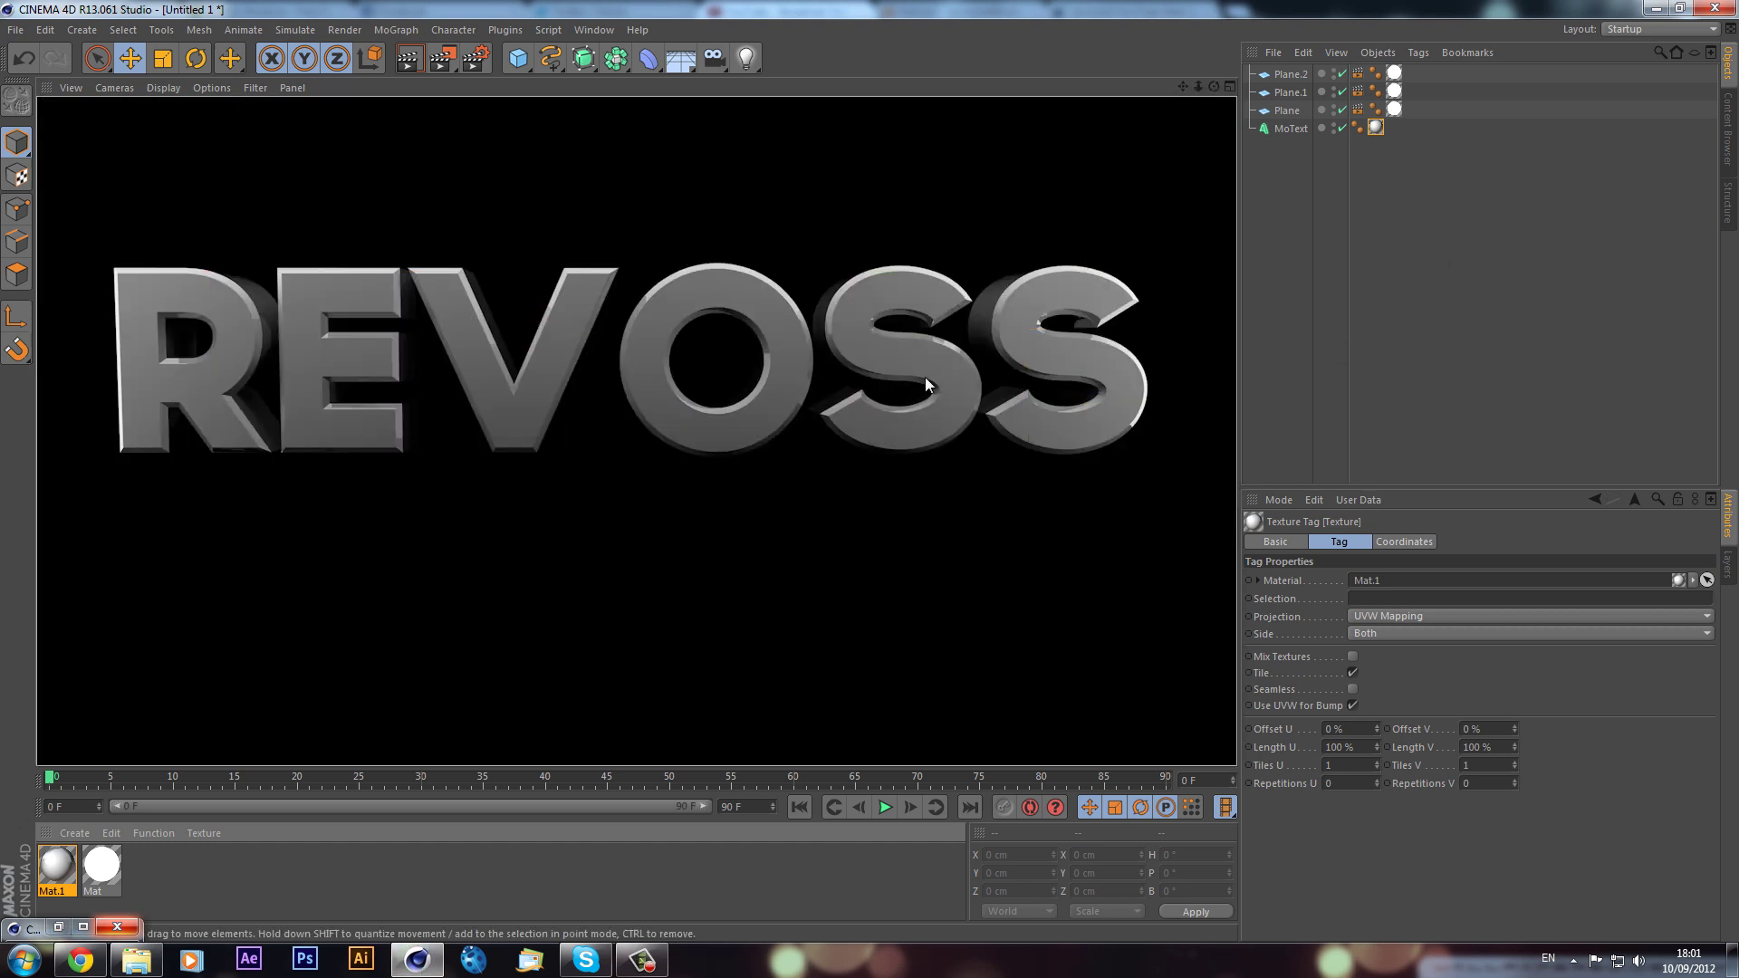
Step: Try pure red as the text material's Reflection color, and set it back to near white
{"action": "double_click", "coordinate": [56, 865]}
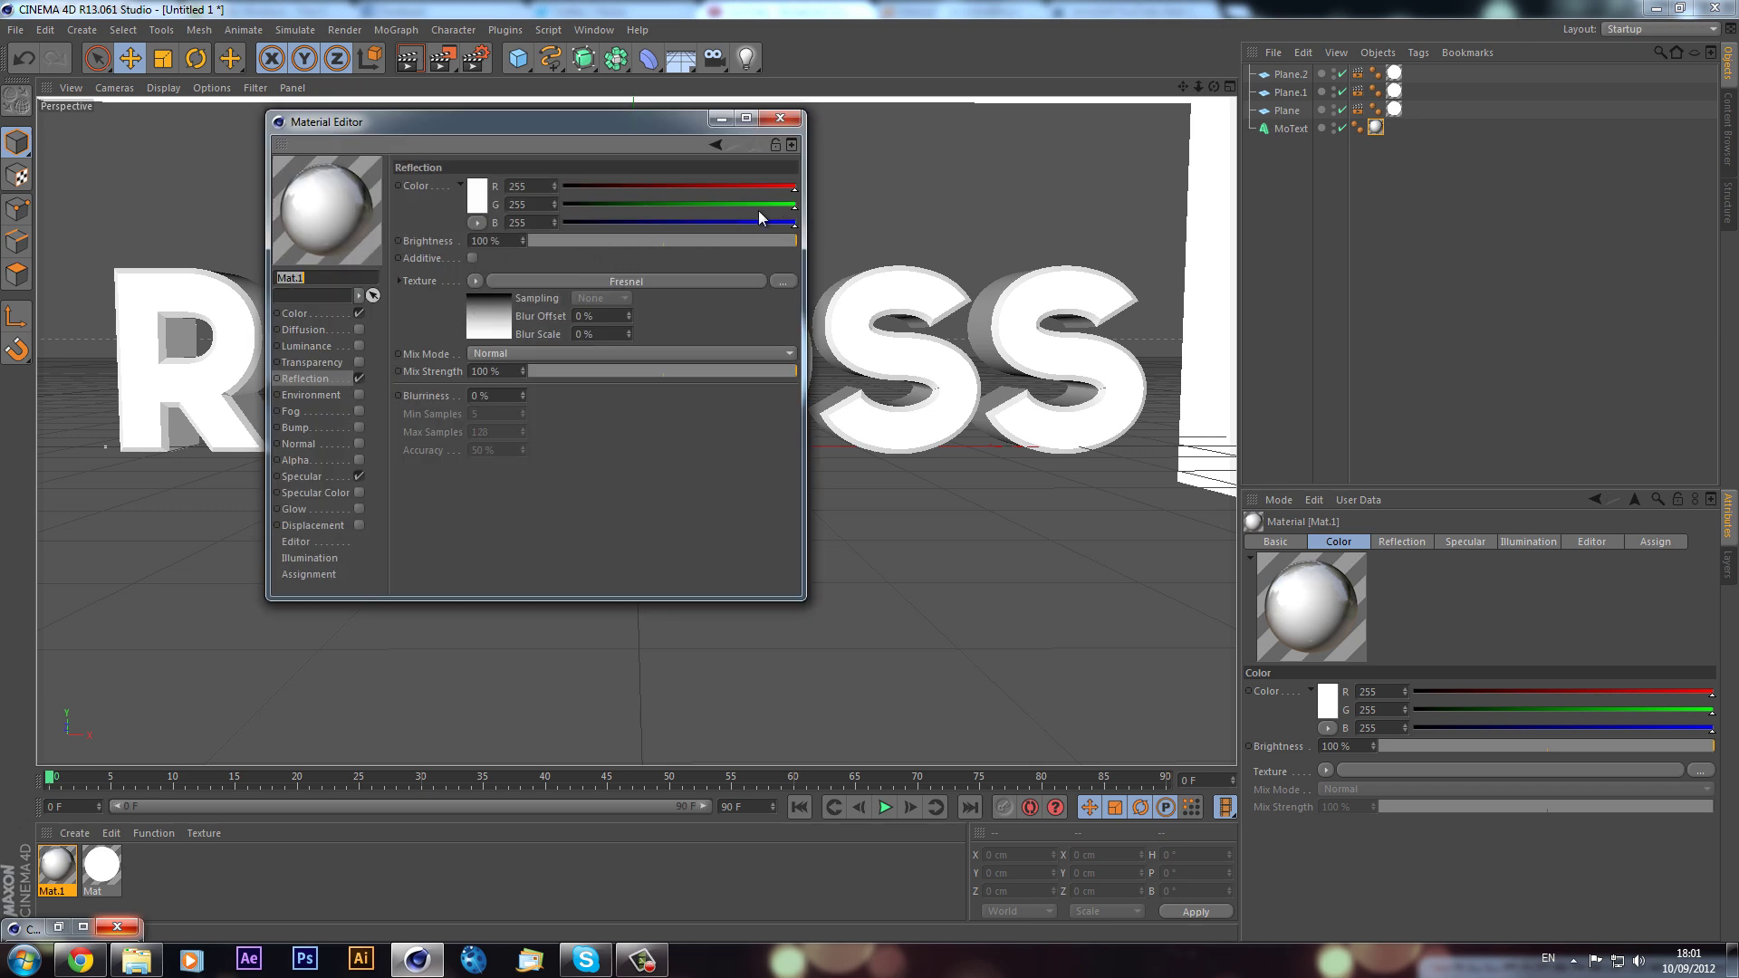
{"action": "left_click", "coordinate": [477, 197]}
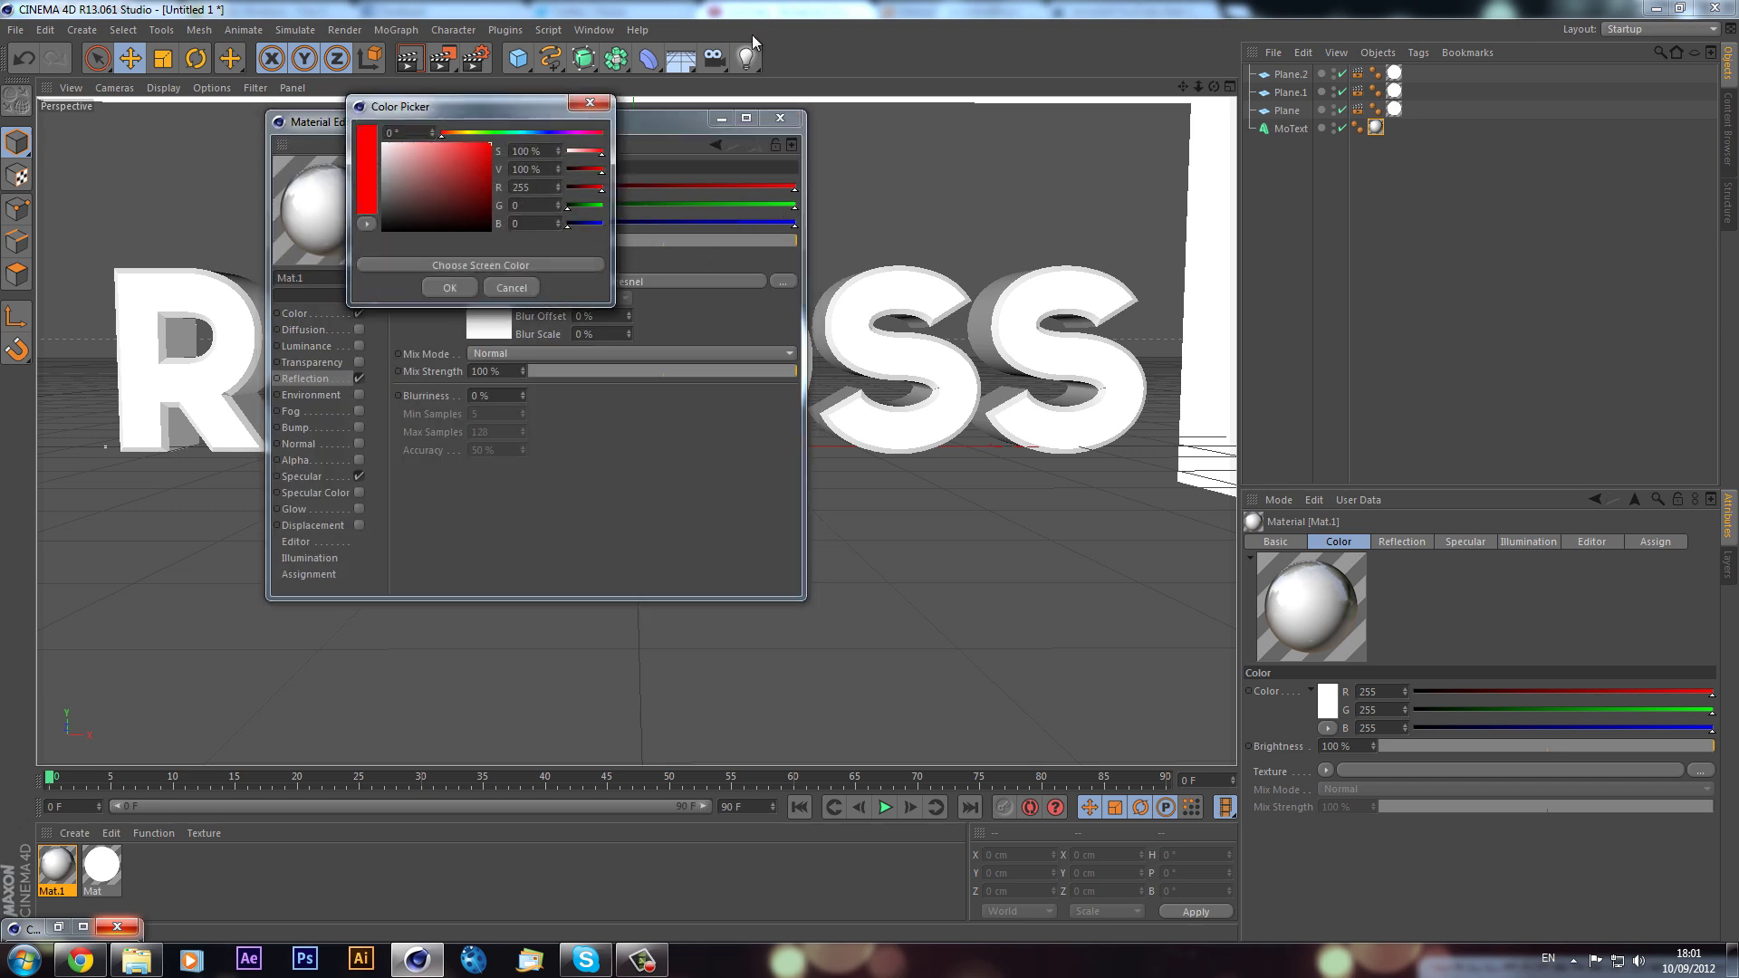
{"action": "left_click", "coordinate": [475, 286]}
{"action": "left_click", "coordinate": [780, 118]}
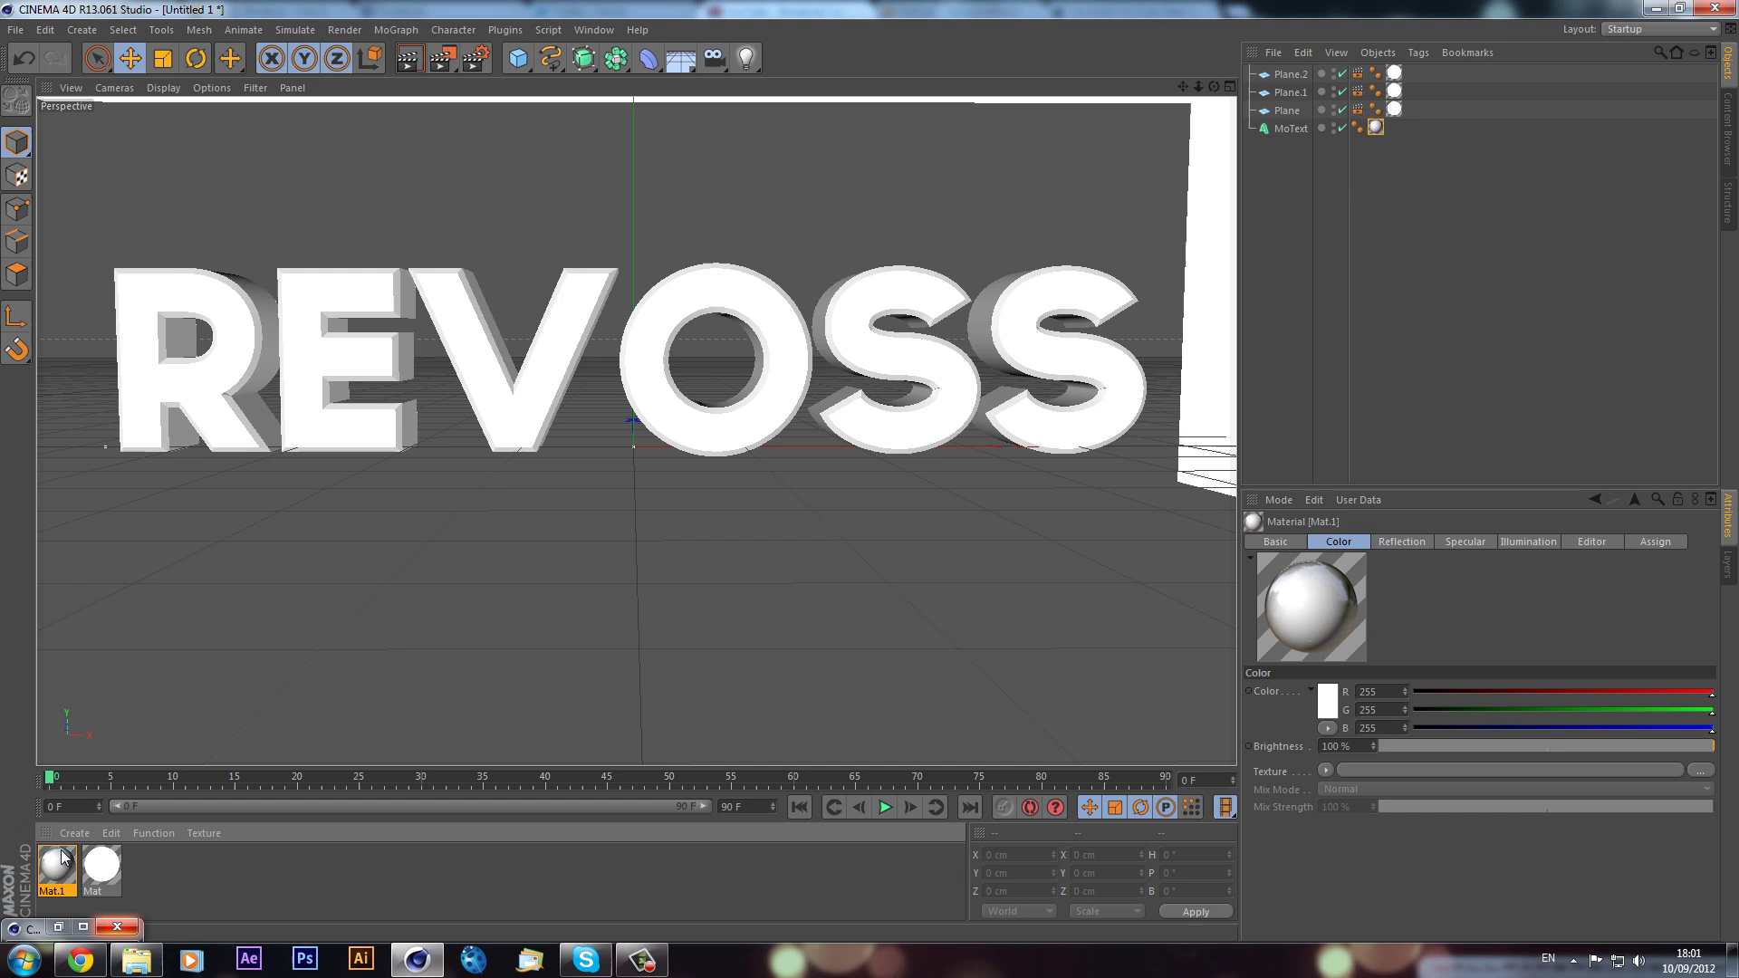
{"action": "left_click", "coordinate": [163, 861]}
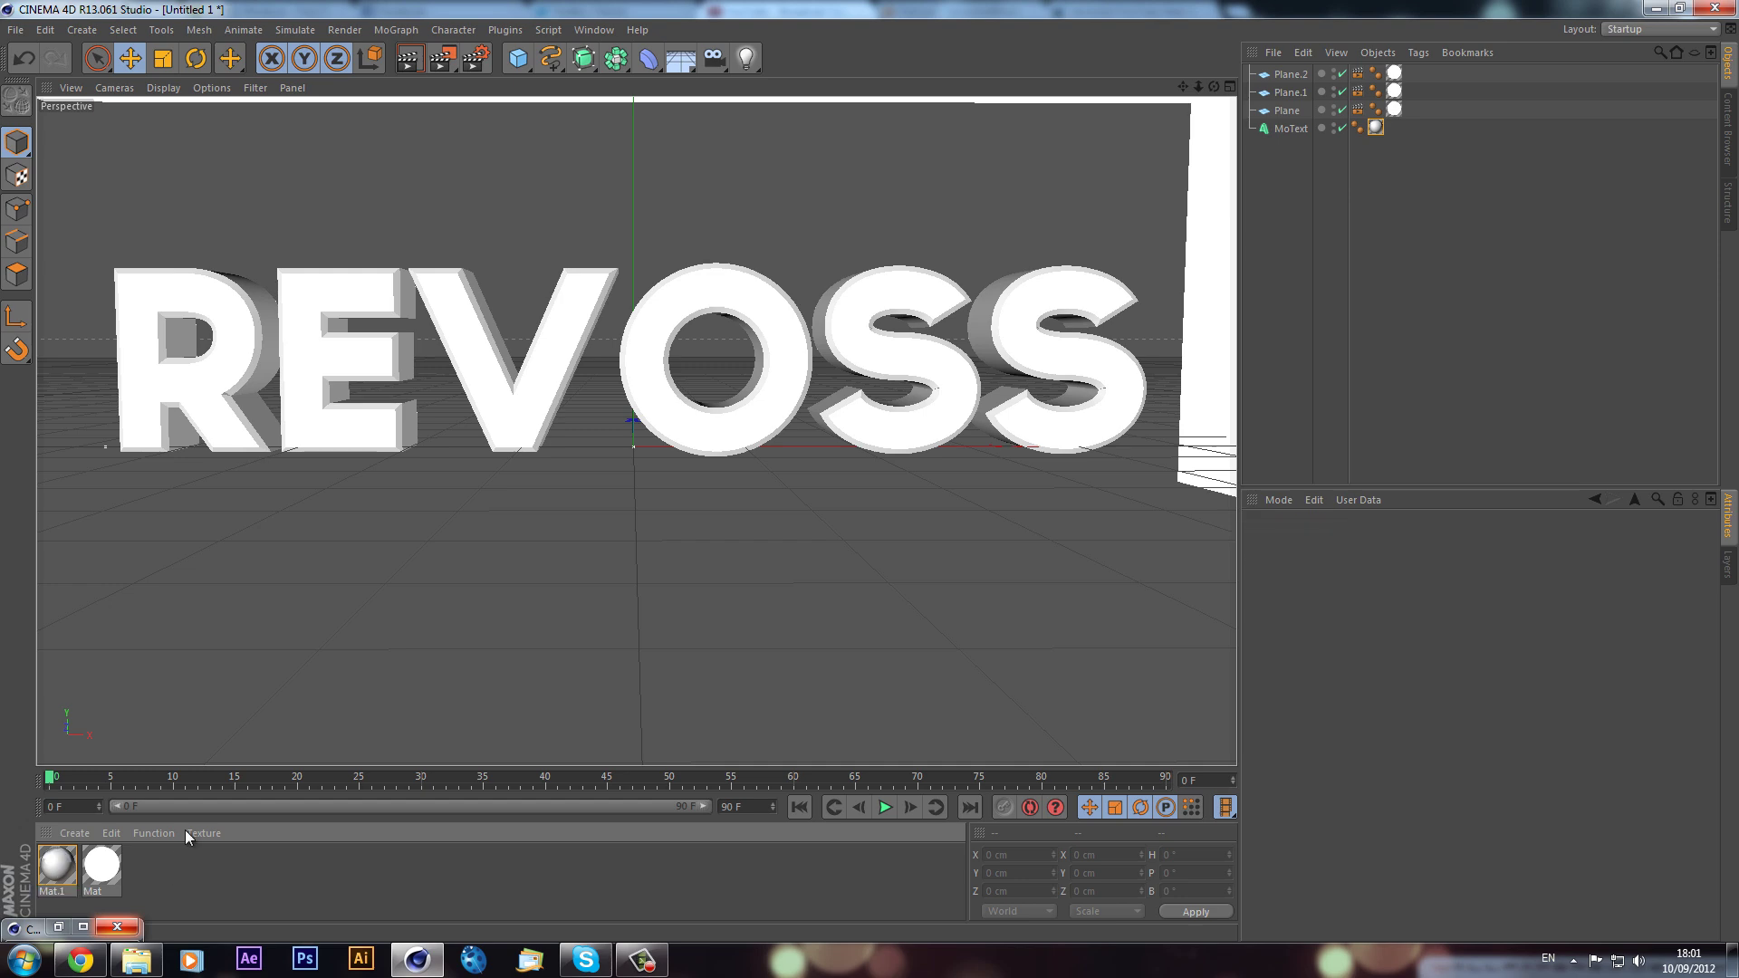
{"action": "double_click", "coordinate": [50, 863]}
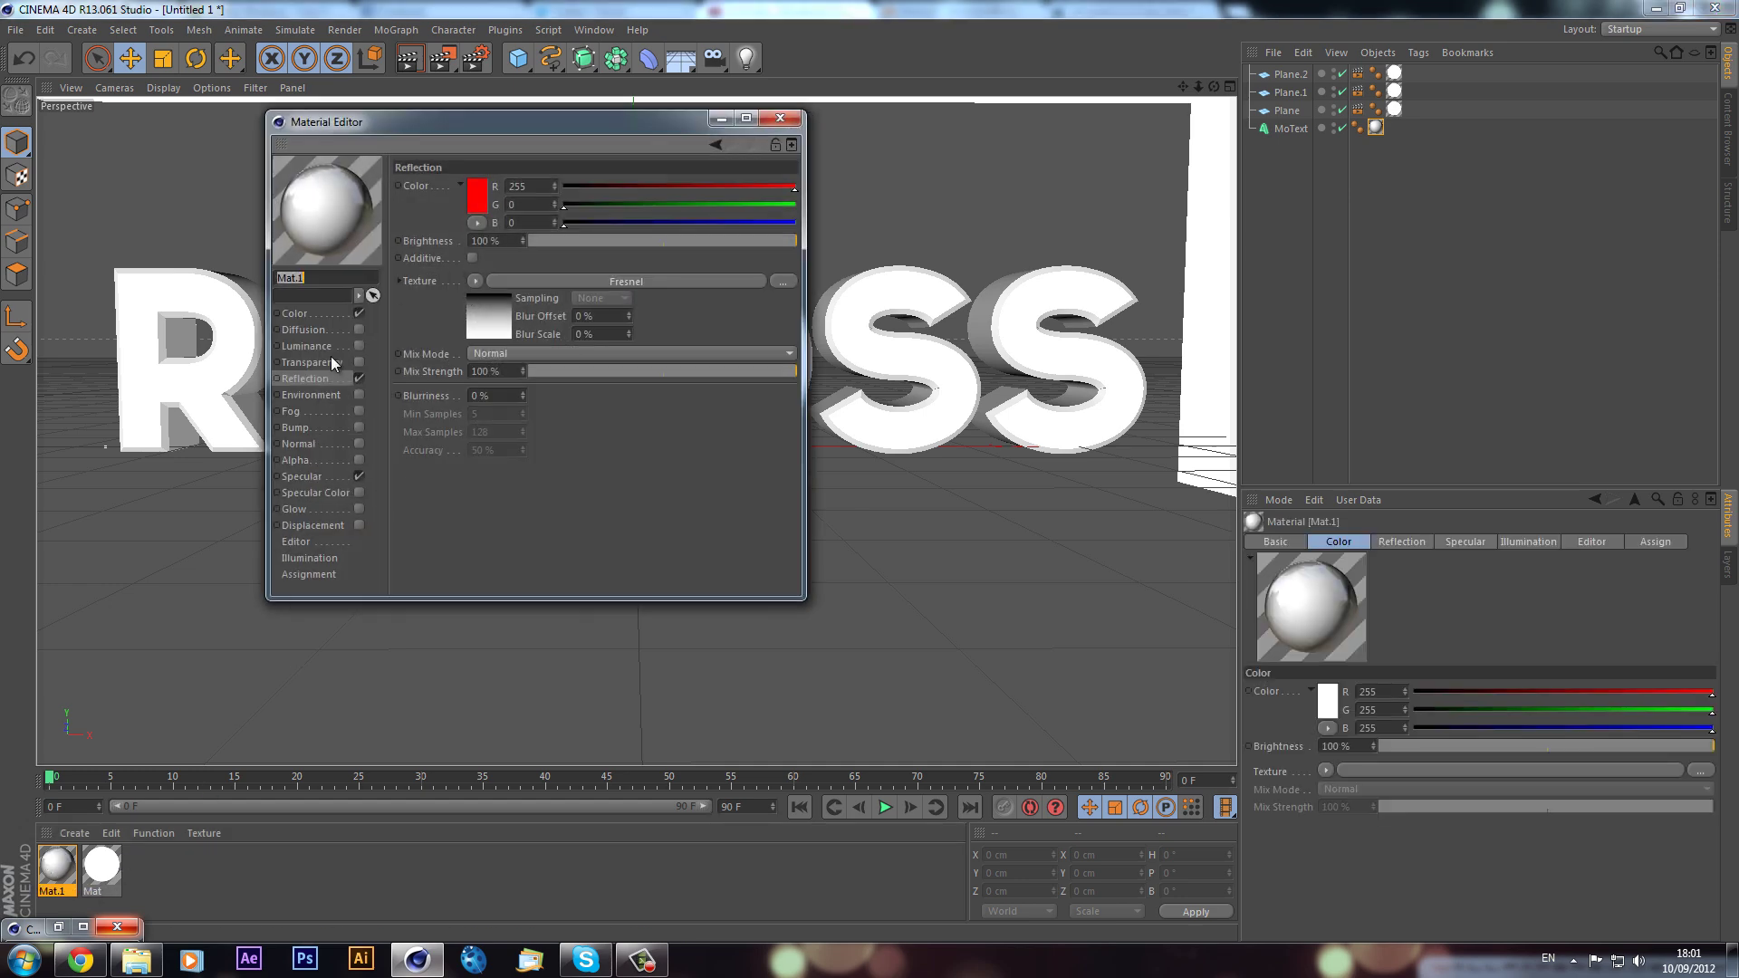
{"action": "left_click", "coordinate": [473, 209]}
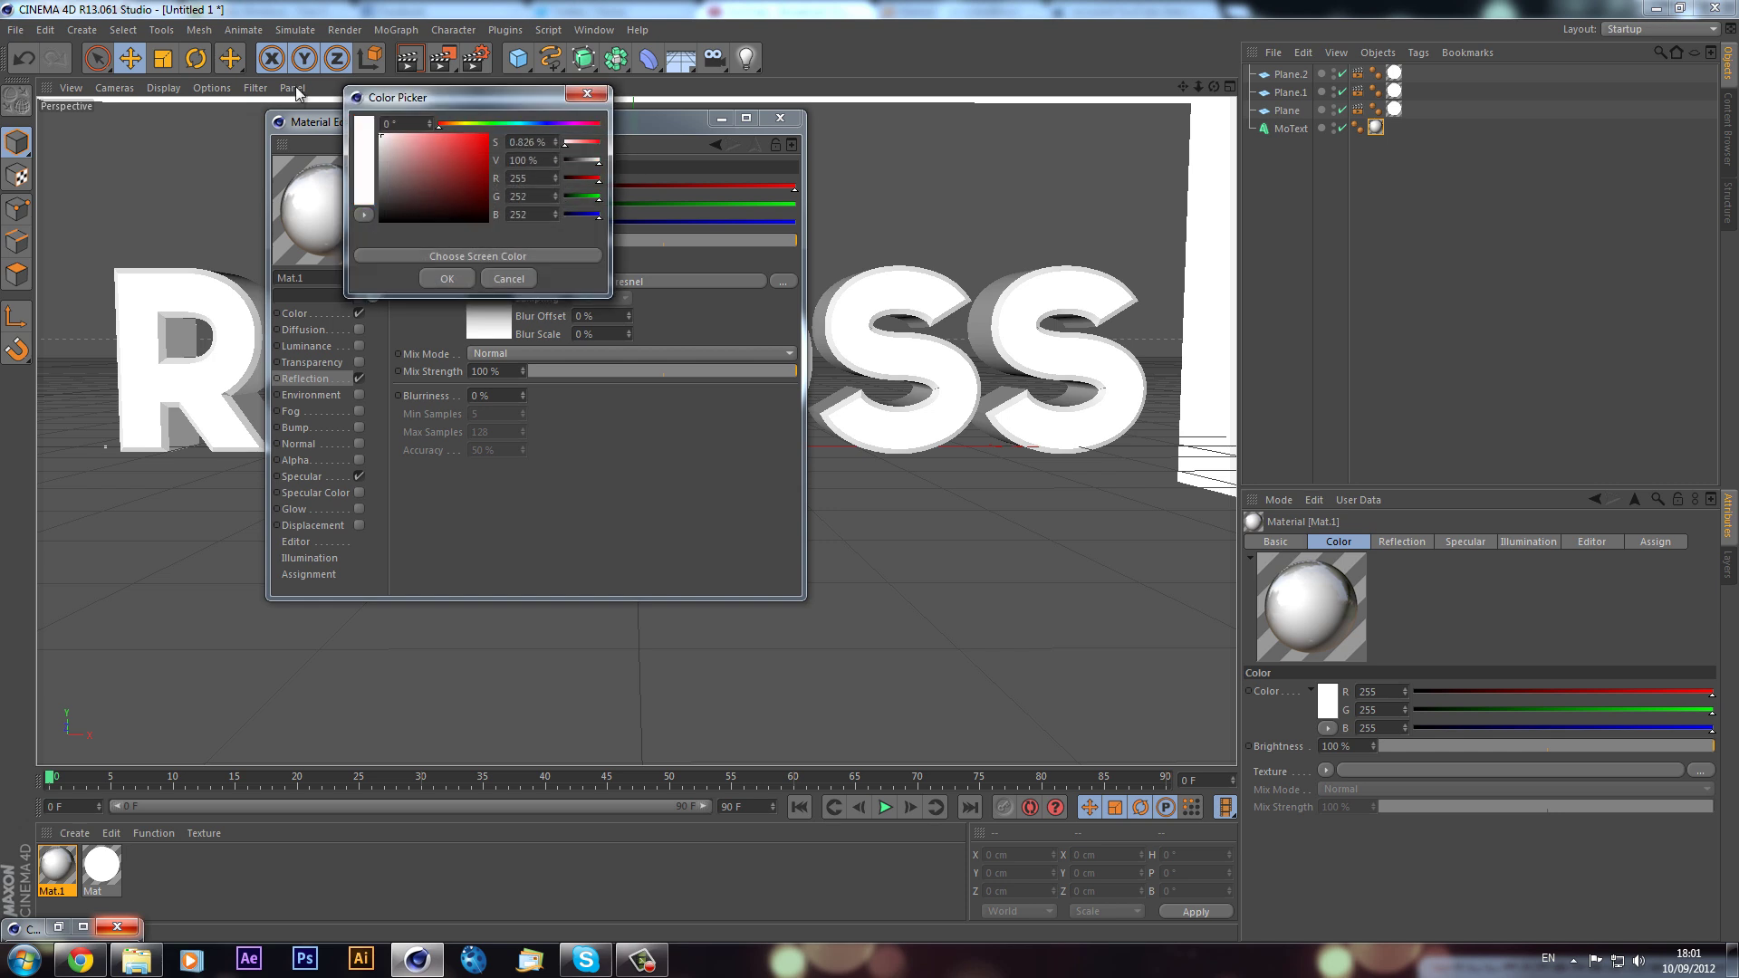
Step: Set the text material's Color channel to pure red, RGB 255, 0, 0, and render a preview
{"action": "left_click", "coordinate": [294, 313]}
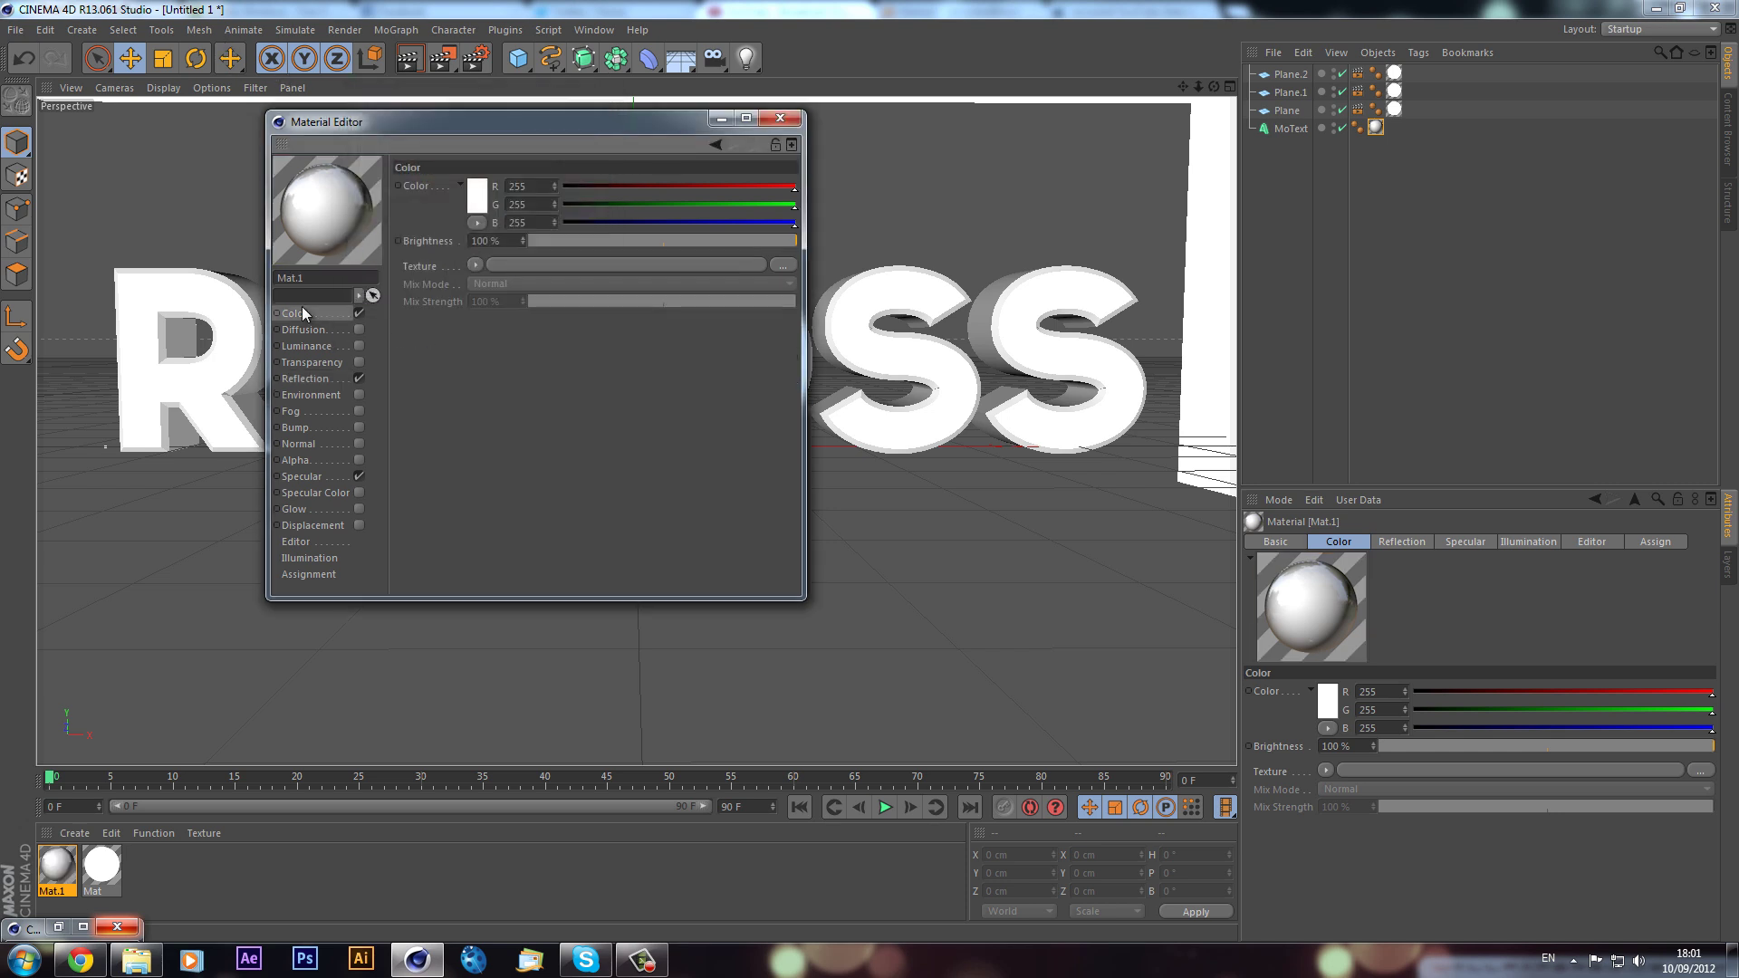
{"action": "left_click", "coordinate": [475, 188]}
{"action": "left_click_drag", "start_coordinate": [482, 138], "coordinate": [773, 18]}
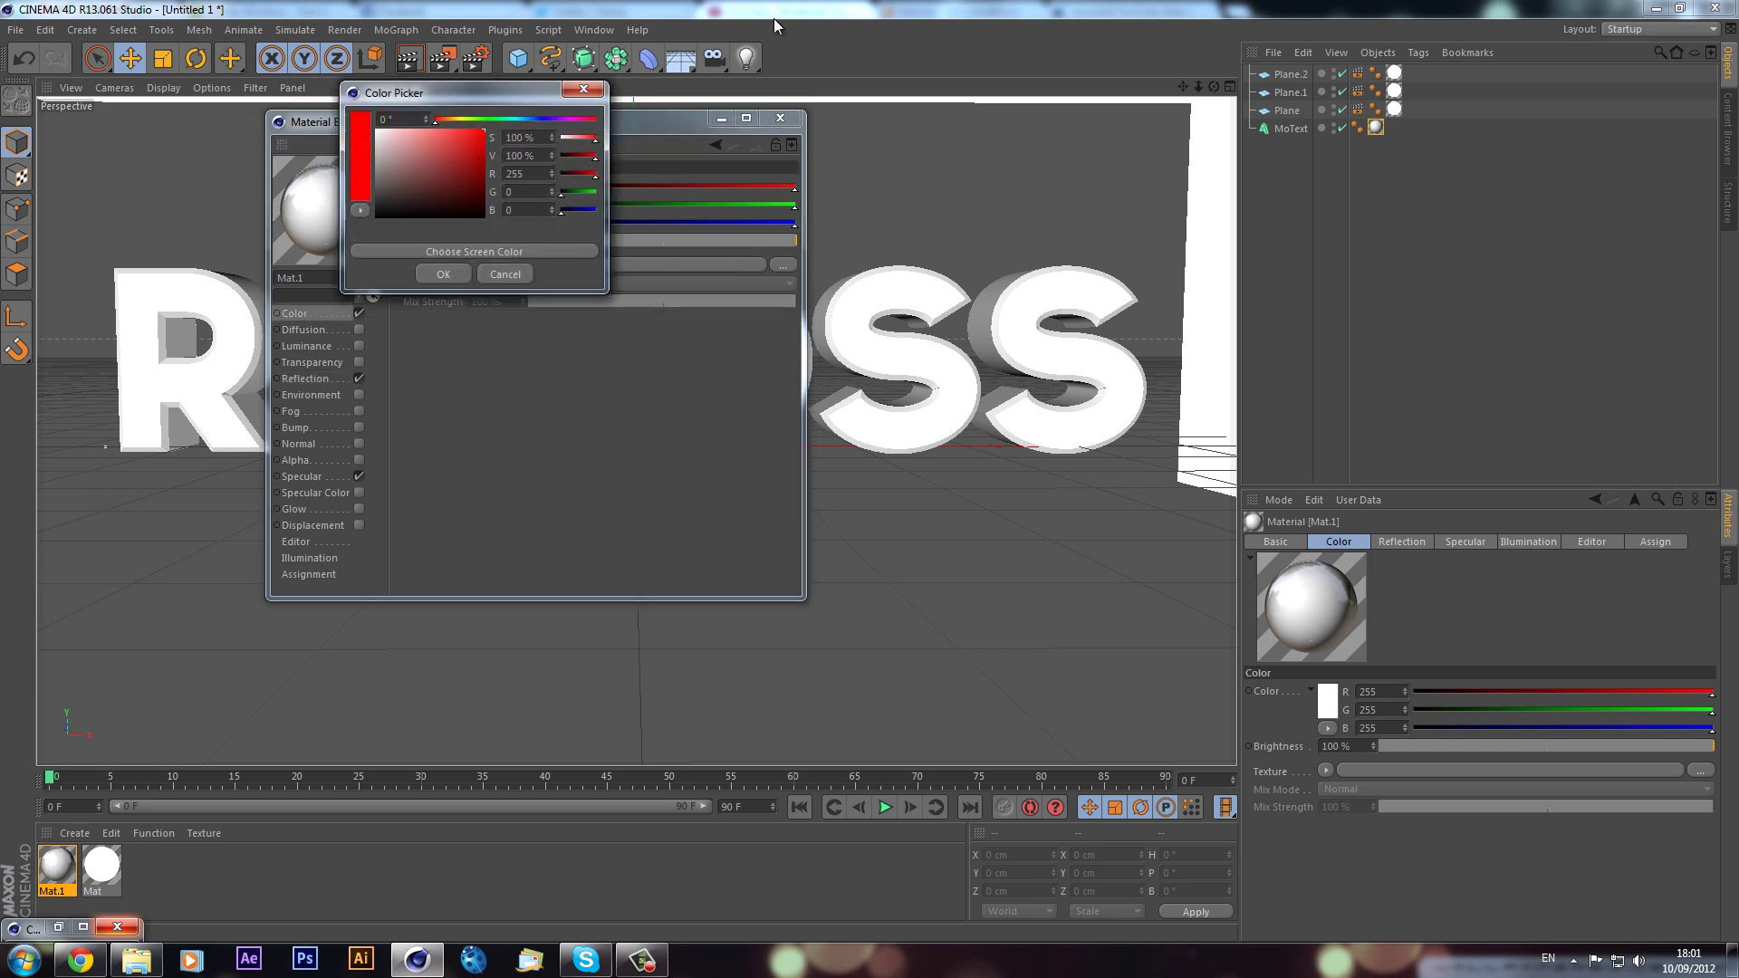
{"action": "left_click", "coordinate": [464, 274]}
{"action": "left_click", "coordinate": [792, 119]}
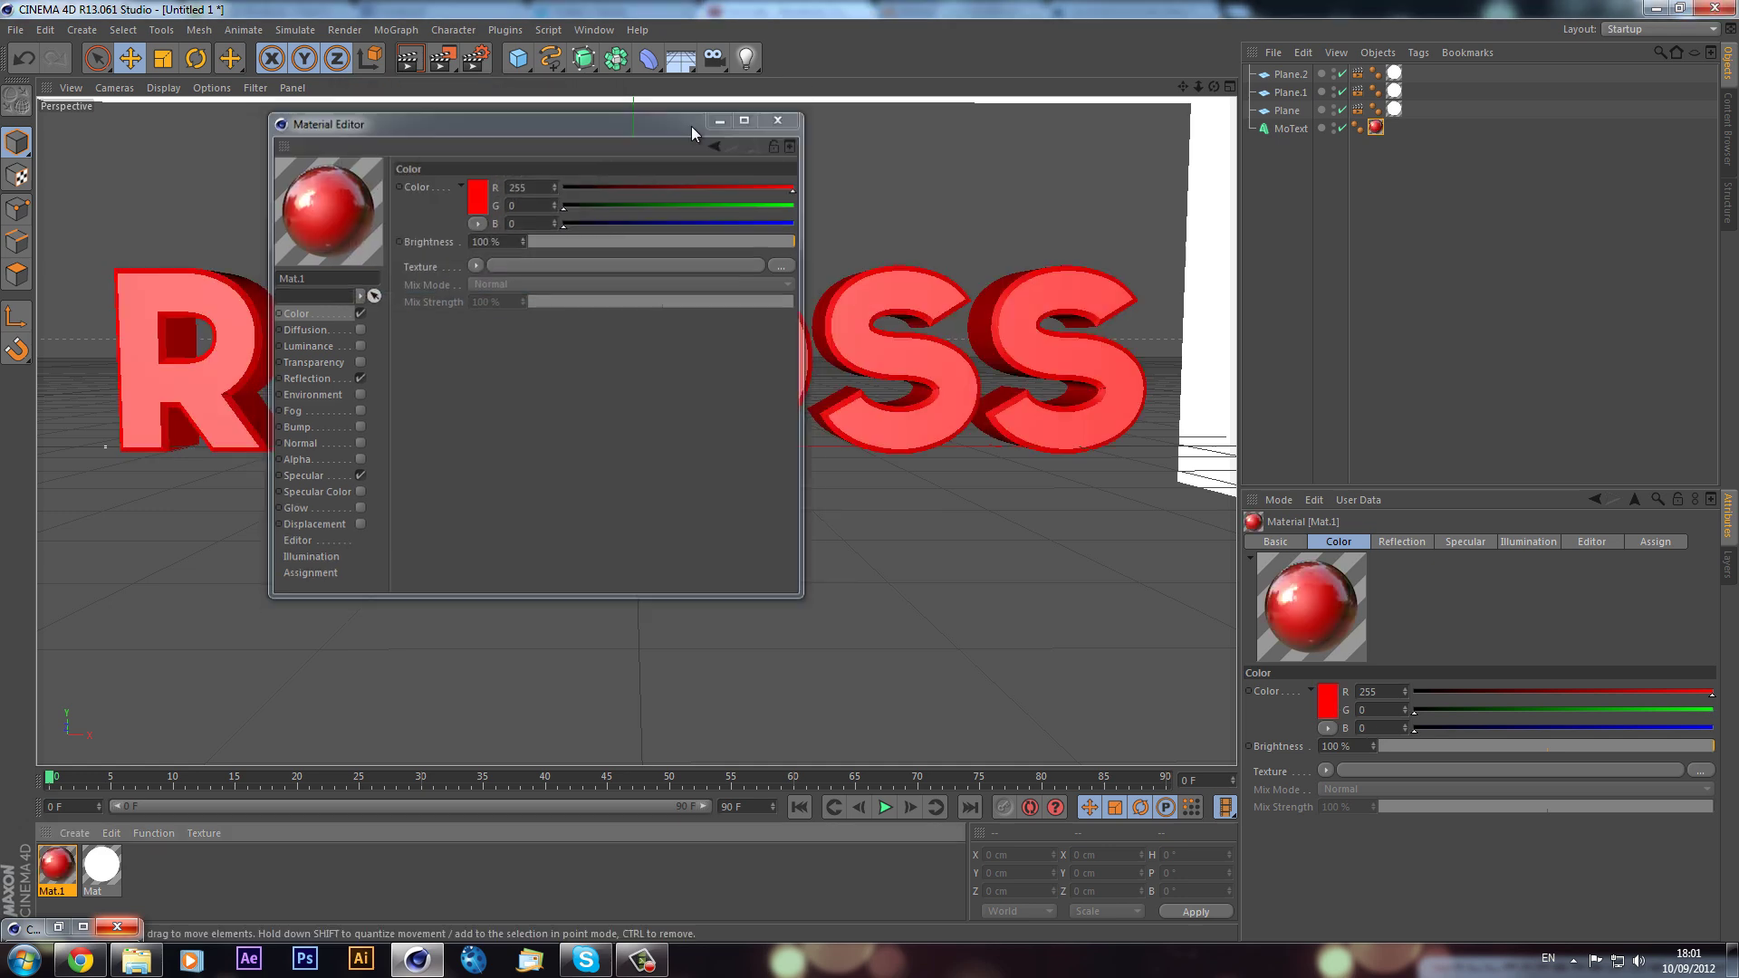
{"action": "left_click", "coordinate": [409, 59]}
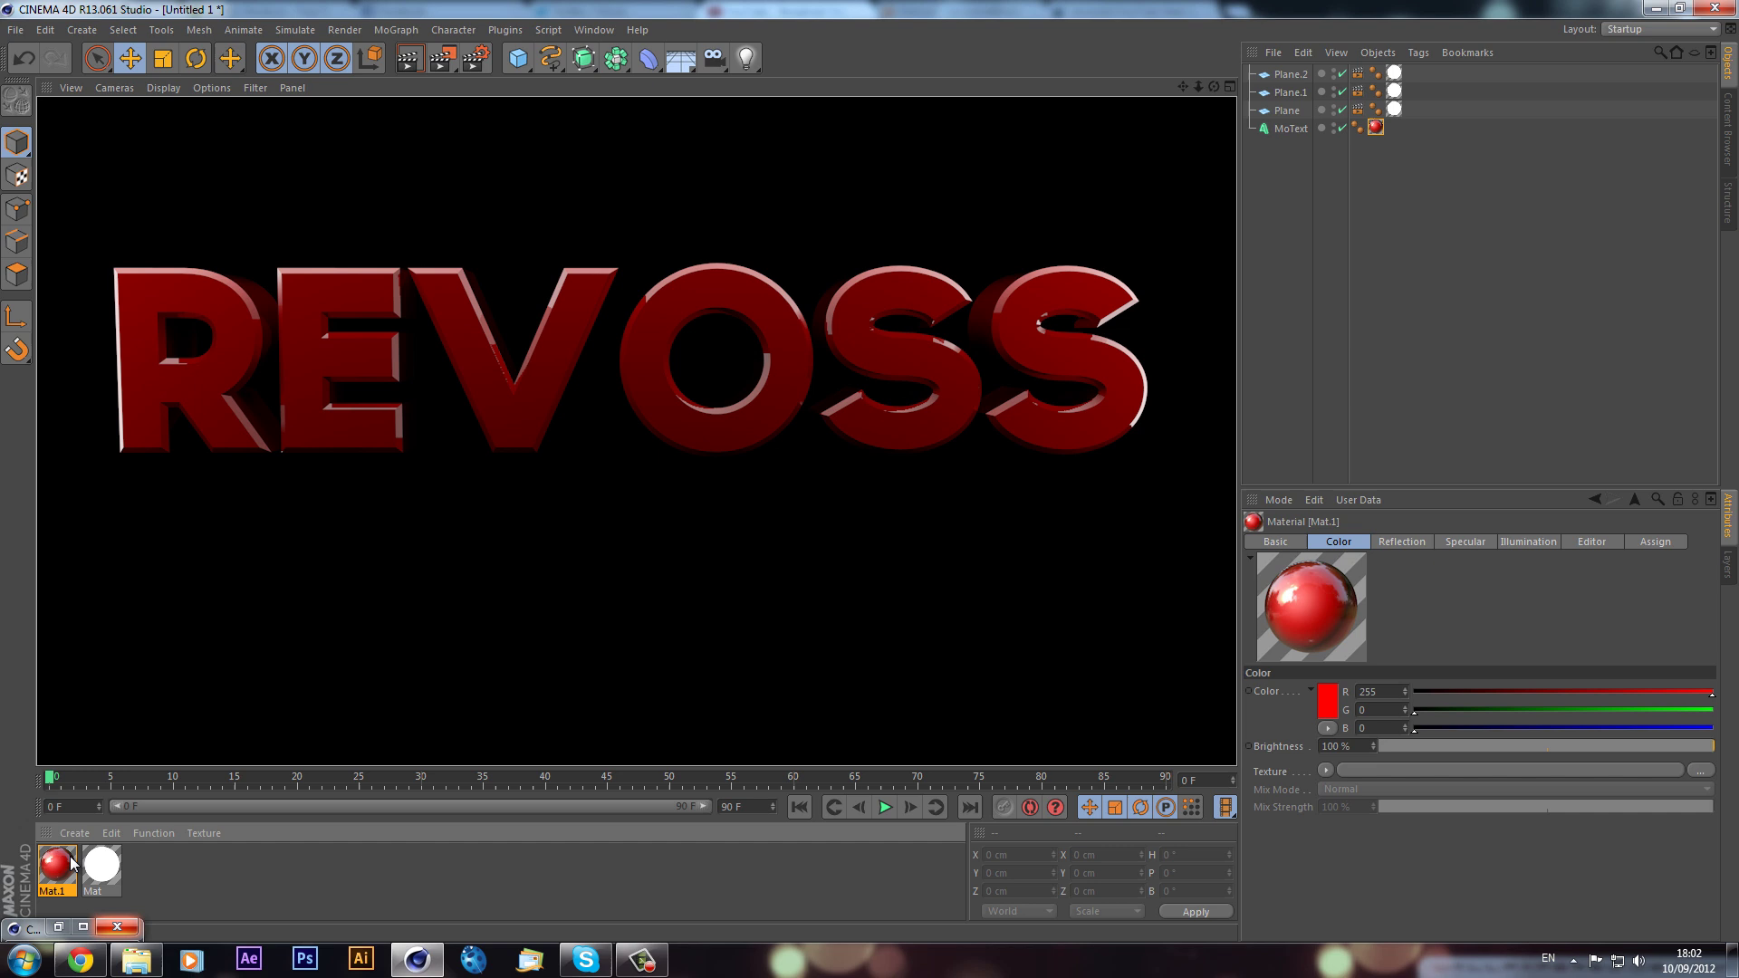
Step: Delete all three luminous planes from the scene
{"action": "left_click", "coordinate": [1480, 328]}
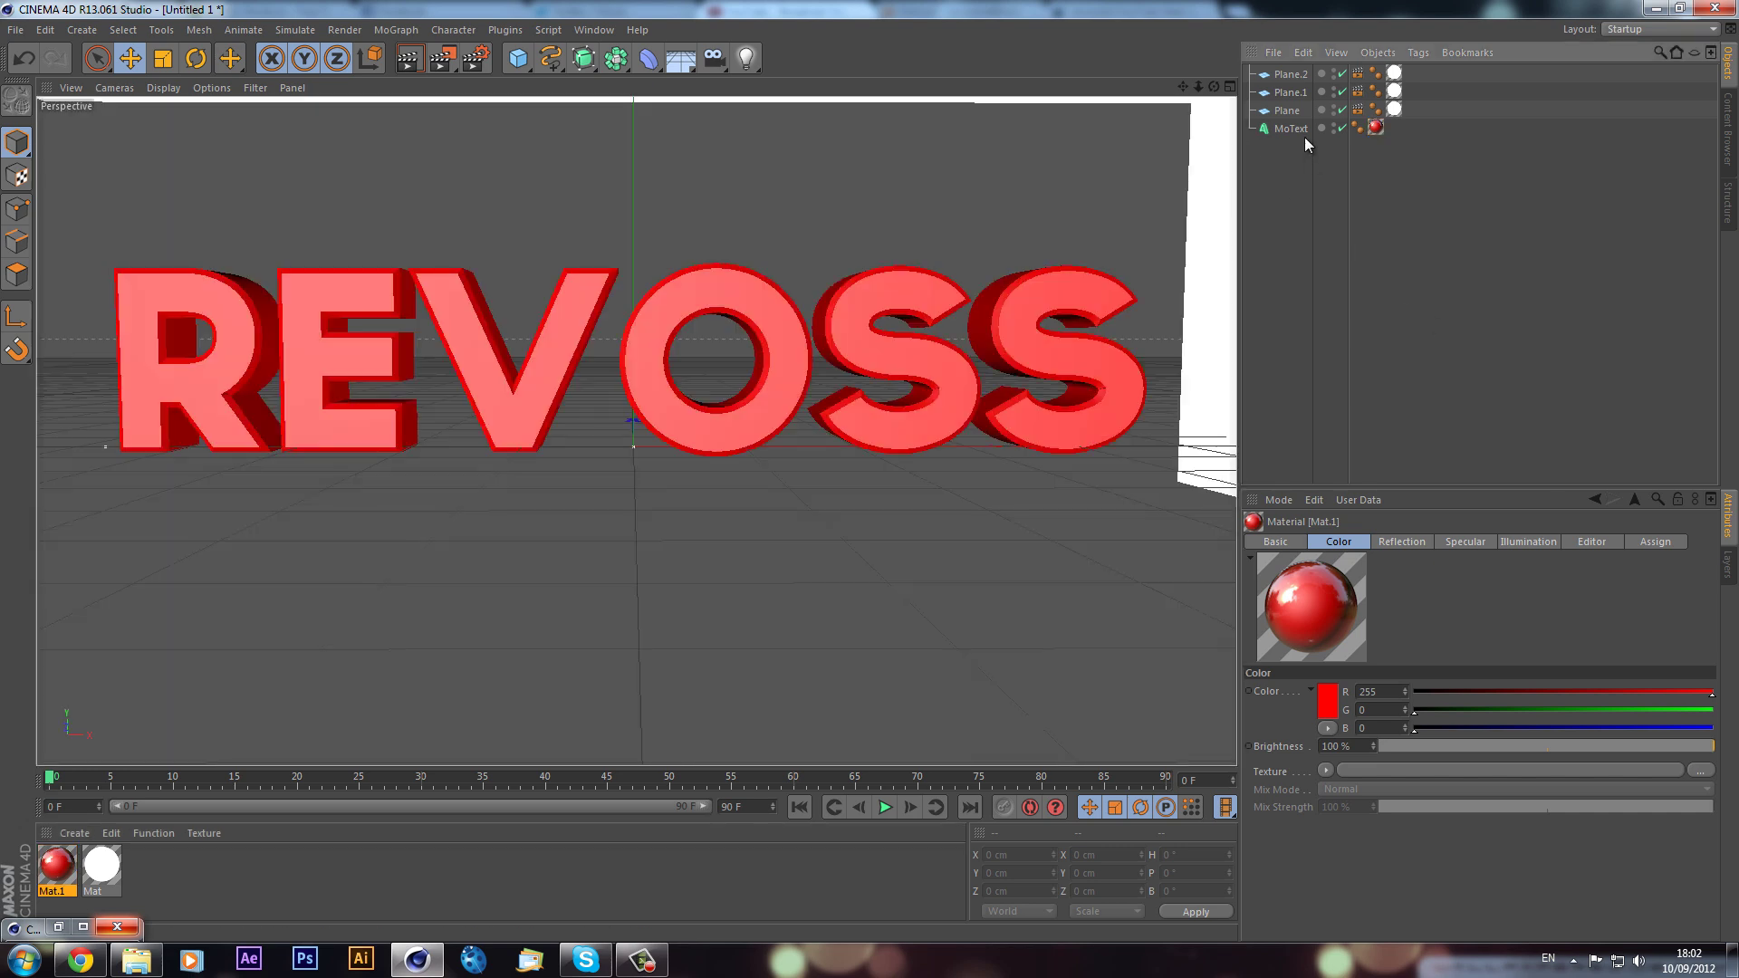
{"action": "left_click", "coordinate": [1290, 112]}
{"action": "left_click", "coordinate": [1291, 76], "text": "shift"}
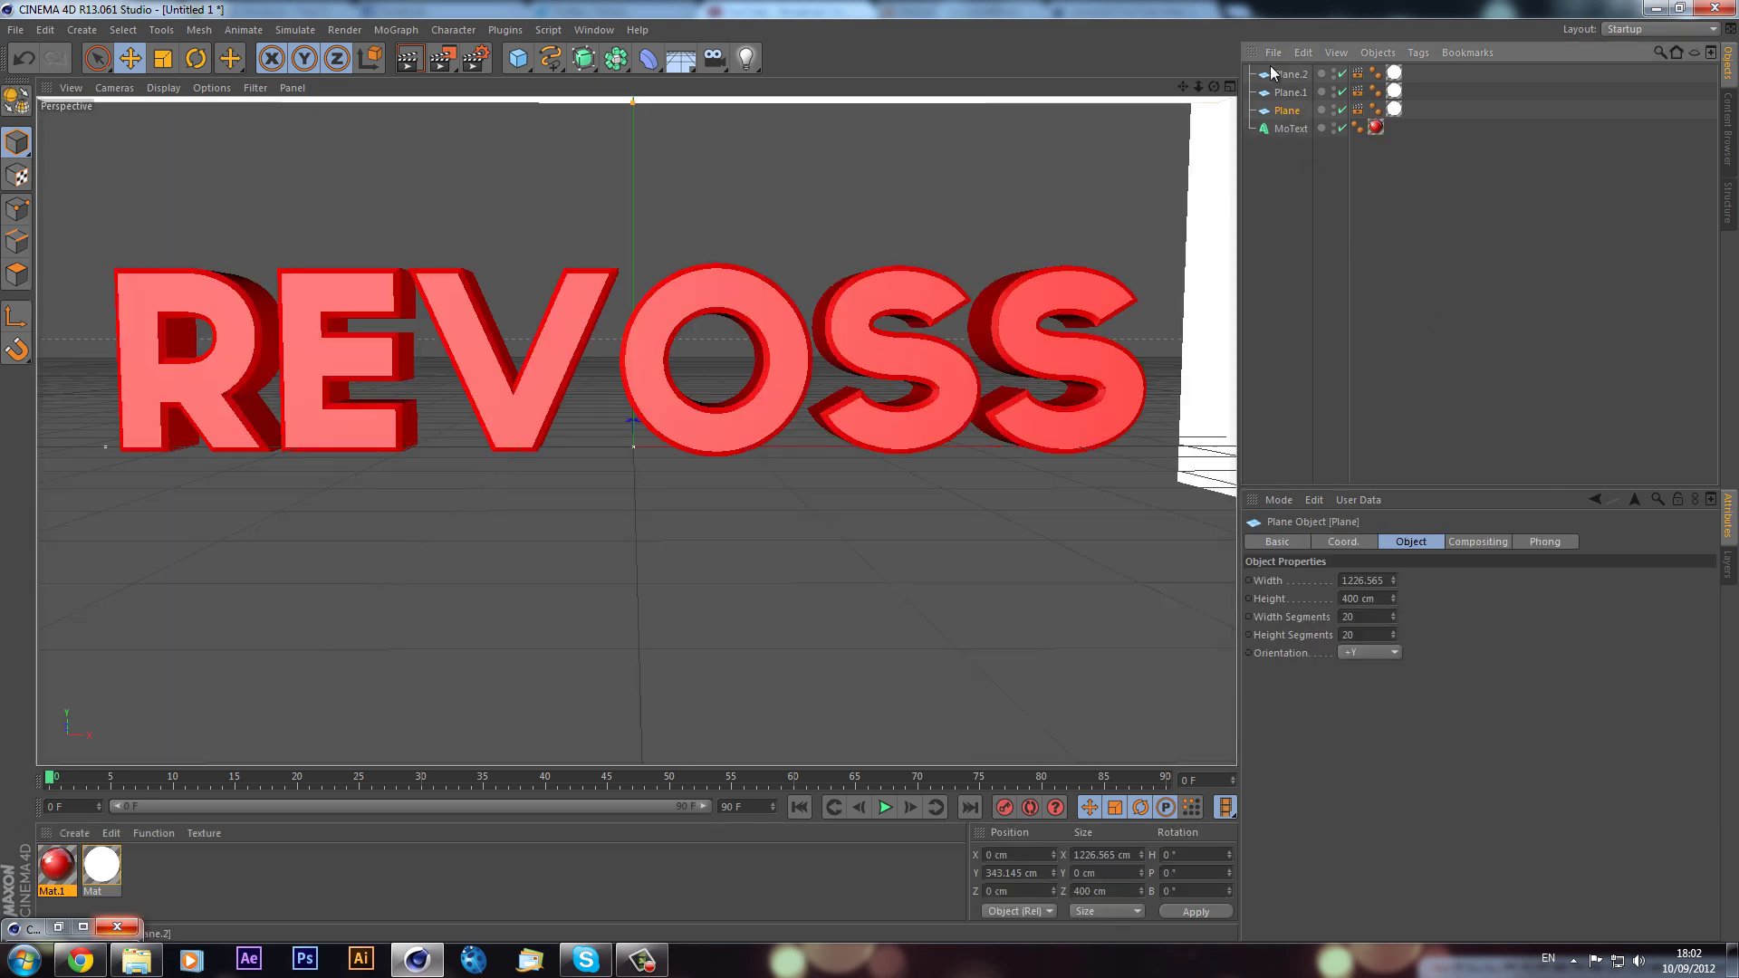
{"action": "key", "text": "Delete"}
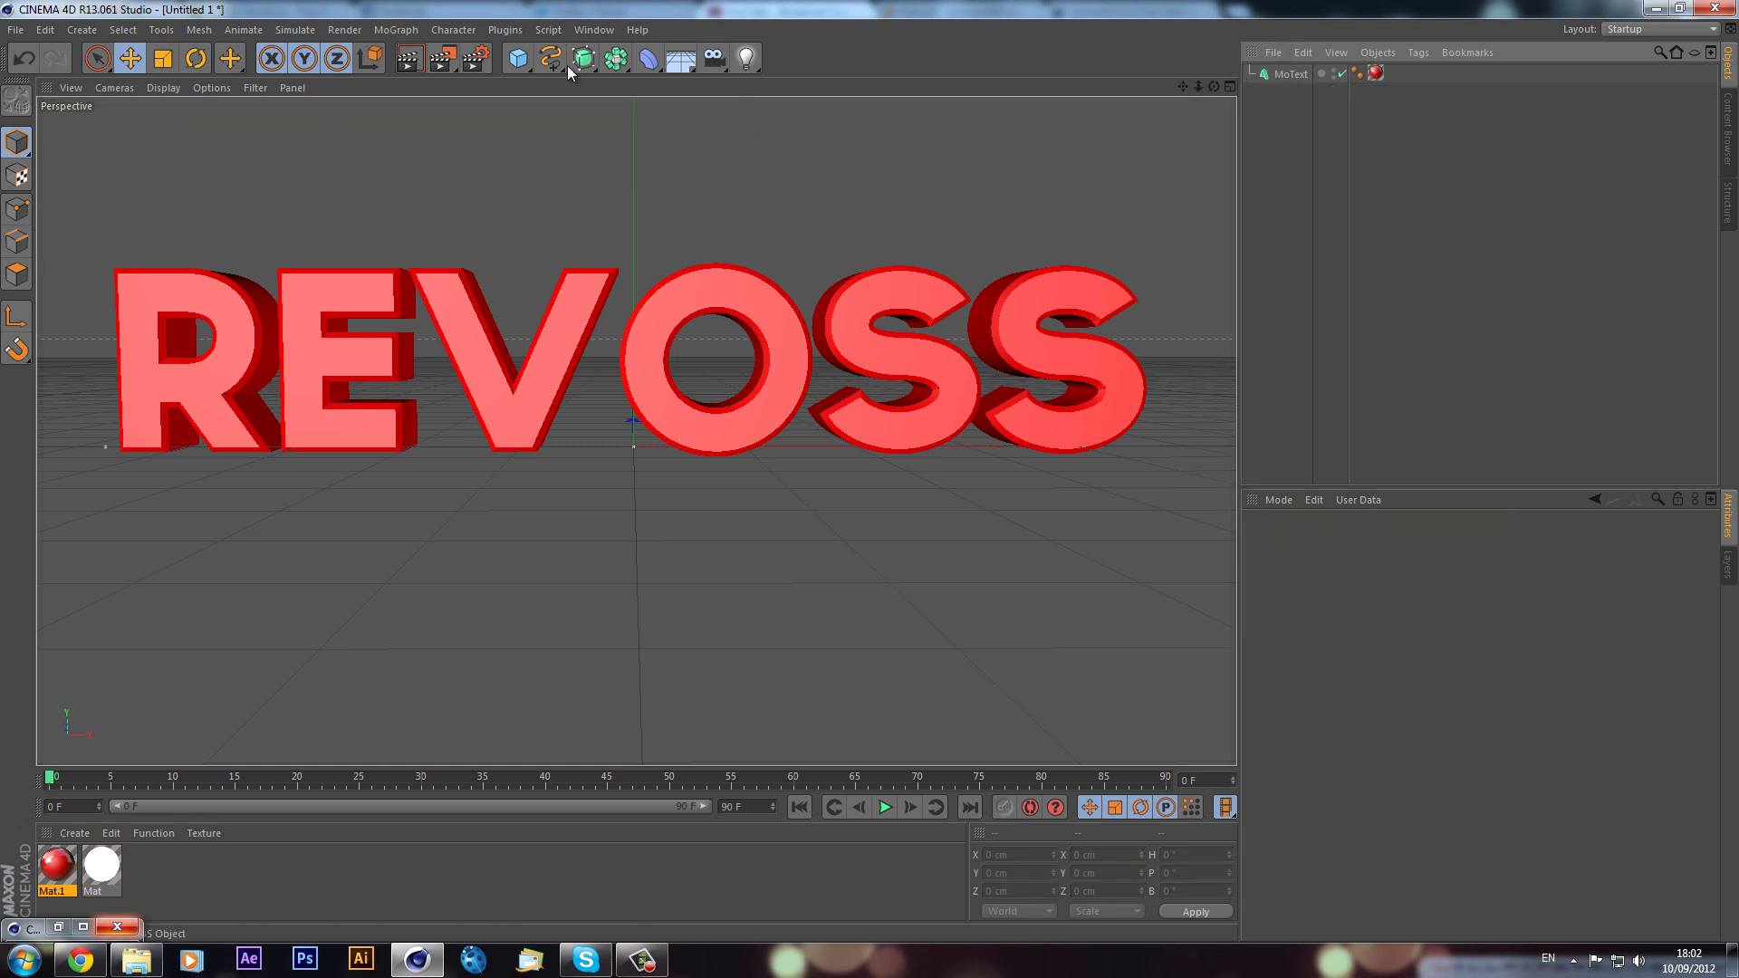
Step: Add an omni light and place it above and in front of the text, at Y about 229 cm and Z about -348 cm
{"action": "left_click", "coordinate": [747, 60]}
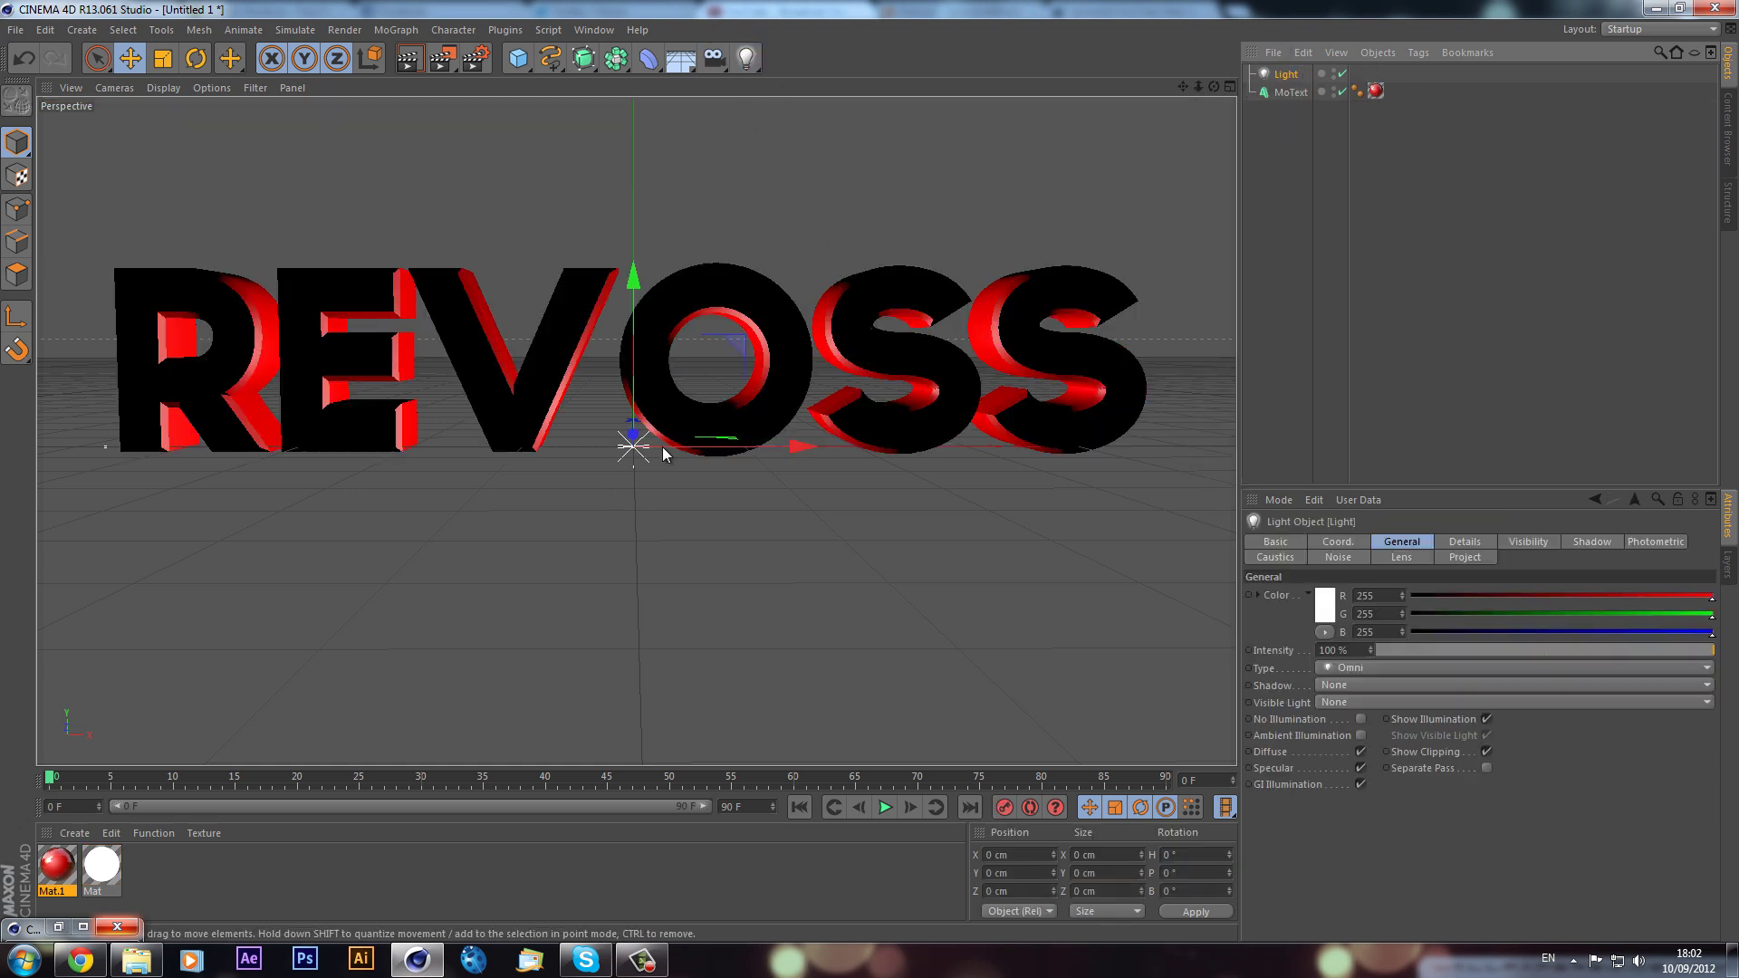
{"action": "left_click", "coordinate": [1230, 86]}
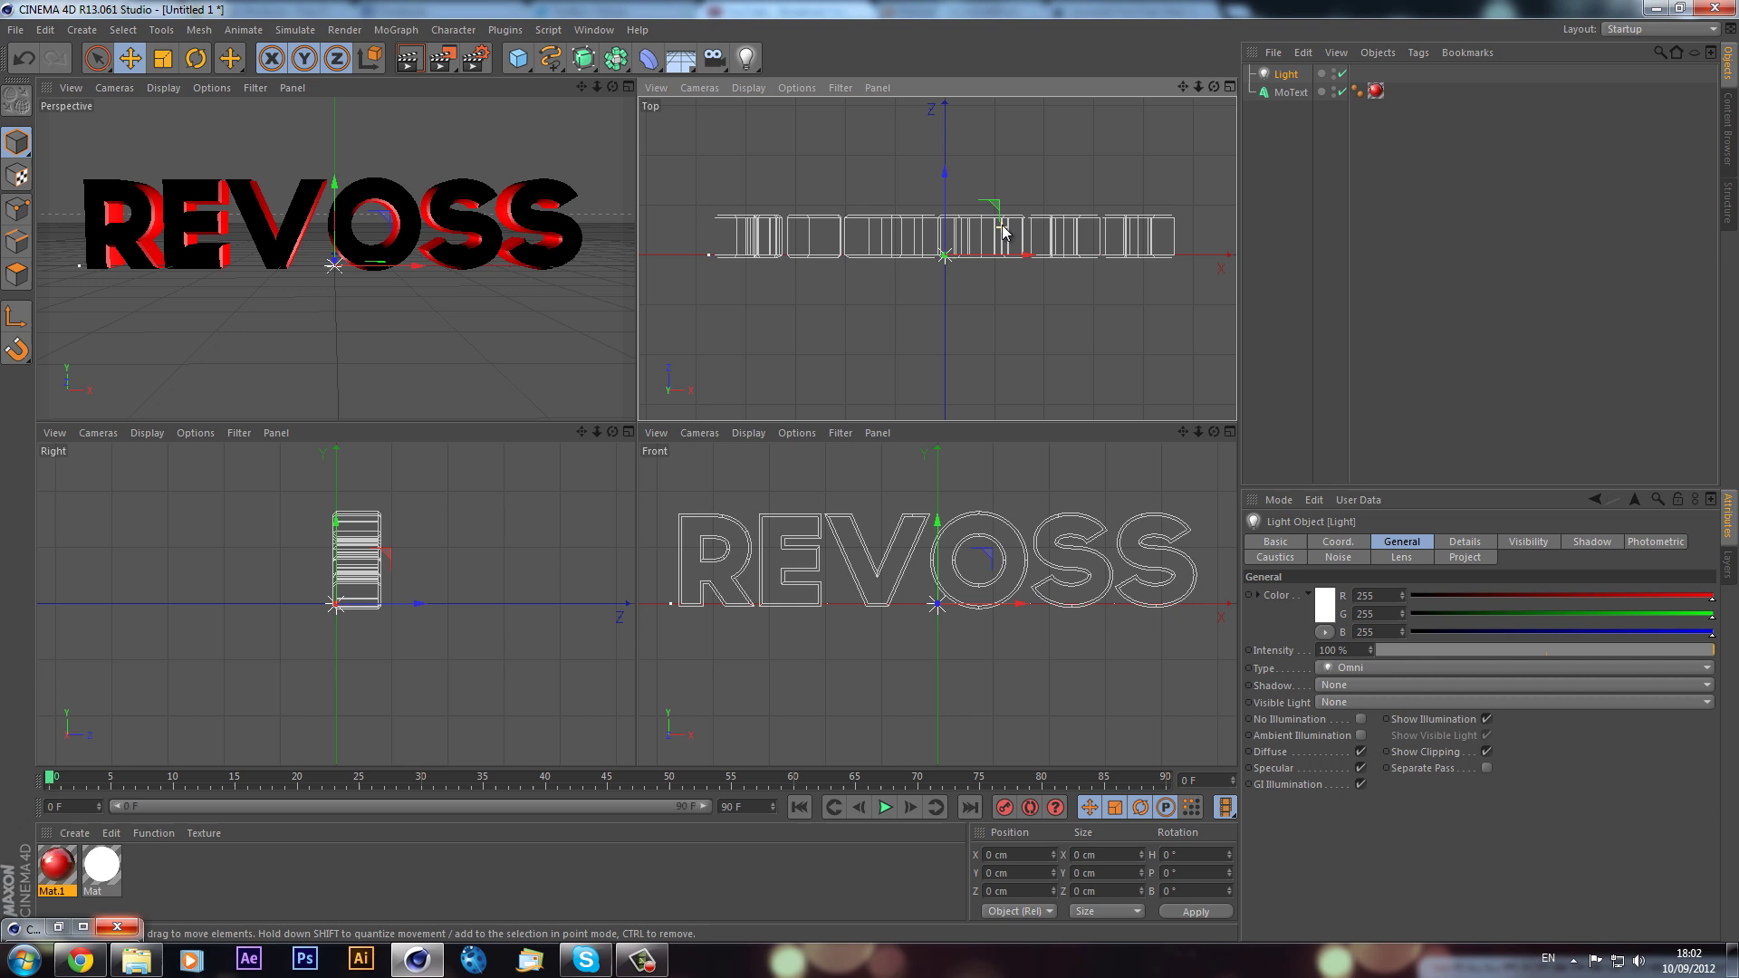
{"action": "left_click_drag", "start_coordinate": [945, 177], "coordinate": [960, 353]}
{"action": "left_click_drag", "start_coordinate": [336, 207], "coordinate": [307, 54]}
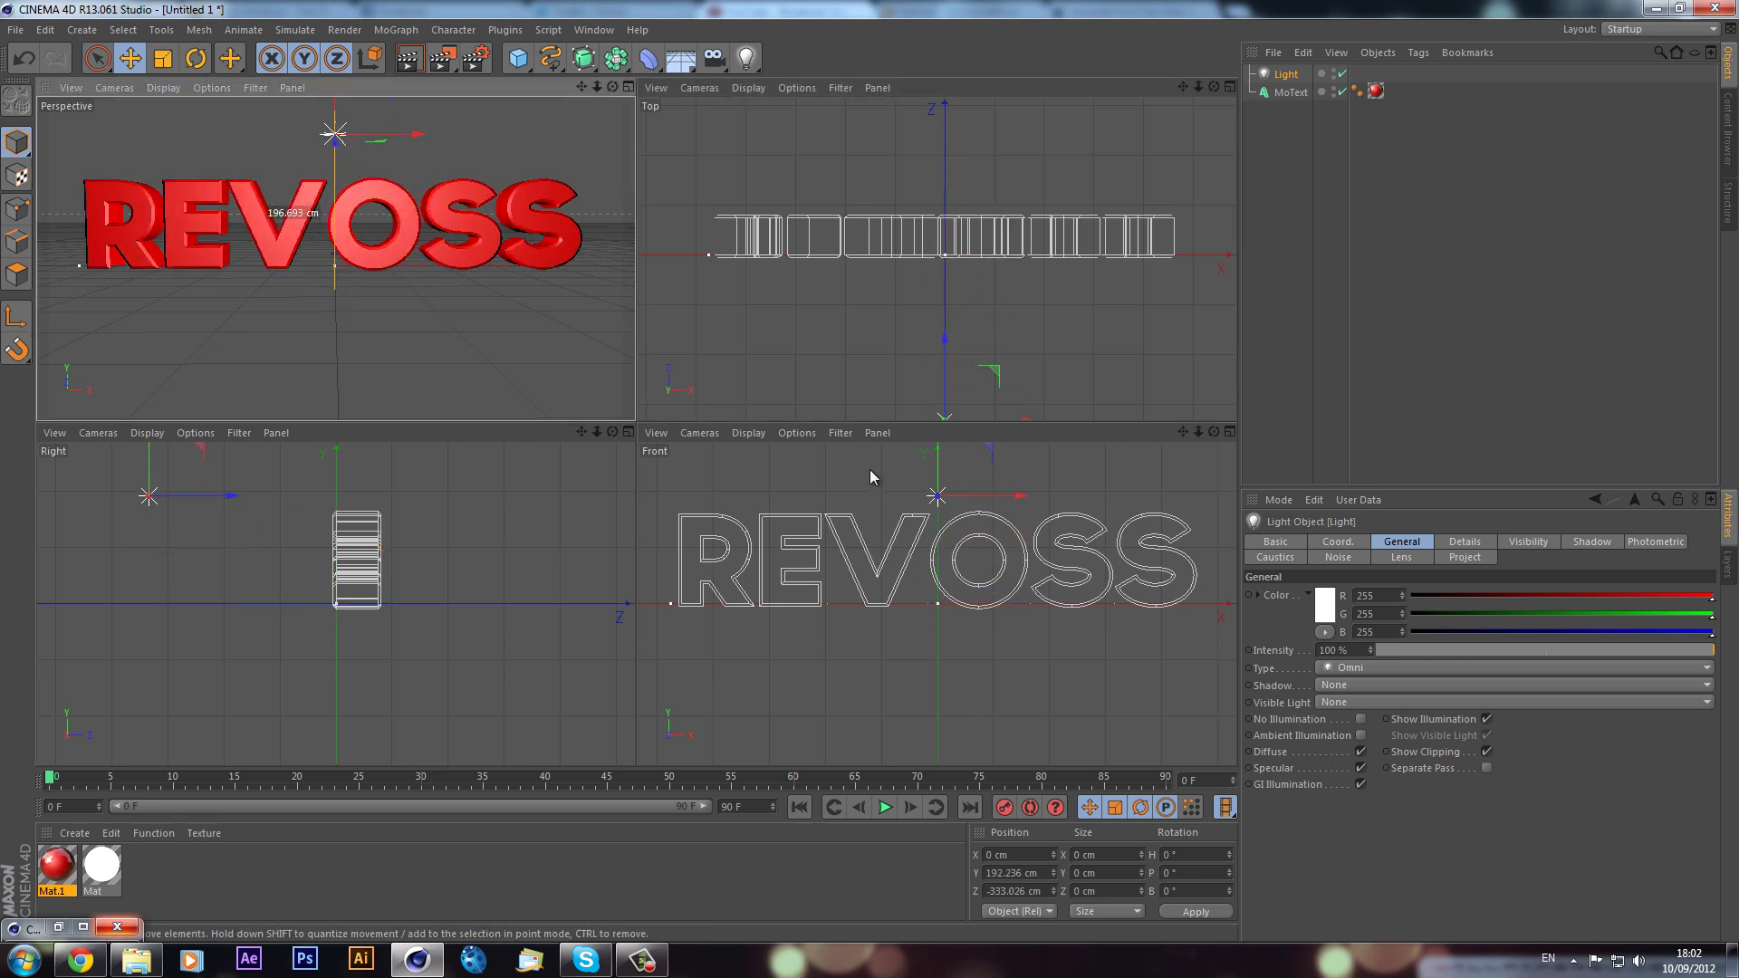
{"action": "left_click_drag", "start_coordinate": [870, 470], "coordinate": [872, 466]}
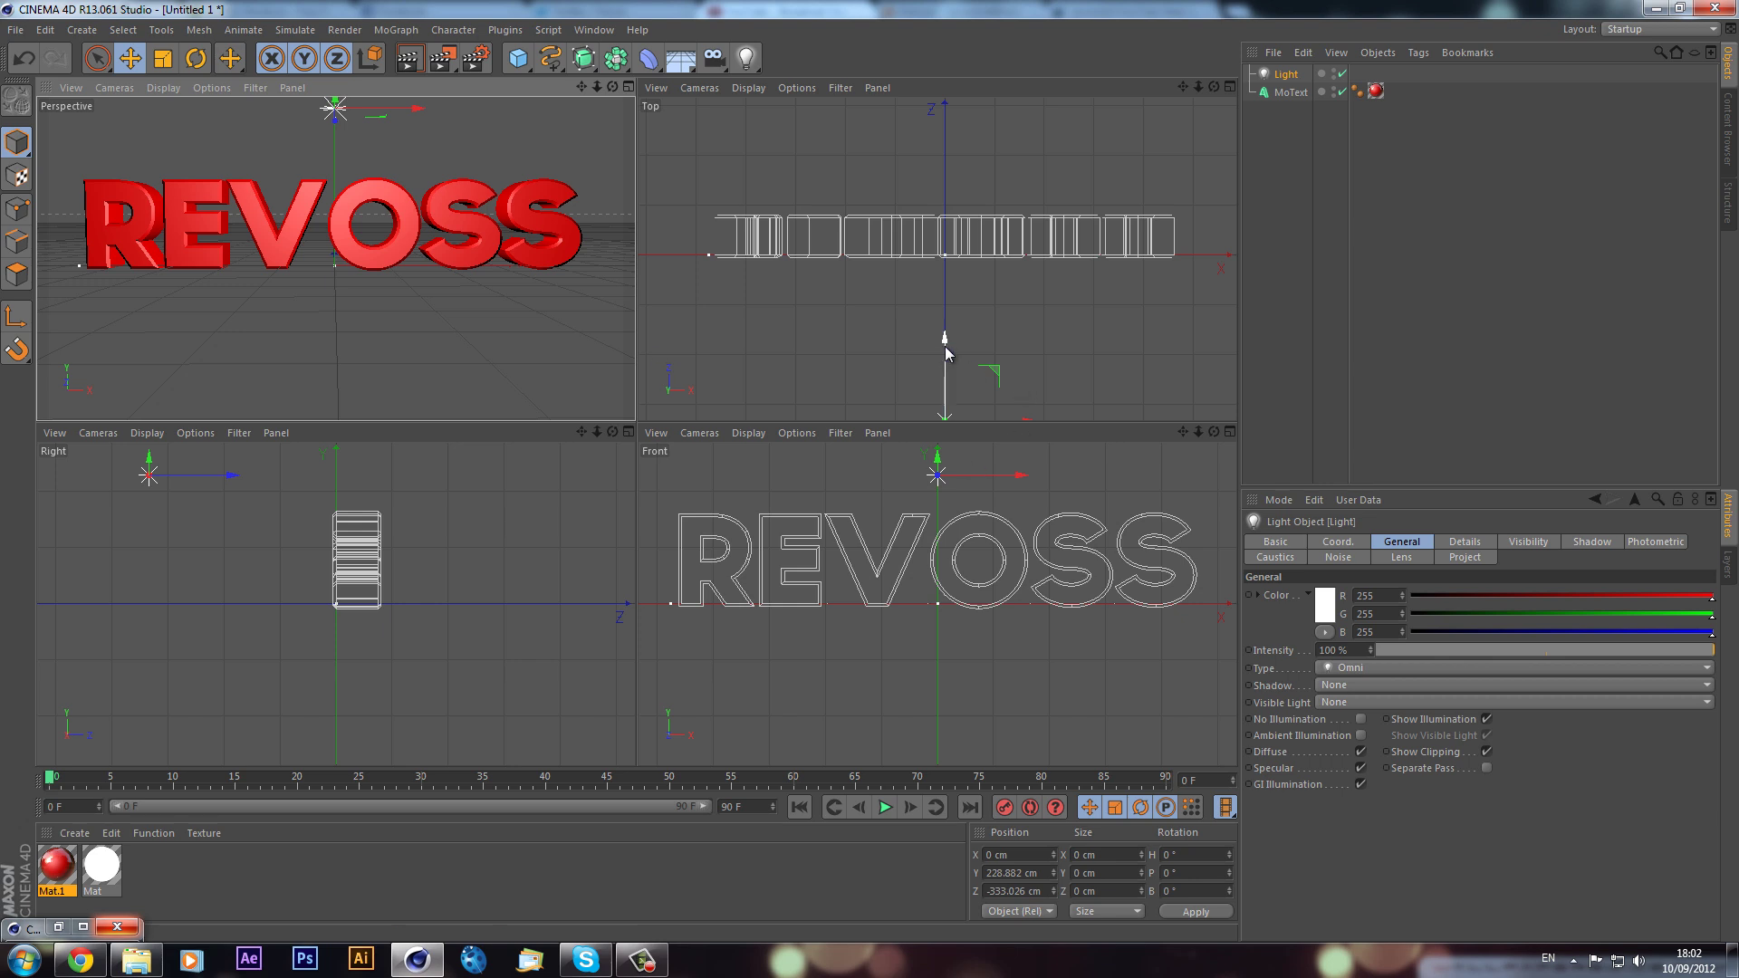
{"action": "left_click_drag", "start_coordinate": [945, 352], "coordinate": [946, 363]}
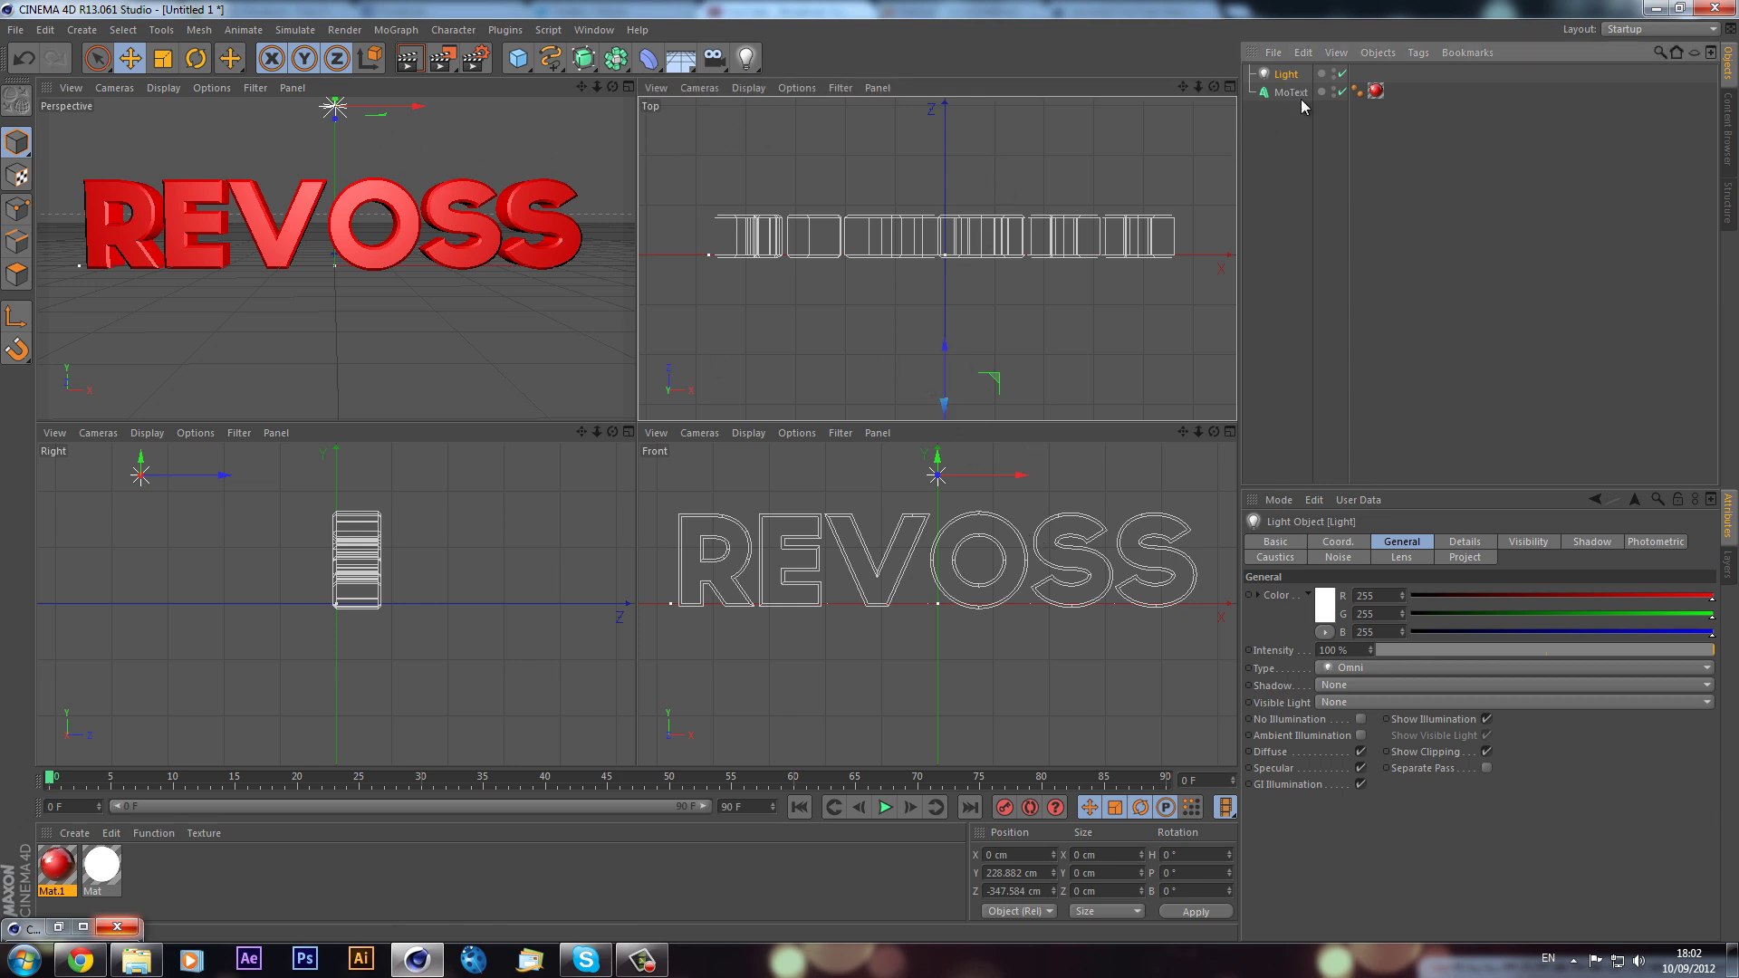
Step: Add a second omni light above and behind the text, at Y about 268 cm and Z about 217 cm, and render a preview
{"action": "left_click", "coordinate": [746, 58]}
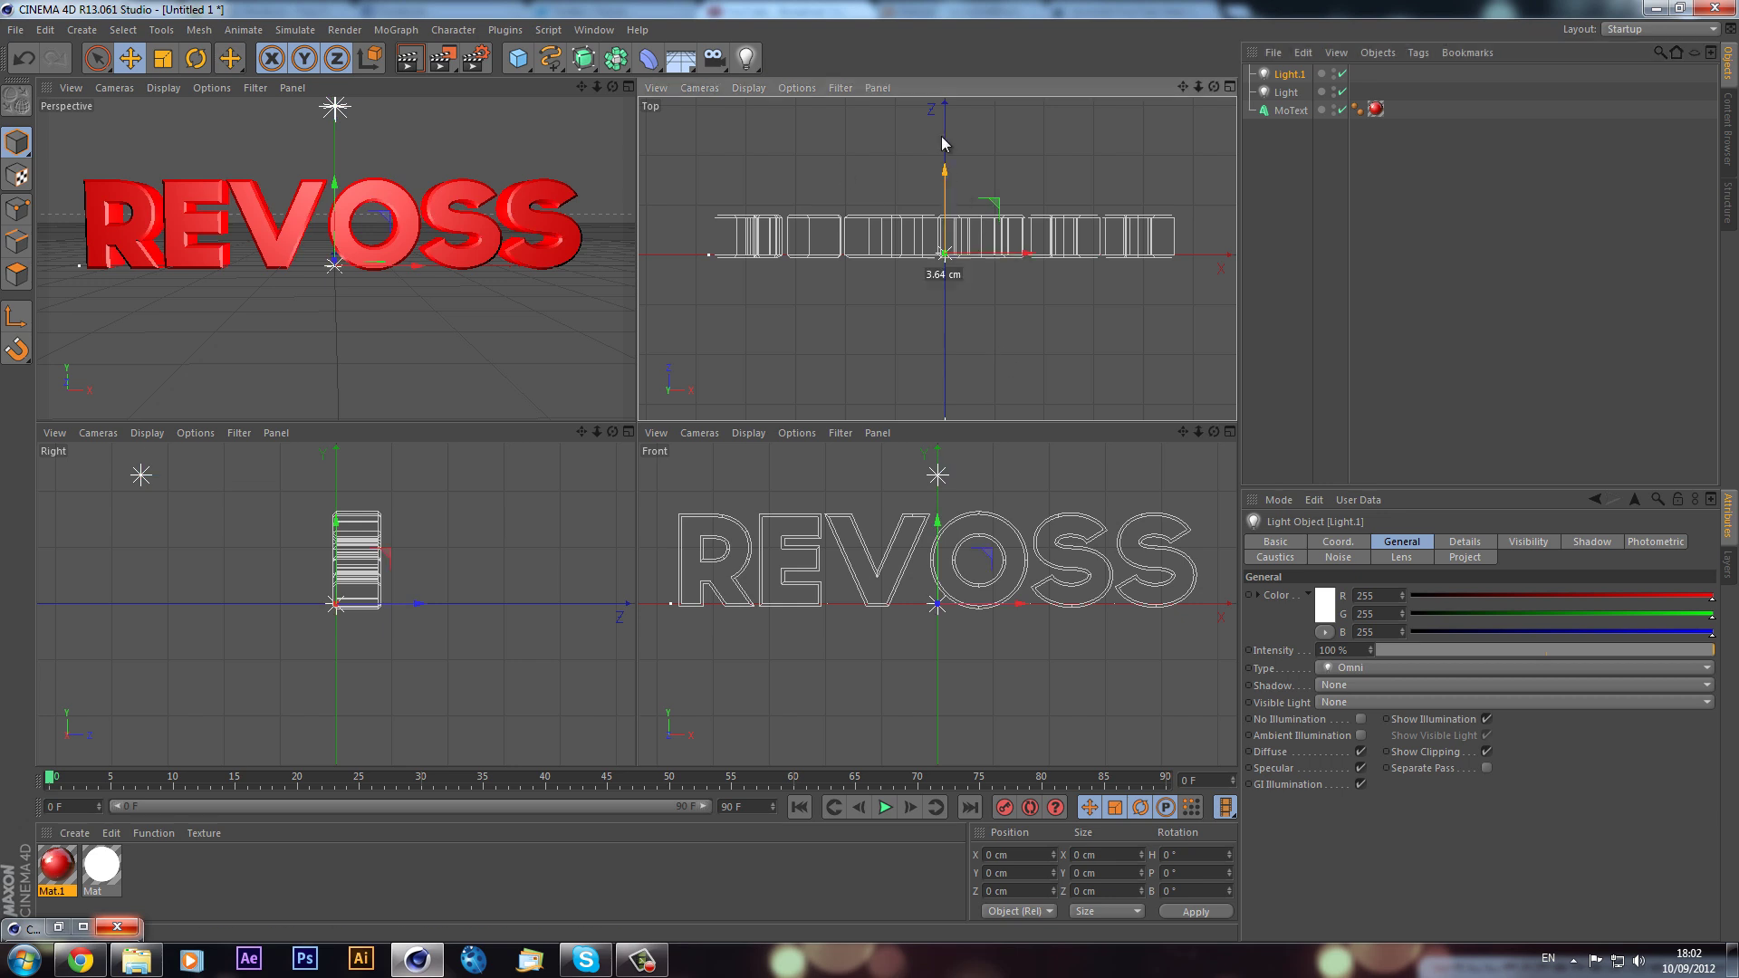
{"action": "left_click_drag", "start_coordinate": [942, 138], "coordinate": [872, 467]}
{"action": "left_click", "coordinate": [628, 87]}
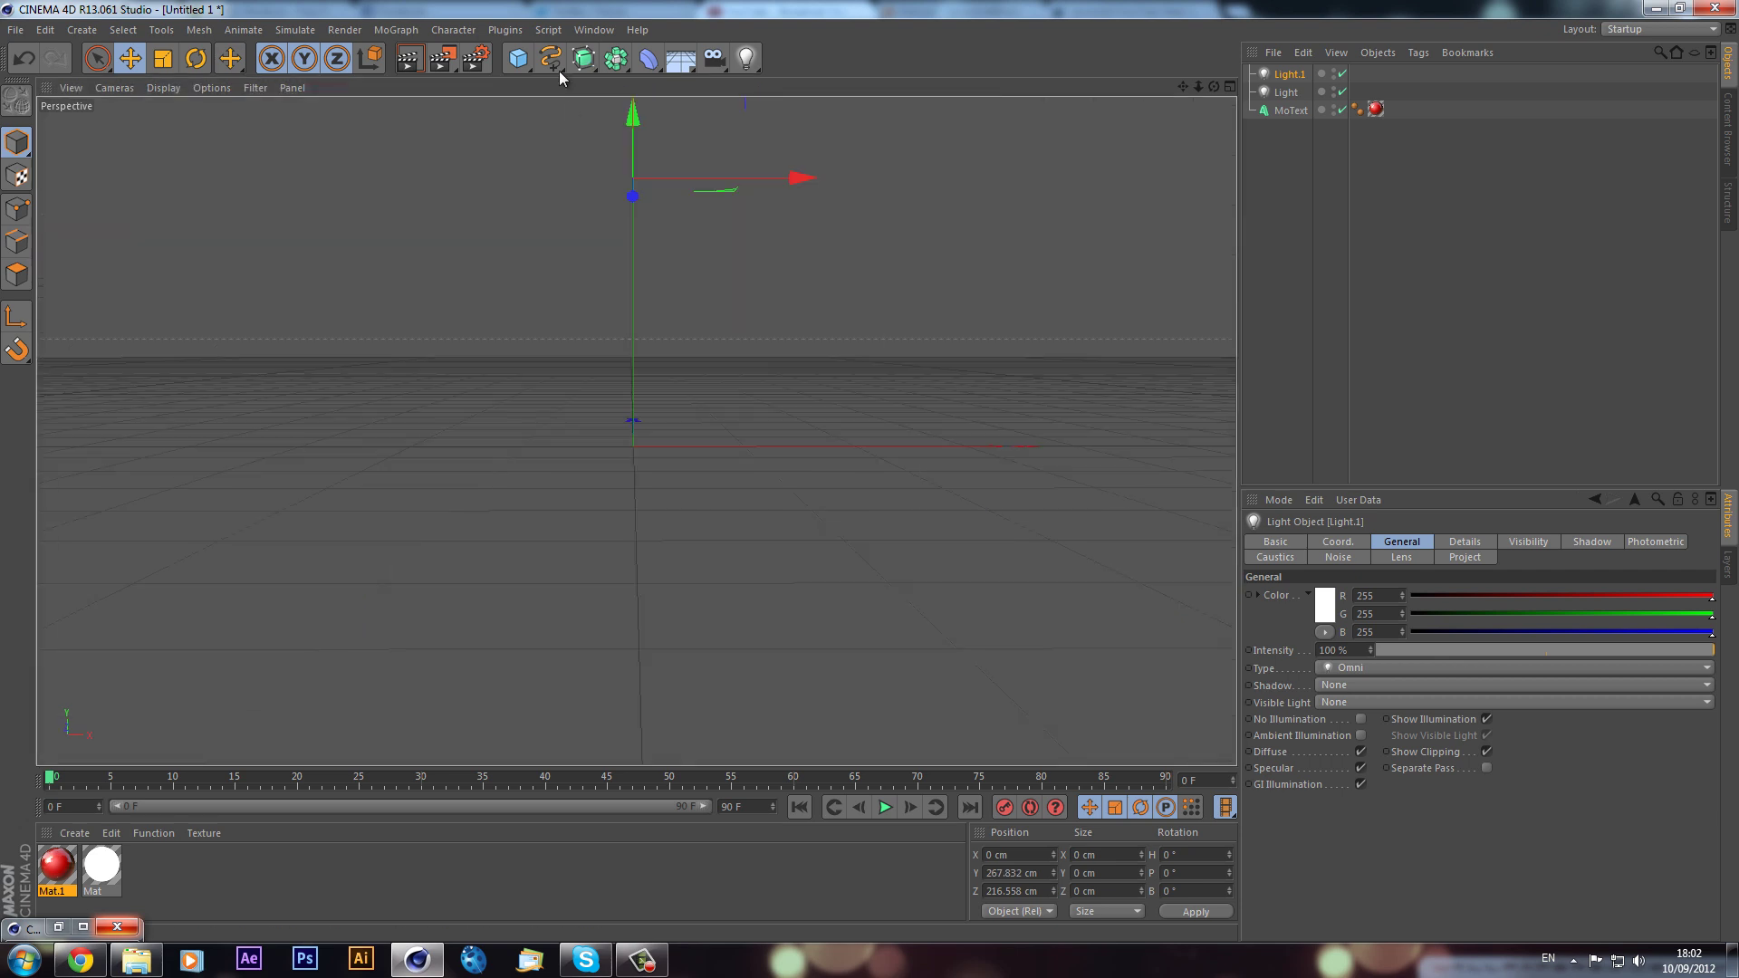
{"action": "left_click", "coordinate": [409, 58]}
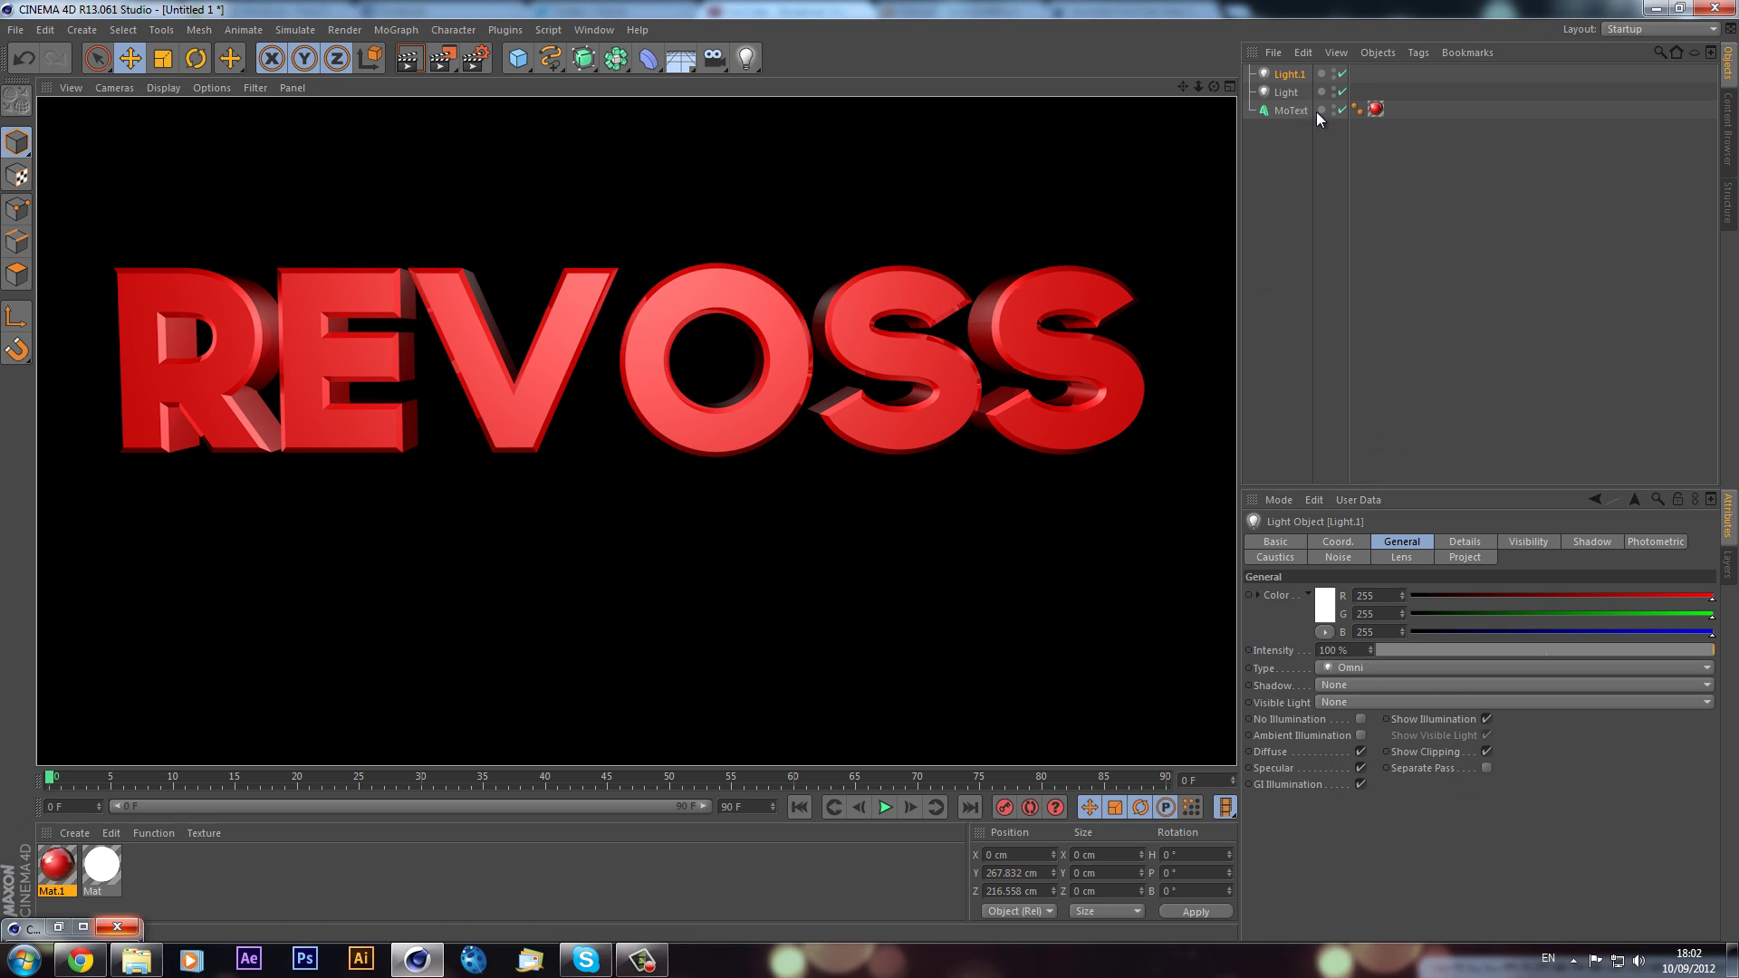
Step: Delete both omni lights, keeping only the MoText object in the scene
{"action": "left_click", "coordinate": [1275, 93]}
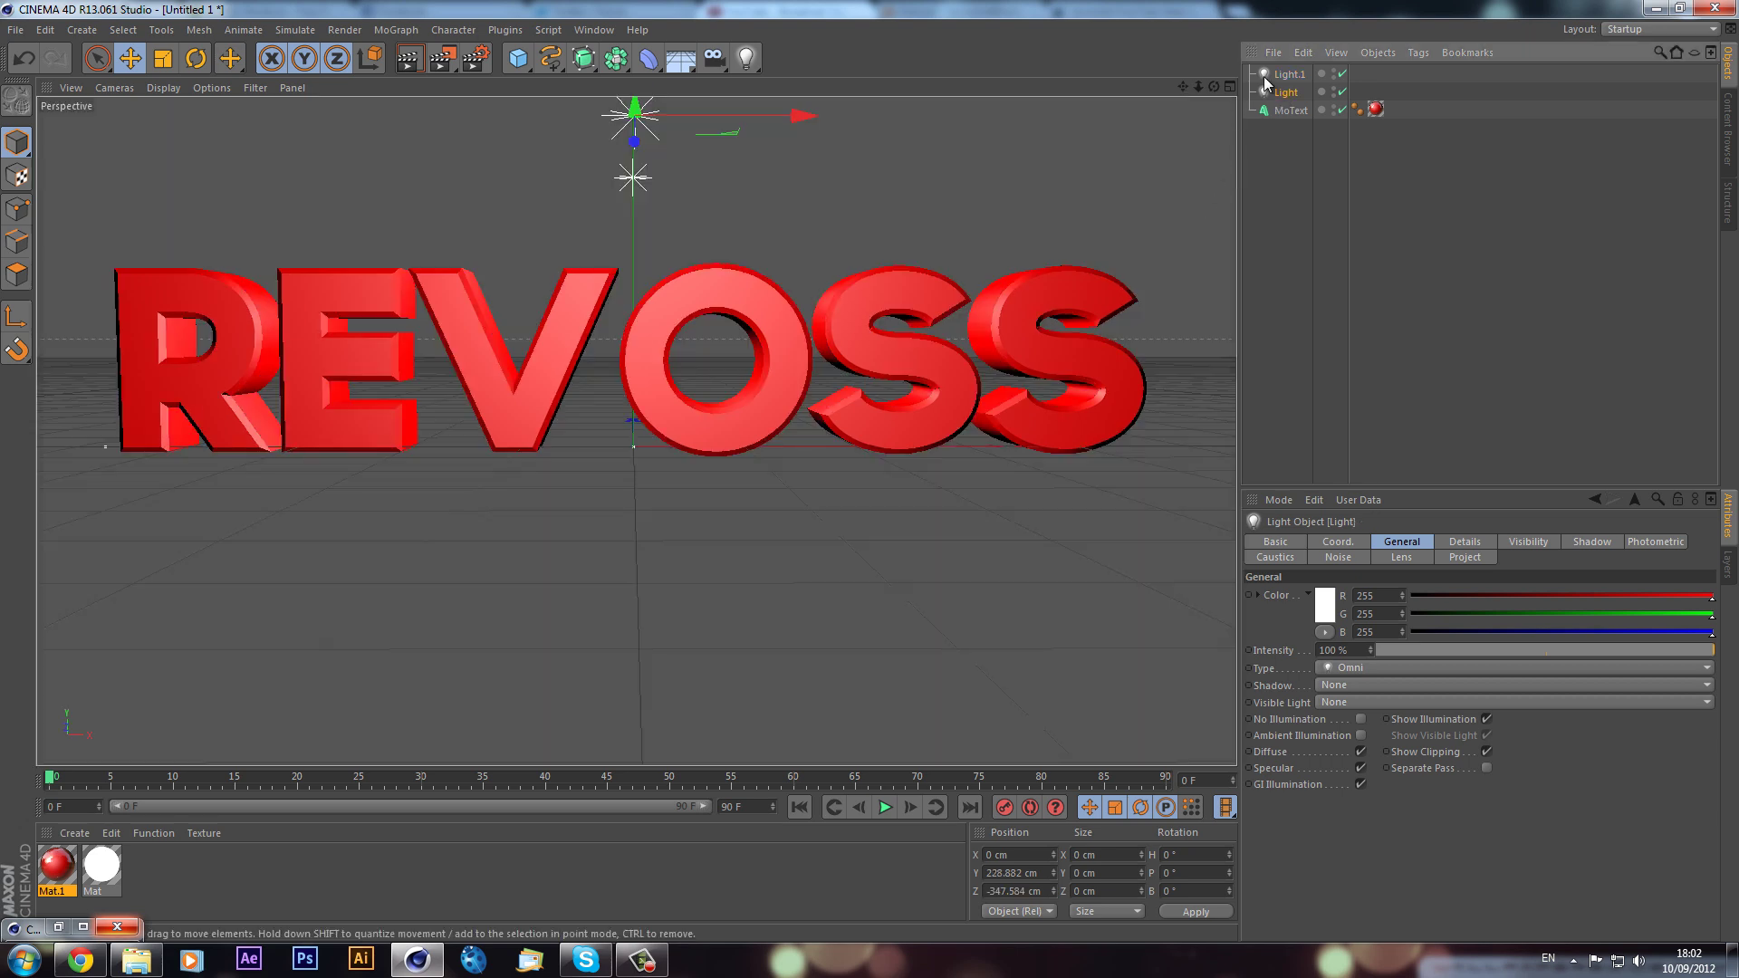
{"action": "key", "text": "Delete"}
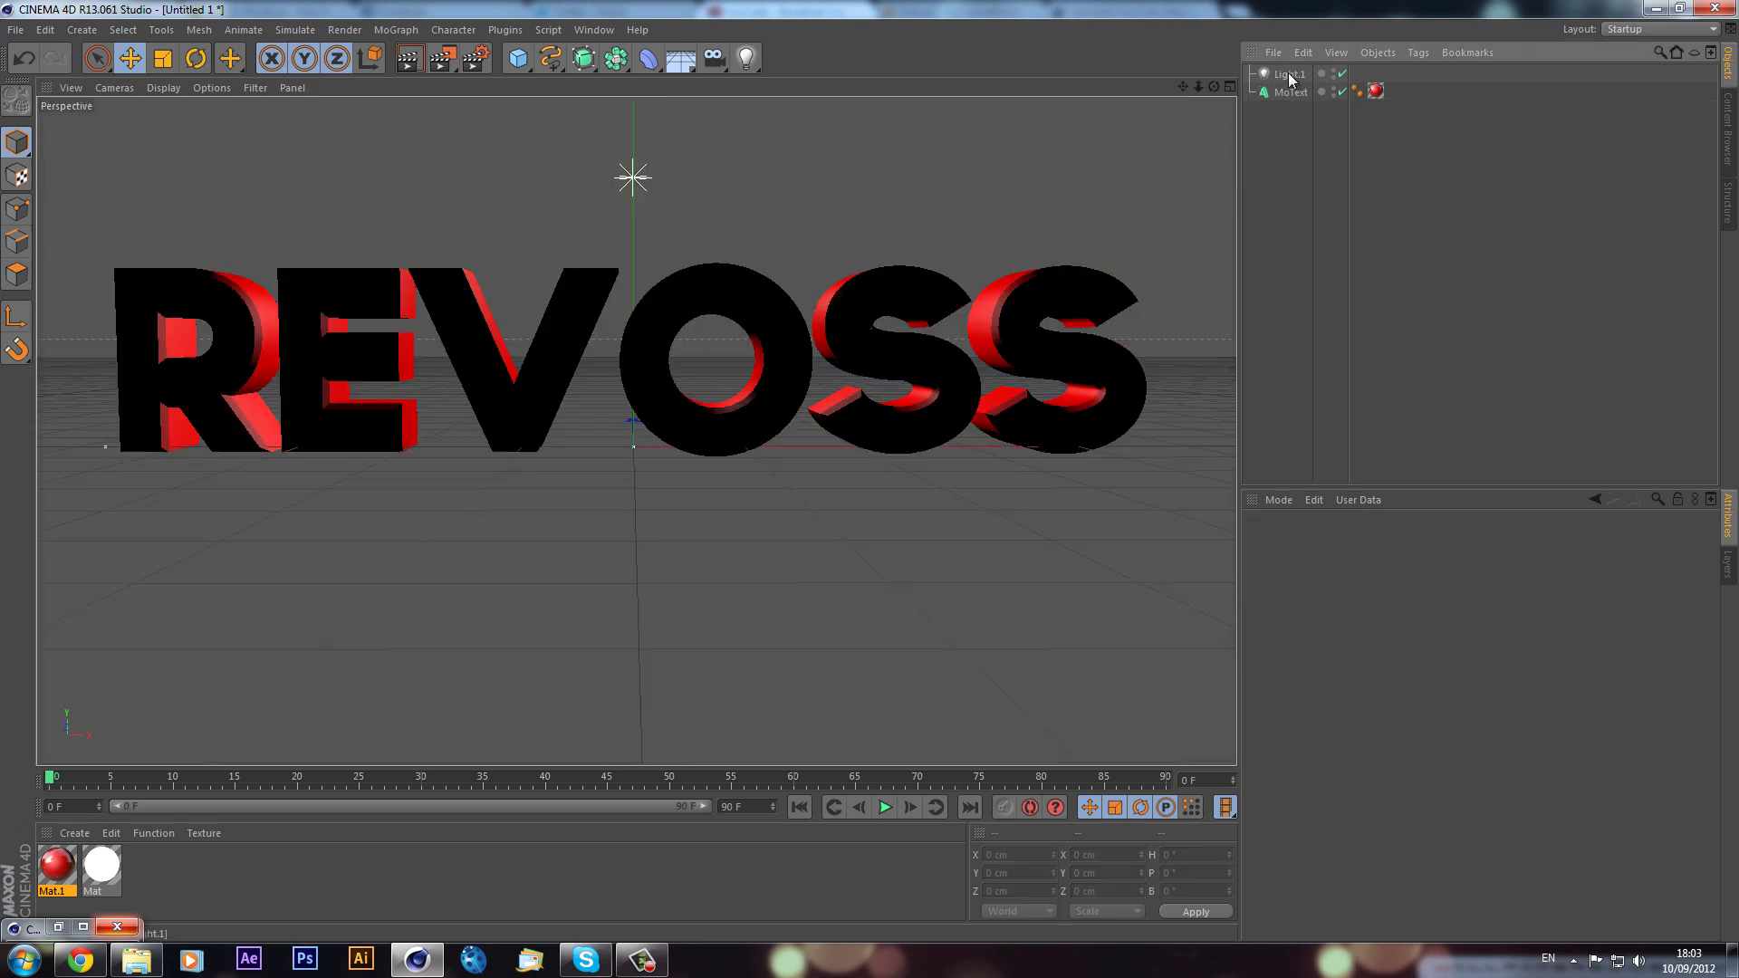
{"action": "left_click", "coordinate": [1284, 76]}
{"action": "key", "text": "Delete"}
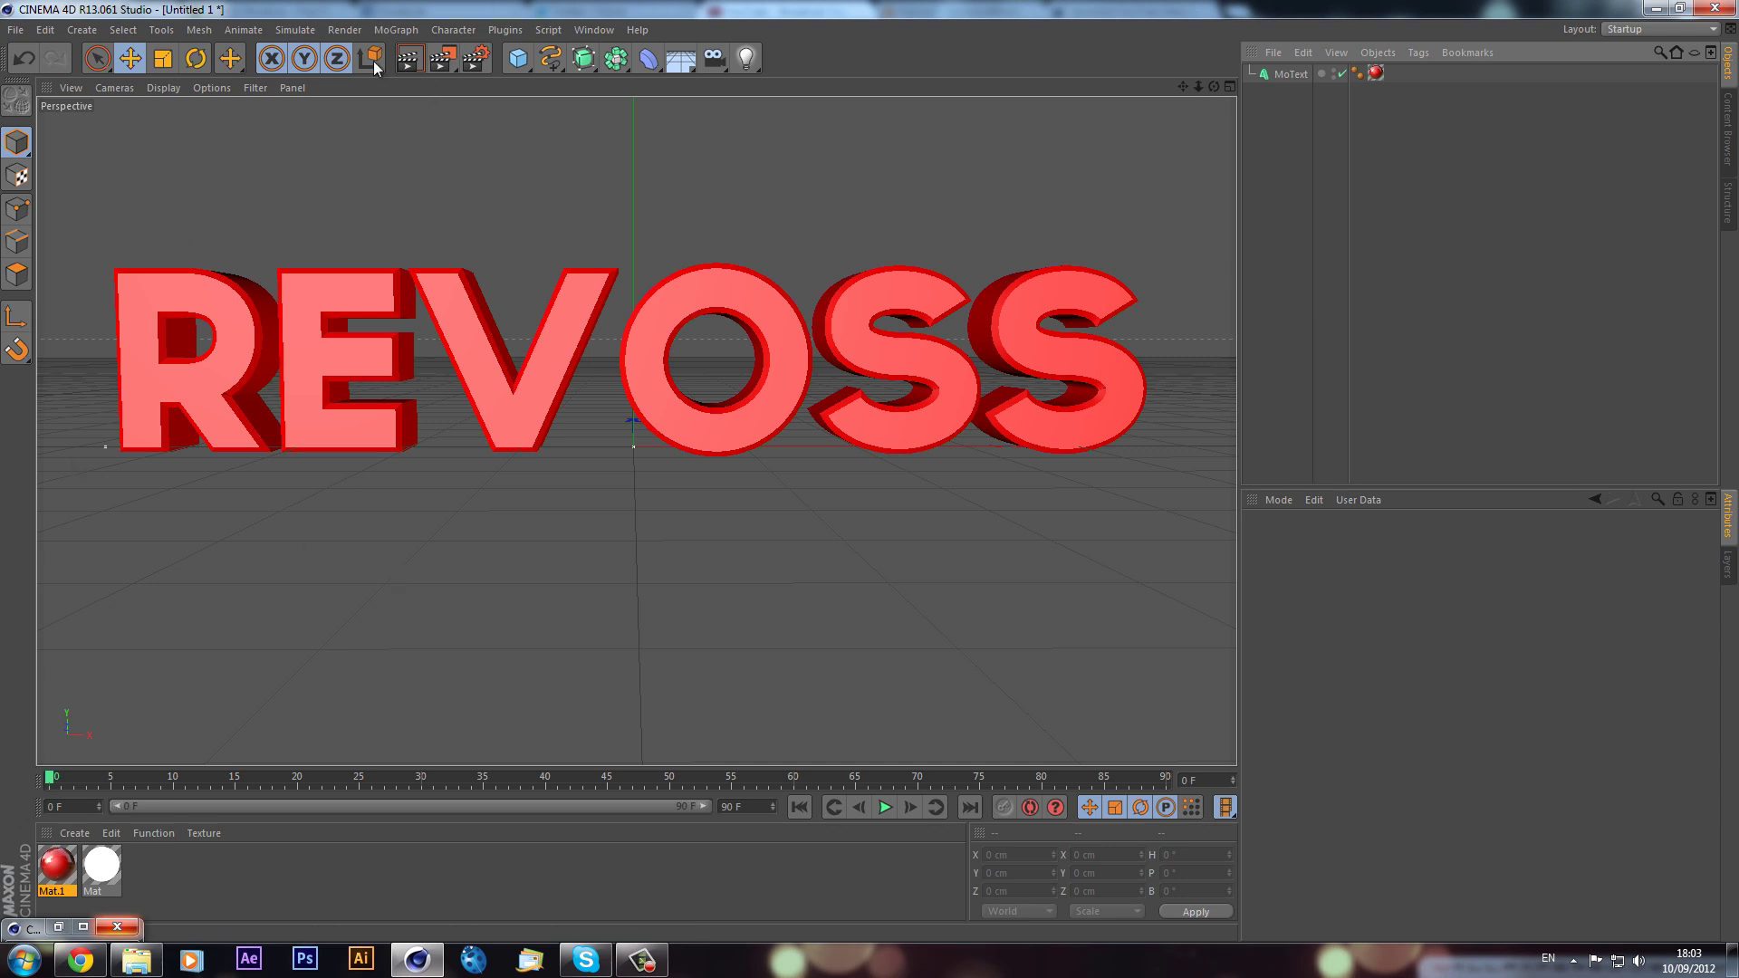
Step: Add the OverheadSoftbox preset from the GreyscalegorillaLightKitPro1 presets to the scene
{"action": "left_click", "coordinate": [107, 921]}
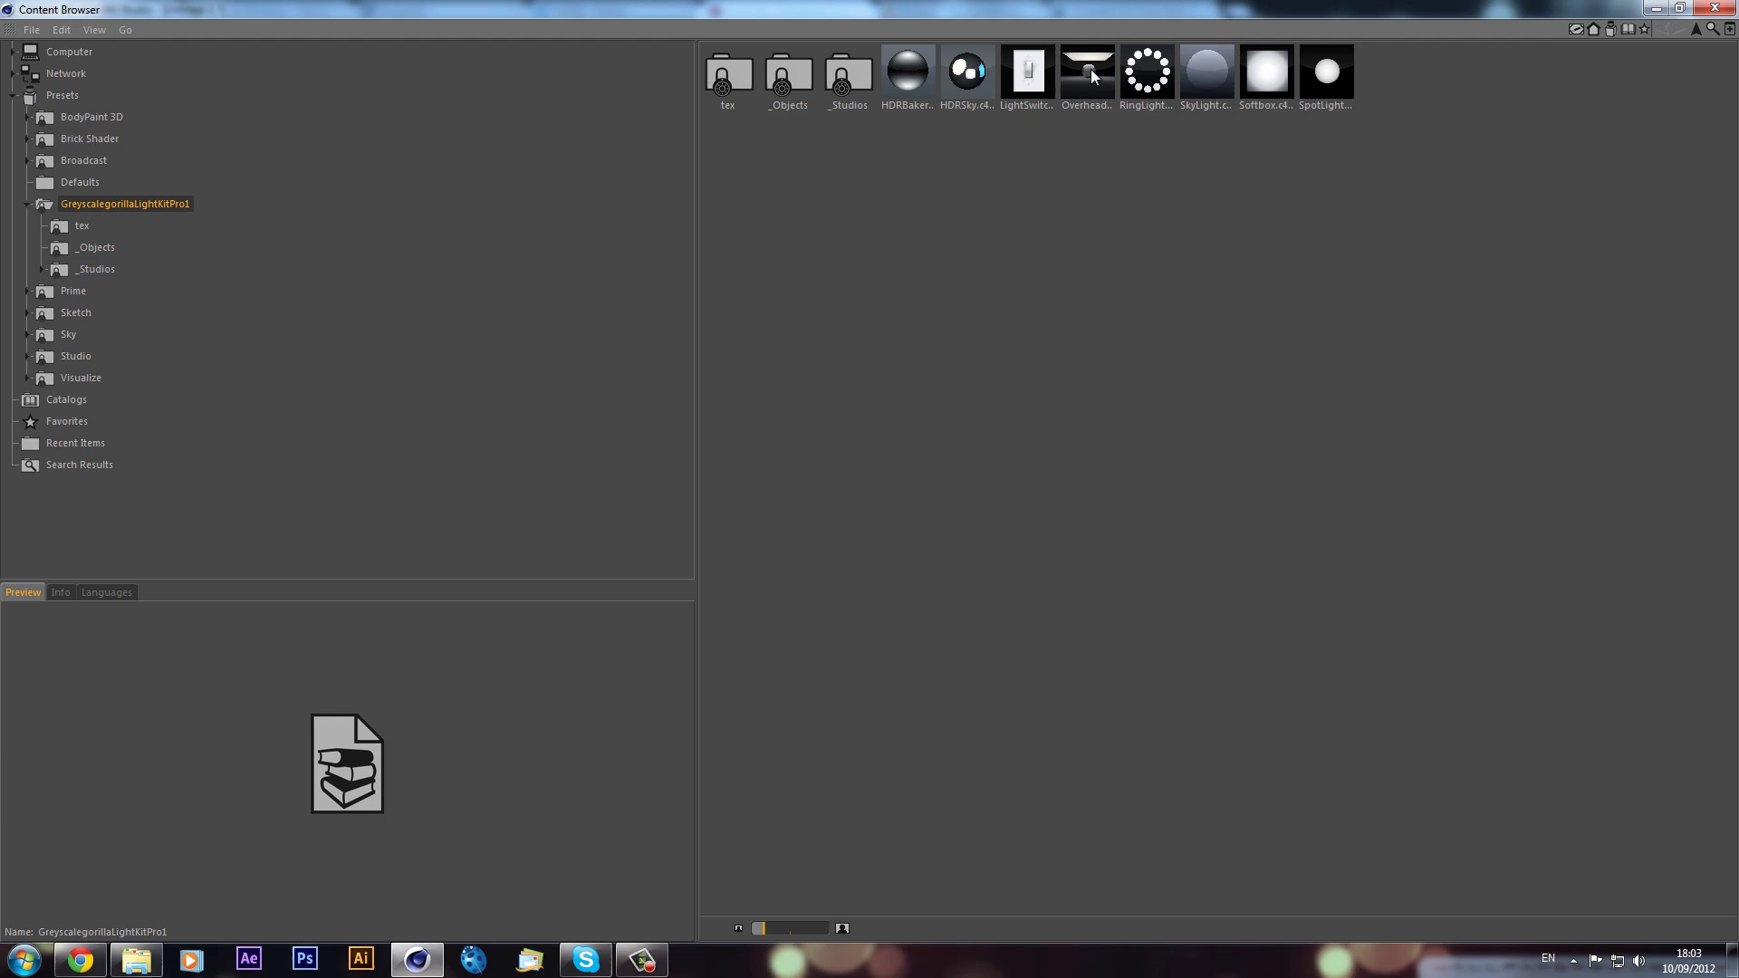
{"action": "left_click", "coordinate": [1090, 73]}
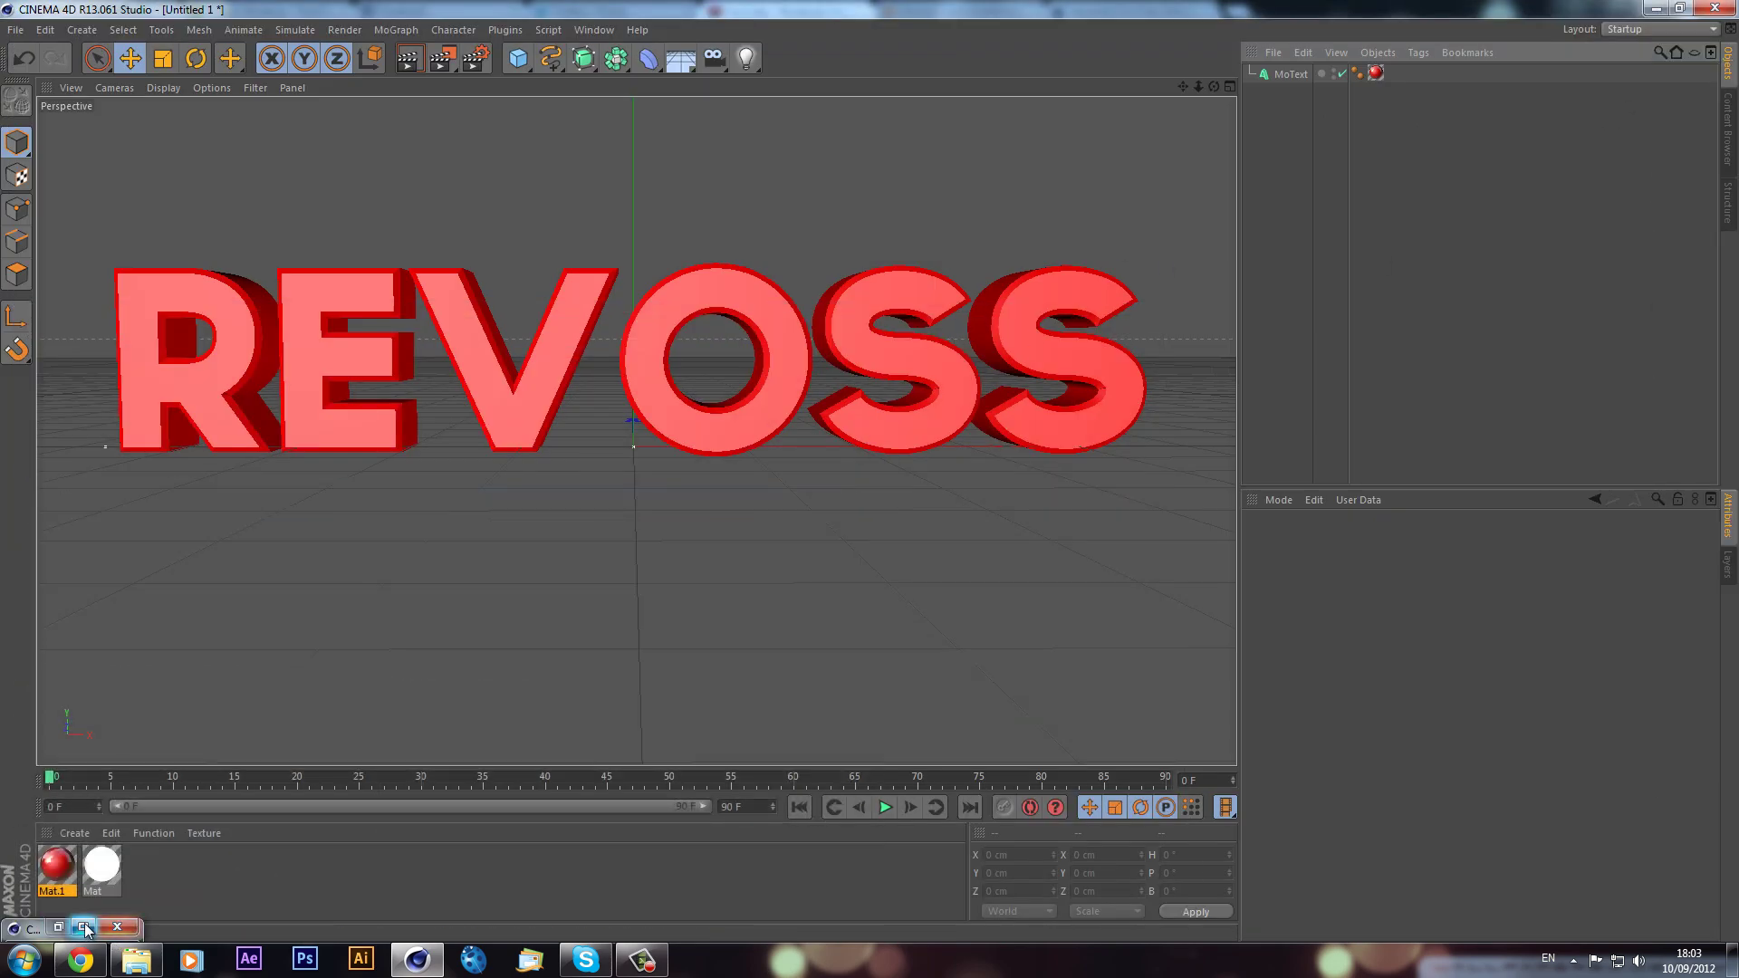
{"action": "left_click", "coordinate": [84, 926]}
{"action": "left_click", "coordinate": [1681, 8]}
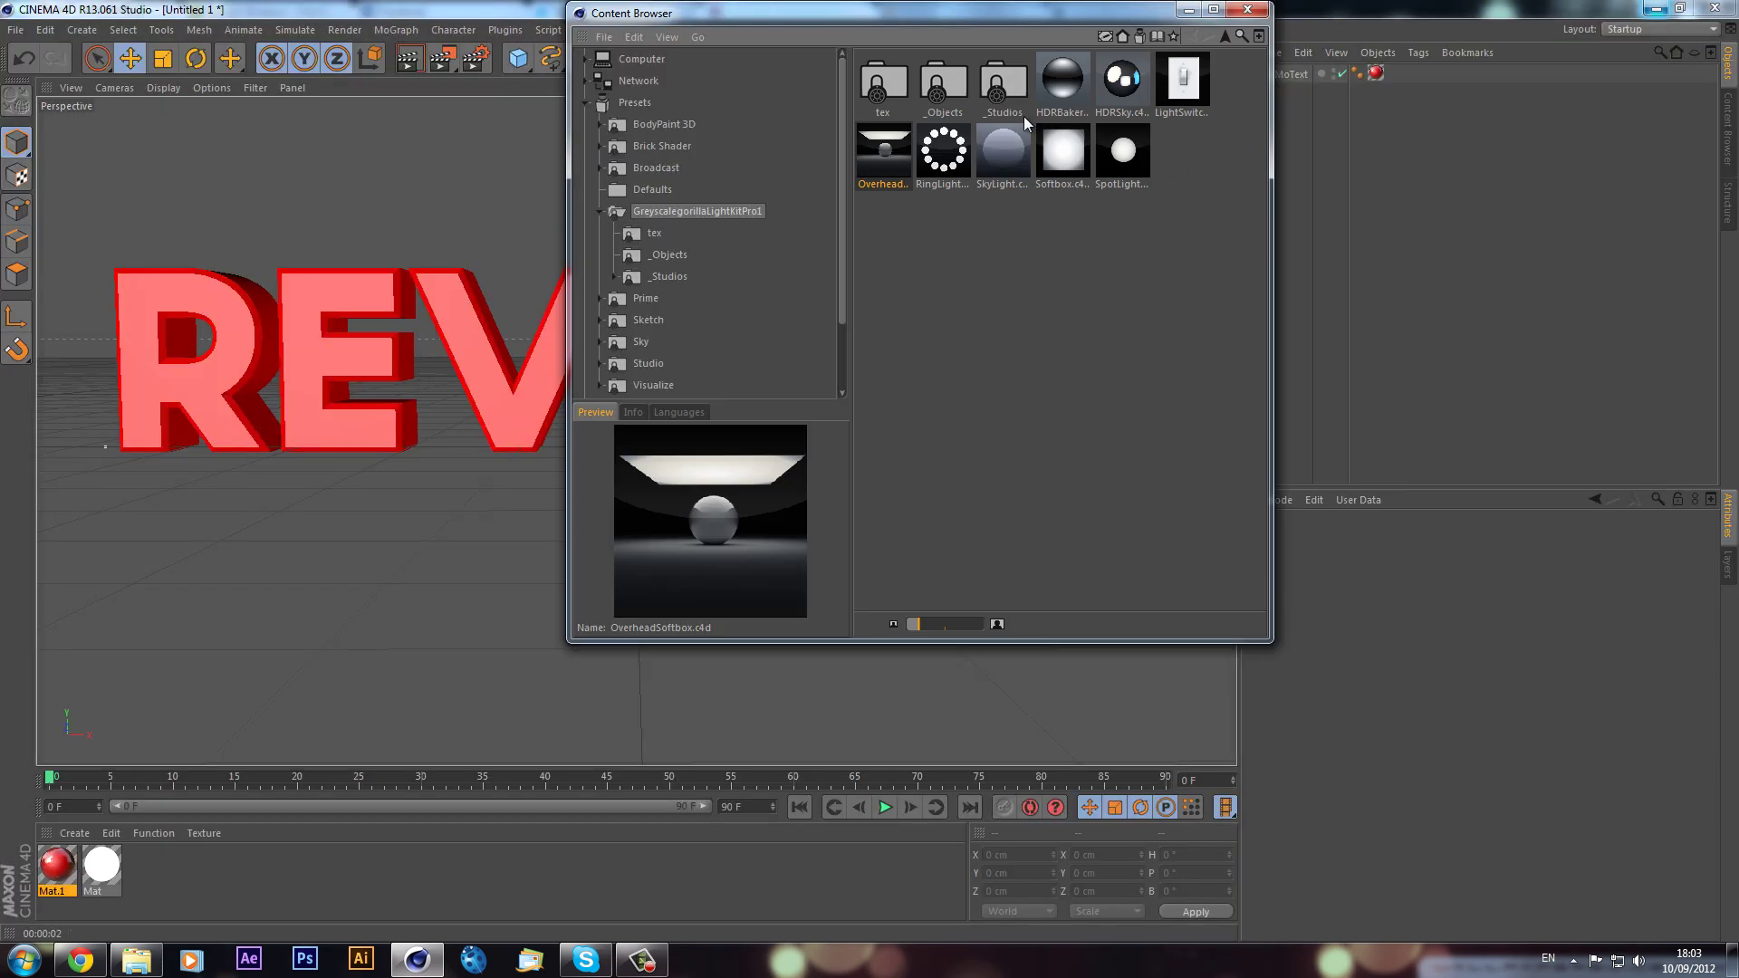
{"action": "left_click_drag", "start_coordinate": [906, 161], "coordinate": [264, 386]}
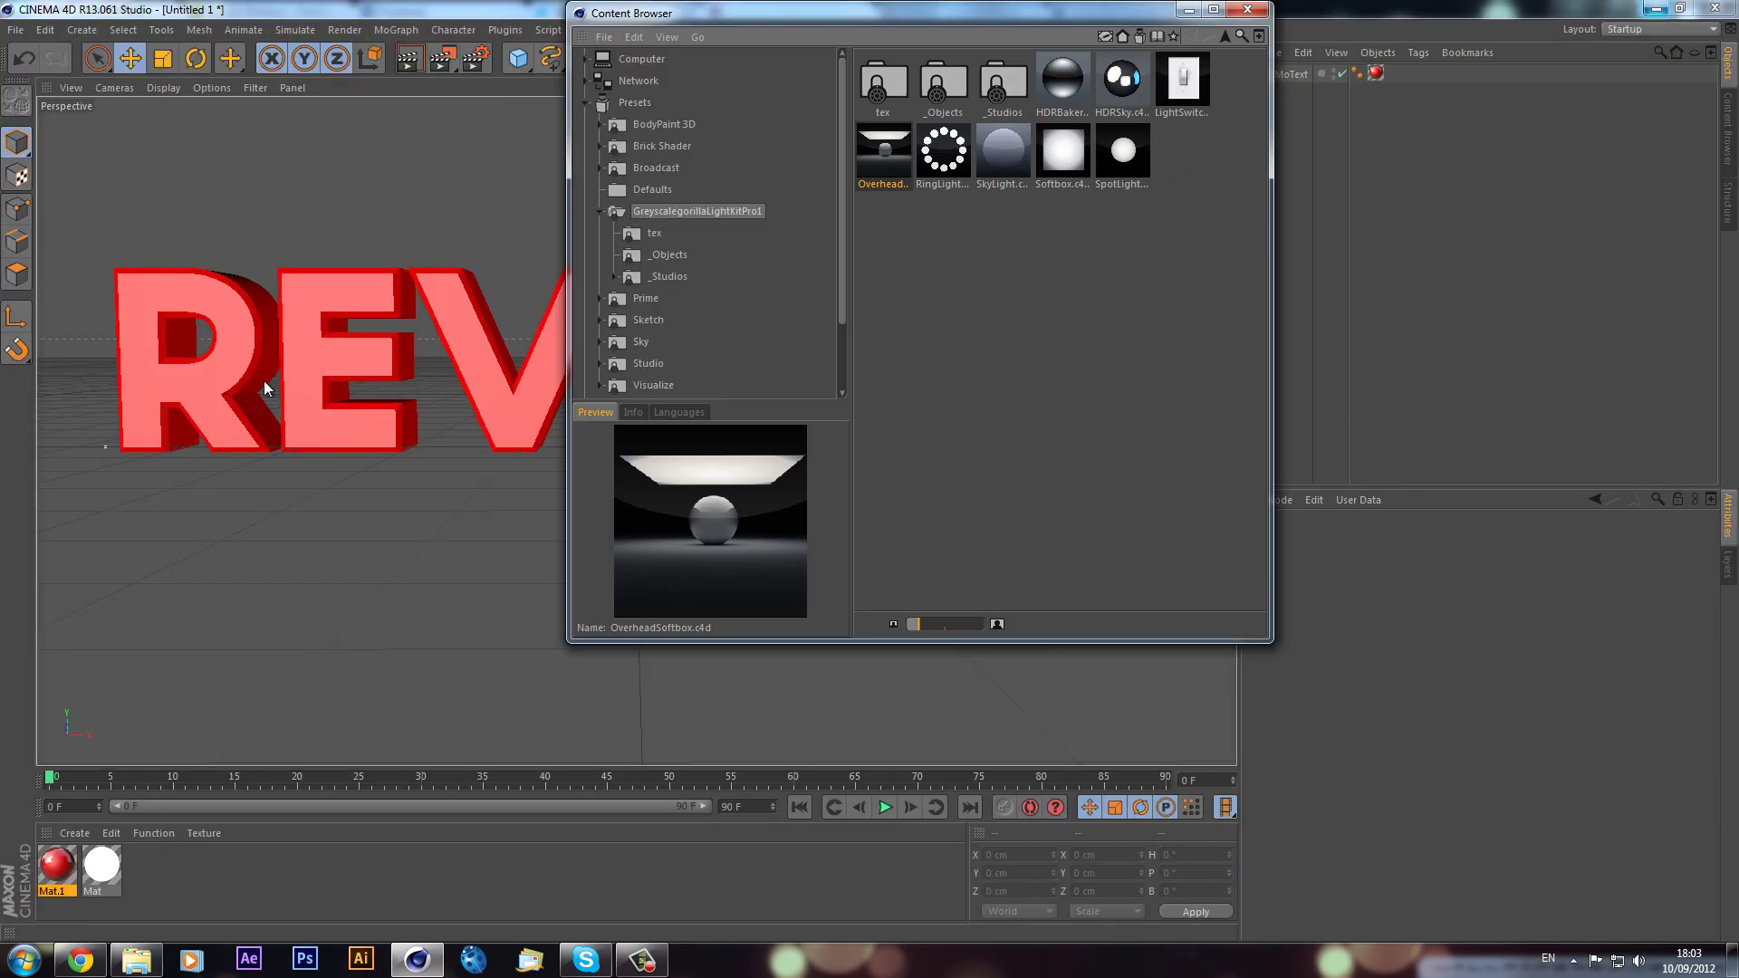
{"action": "left_click", "coordinate": [1188, 10]}
Step: Lower the overhead softbox above the text to a Y position of about 610 cm
{"action": "scroll", "coordinate": [991, 188], "scroll_direction": "down", "scroll_amount": 4}
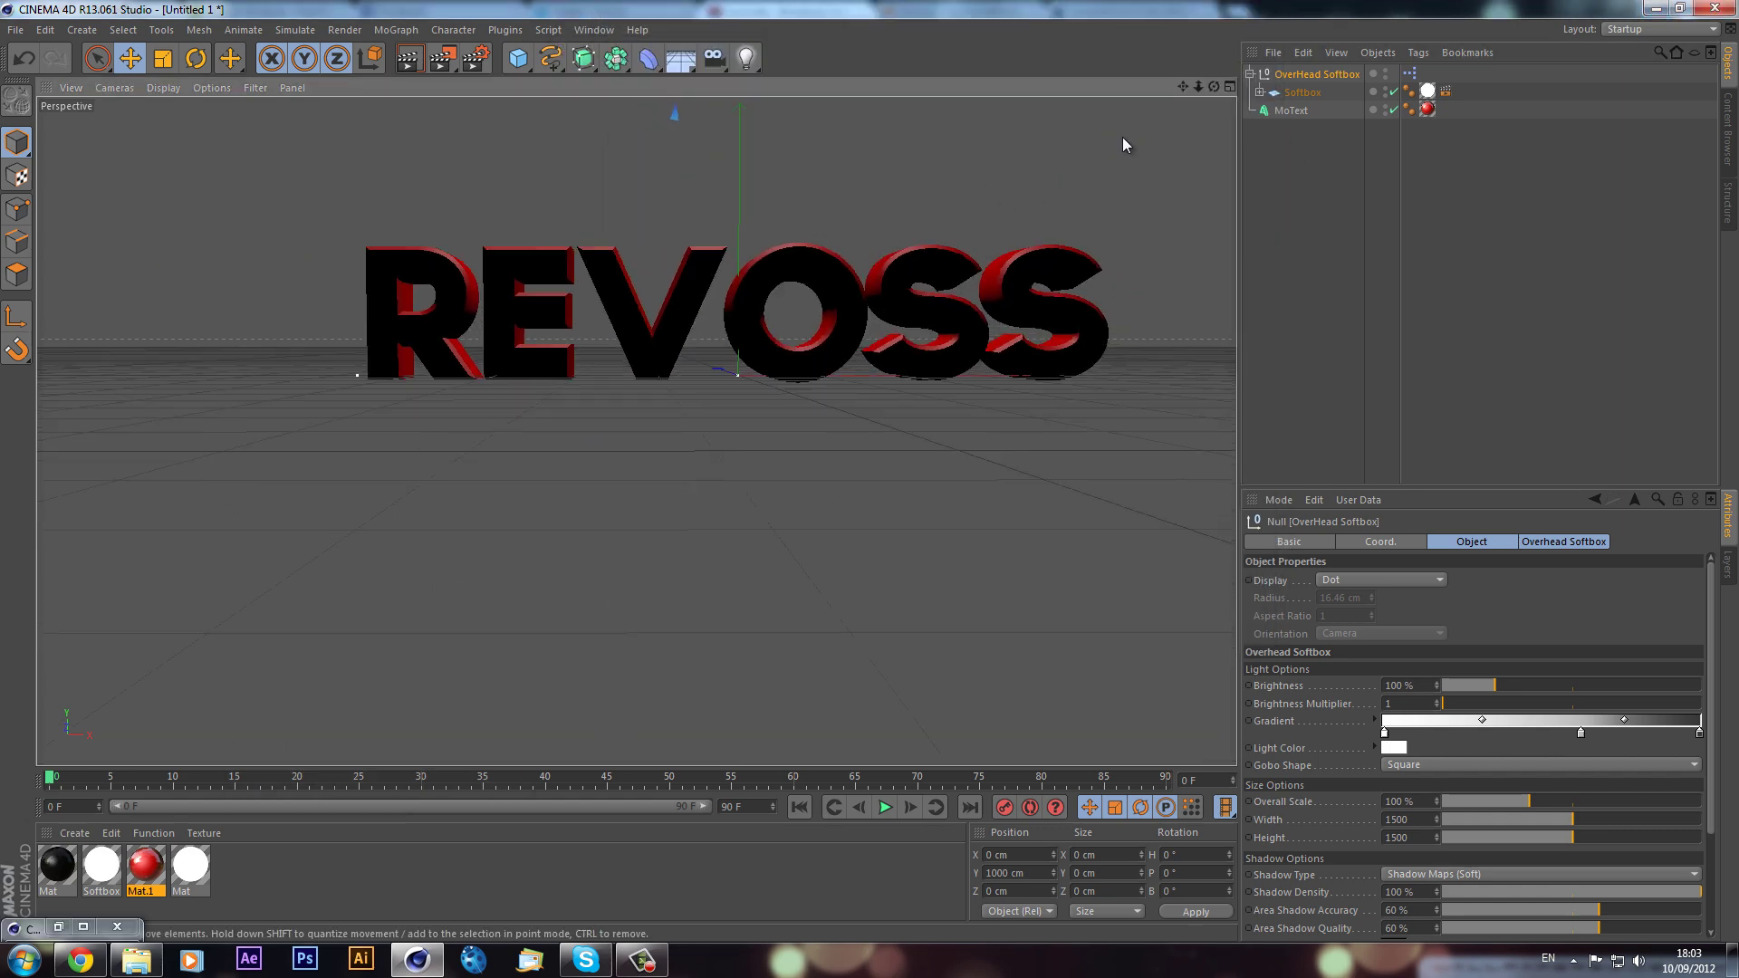
{"action": "scroll", "coordinate": [1123, 138], "scroll_direction": "down", "scroll_amount": 1}
{"action": "left_click_drag", "start_coordinate": [1183, 87], "coordinate": [873, 483]}
{"action": "scroll", "coordinate": [1092, 200], "scroll_direction": "down", "scroll_amount": 1}
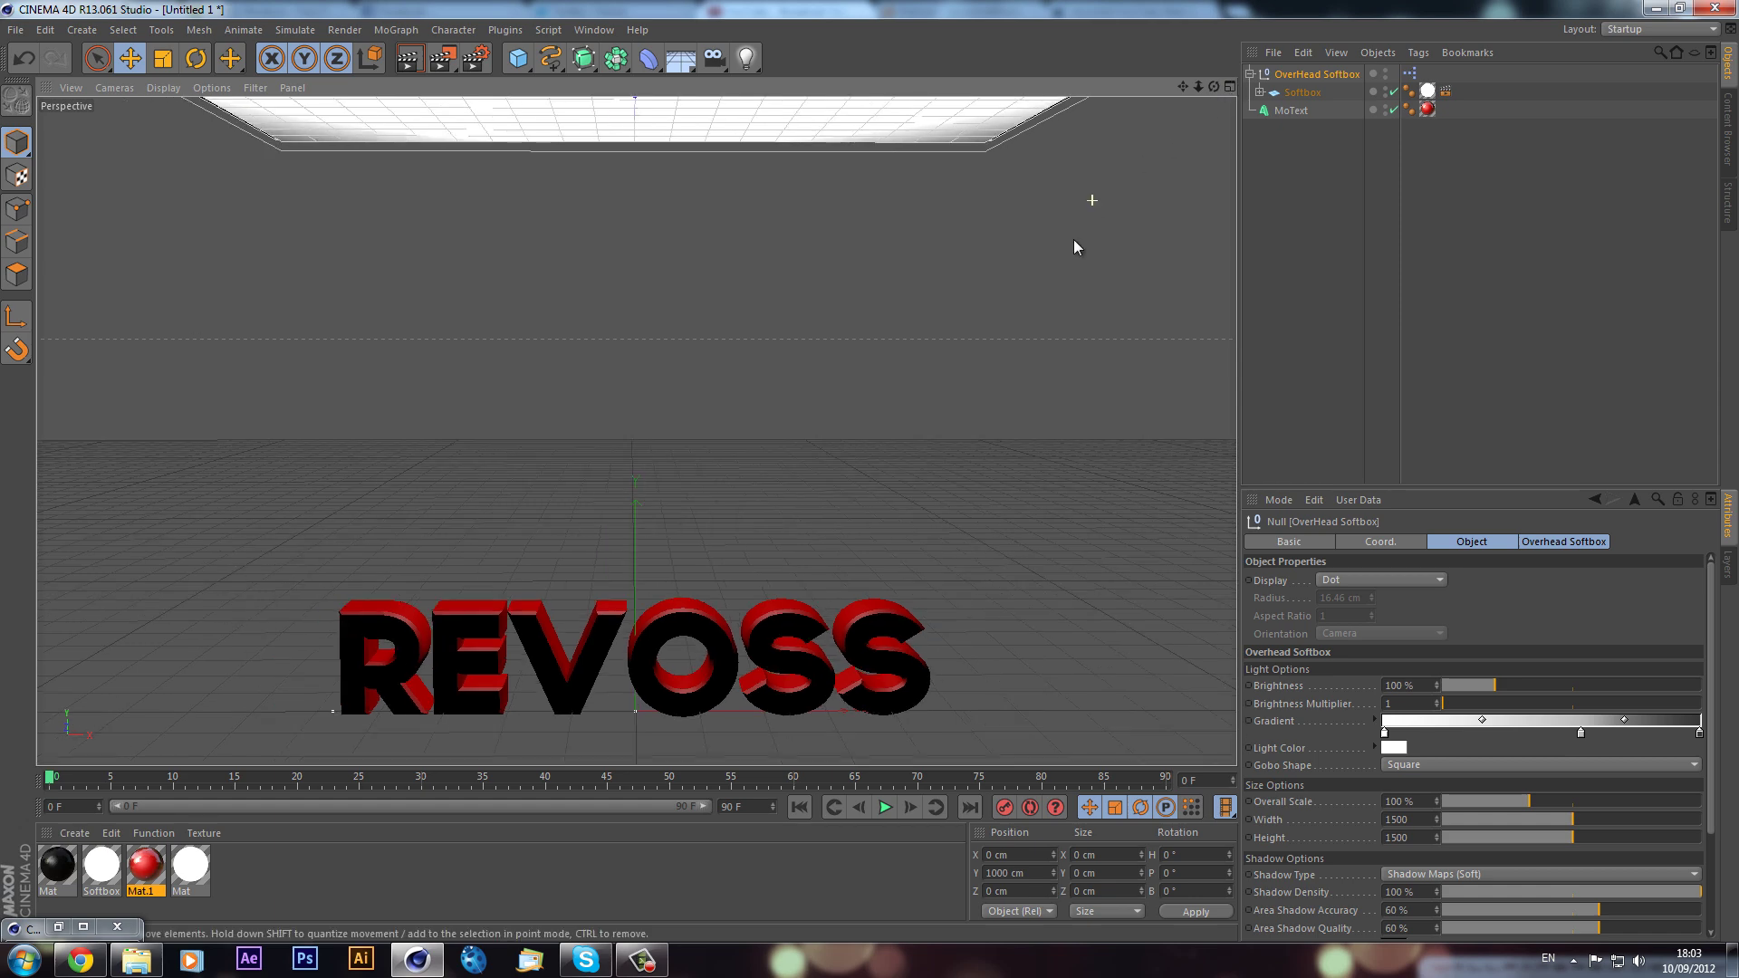
{"action": "scroll", "coordinate": [1093, 200], "scroll_direction": "down", "scroll_amount": 5}
{"action": "left_click_drag", "start_coordinate": [1183, 87], "coordinate": [866, 474]}
{"action": "left_click_drag", "start_coordinate": [740, 145], "coordinate": [739, 317]}
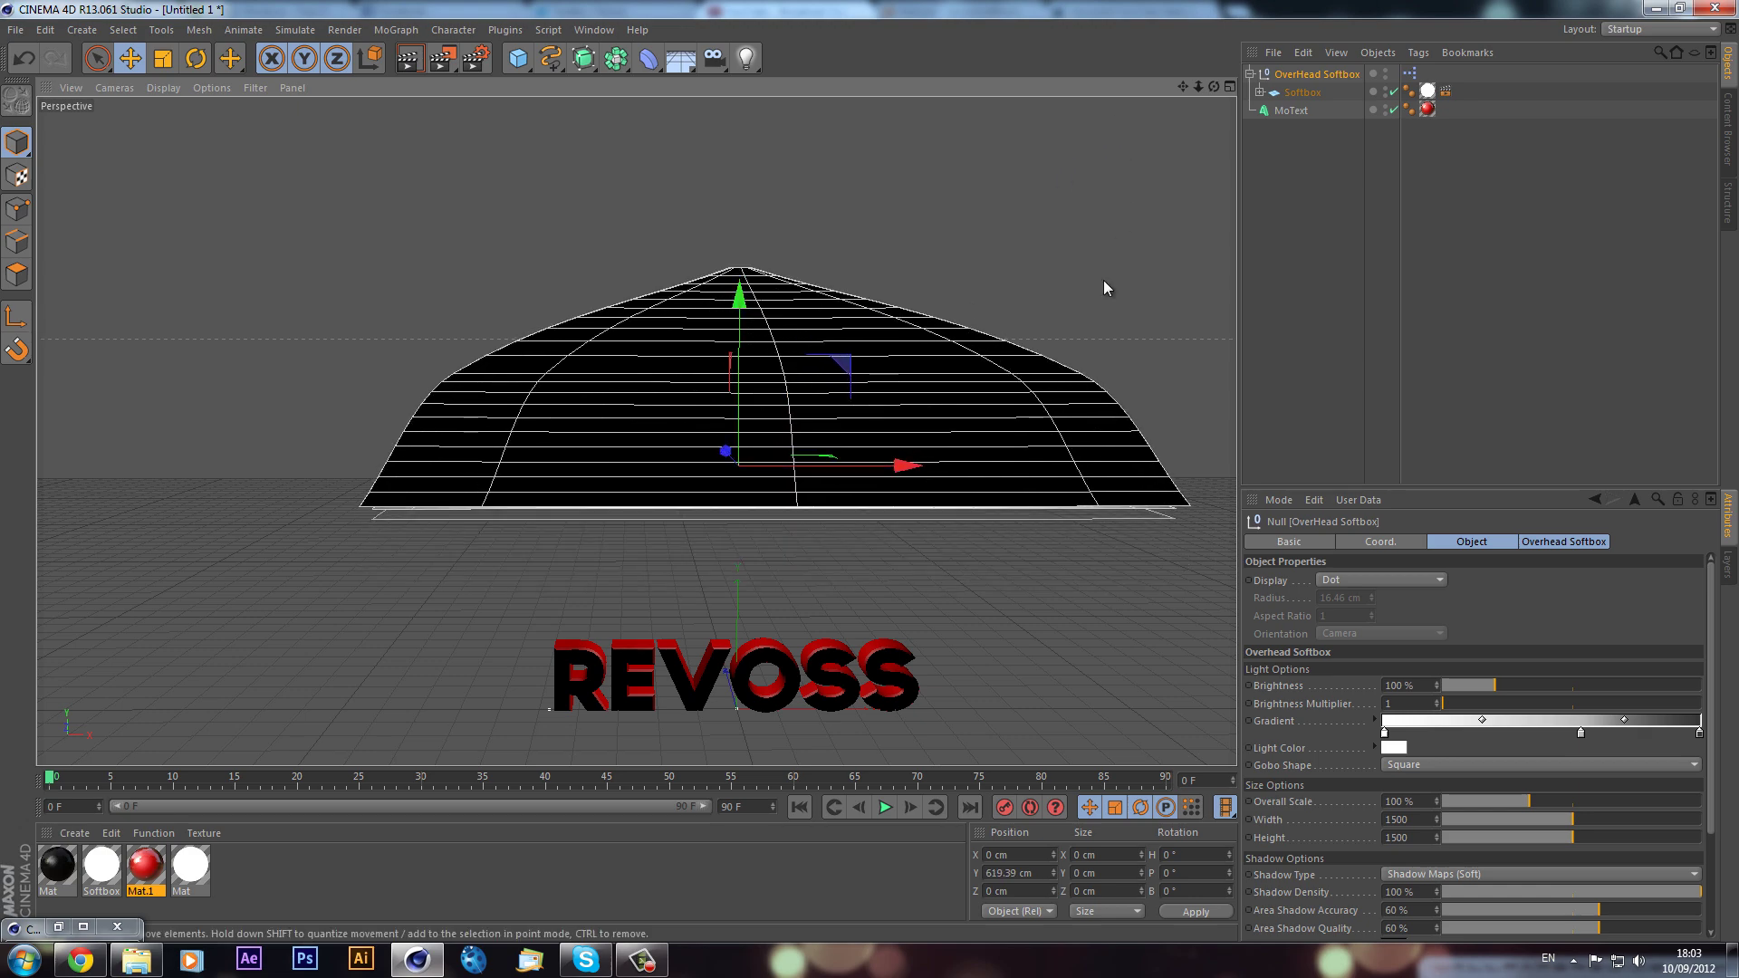
Step: Shift the overhead softbox in the Top view to X about -7 cm and Z about 42 cm, and render a preview
{"action": "scroll", "coordinate": [994, 442], "scroll_direction": "up", "scroll_amount": 7}
{"action": "left_click_drag", "start_coordinate": [1183, 87], "coordinate": [869, 469]}
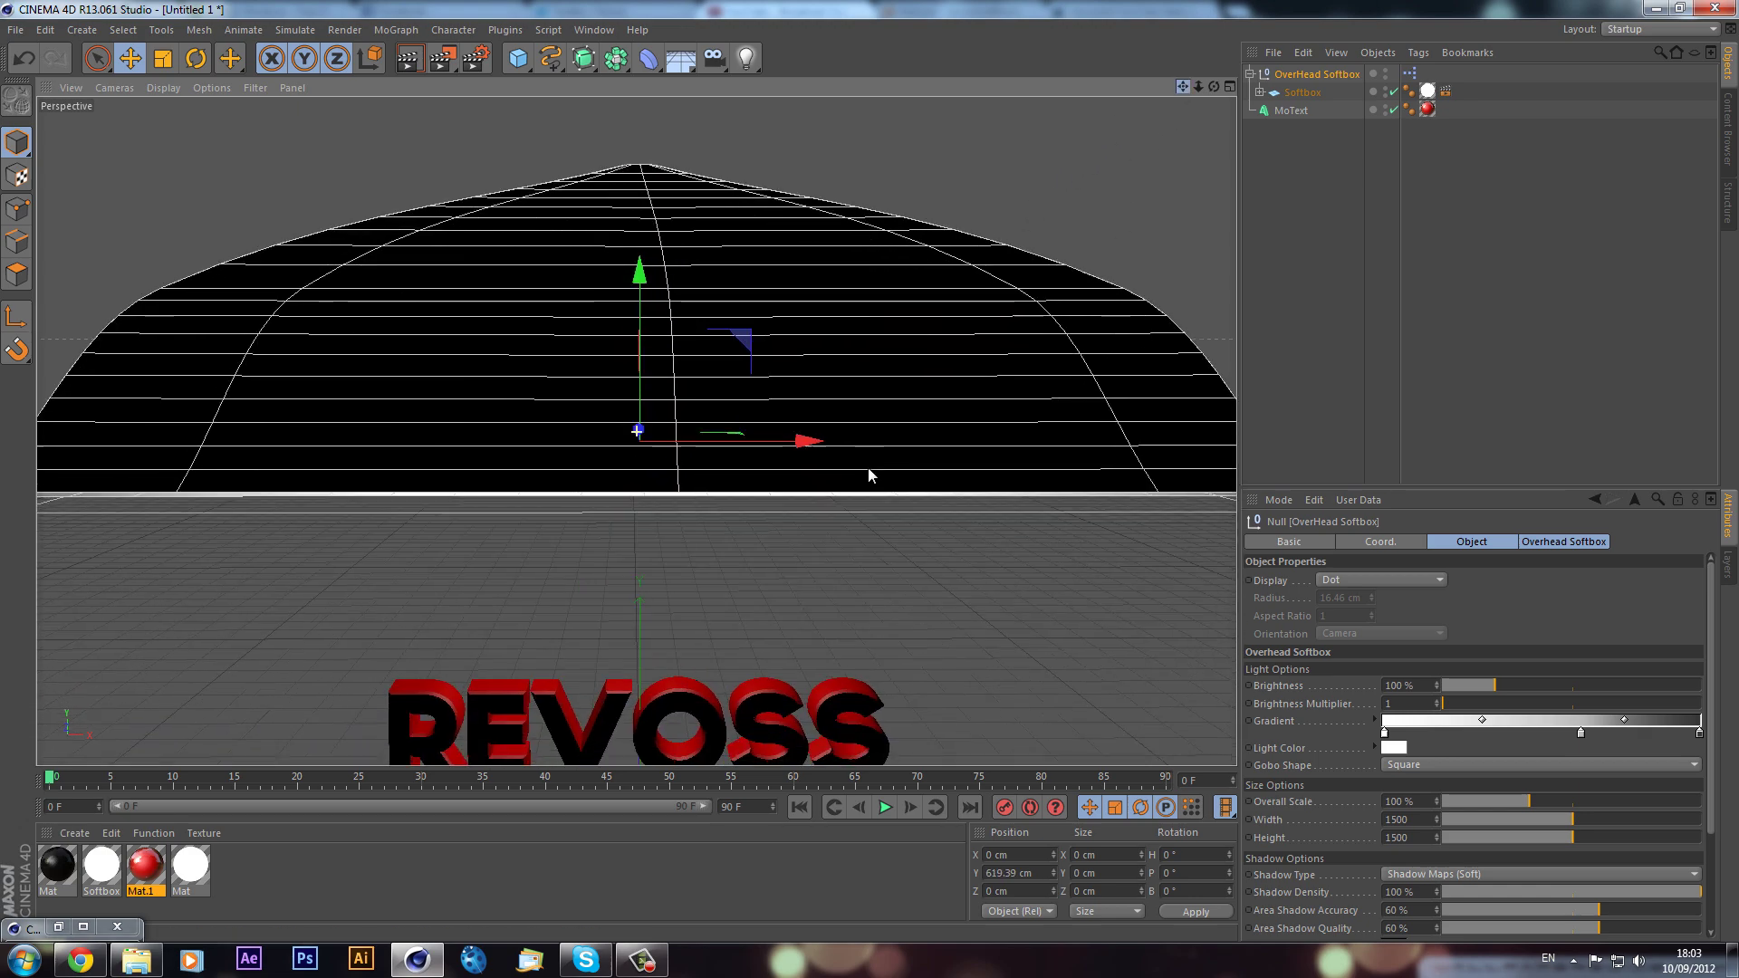
{"action": "middle_click_drag", "start_coordinate": [868, 469], "coordinate": [873, 462], "text": "alt"}
{"action": "scroll", "coordinate": [806, 386], "scroll_direction": "up", "scroll_amount": 2}
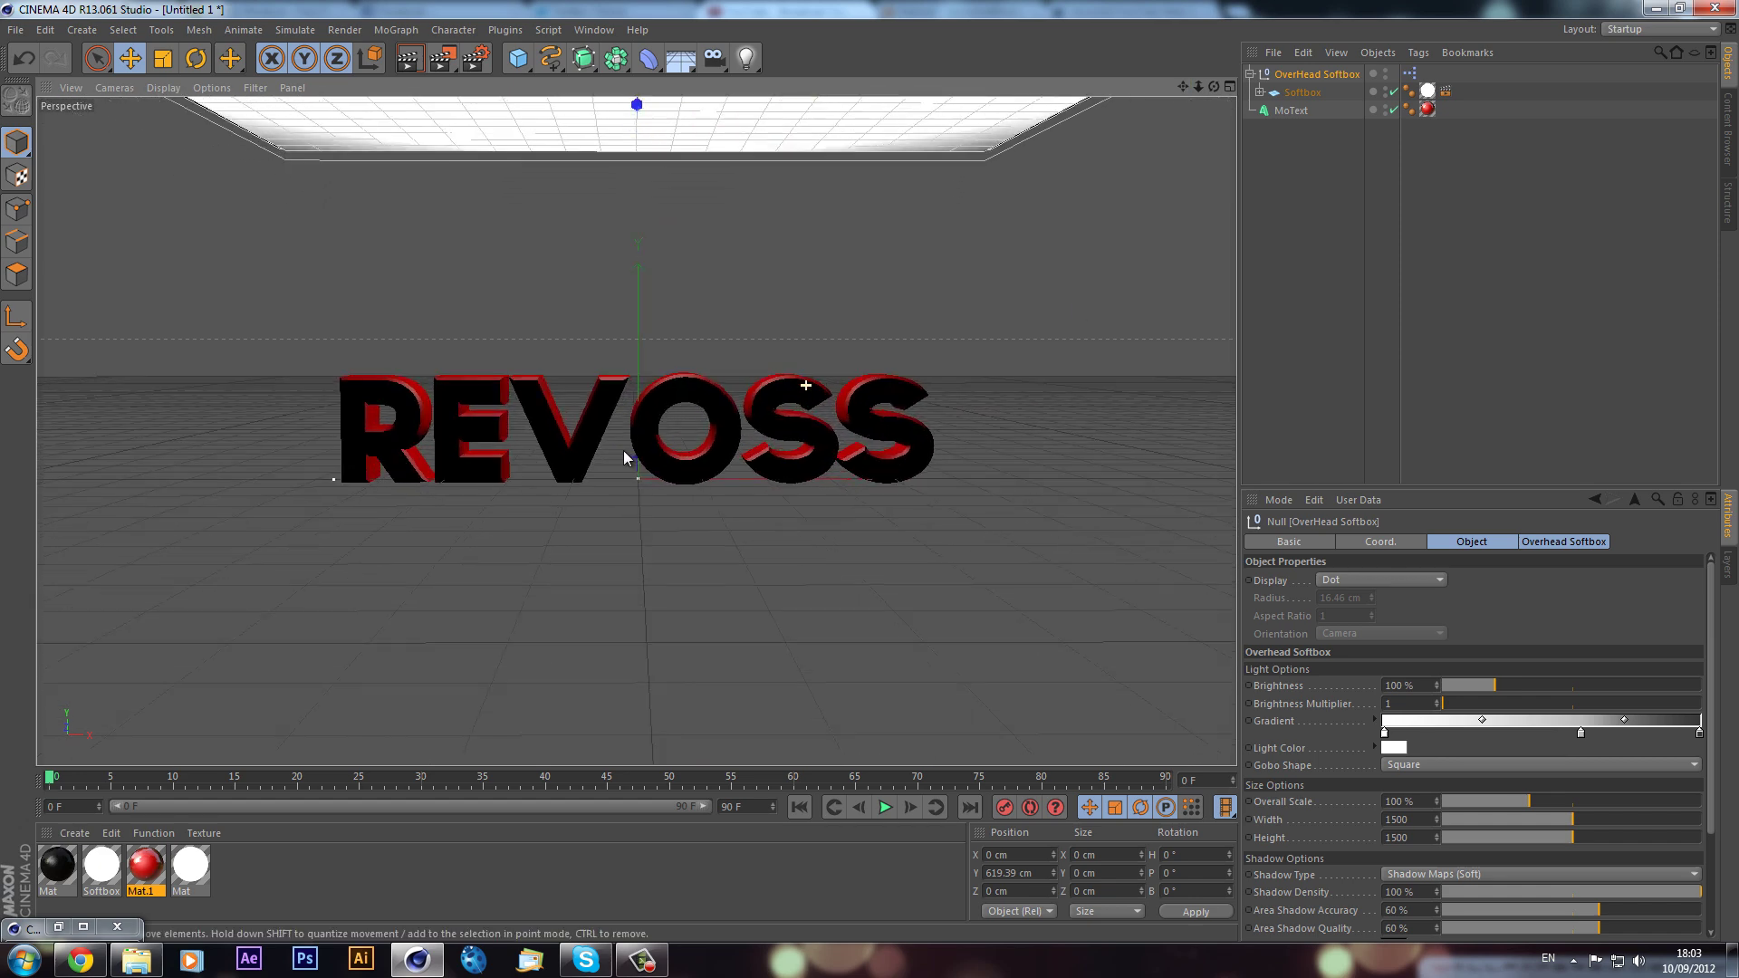
{"action": "scroll", "coordinate": [623, 444], "scroll_direction": "up", "scroll_amount": 6}
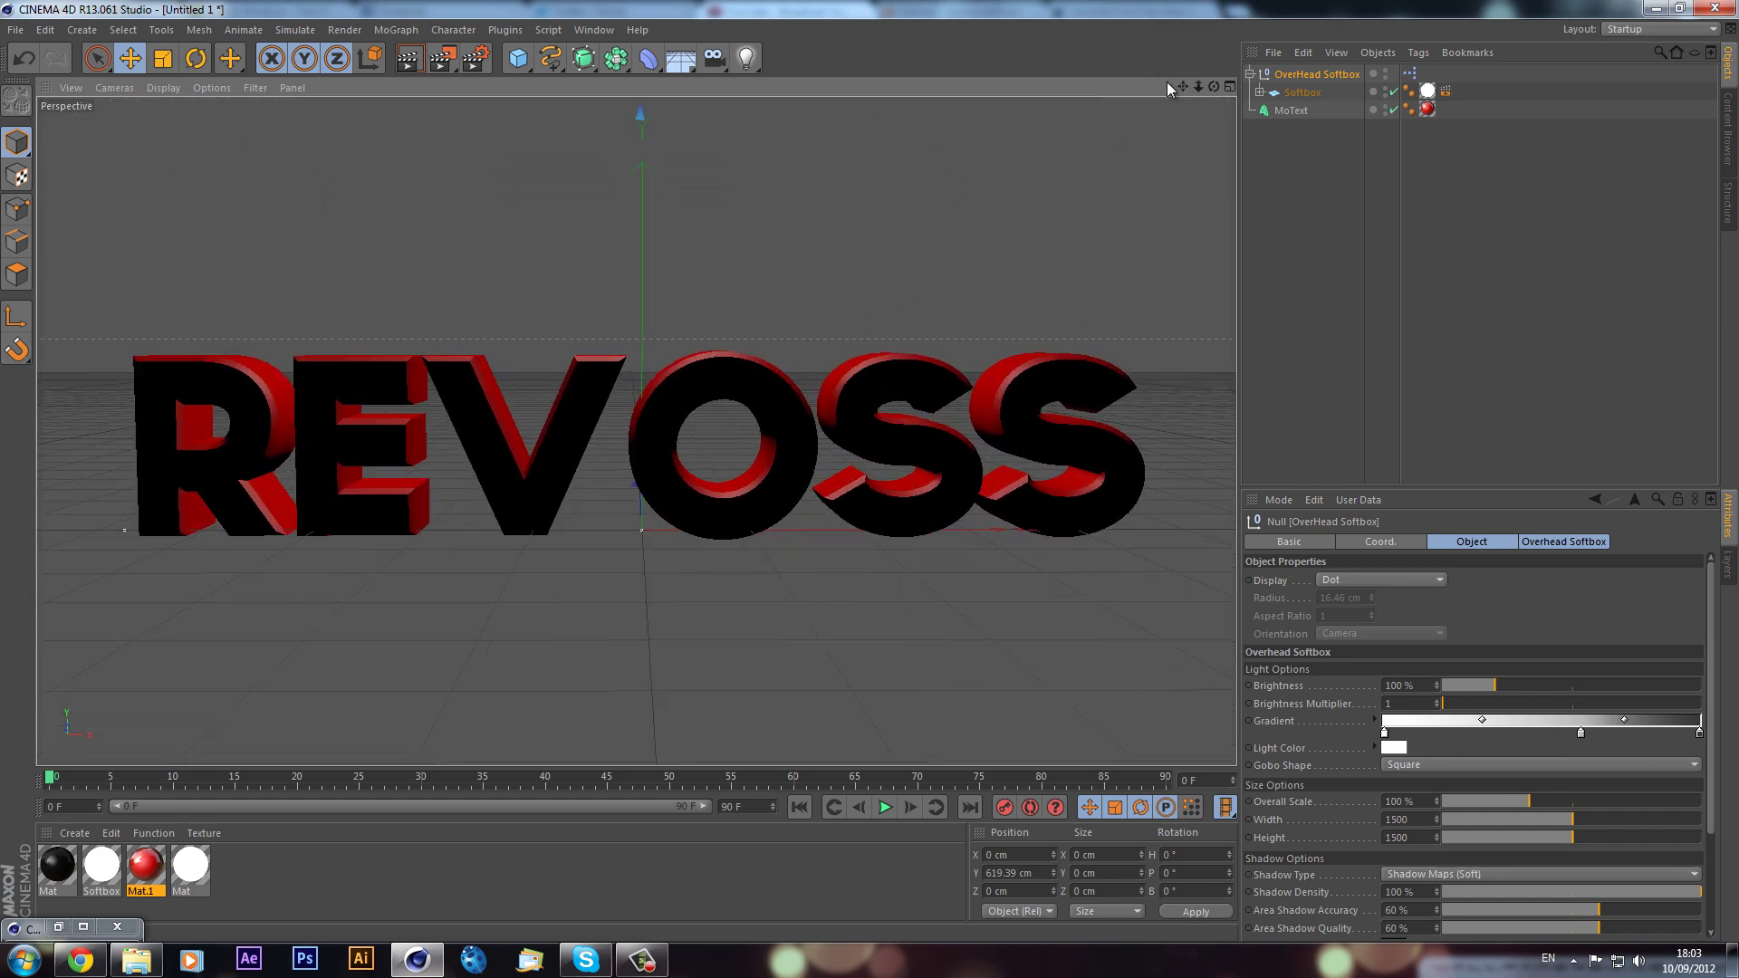
{"action": "left_click_drag", "start_coordinate": [1181, 89], "coordinate": [869, 469]}
{"action": "left_click", "coordinate": [1230, 85]}
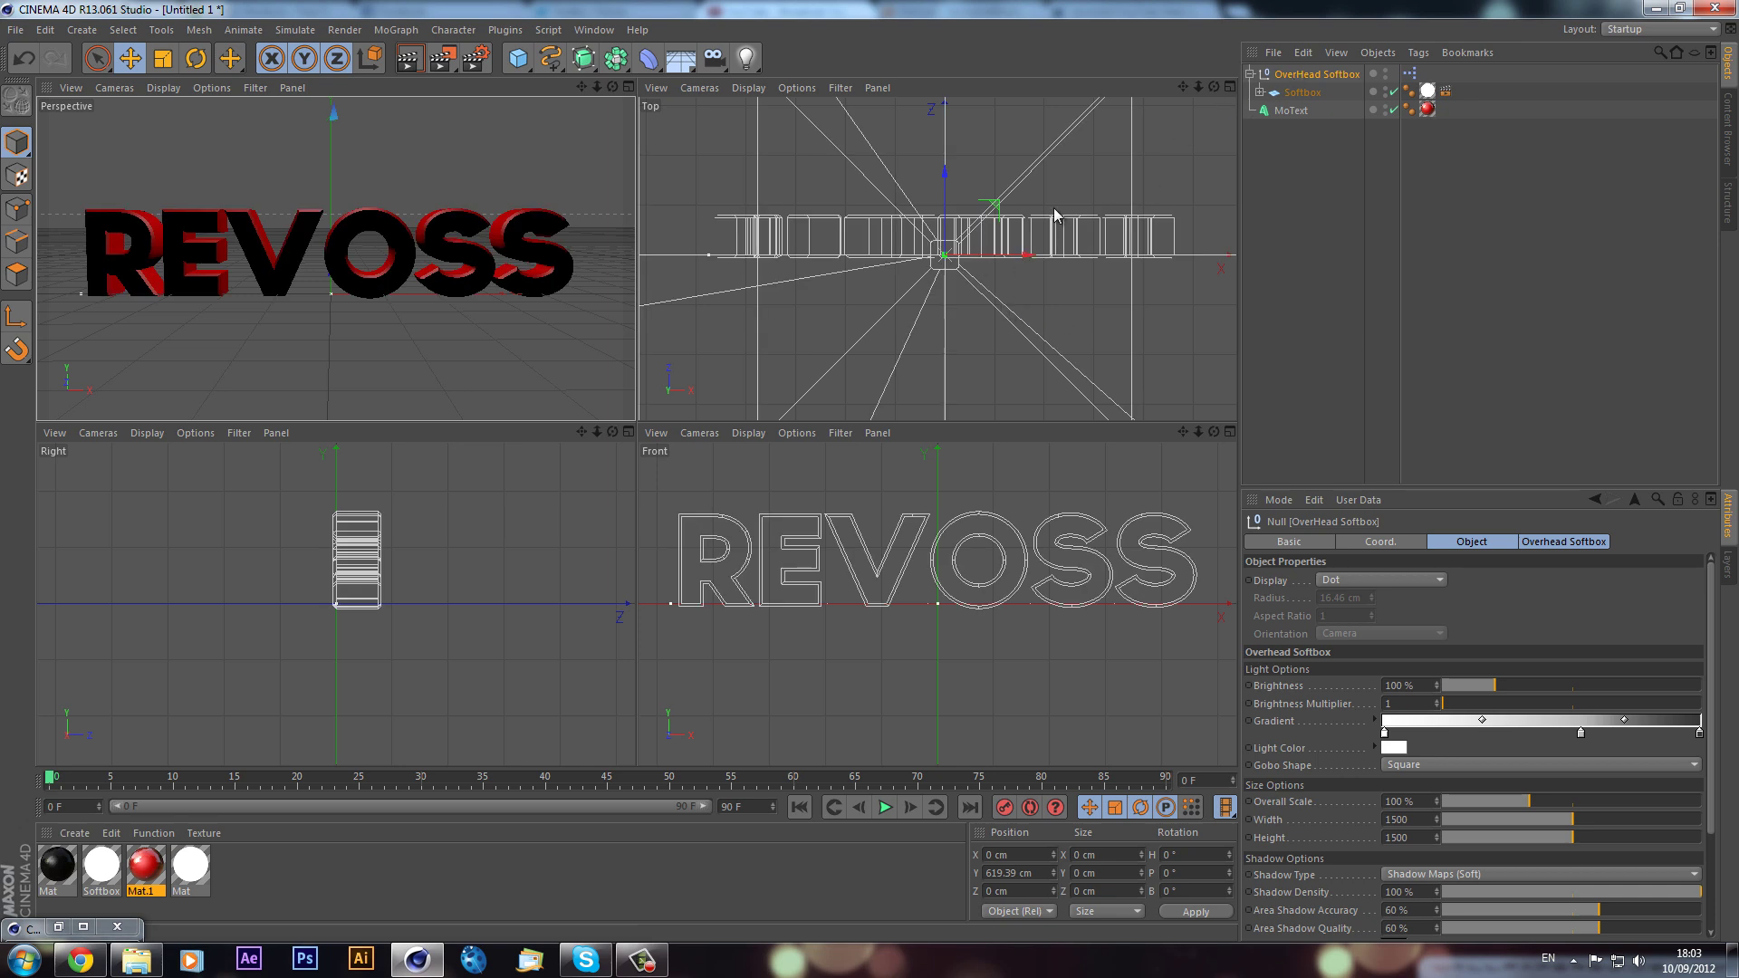
{"action": "left_click_drag", "start_coordinate": [938, 200], "coordinate": [932, 178]}
{"action": "left_click", "coordinate": [629, 87]}
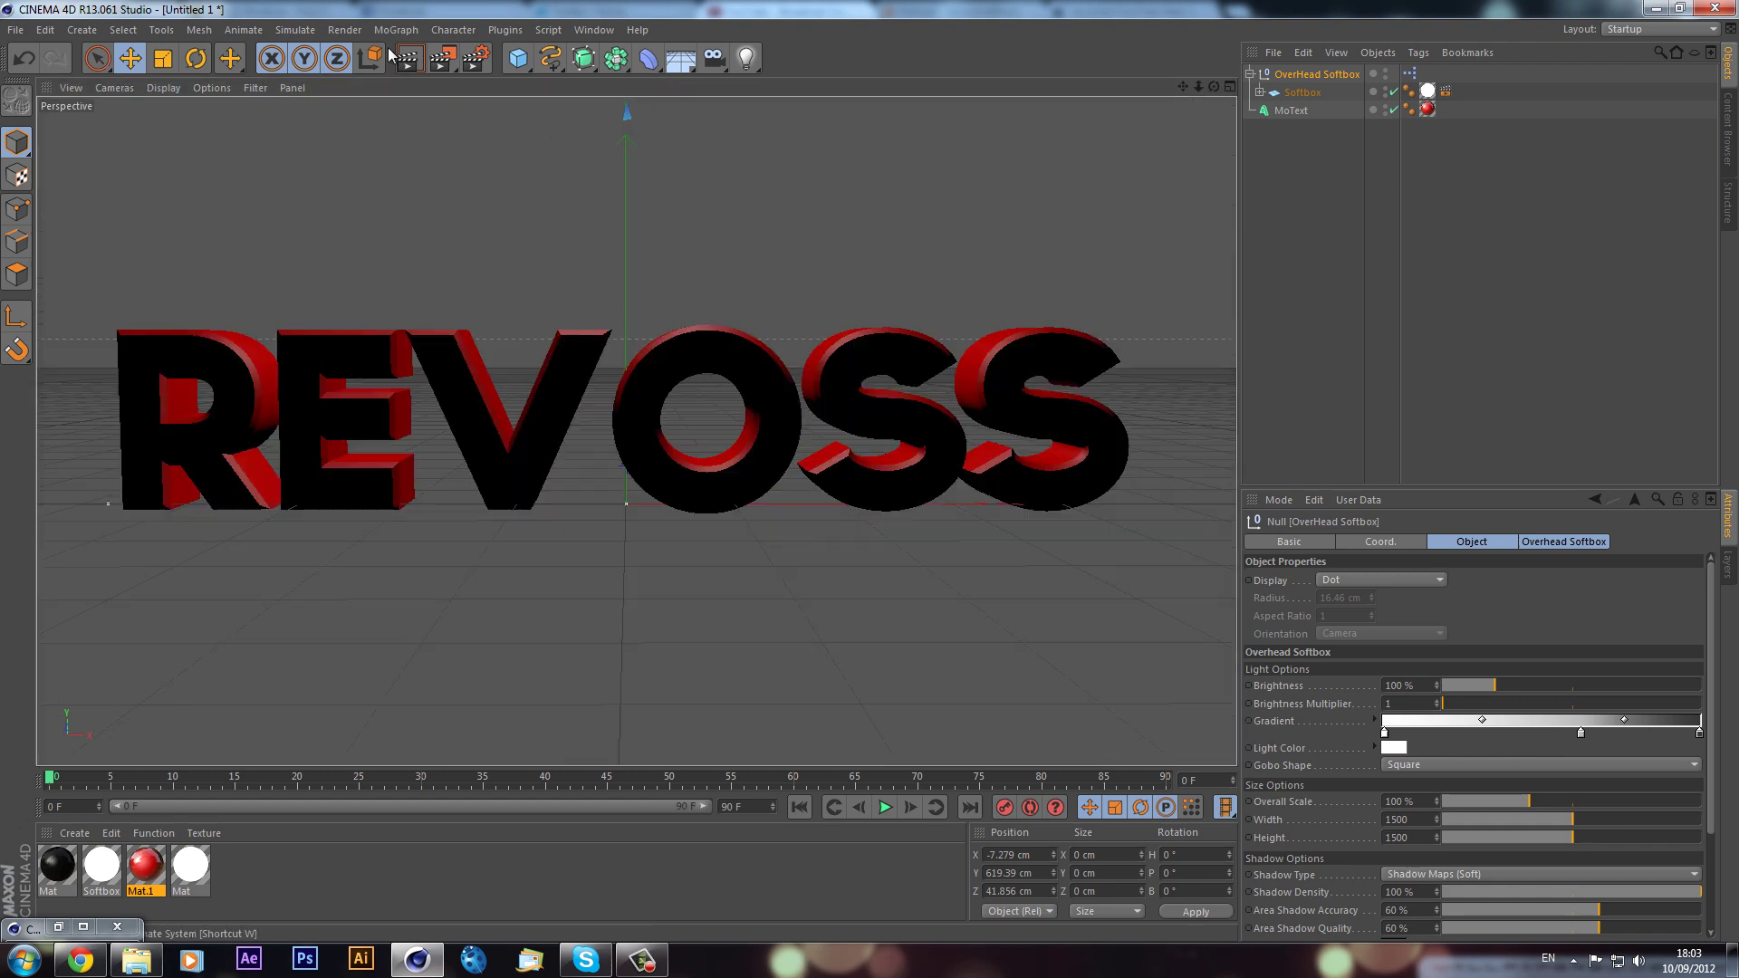
{"action": "left_click", "coordinate": [405, 57]}
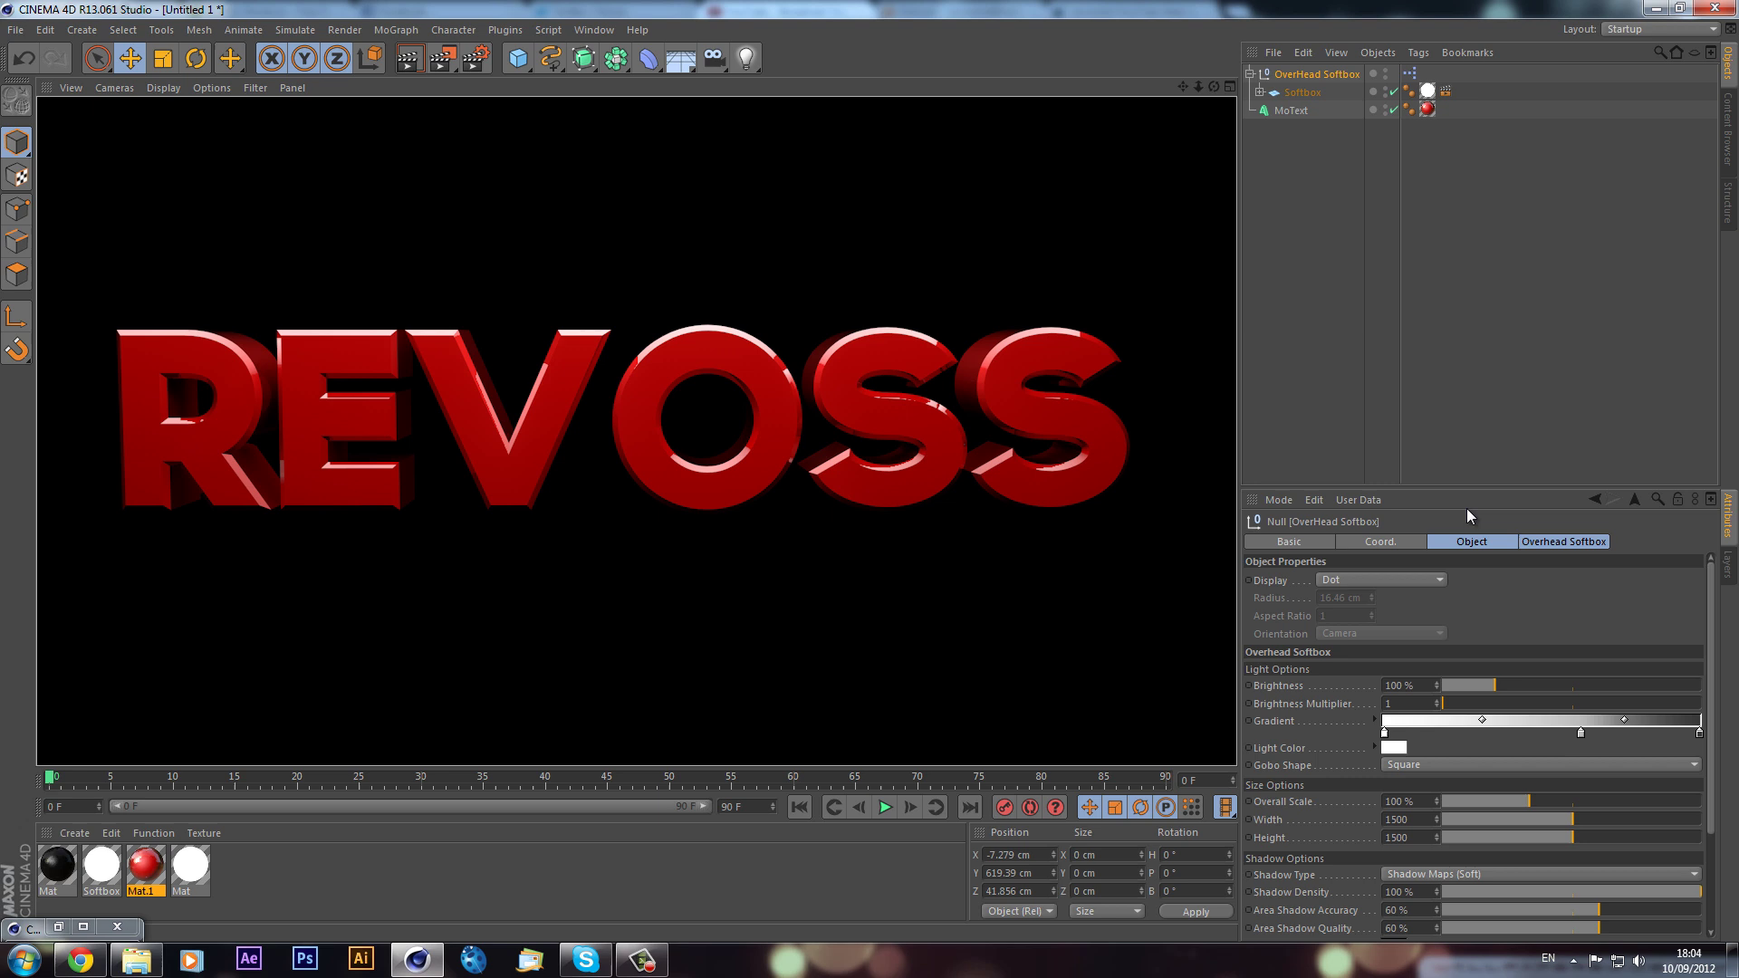
Step: Examine the studio presets in the light kit's _Studios folder, including LightTent, StudioC and WindowLightStudio
{"action": "left_click", "coordinate": [82, 926]}
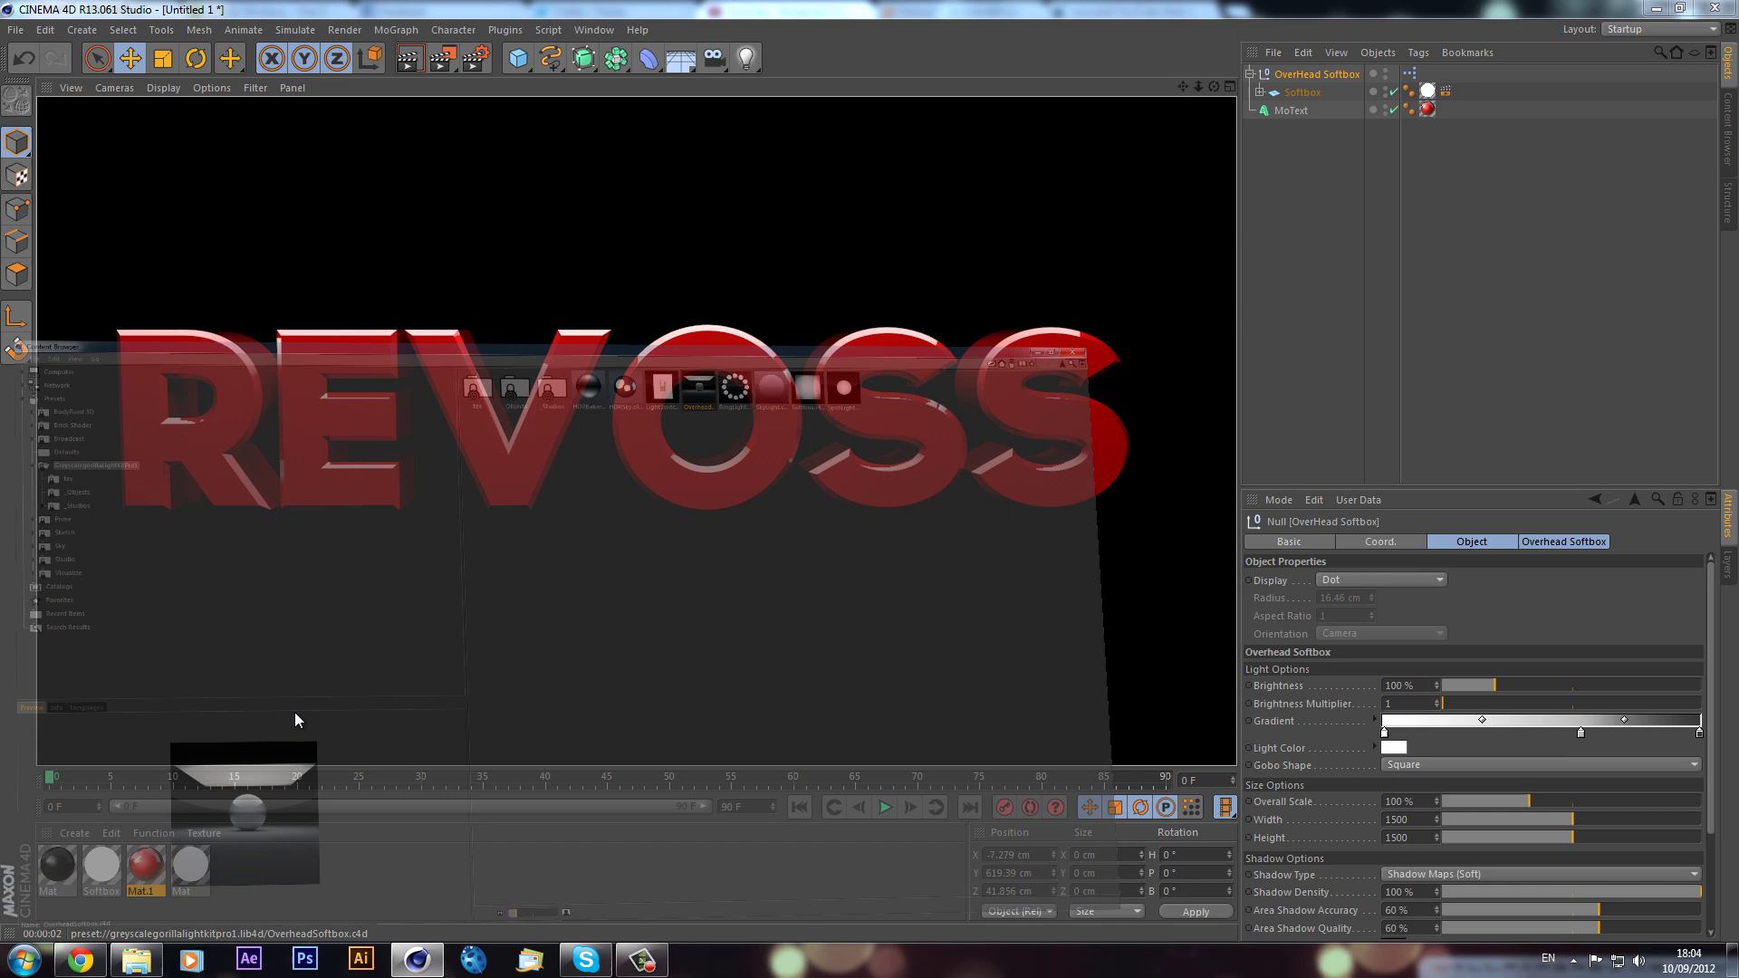
{"action": "double_click", "coordinate": [848, 76]}
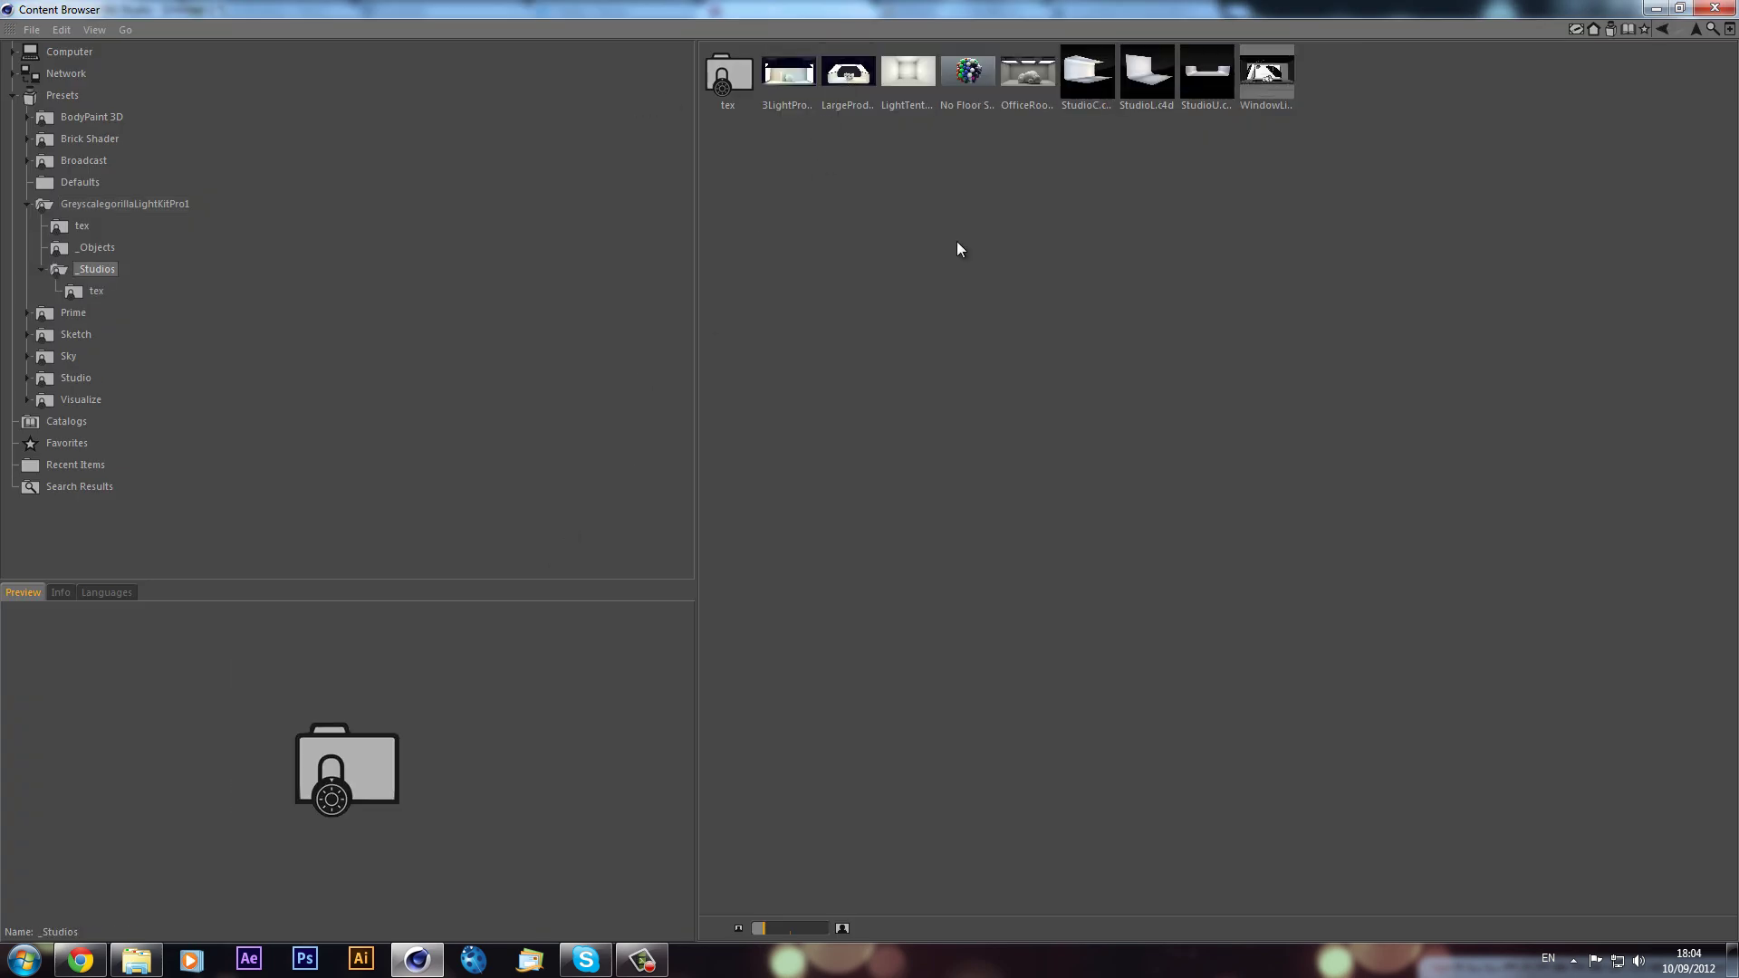
{"action": "left_click", "coordinate": [910, 78]}
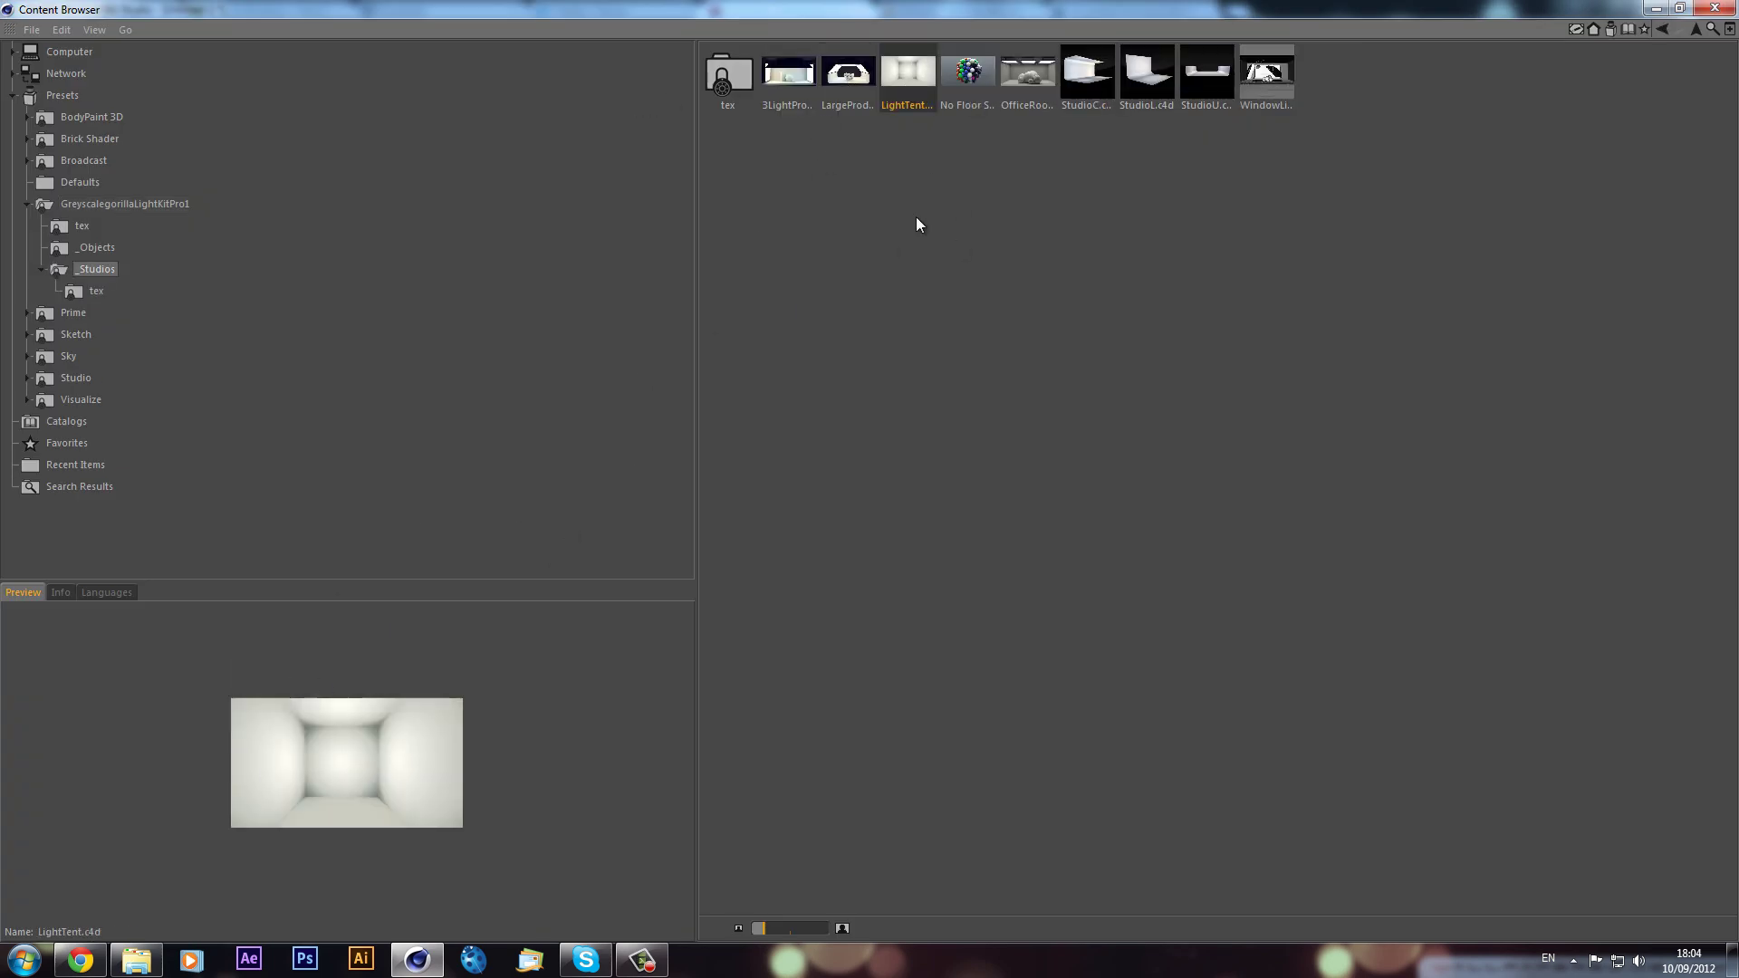
{"action": "left_click", "coordinate": [974, 88]}
{"action": "left_click", "coordinate": [1024, 80]}
{"action": "left_click", "coordinate": [1083, 80]}
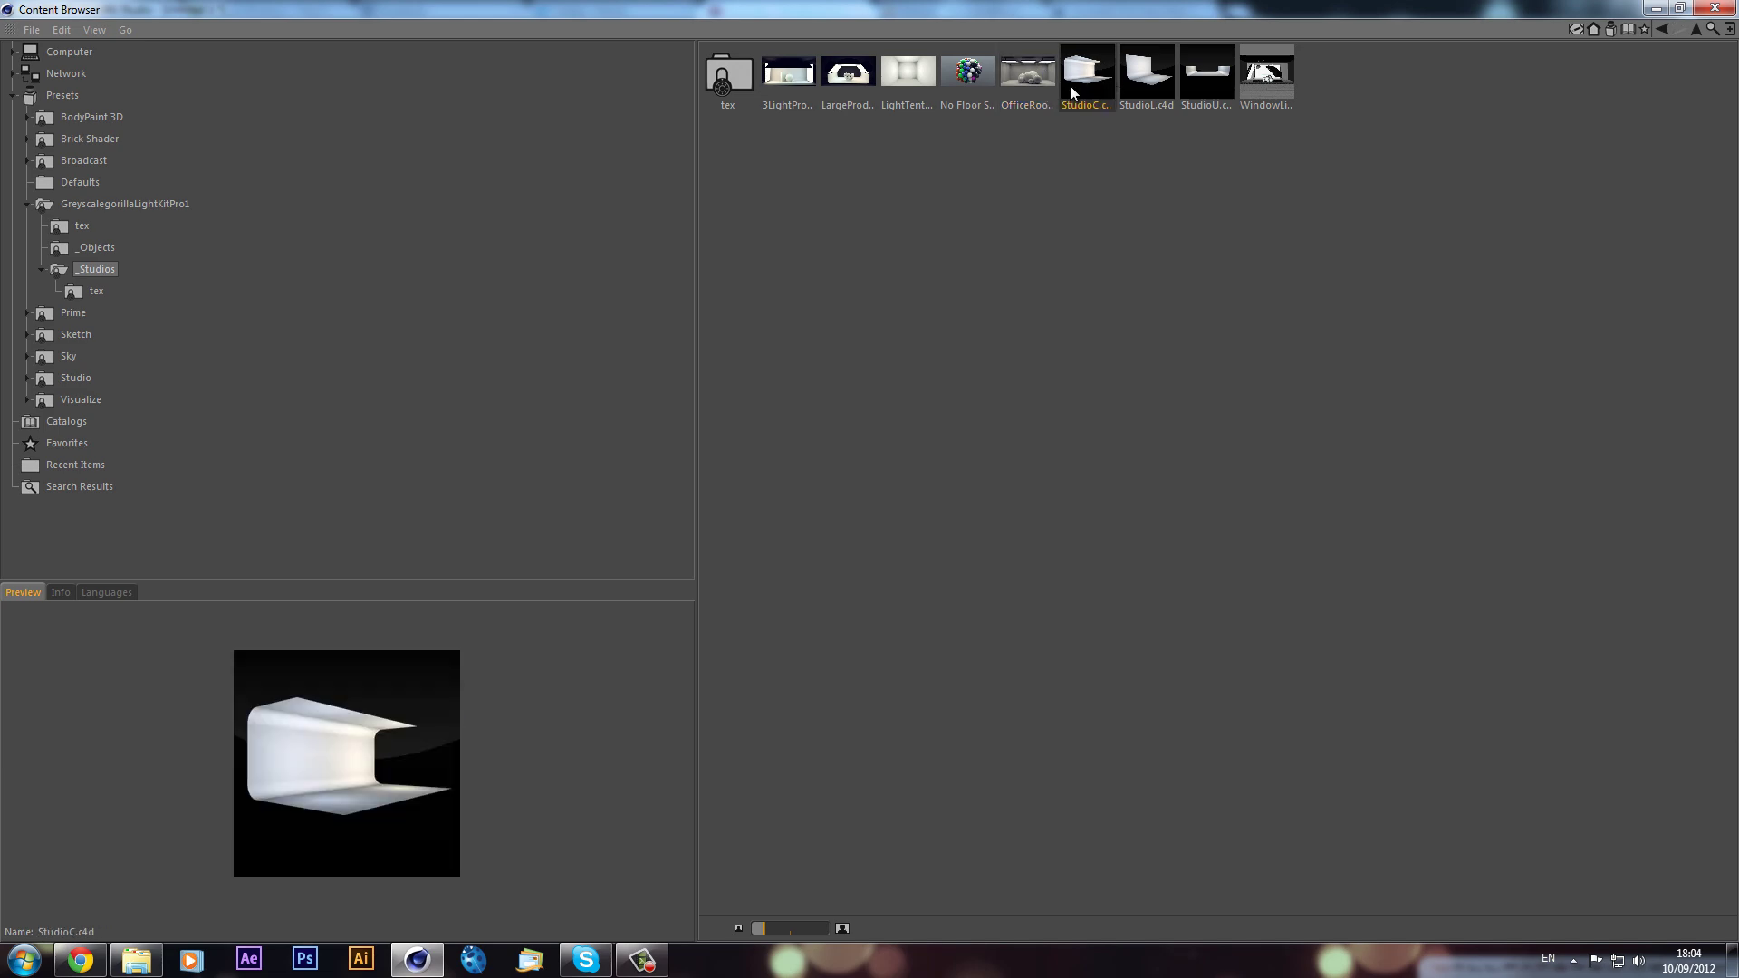
{"action": "left_click", "coordinate": [1014, 86]}
{"action": "left_click", "coordinate": [1264, 89]}
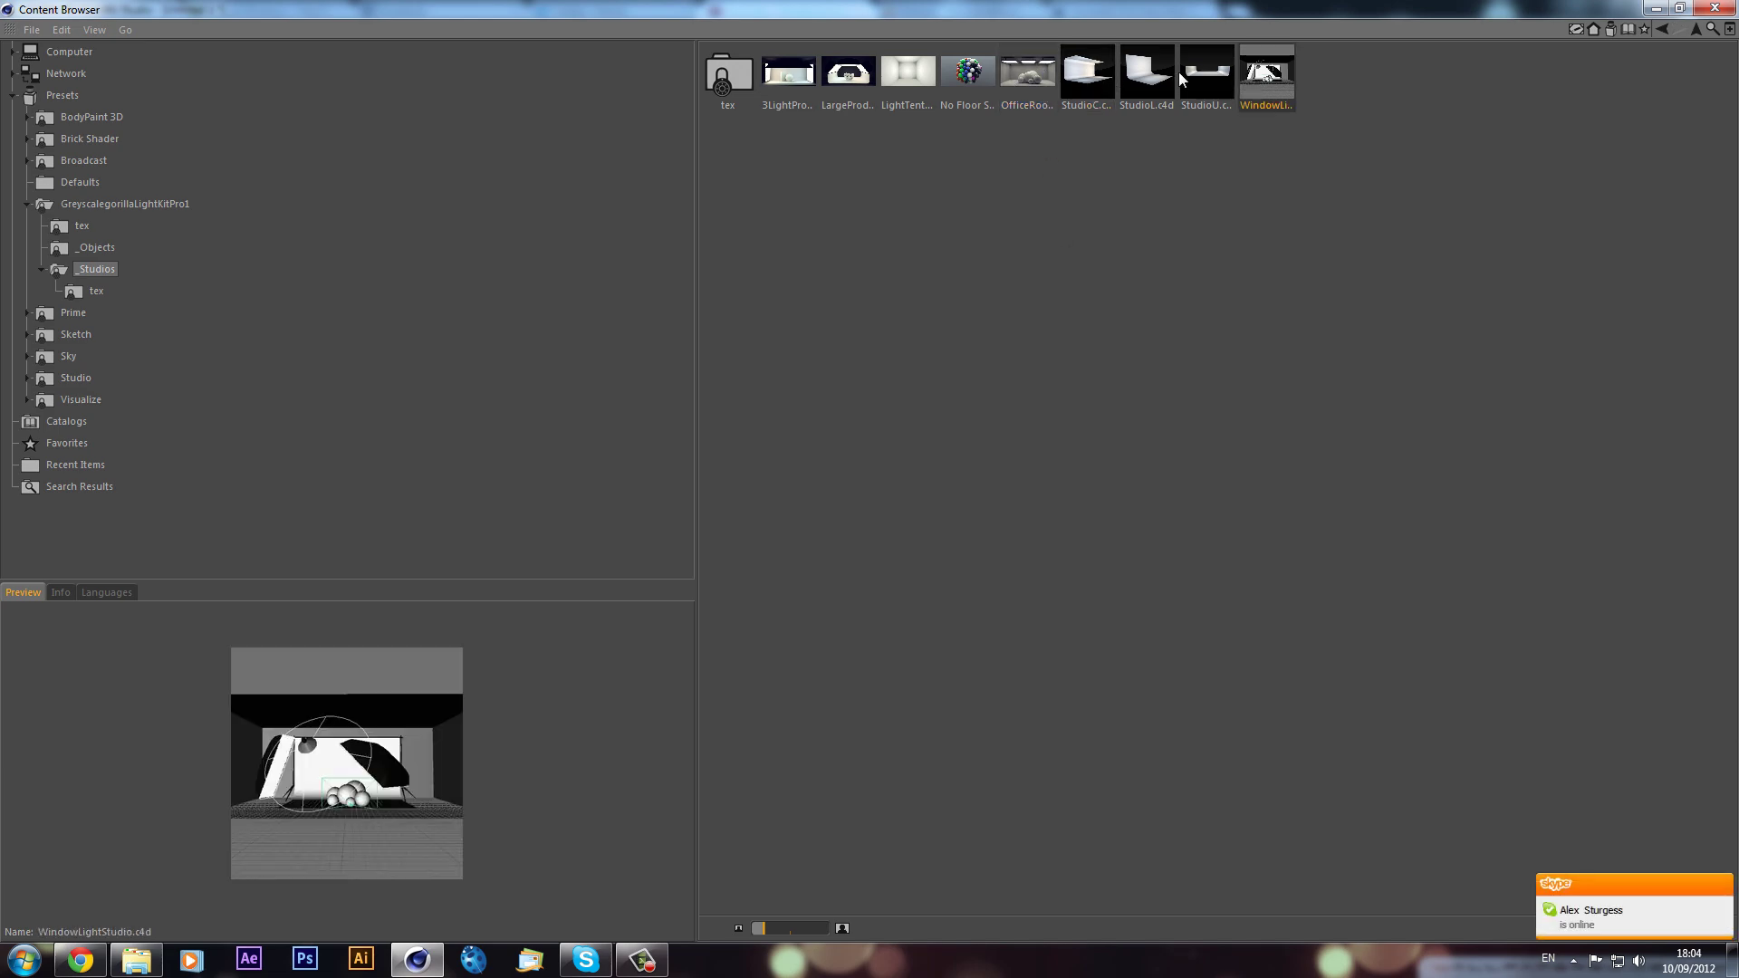
{"action": "left_click", "coordinate": [1656, 8]}
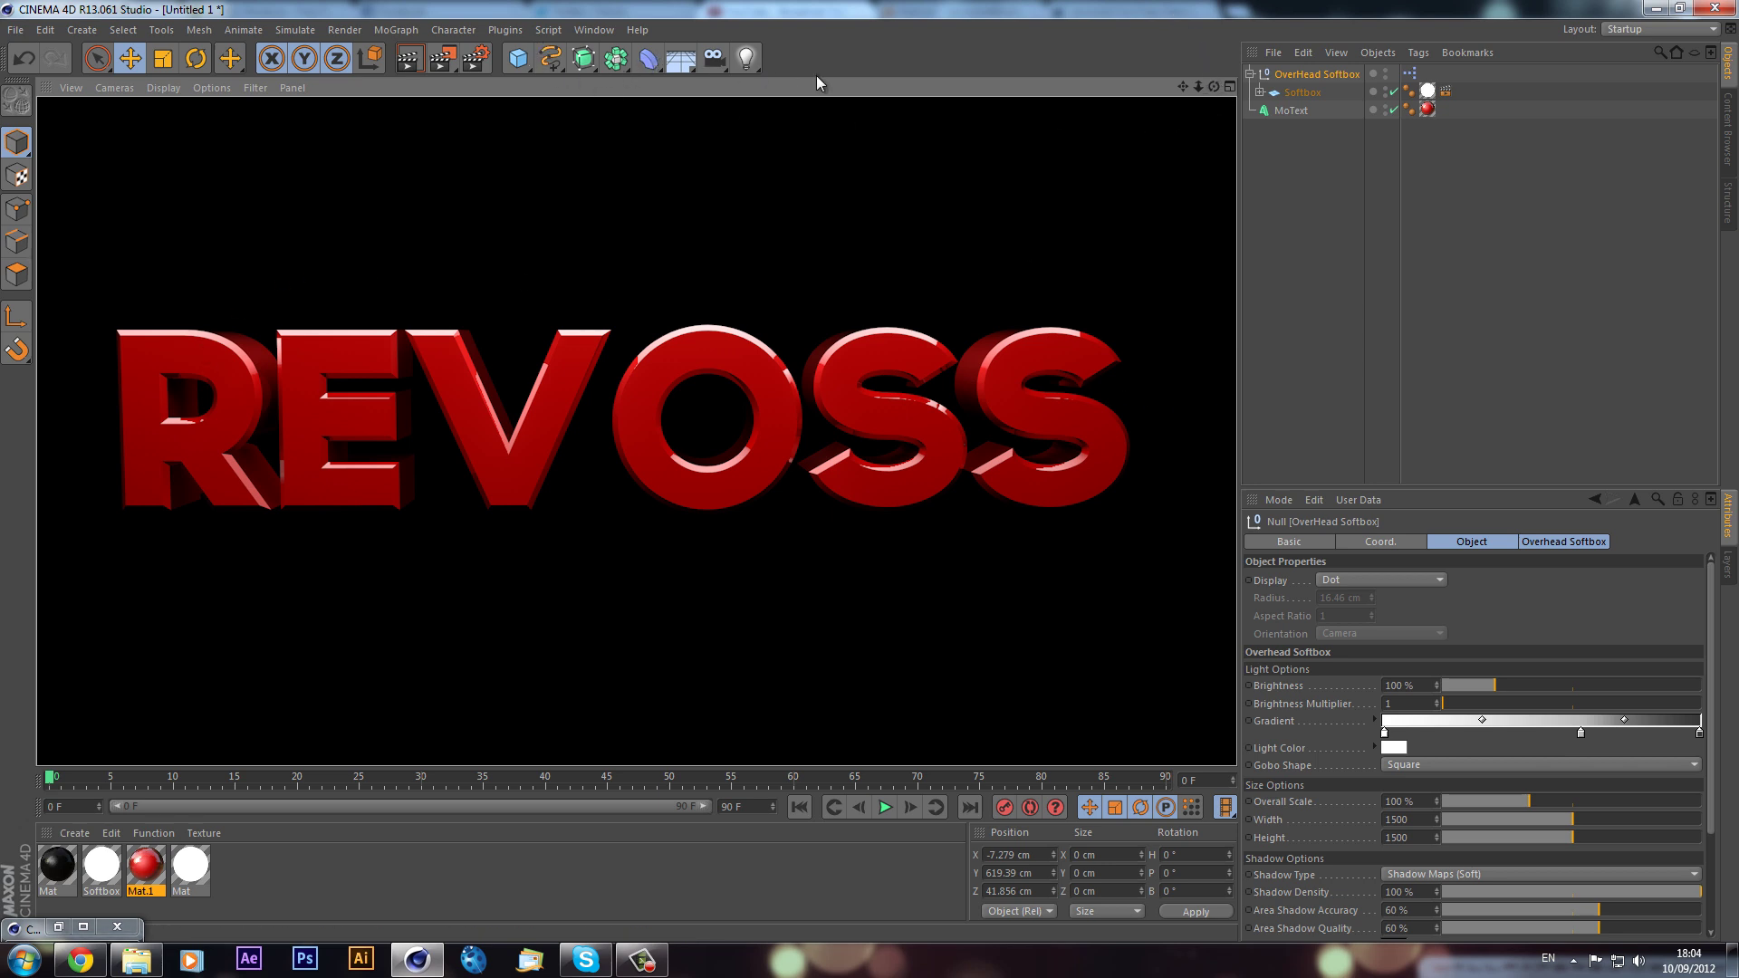
Step: Try a Sky object in the scene and delete it
{"action": "left_click", "coordinate": [677, 58]}
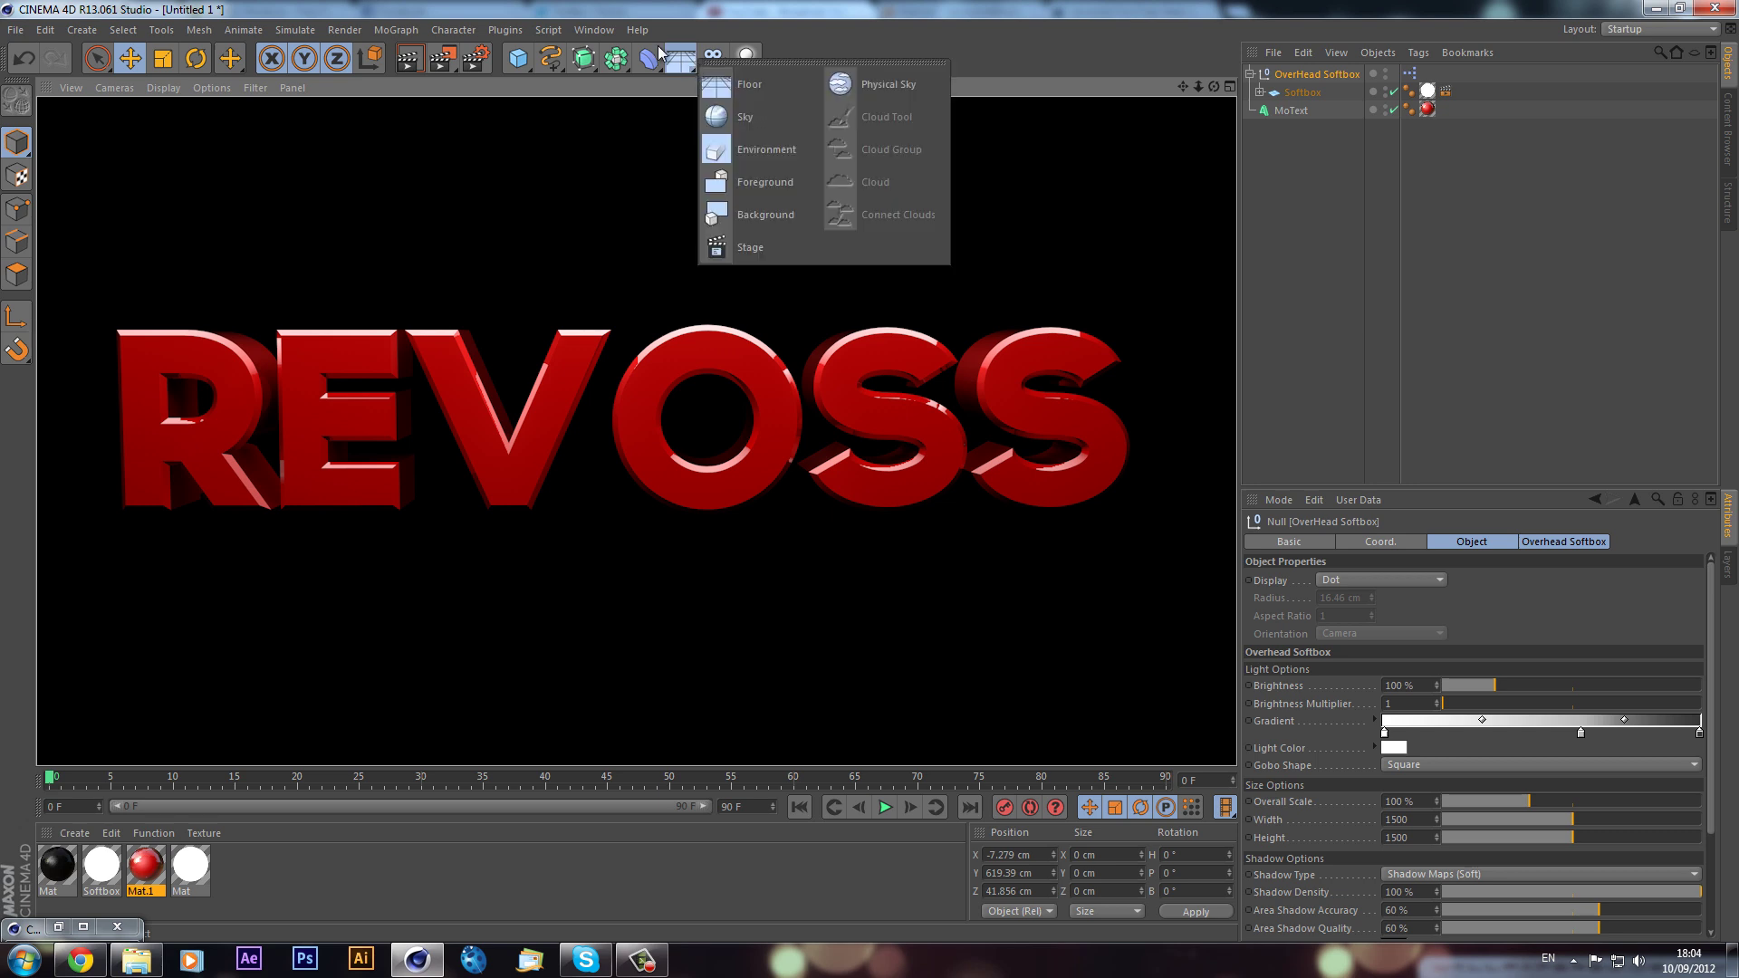
{"action": "left_click", "coordinate": [743, 118]}
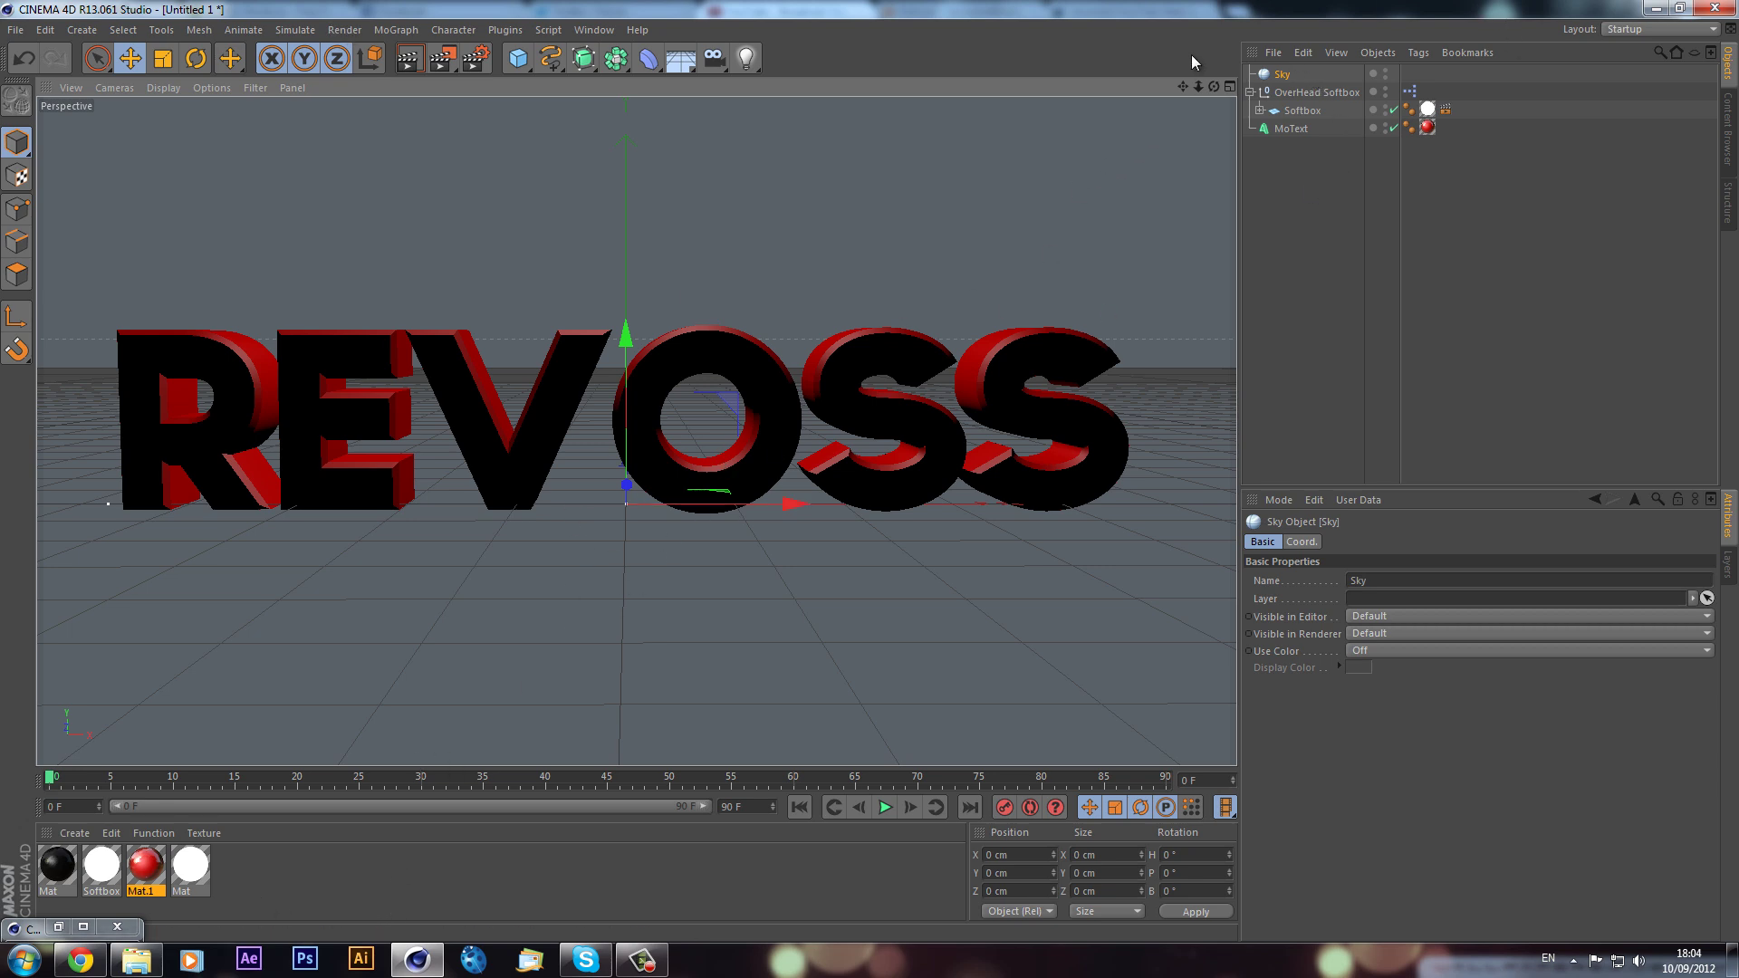
{"action": "left_click", "coordinate": [1292, 78]}
{"action": "key", "text": "Delete"}
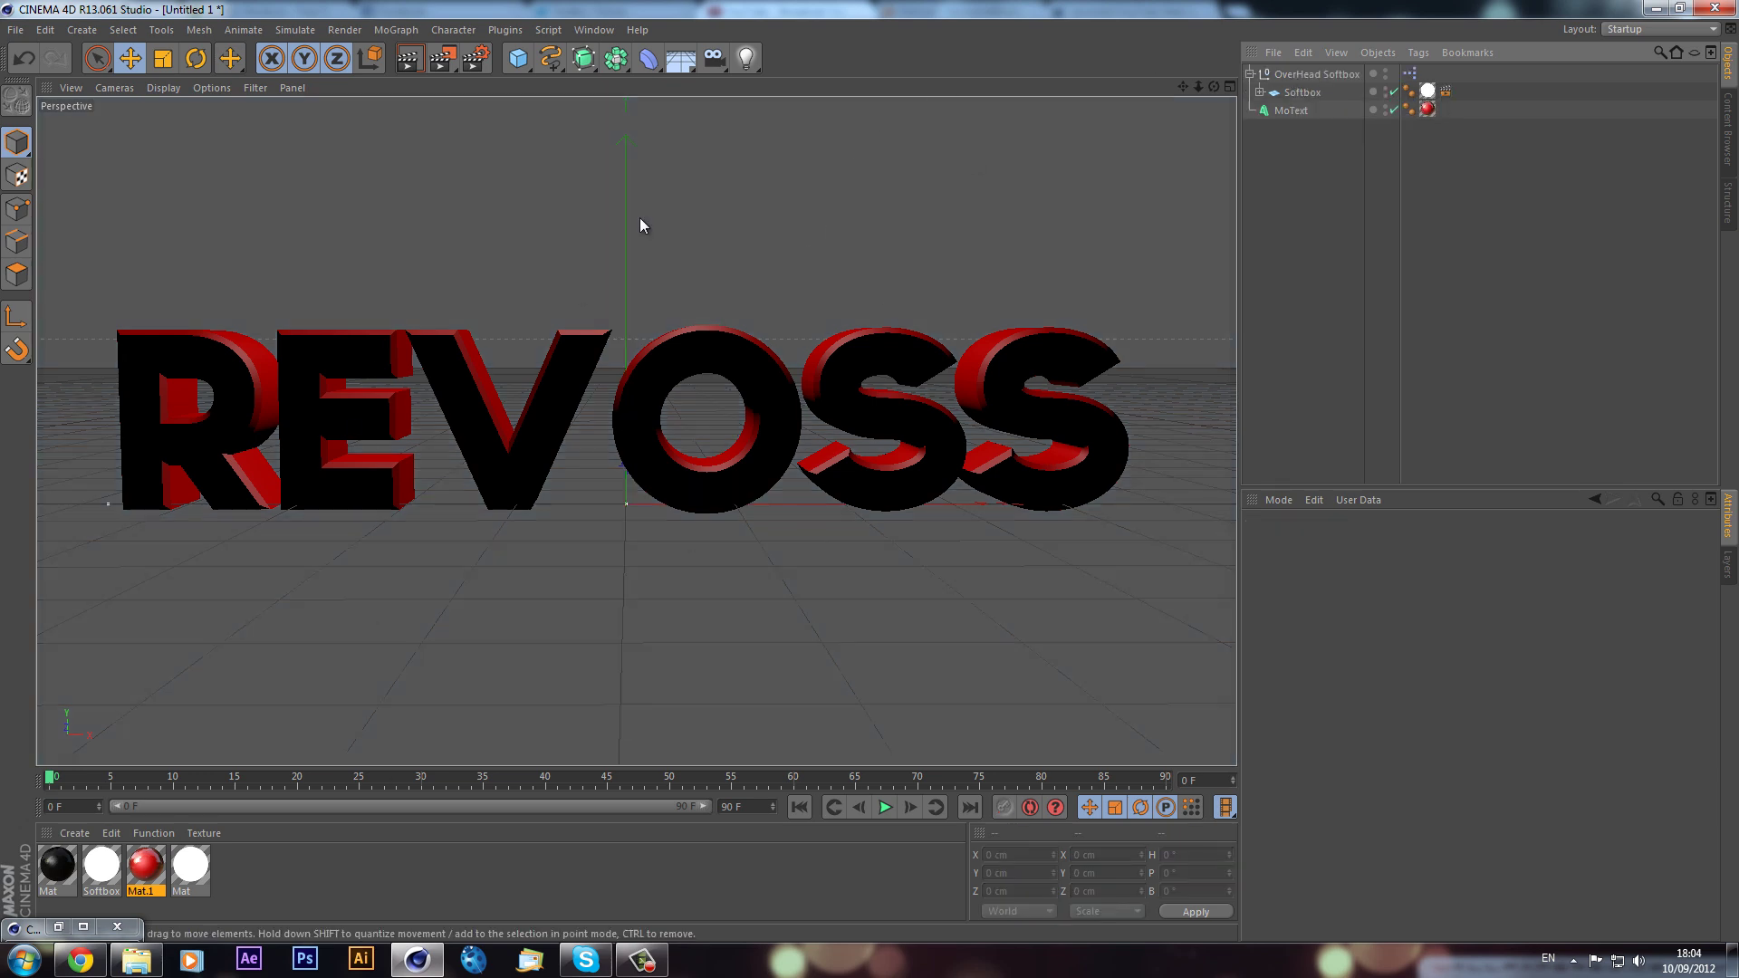
Step: Render a preview of the REVOSS text lit by the overhead softbox
{"action": "key", "text": "ctrl+r"}
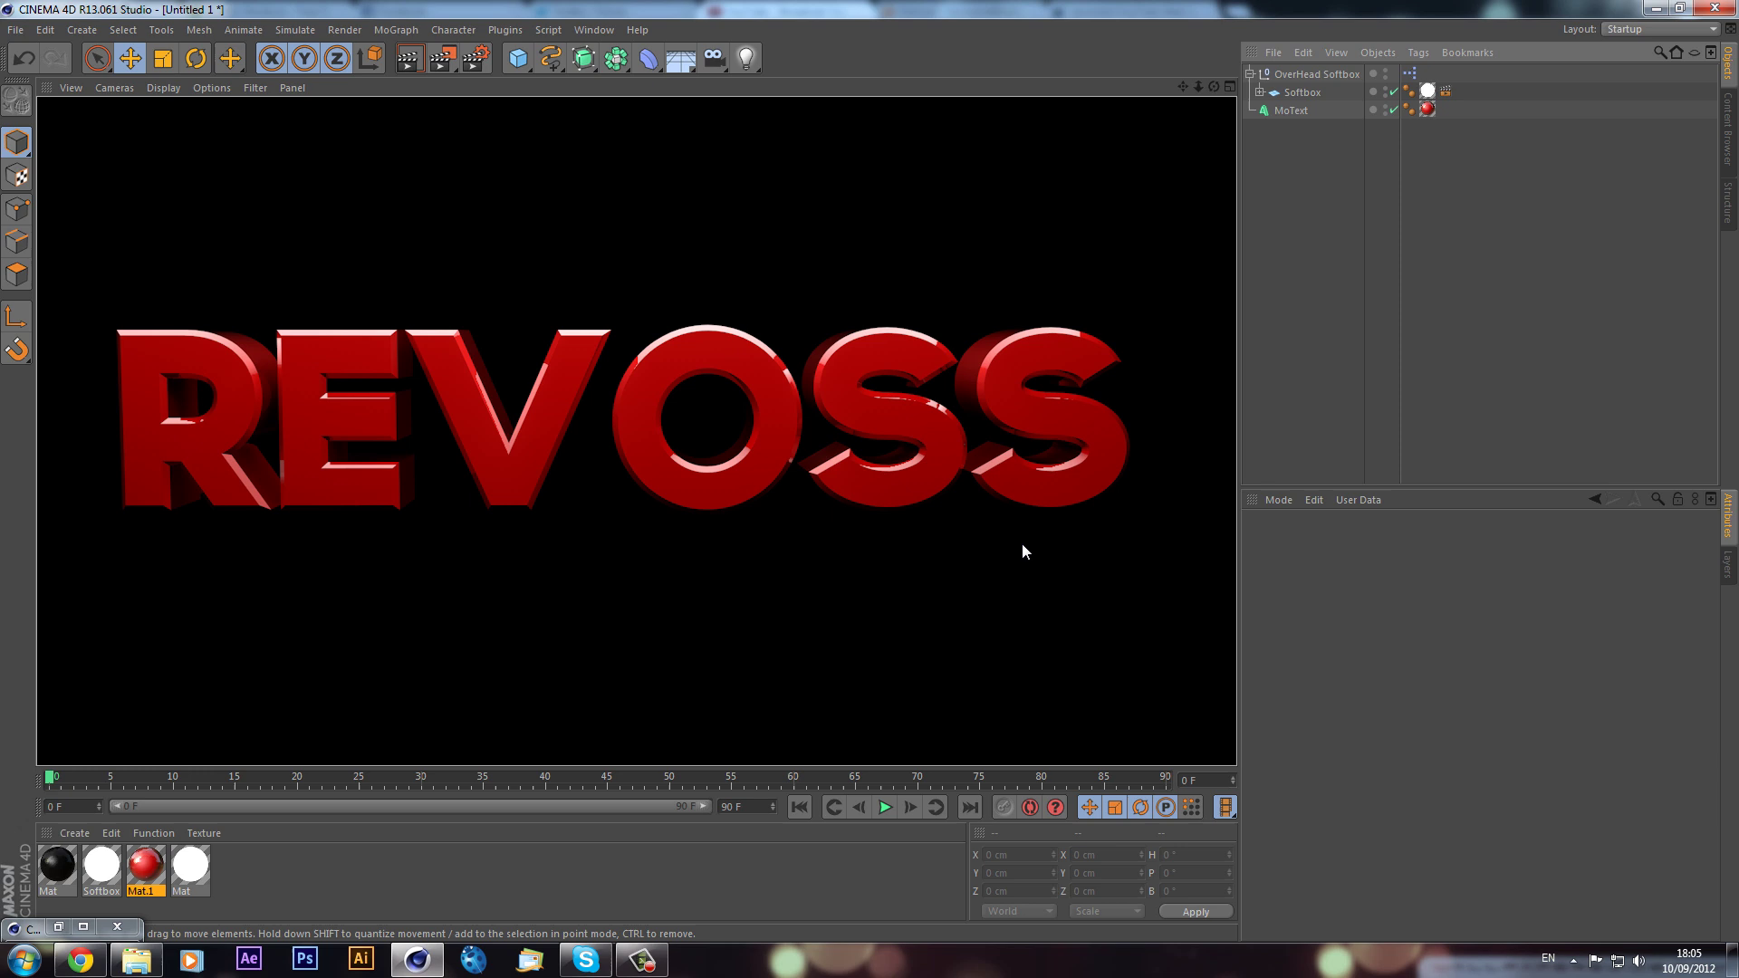
{"action": "left_click", "coordinate": [642, 960]}
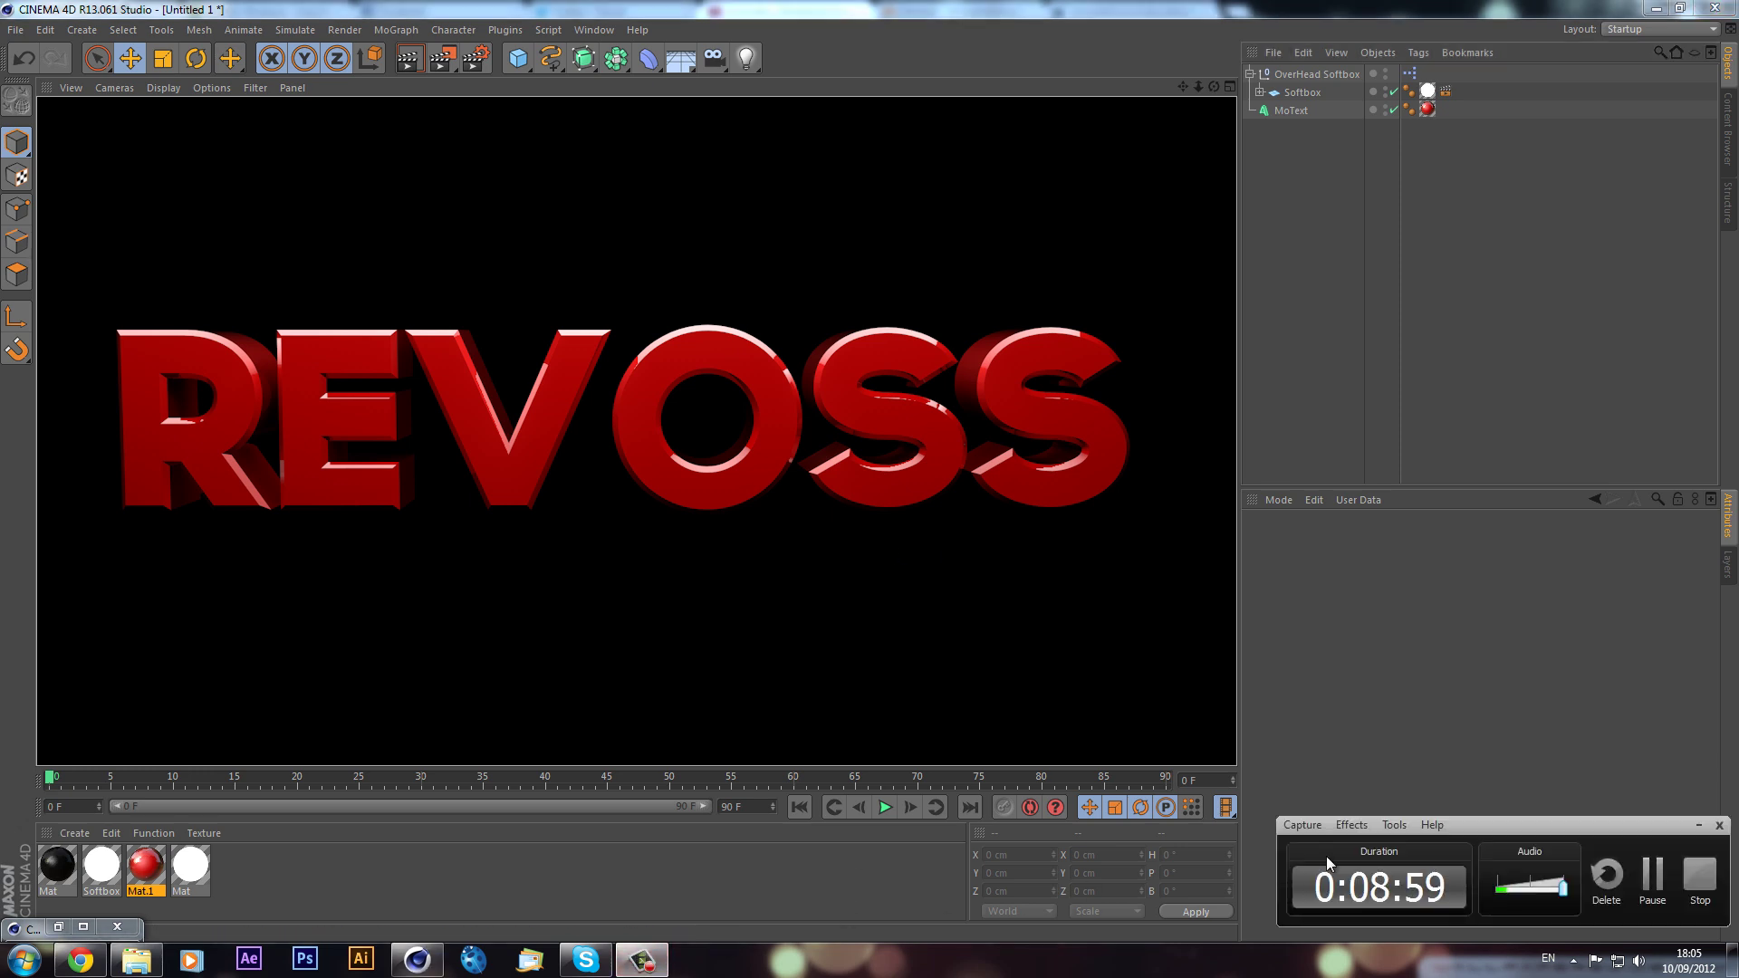